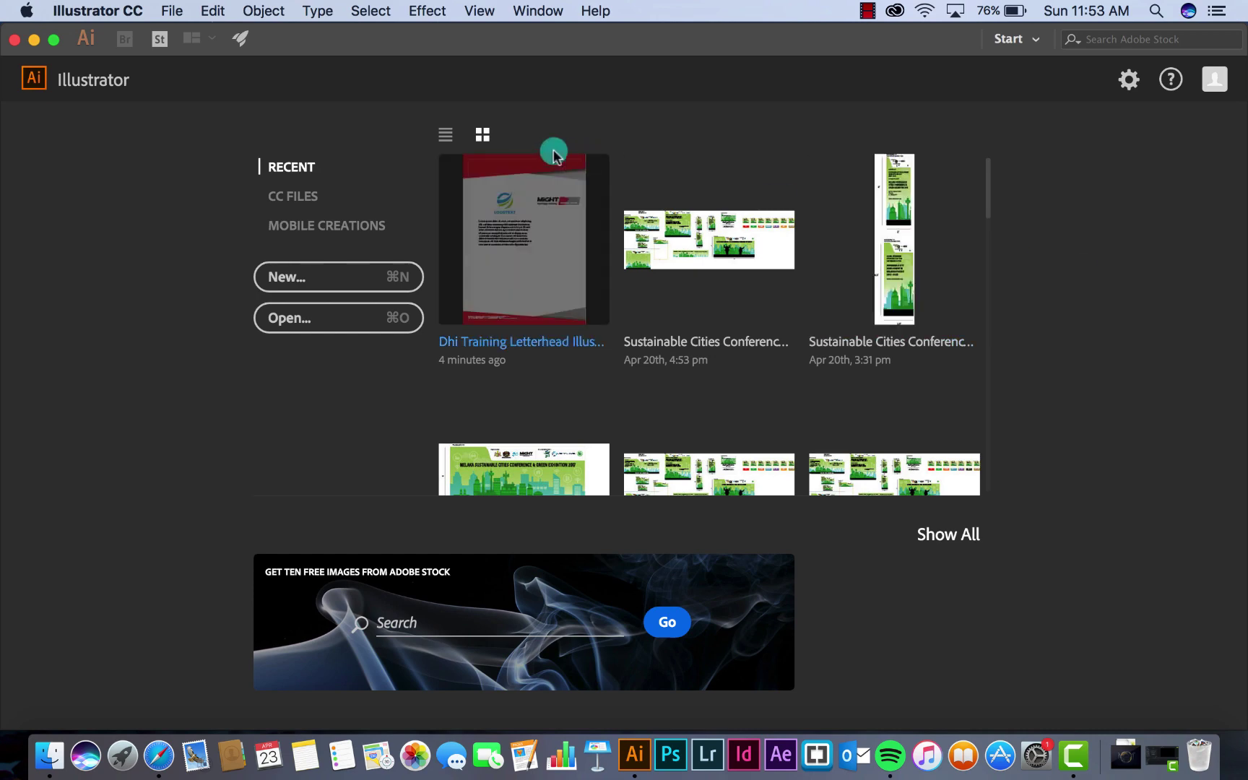
- Create a new document in inches at 8.27 × 11.69 with a 0.125-inch bleed
left_click(172, 10)
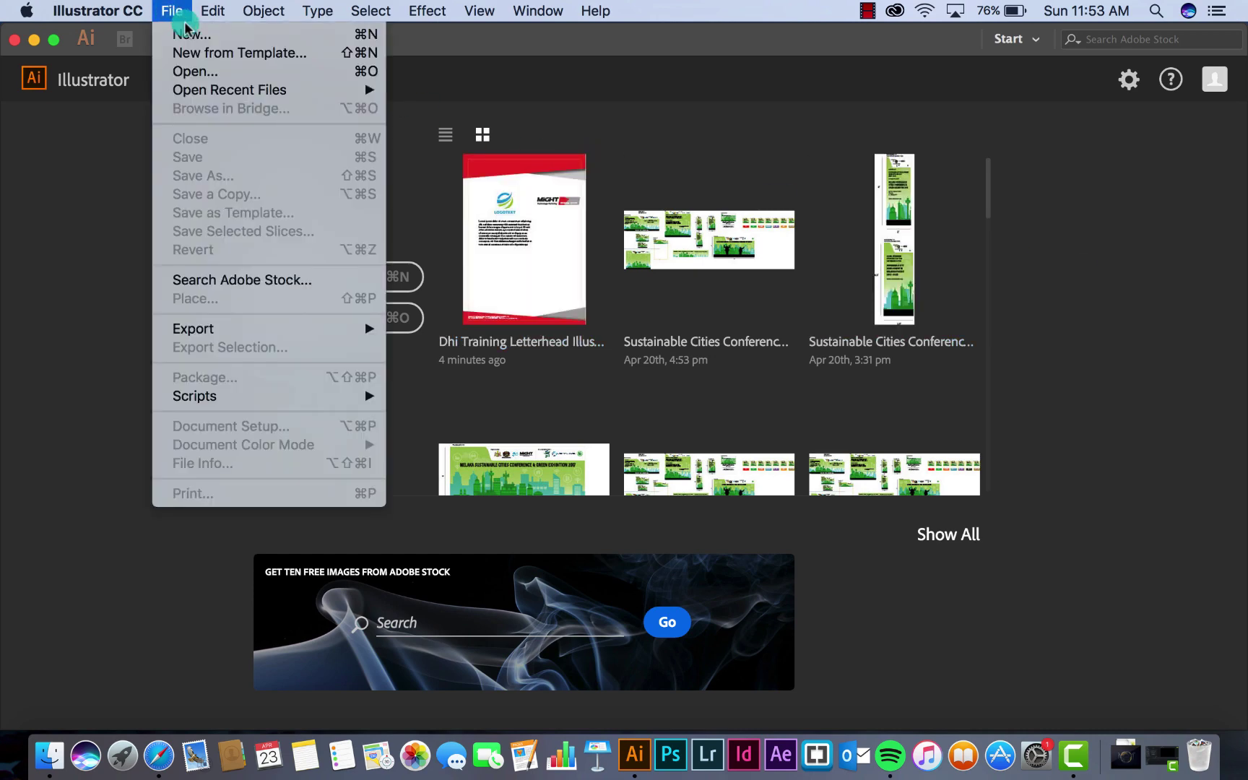
left_click(192, 31)
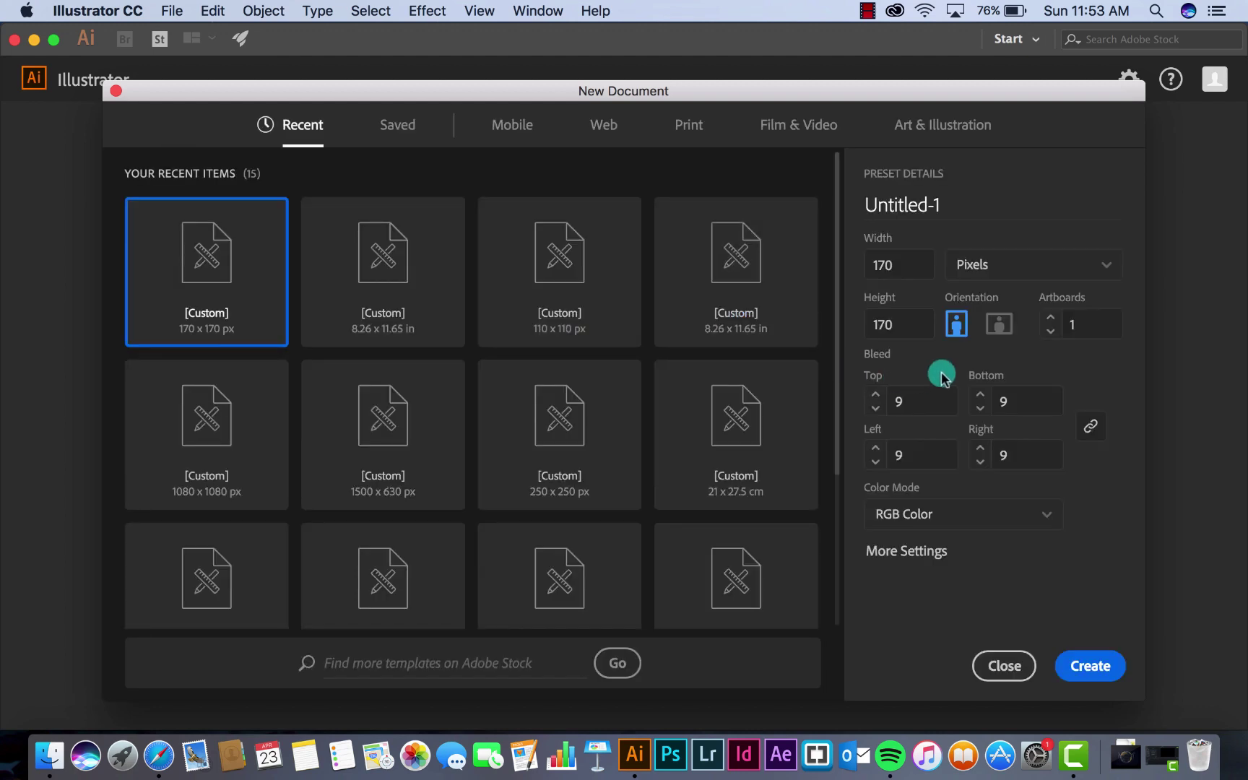
left_click(981, 262)
left_click(992, 364)
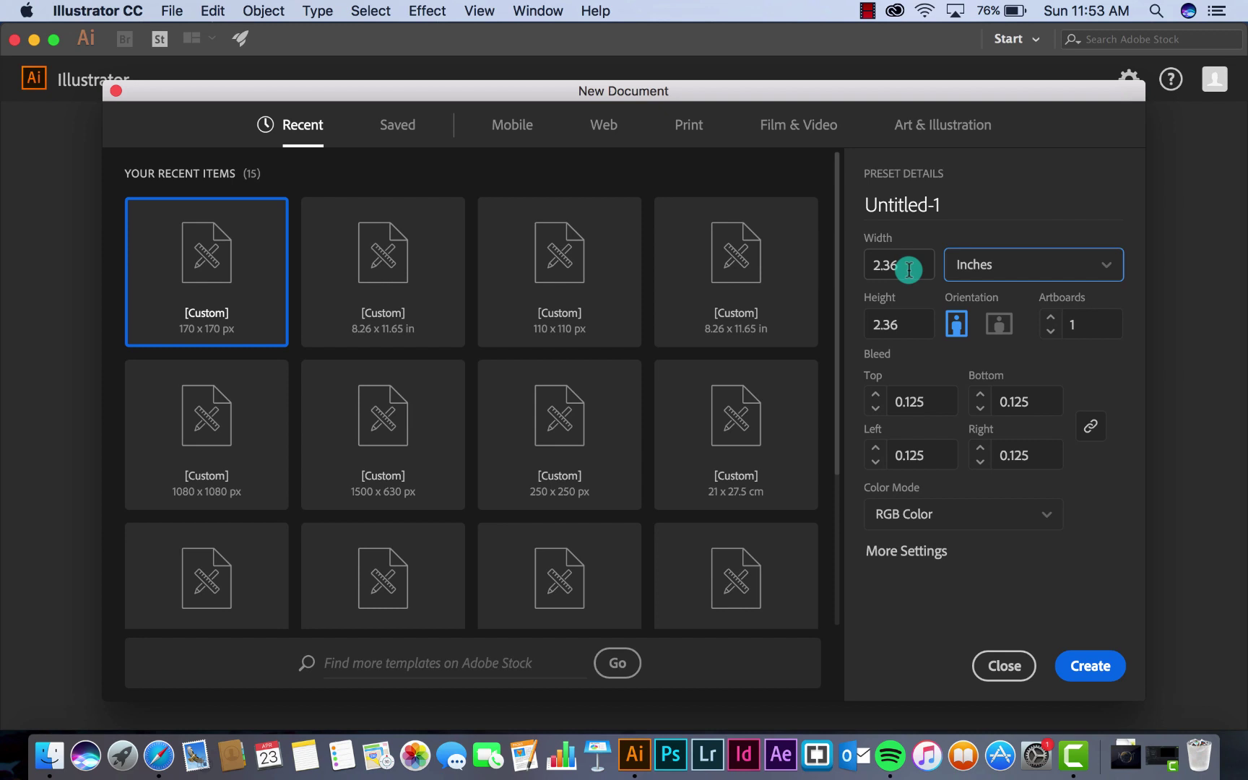
left_click_drag(909, 269, 855, 273)
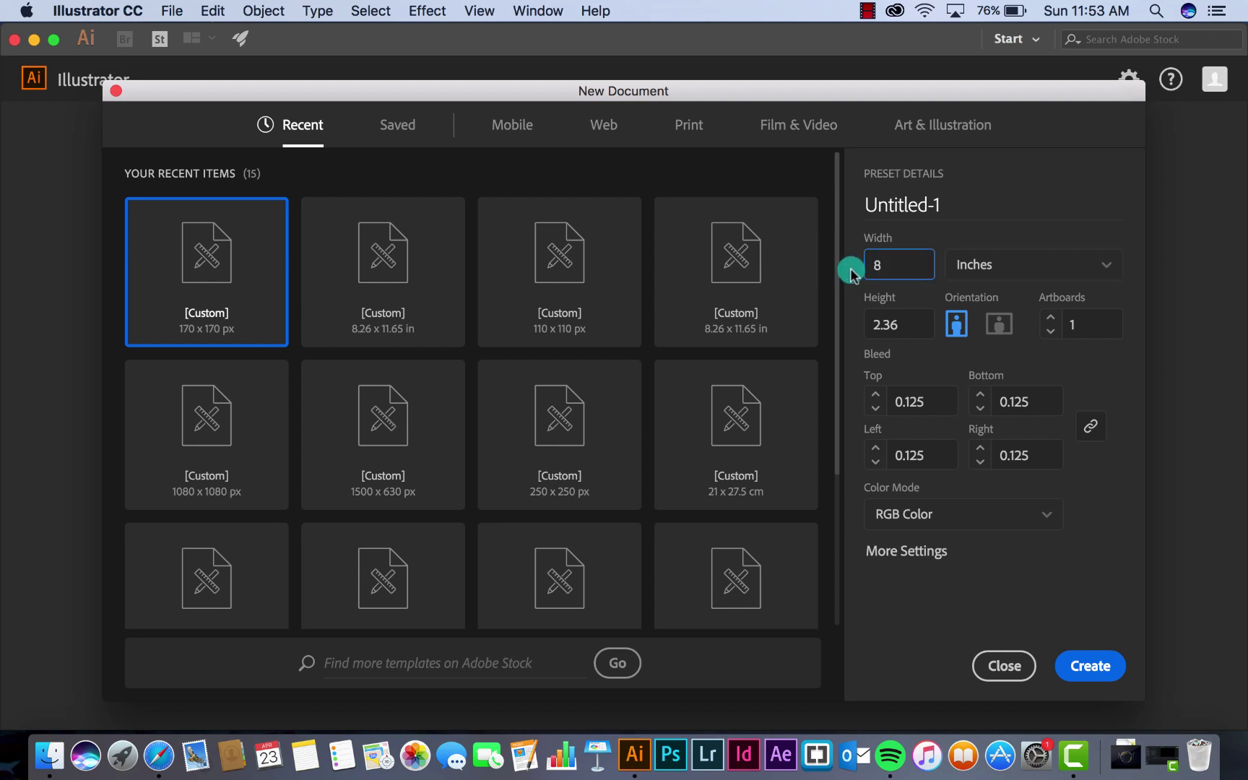
left_click_drag(904, 326, 849, 325)
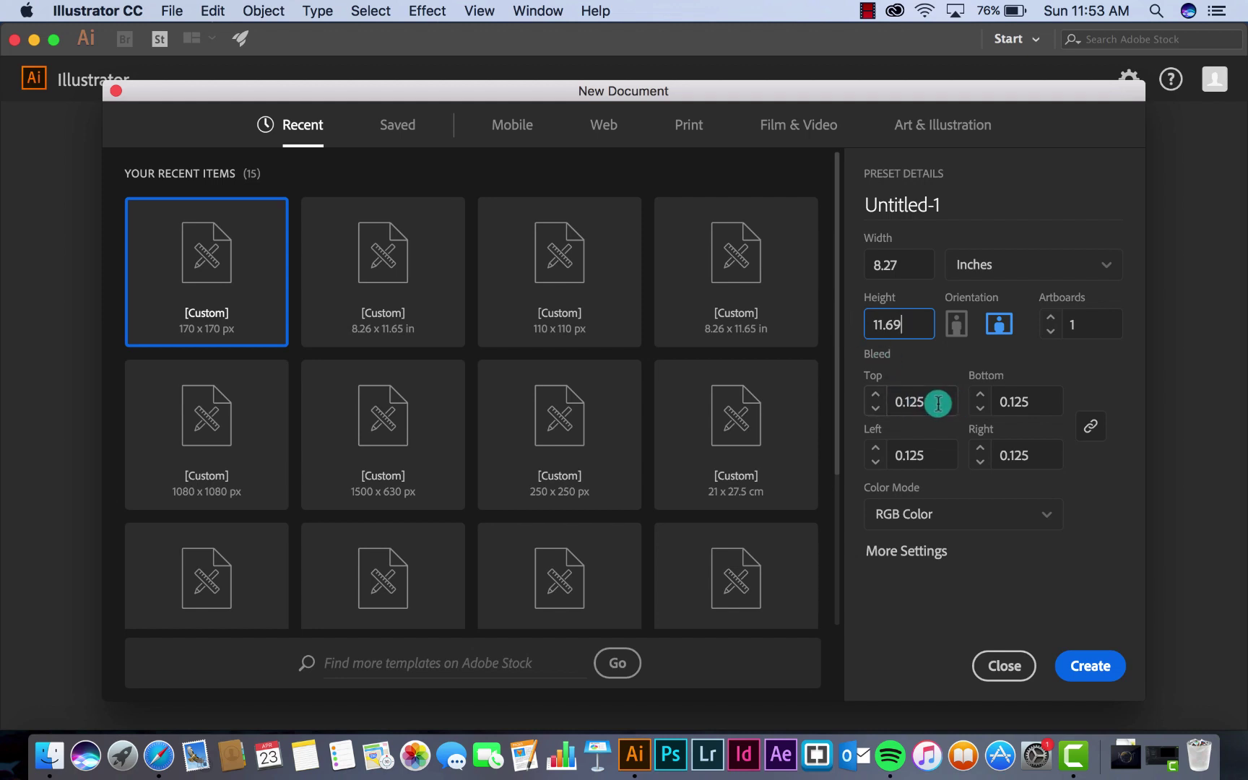
left_click_drag(937, 403, 908, 401)
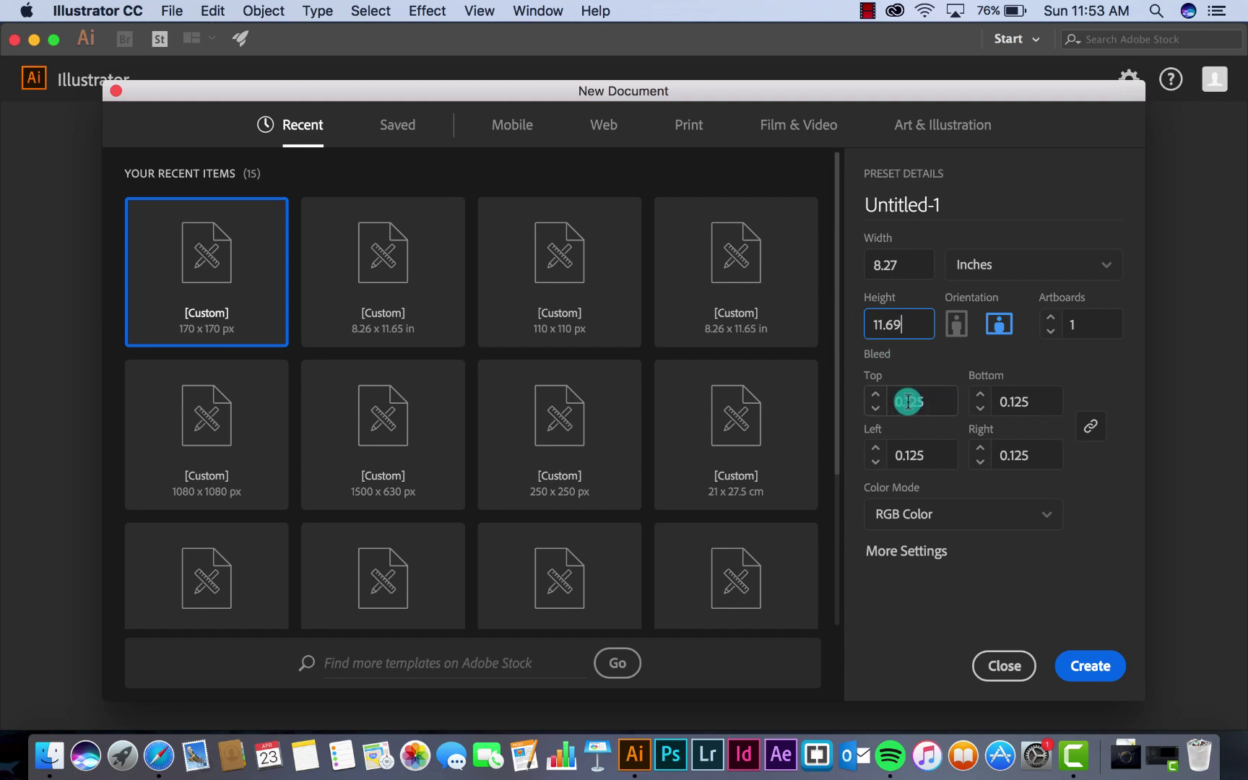
left_click(1090, 665)
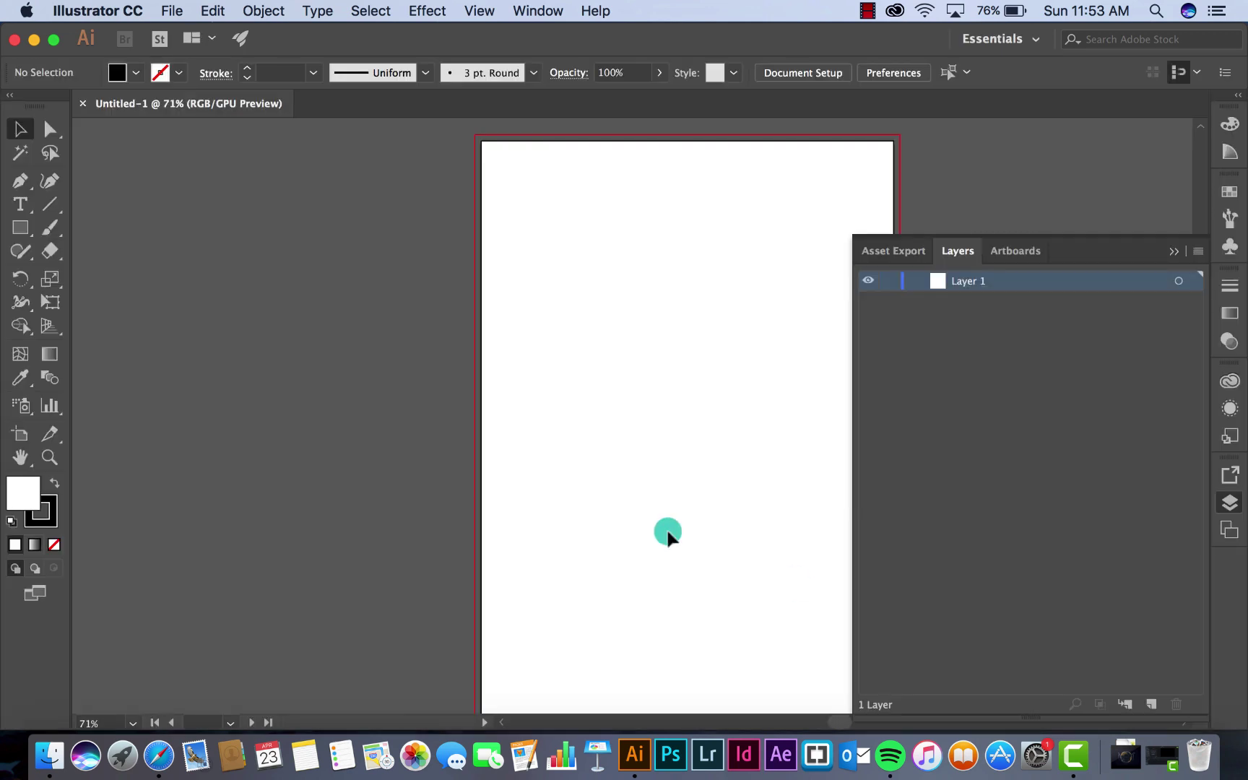
- Zoom to 100% with Cmd+1 and scroll until the artboard is framed
key("super+1")
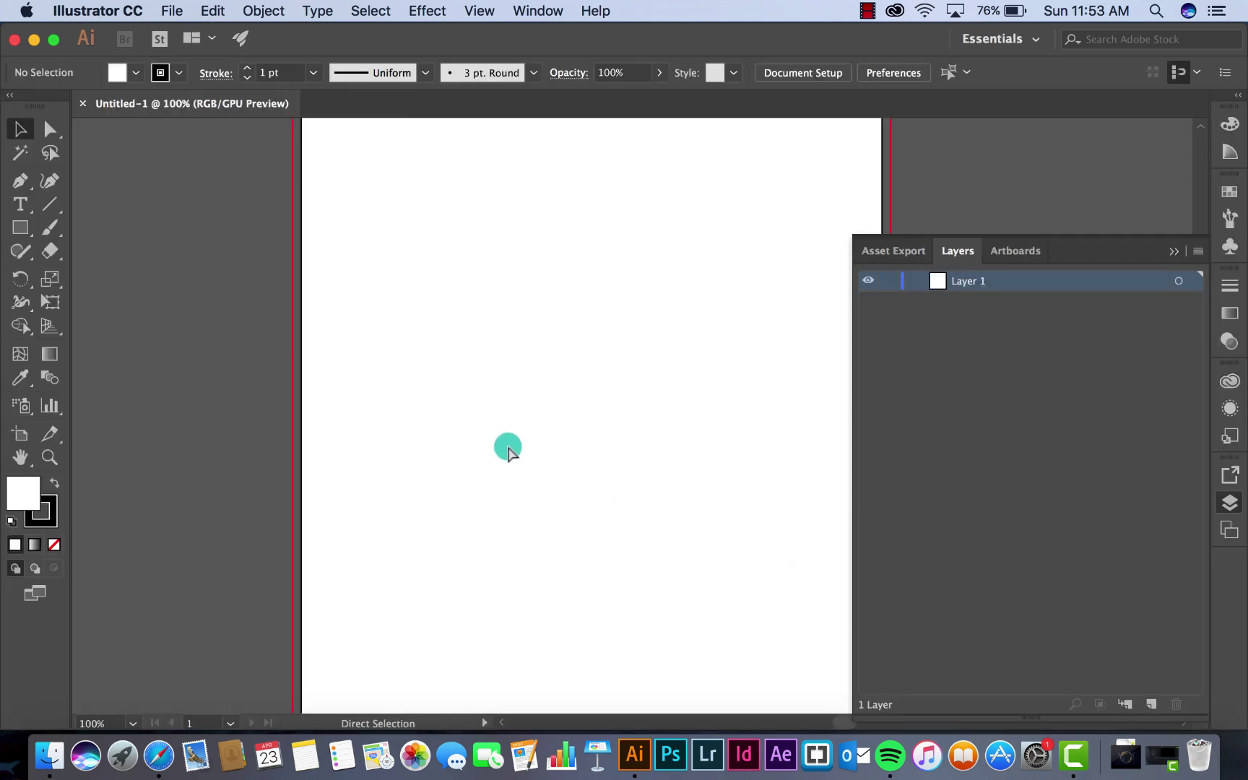
scroll(221, 166, "up", 3)
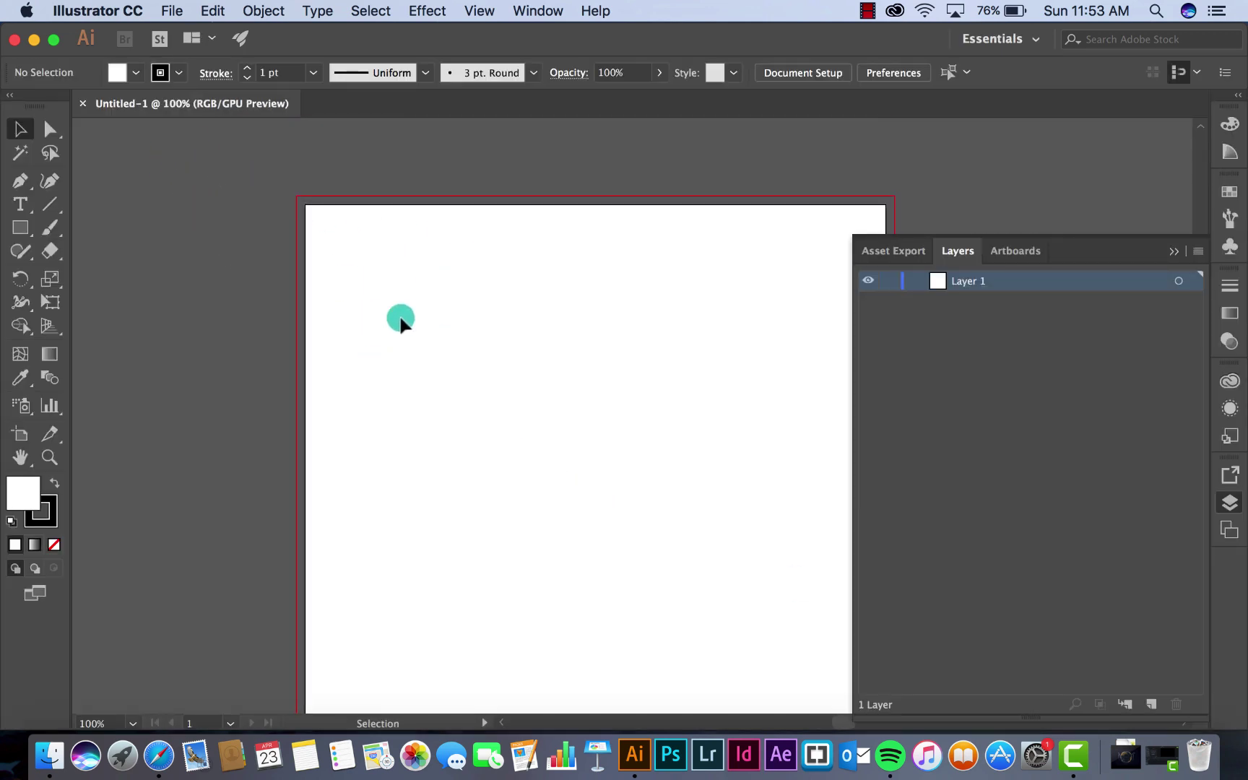
scroll(348, 318, "down", 1)
scroll(347, 318, "right", 1)
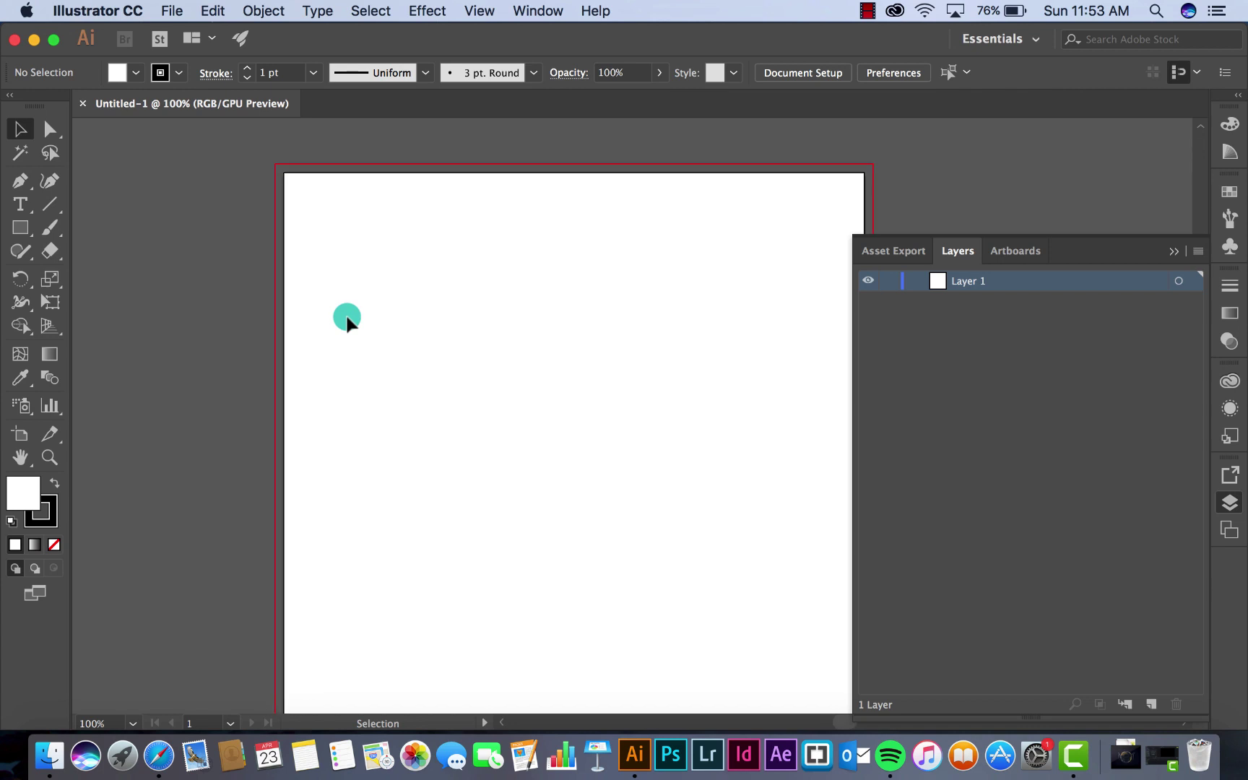
scroll(348, 319, "down", 1)
scroll(347, 319, "right", 1)
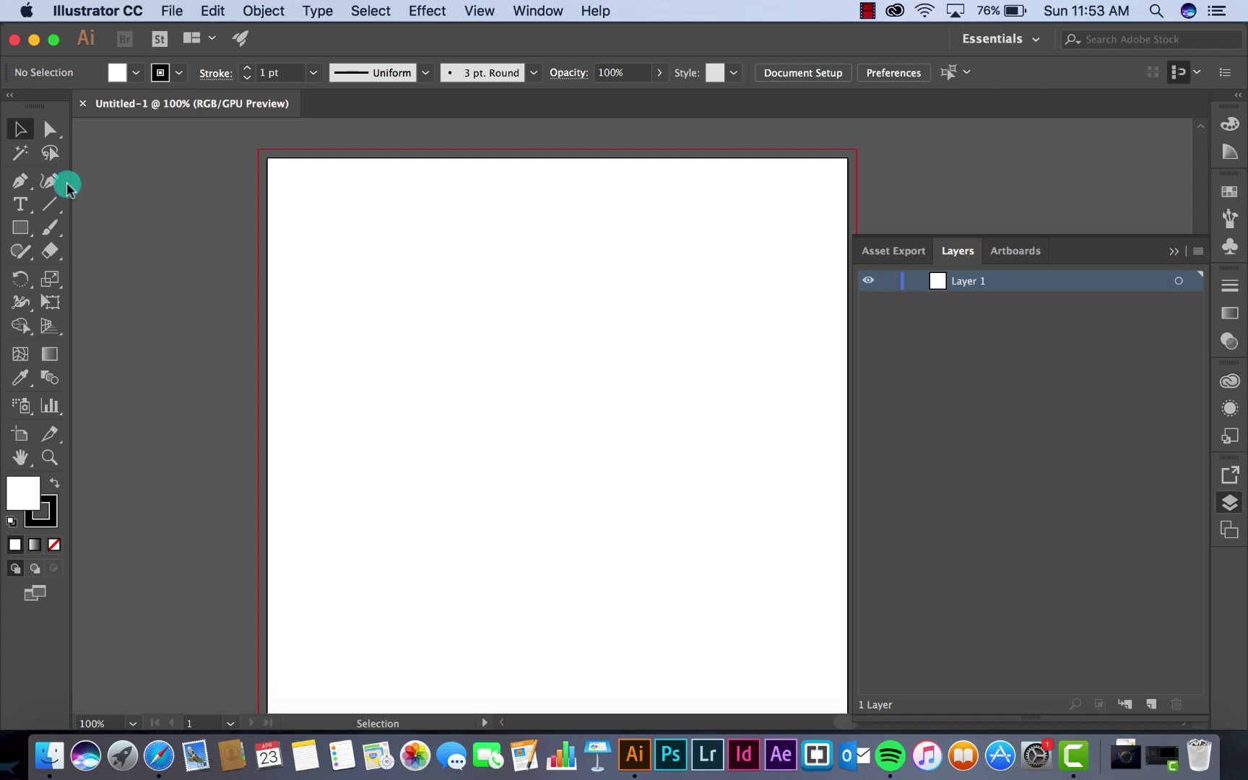
- Draw a short horizontal marker line at the top-left edge and set its width
left_click(50, 204)
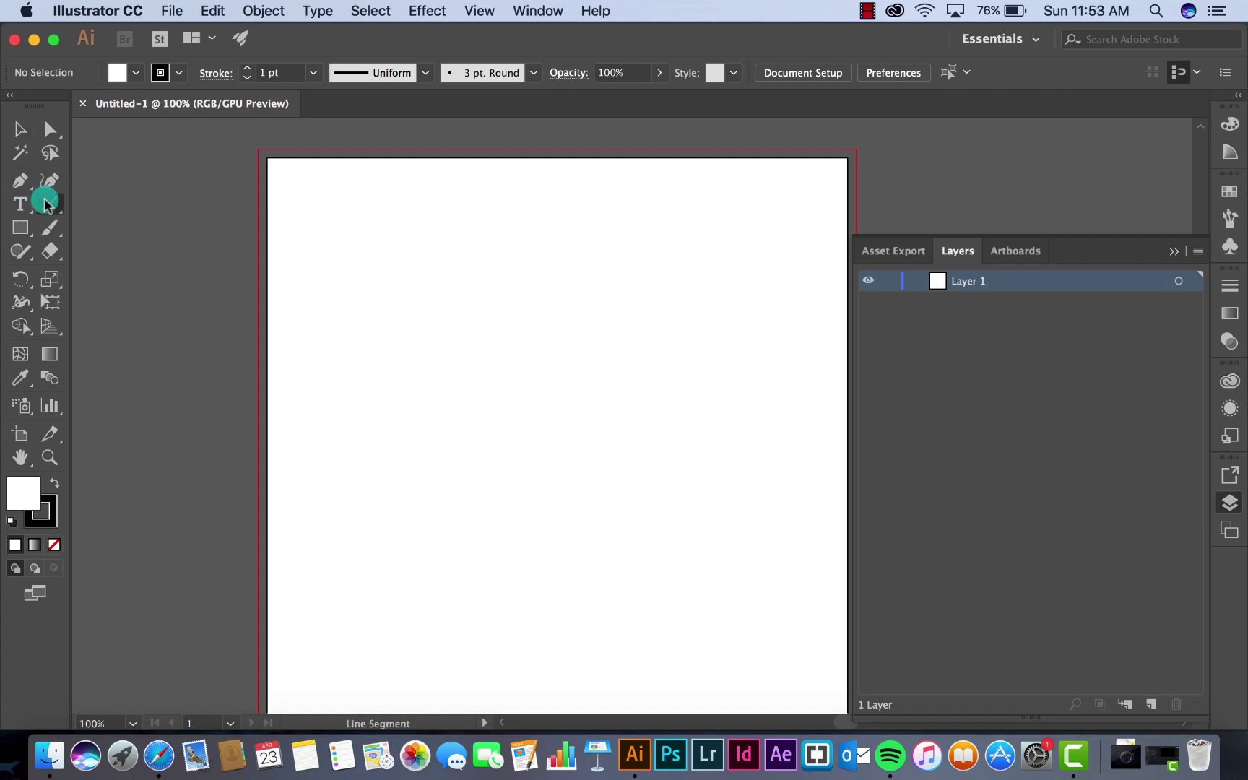
left_click_drag(268, 206, 292, 206)
key("v")
left_click(215, 234)
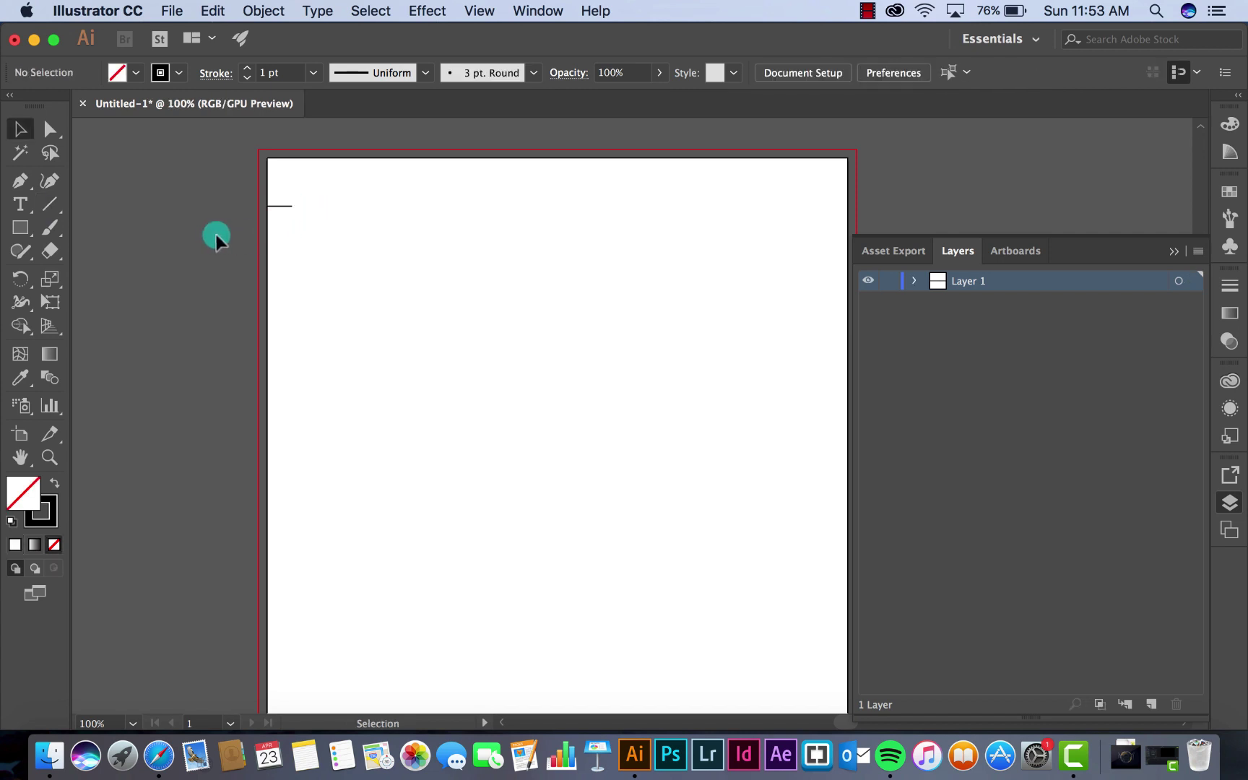
left_click(284, 206)
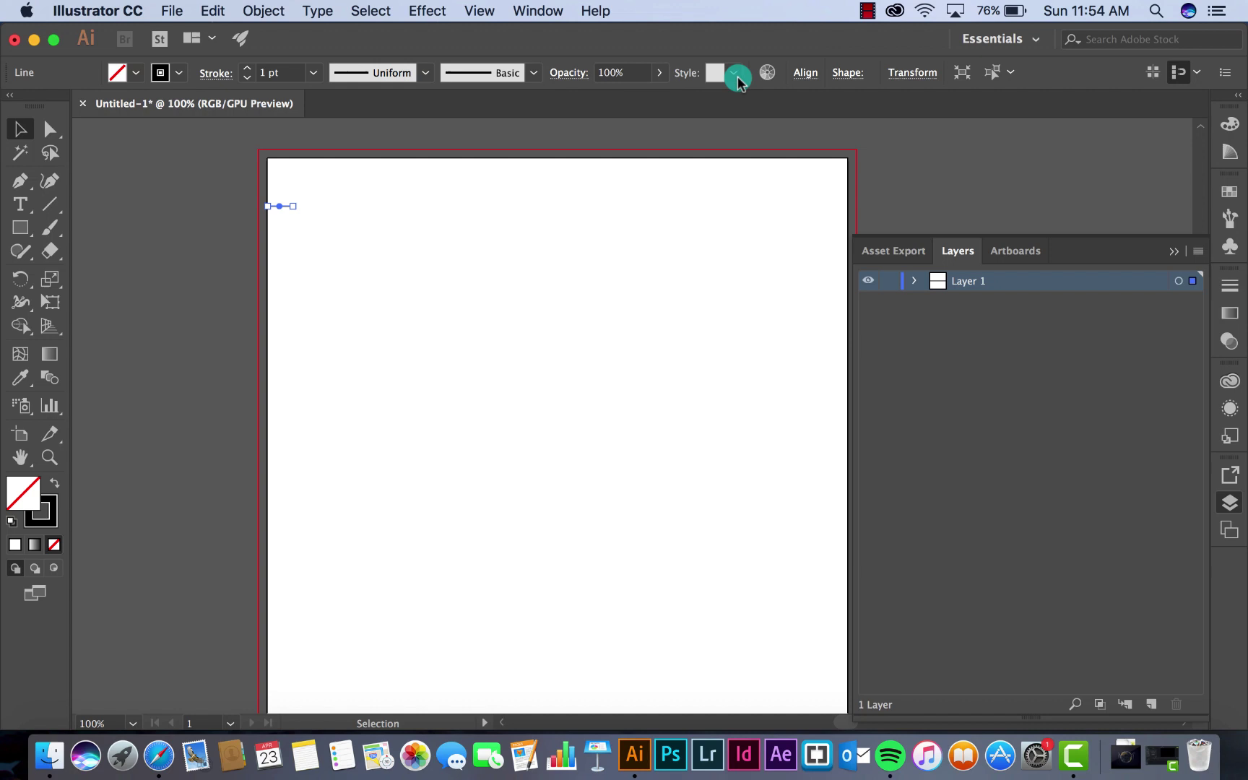
left_click(902, 72)
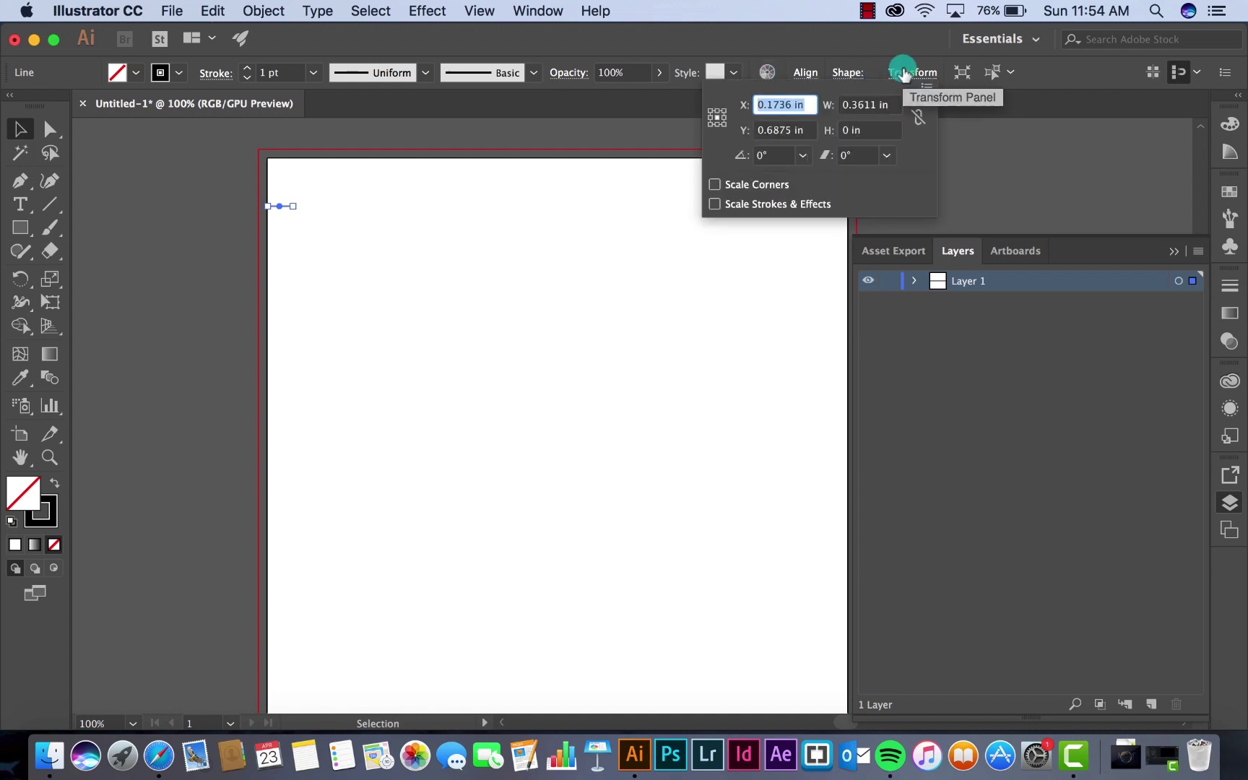
double_click(857, 105)
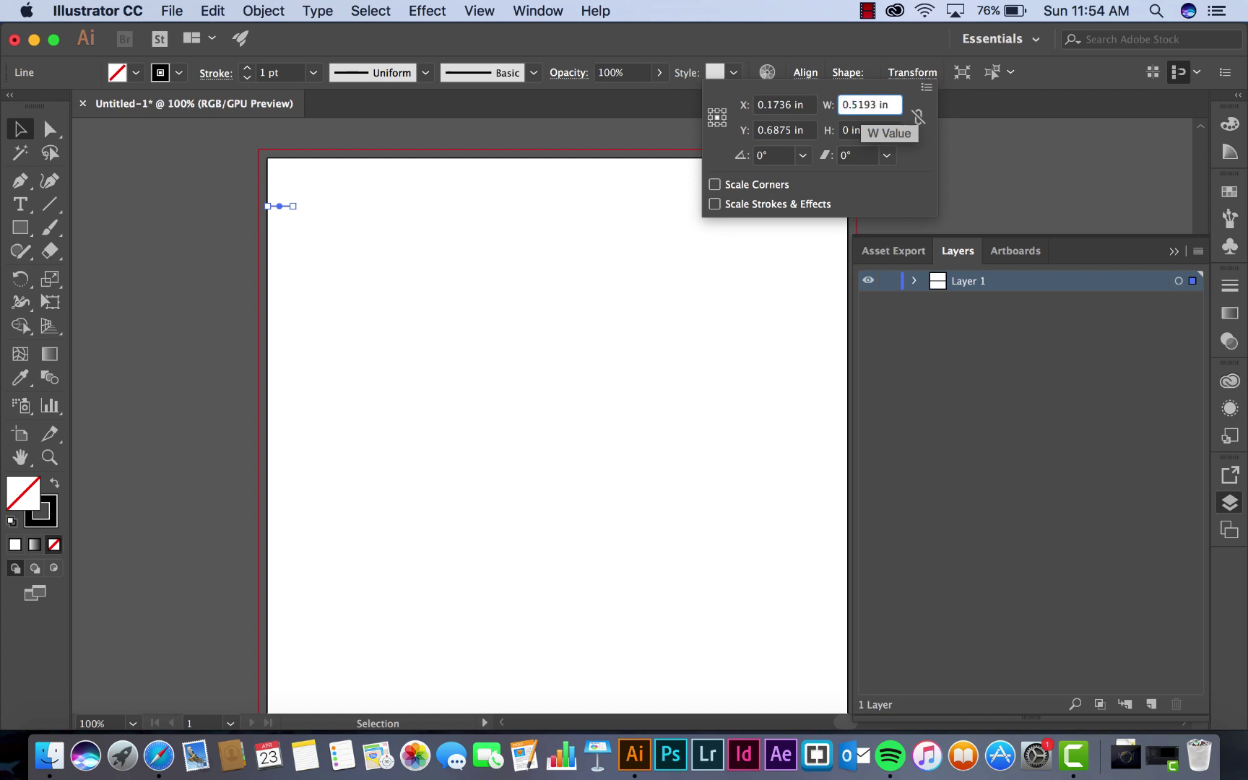
key("Return")
left_click(403, 238)
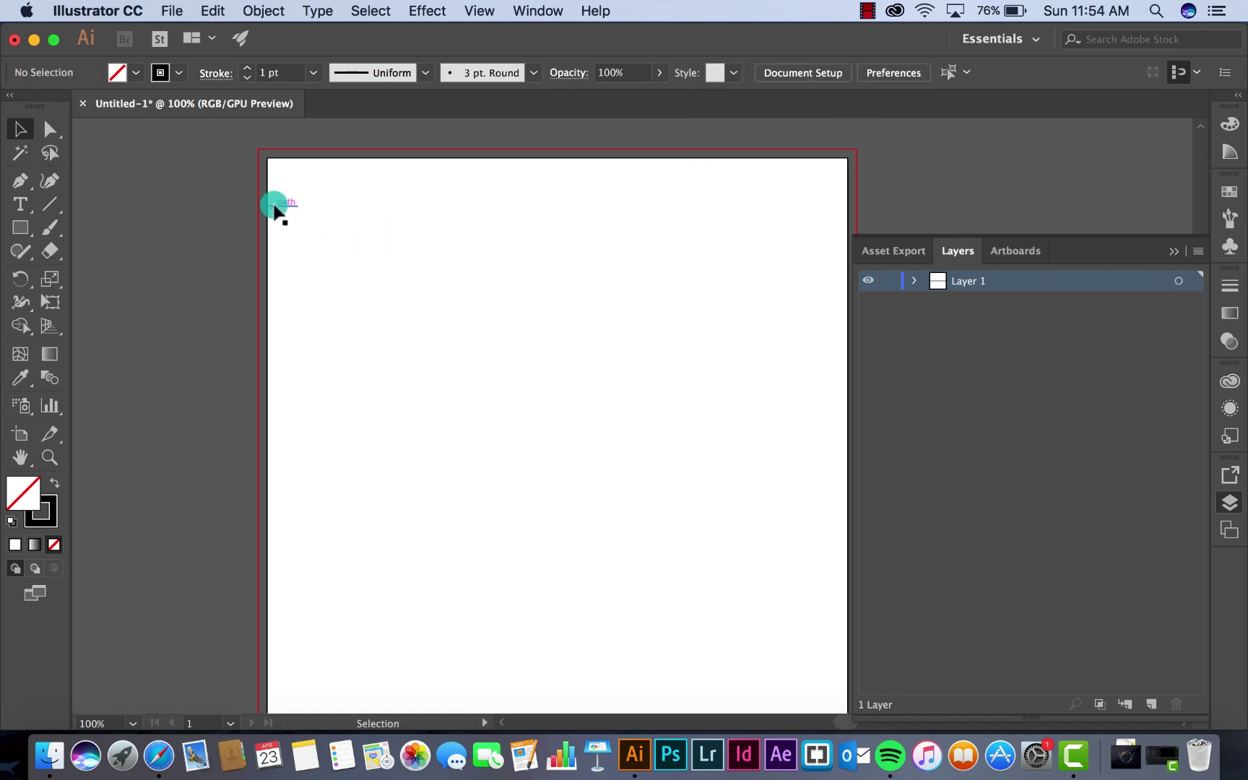
mouse_move(278, 207)
left_mouse_down()
mouse_move(300, 207)
mouse_move(289, 209)
left_mouse_up()
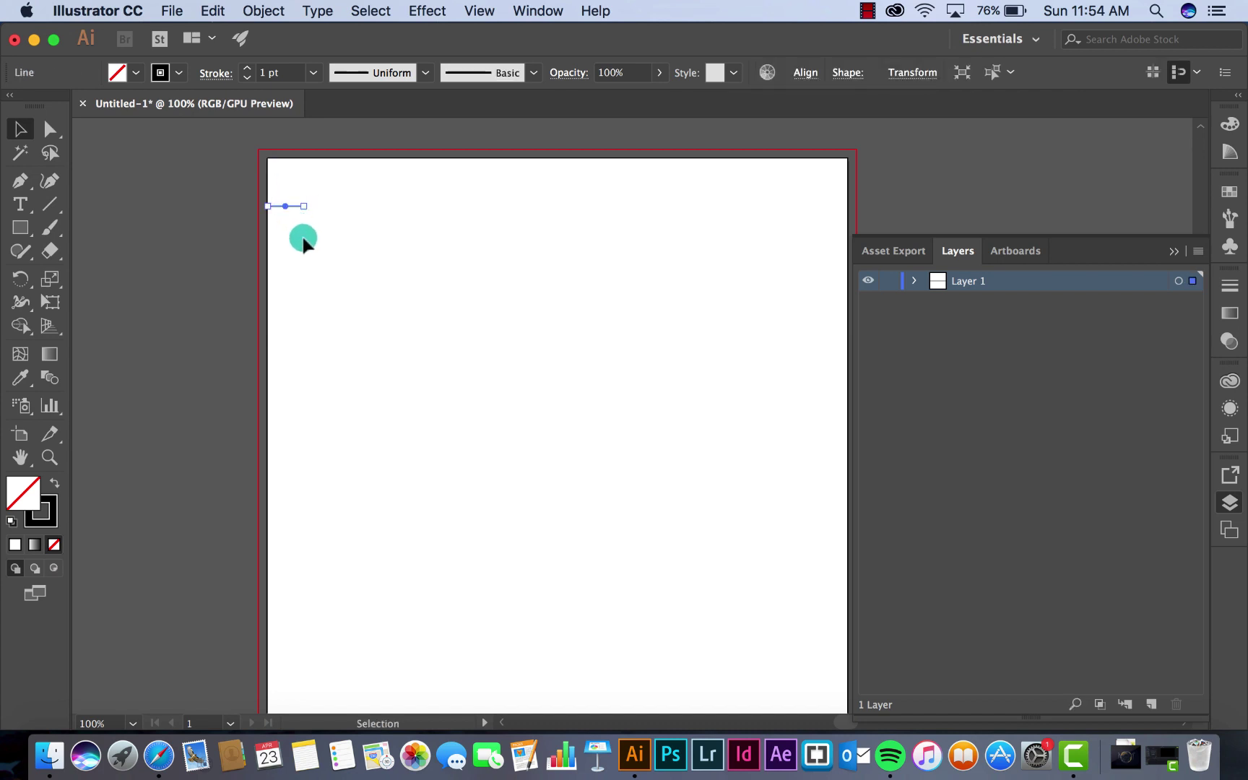
left_click(303, 237)
- Copy the line, paste in place, and move the copy to the top-right edge
left_click(289, 207)
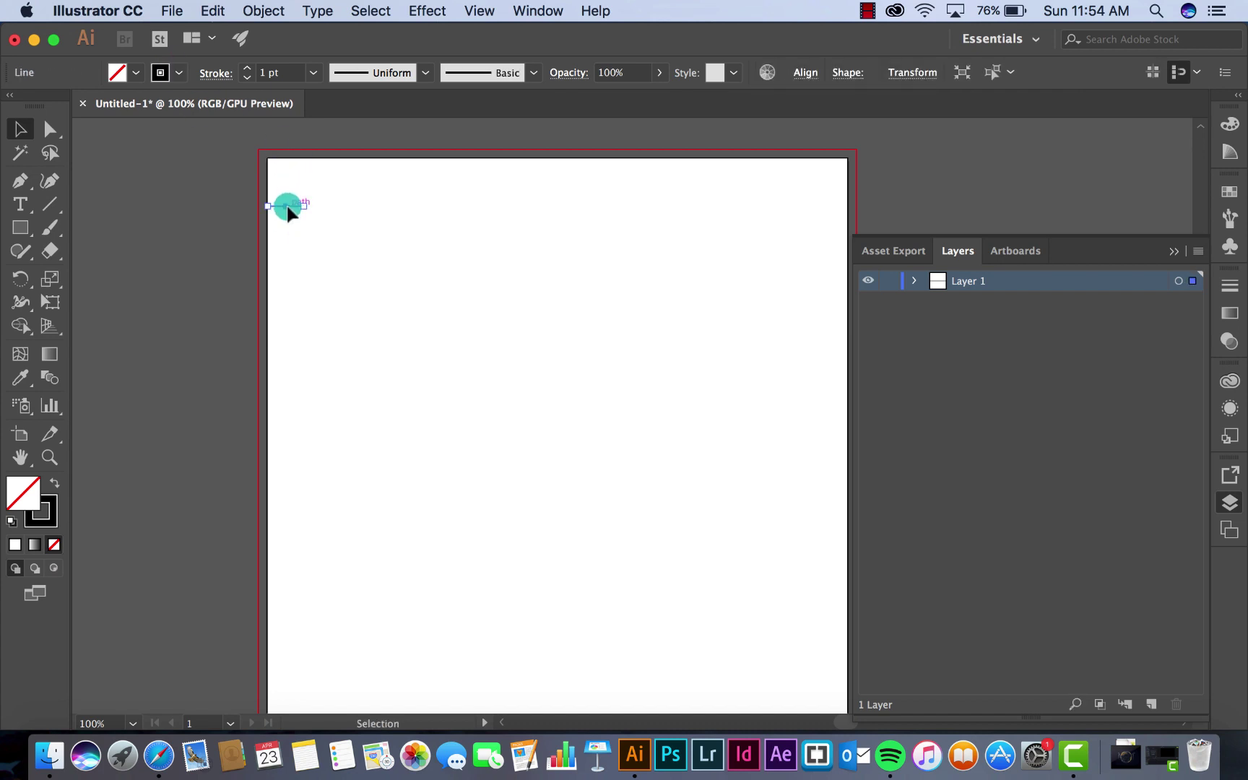
left_click(213, 11)
left_click(252, 110)
left_click(211, 11)
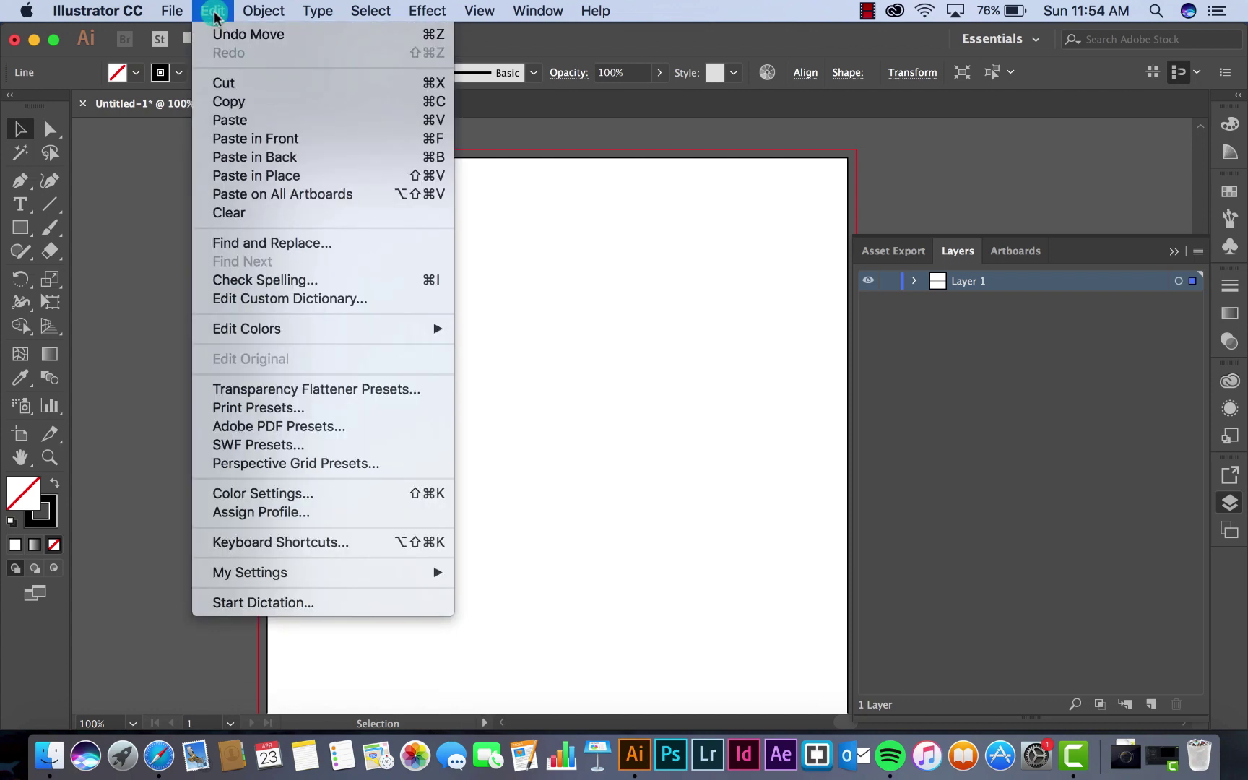
left_click(246, 175)
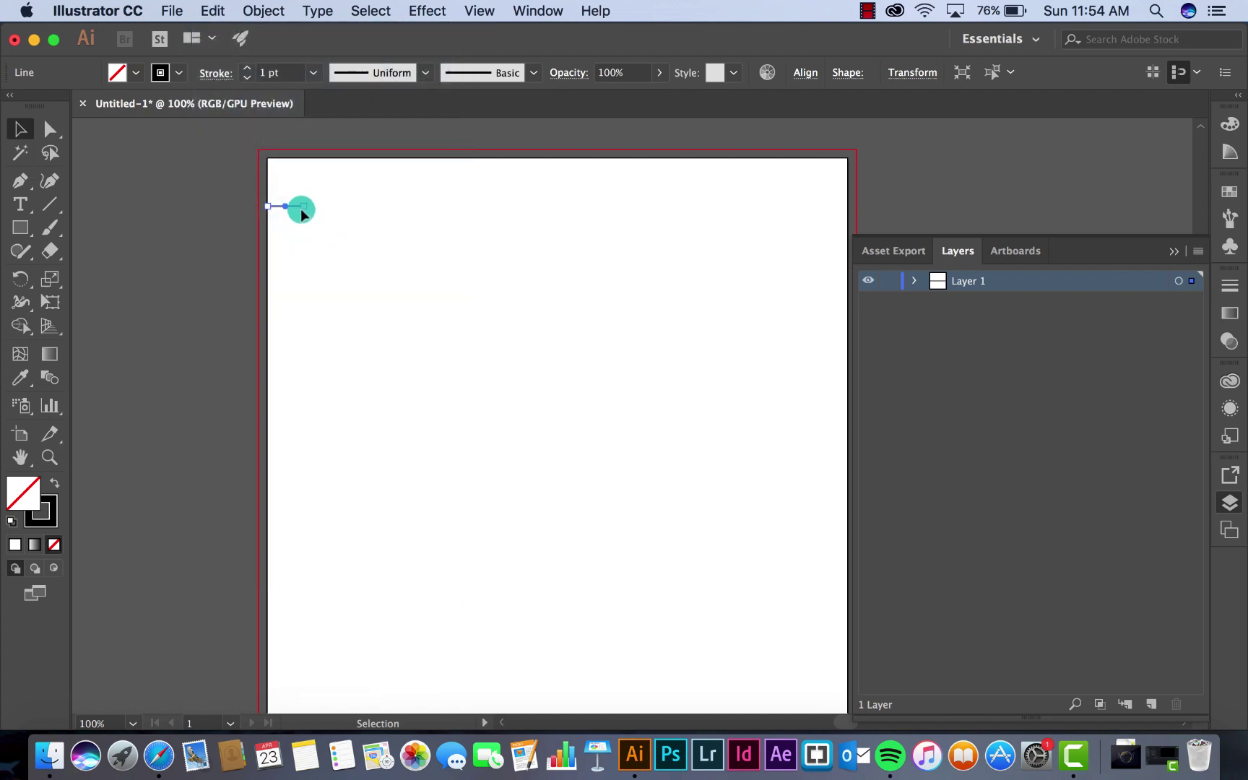
left_click(292, 230)
left_click_drag(292, 213, 829, 207)
left_click(771, 226)
- Paste another copy and rotate it to vertical at the top centre
left_click(749, 257)
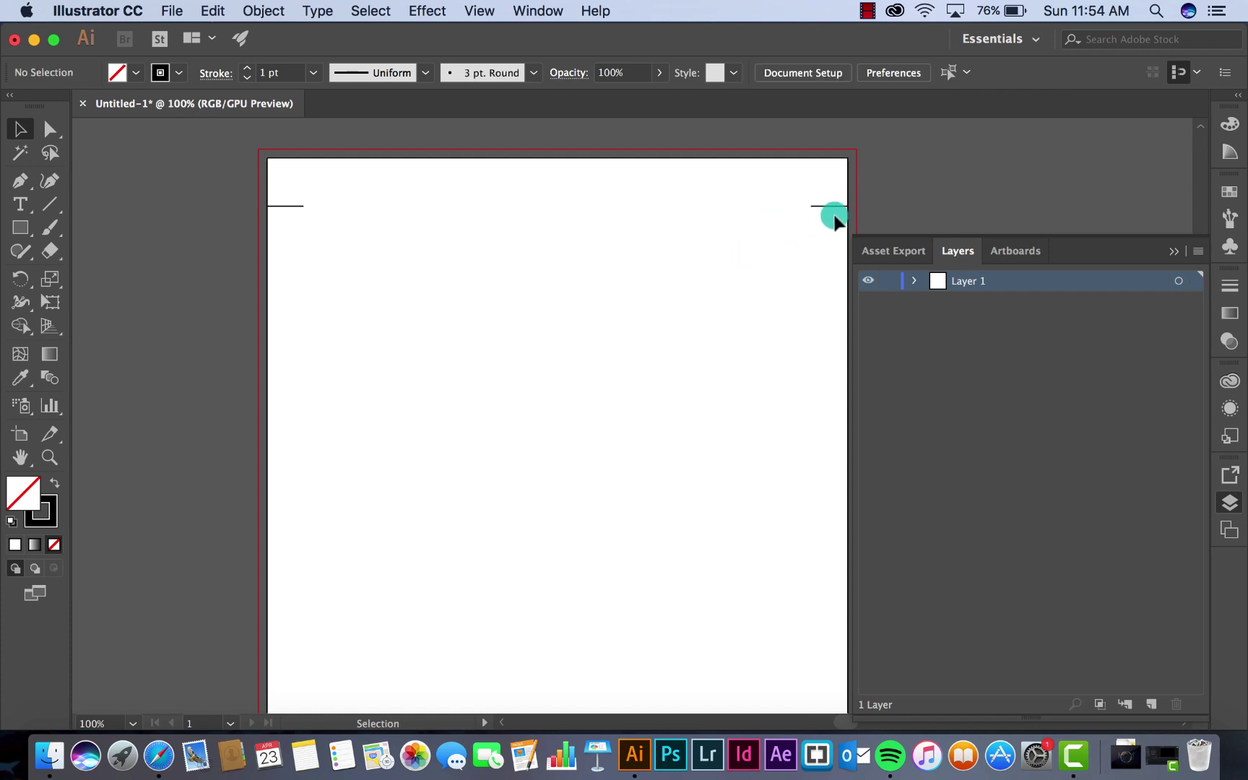
left_click(830, 207)
left_click(213, 10)
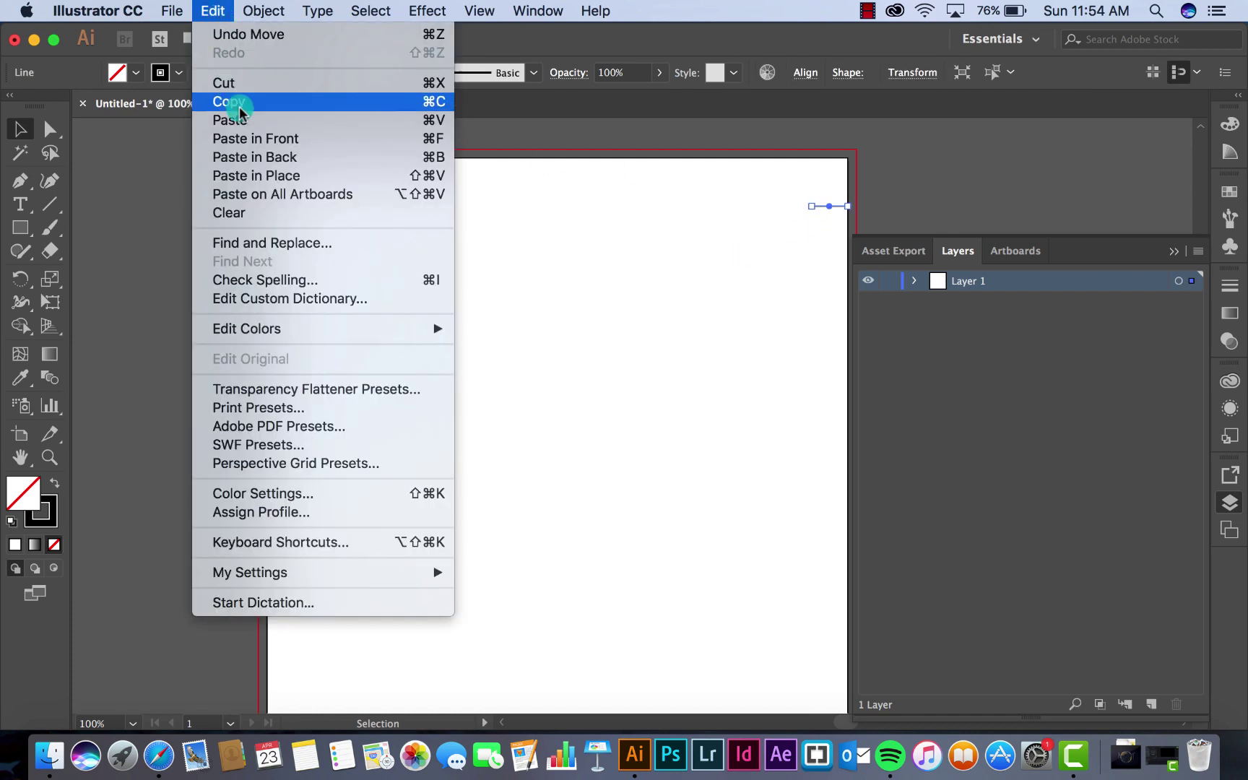
left_click(240, 108)
left_click(213, 10)
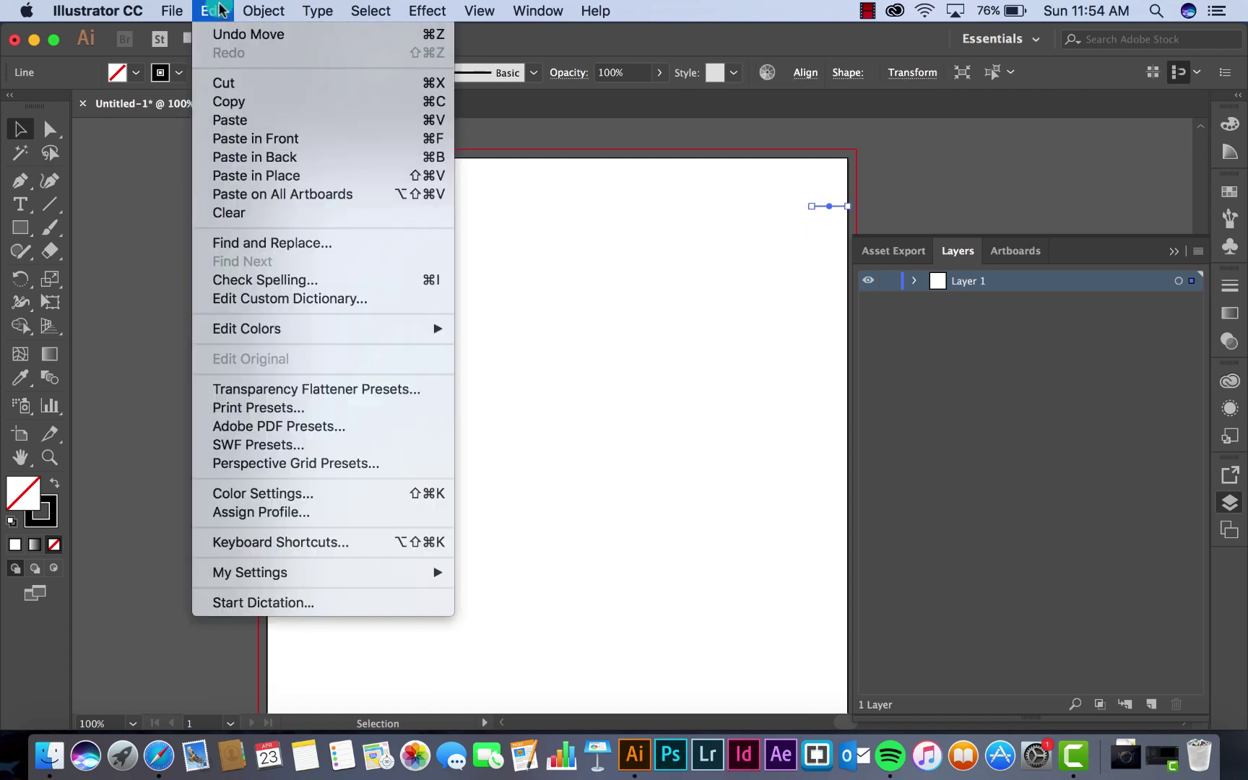
left_click(235, 120)
left_click_drag(657, 417, 553, 189)
left_click(632, 425)
left_click(577, 246)
- Copy the three top marker lines and paste them in place
key("super+minus")
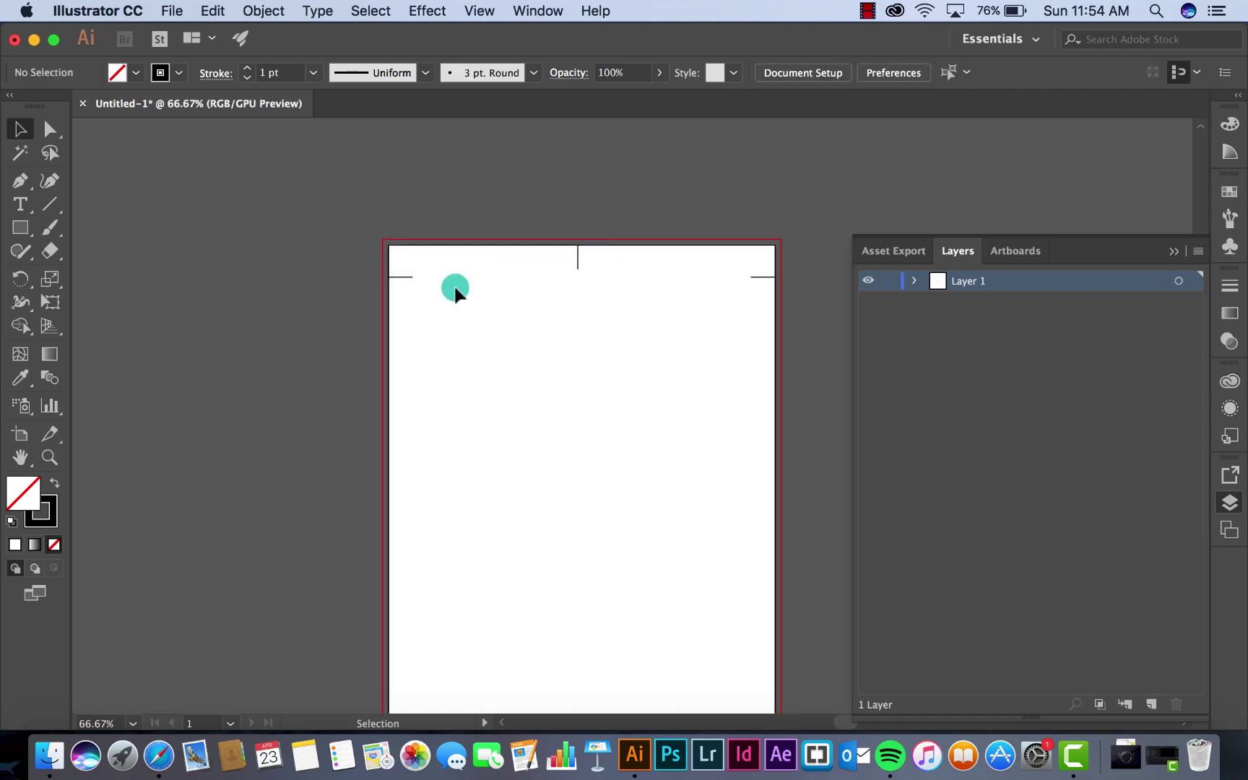
left_click_drag(770, 353, 402, 266)
left_click(214, 12)
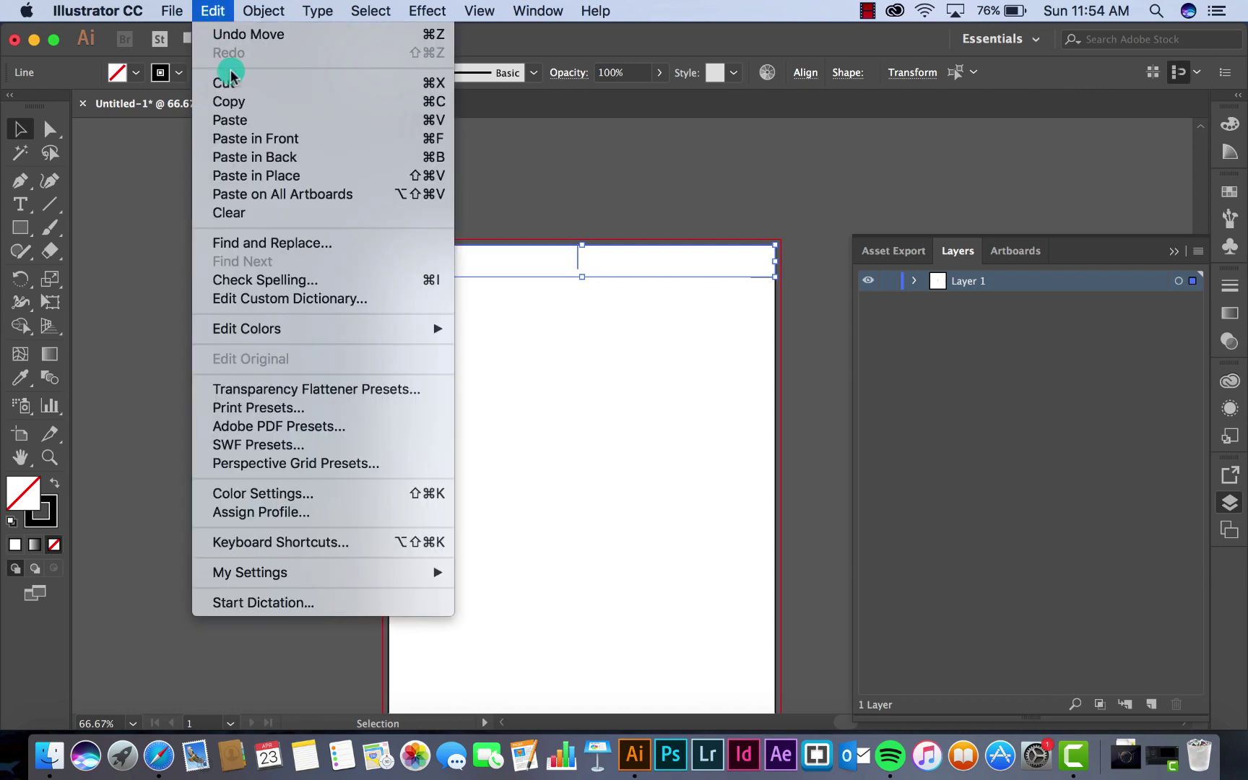
left_click(234, 102)
left_click(214, 12)
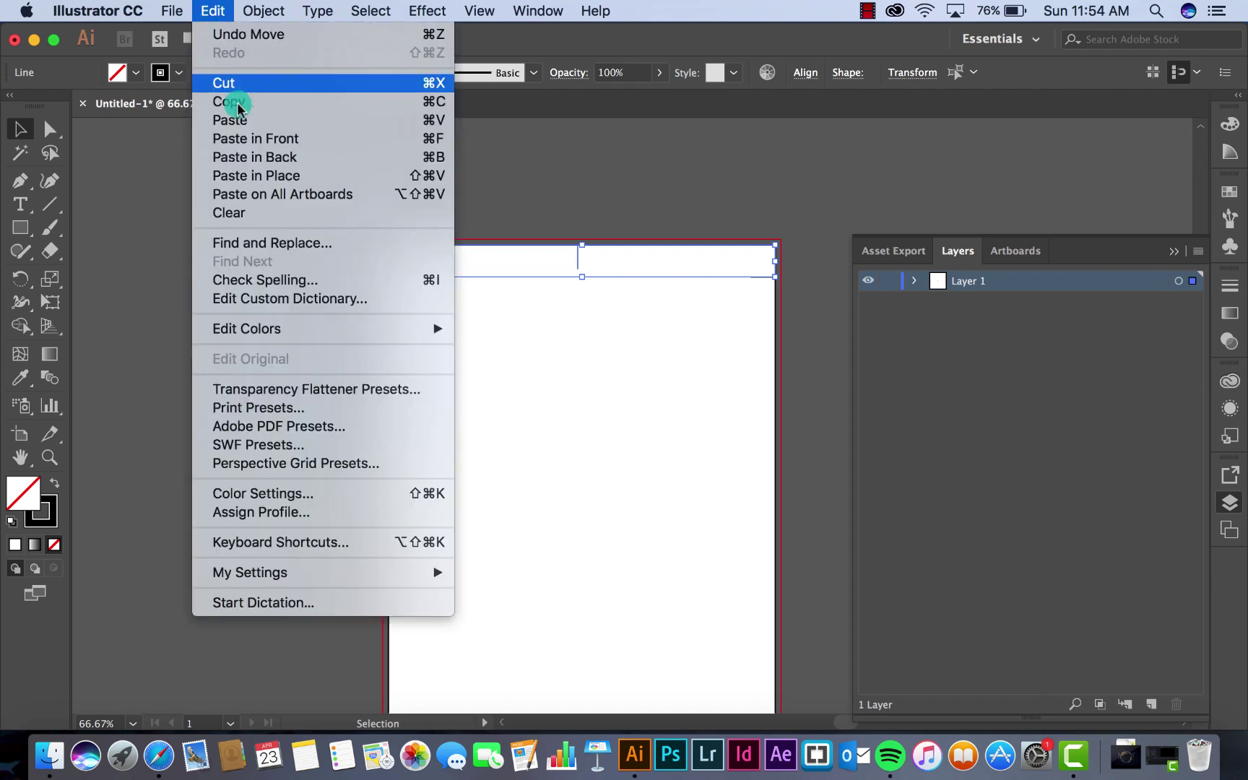
left_click(251, 175)
- Move the pasted marker lines down to the bottom of the page
scroll(684, 434, "down", 1)
left_click(683, 434)
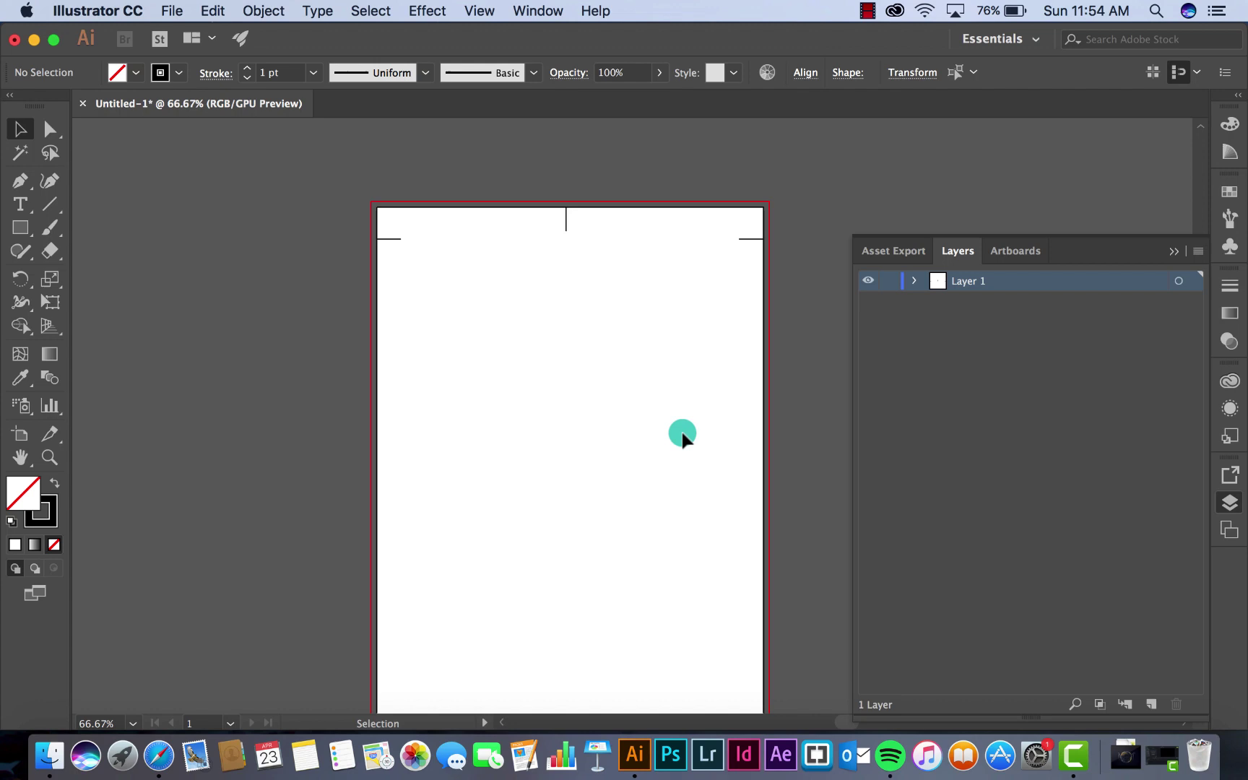
left_click(746, 239)
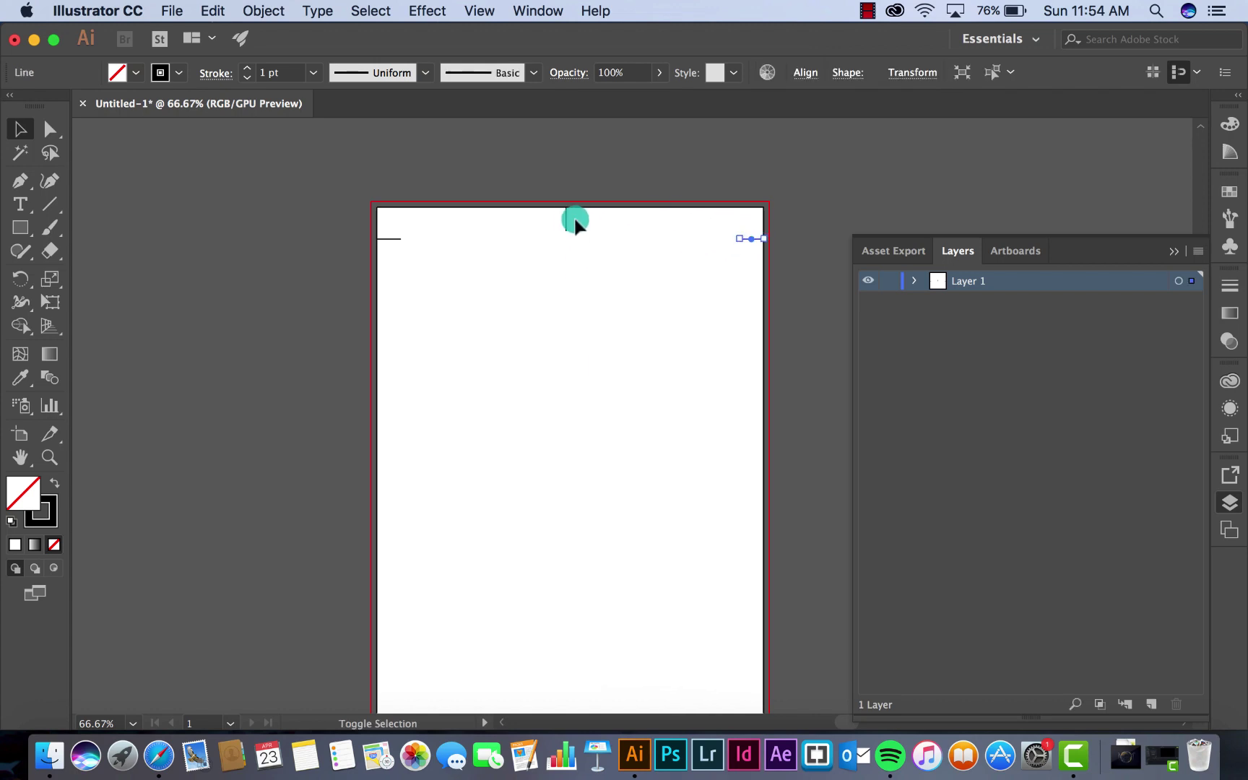
left_click(569, 221, "shift")
left_click(392, 236, "shift")
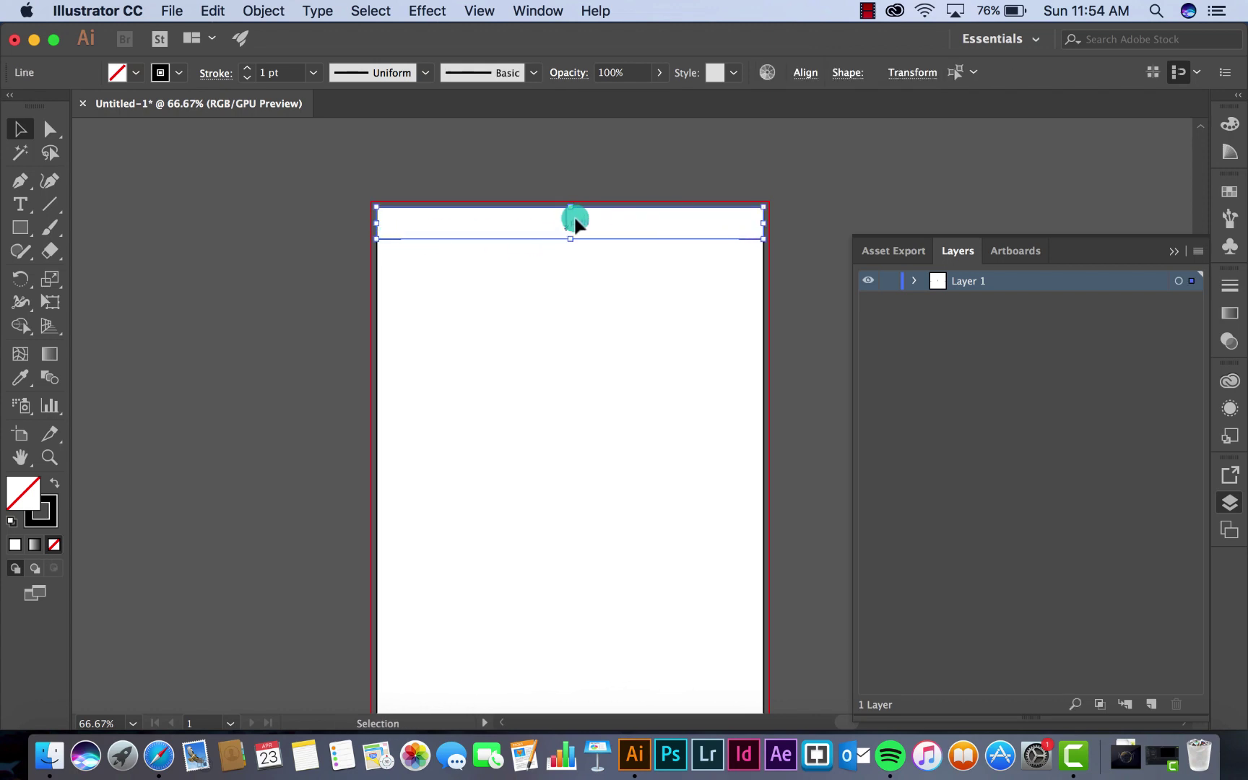
left_click_drag(566, 220, 568, 549)
scroll(568, 547, "down", 5)
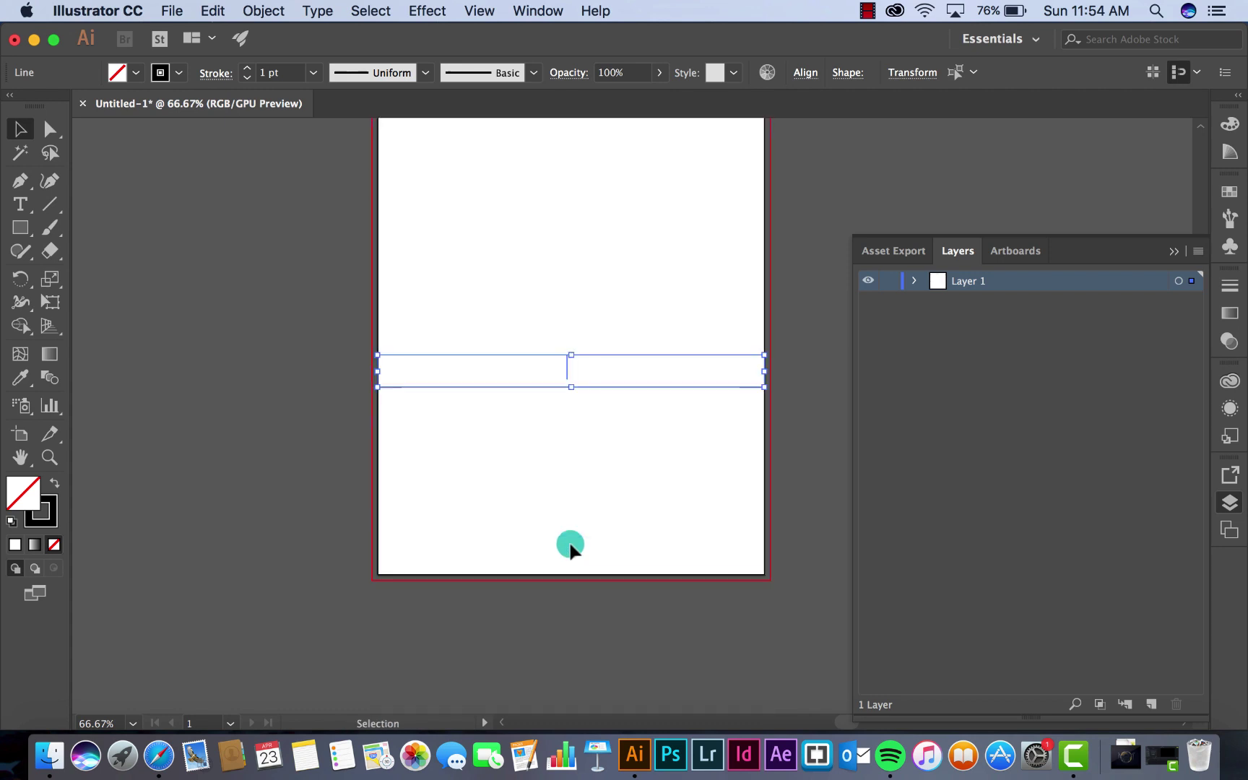
left_click_drag(567, 359, 567, 558)
left_click(566, 649)
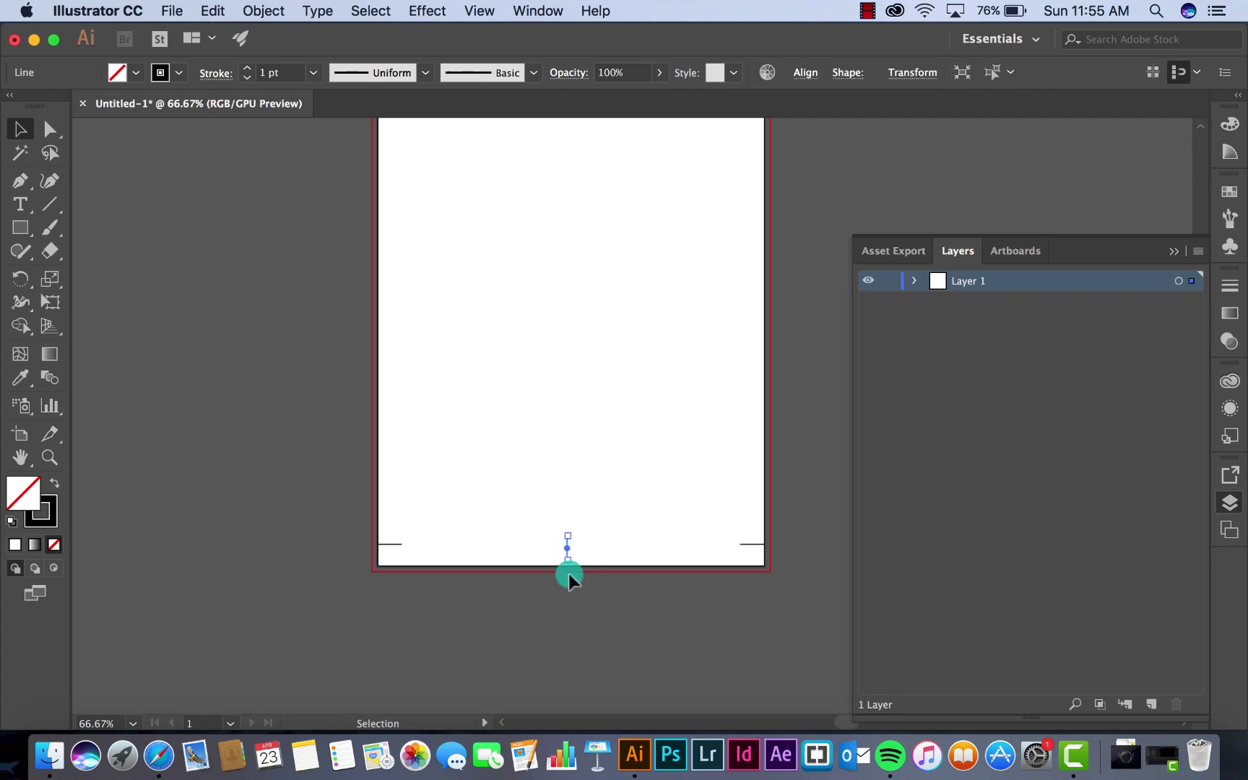
- Drop the centre mark onto the bottom edge and raise both side marks slightly
key("super+equal")
scroll(555, 565, "down", 2)
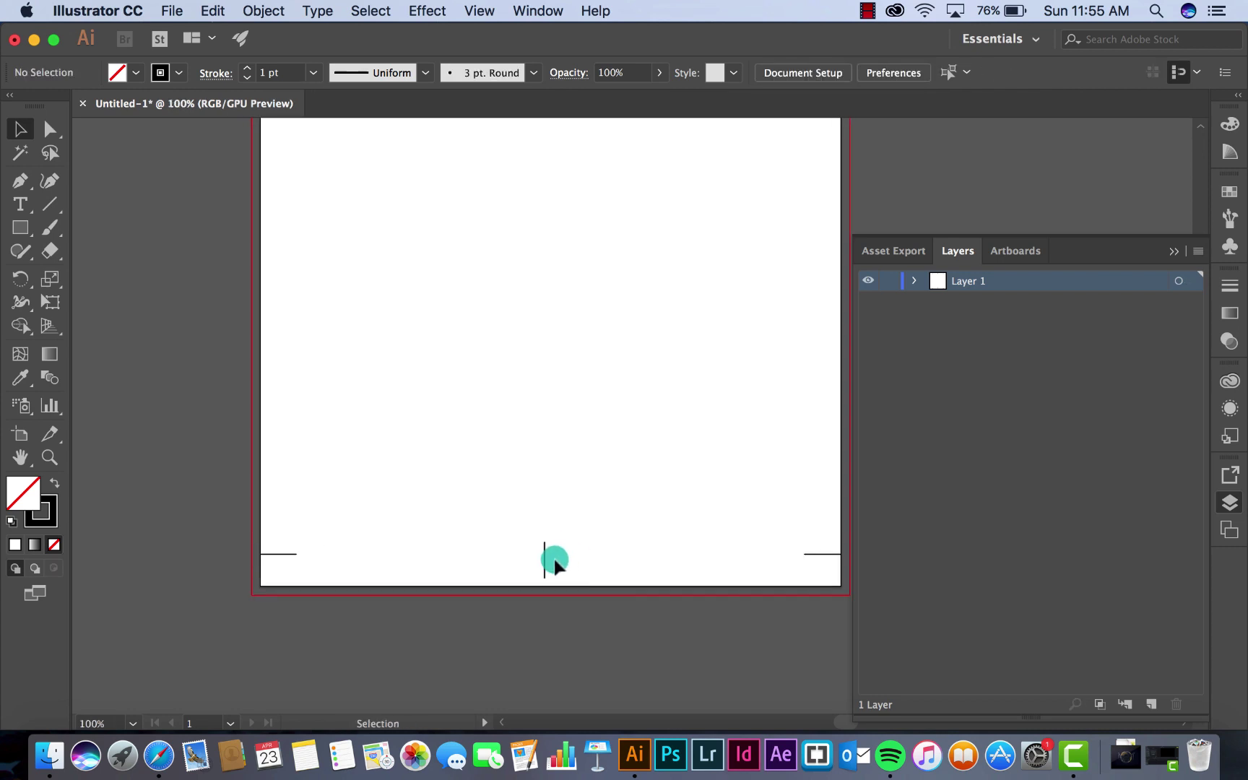
left_click_drag(546, 558, 546, 572)
left_click(543, 518)
left_click(822, 554)
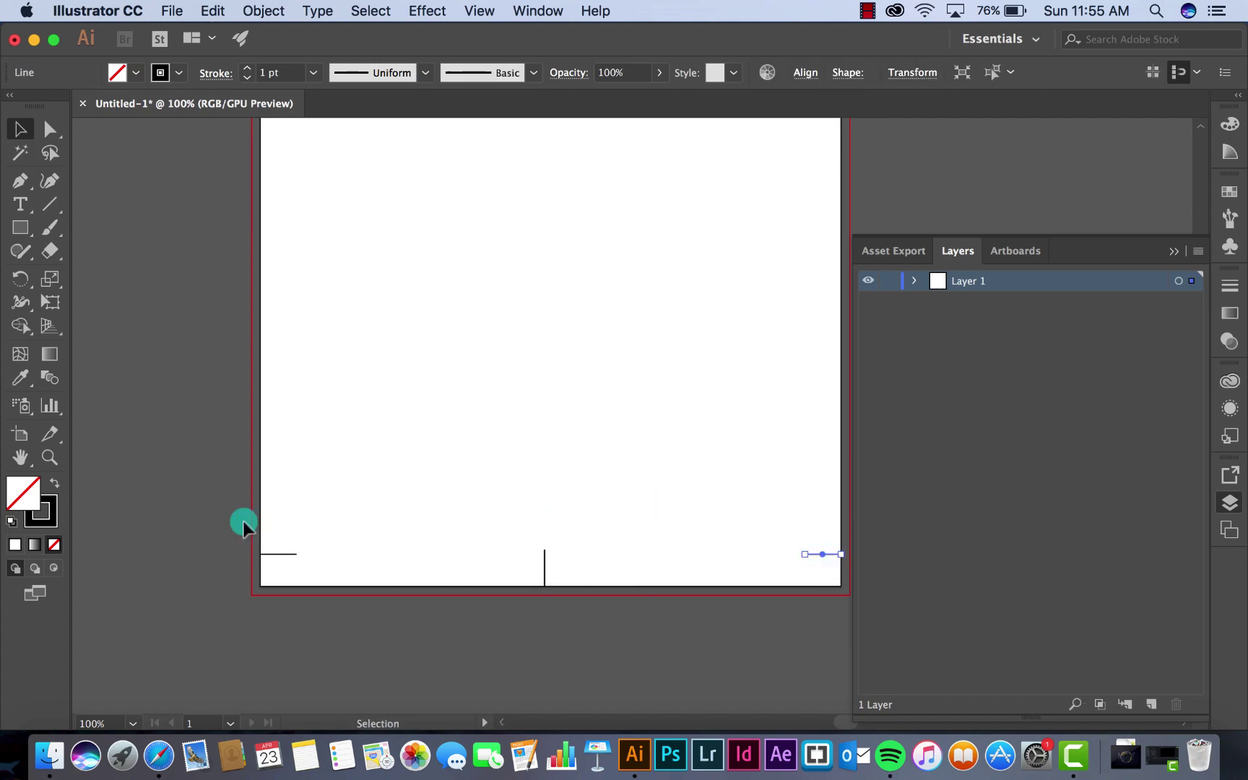
left_click(266, 554, "shift")
left_click_drag(279, 556, 225, 518)
left_click(224, 518)
key("super+minus")
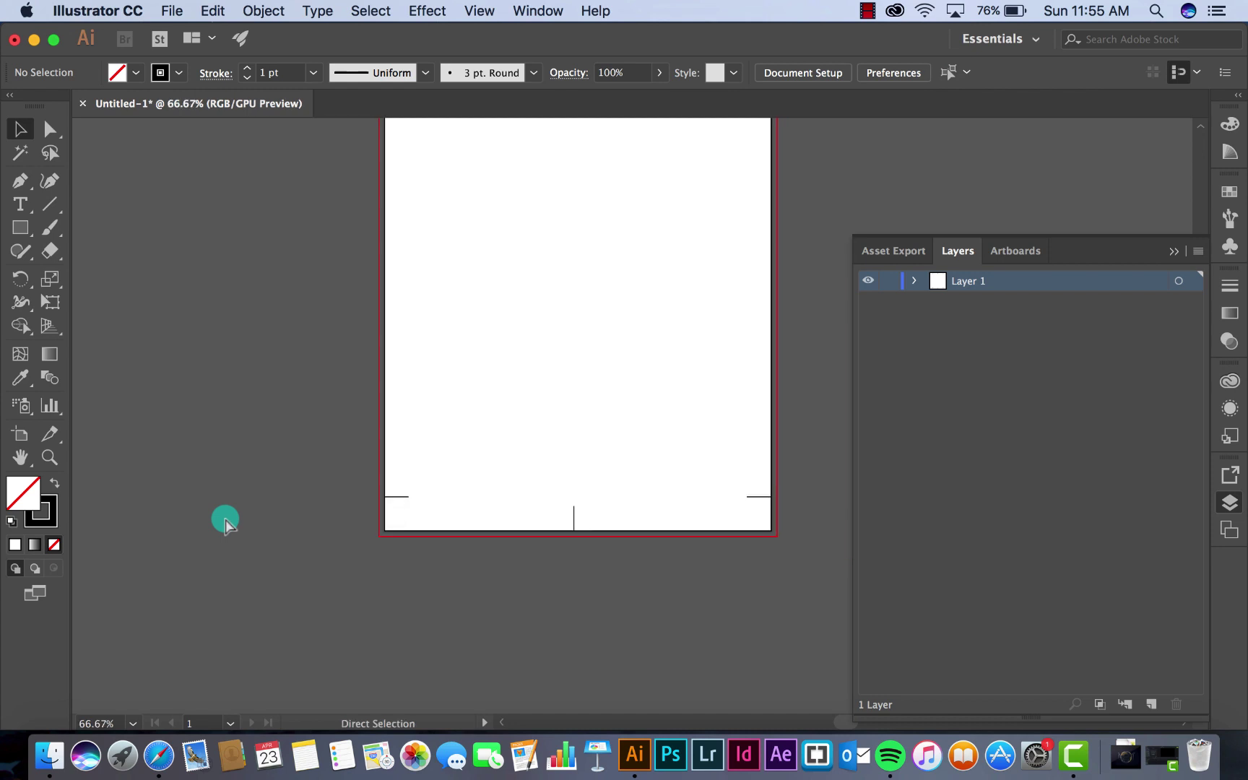
scroll(224, 518, "up", 5)
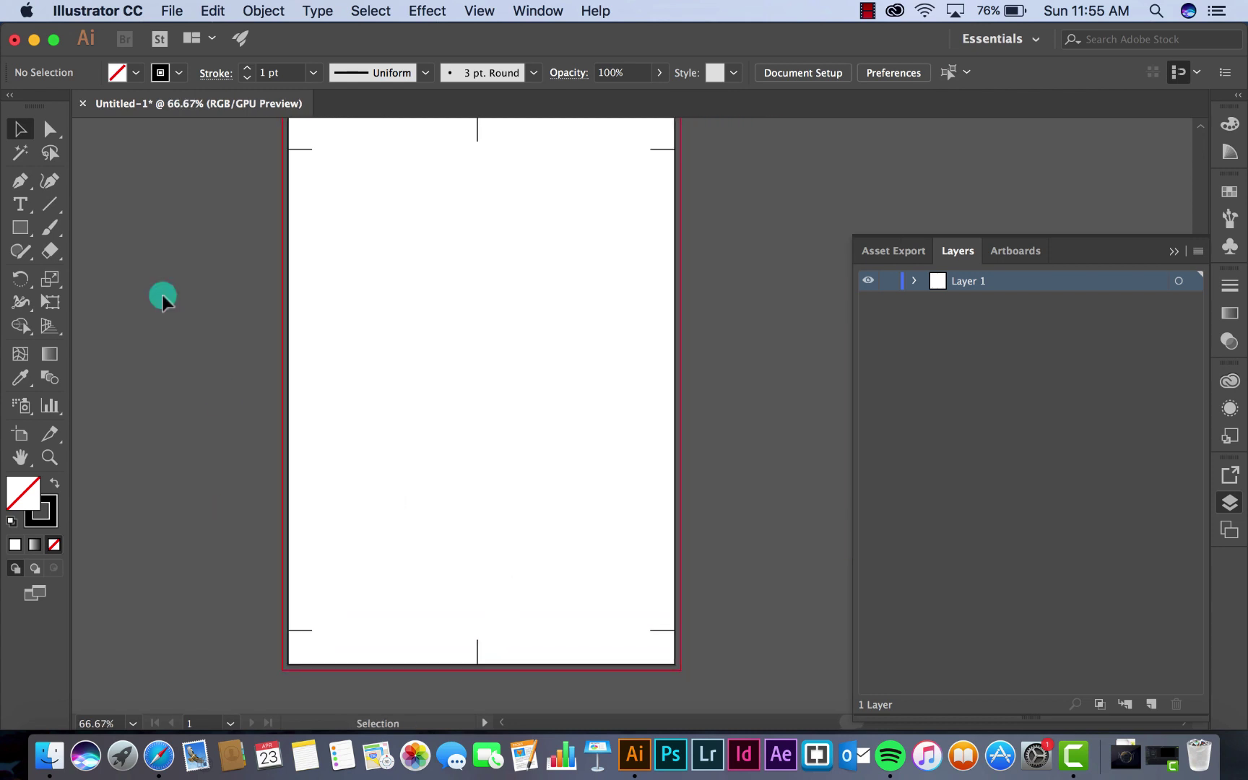
- Draw an inset rectangle about 7.22 × 10.64 in and give it an orange stroke
left_click(23, 224)
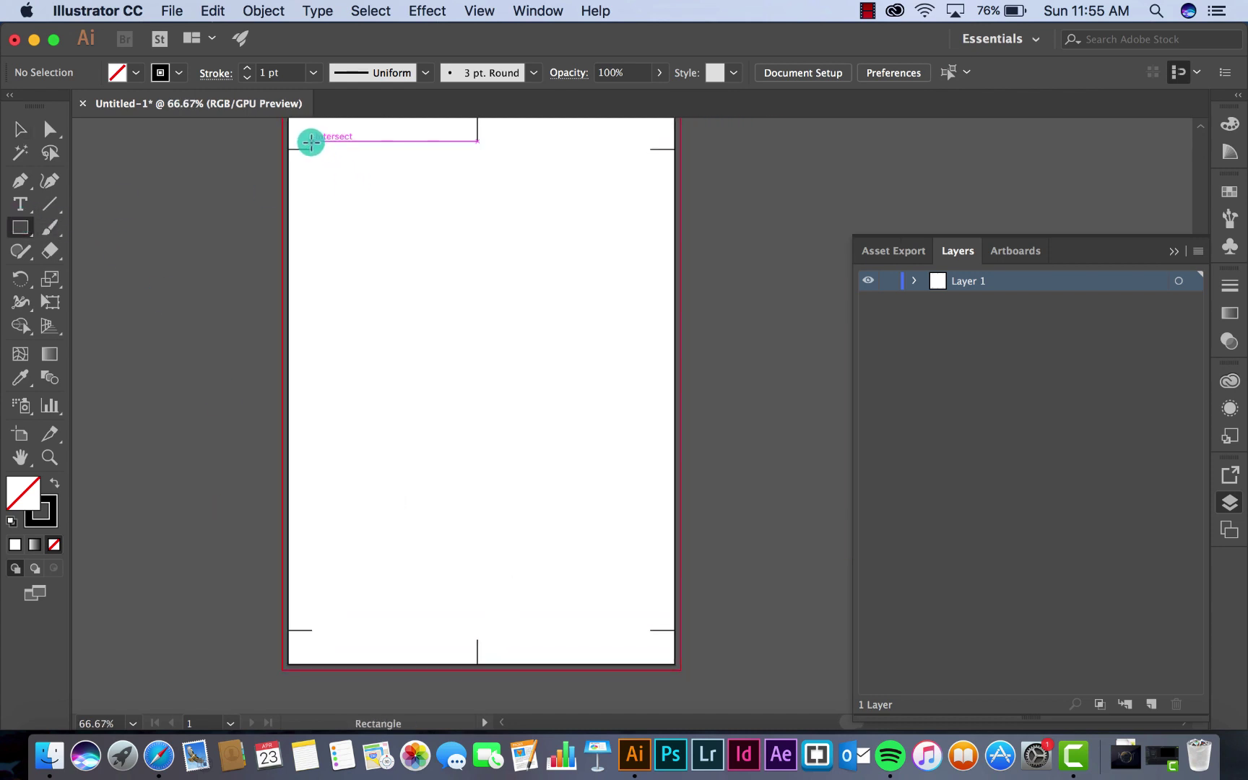
mouse_move(311, 143)
left_mouse_down()
mouse_move(613, 341)
mouse_move(635, 399)
mouse_move(651, 635)
left_mouse_up()
key("v")
left_click(683, 563)
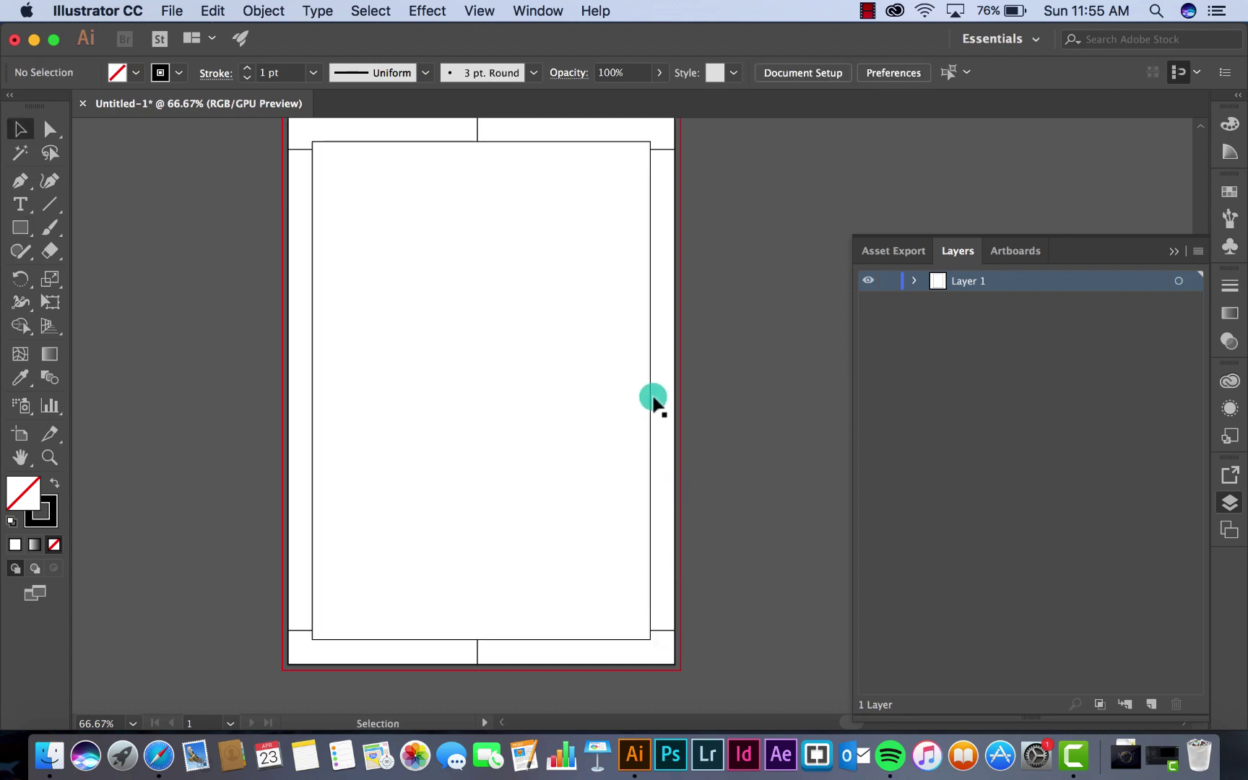
left_click(650, 386)
left_click(178, 73)
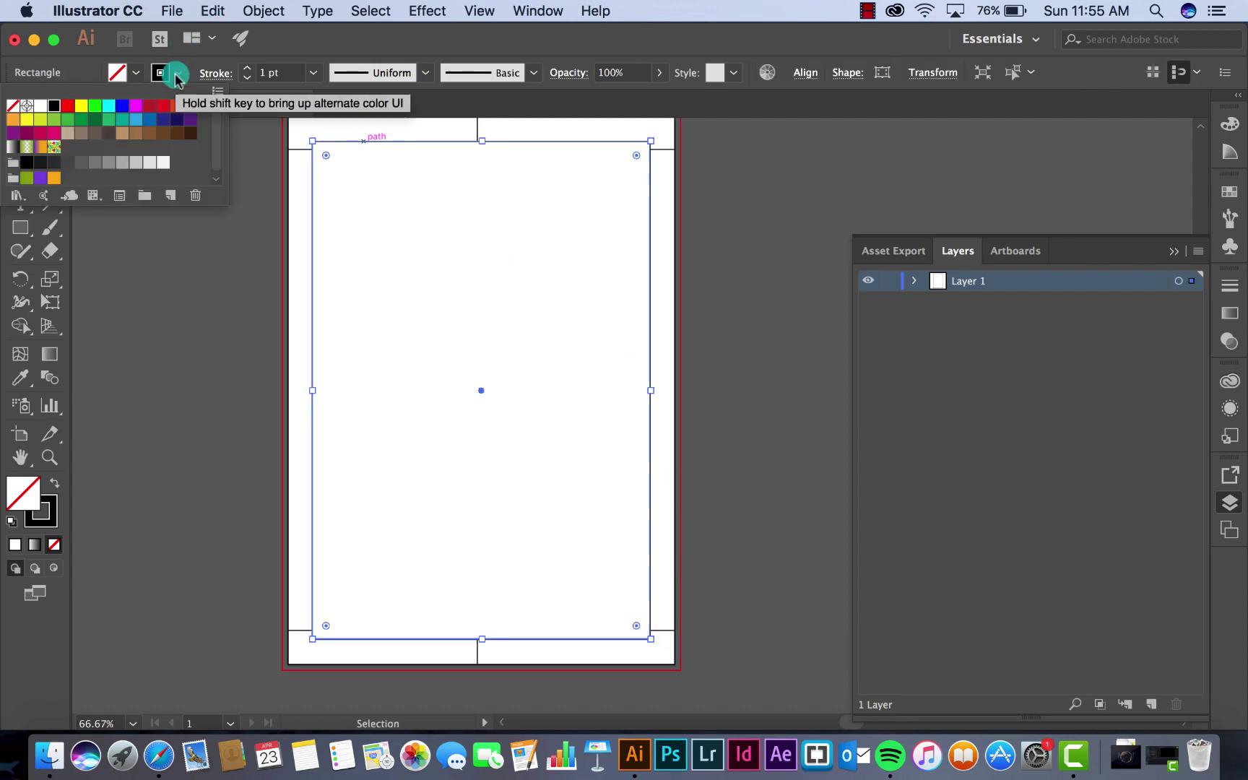
left_click(189, 108)
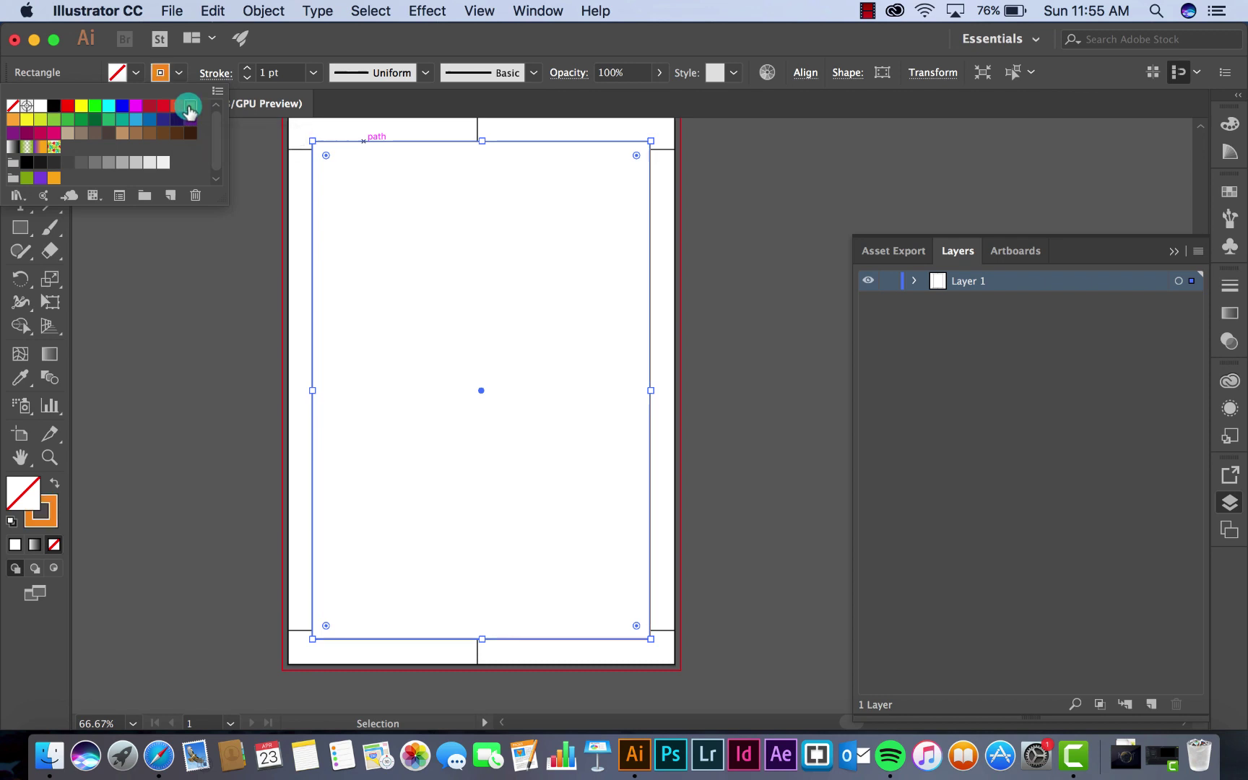
left_click(259, 270)
left_click(211, 271)
scroll(555, 254, "up", 2)
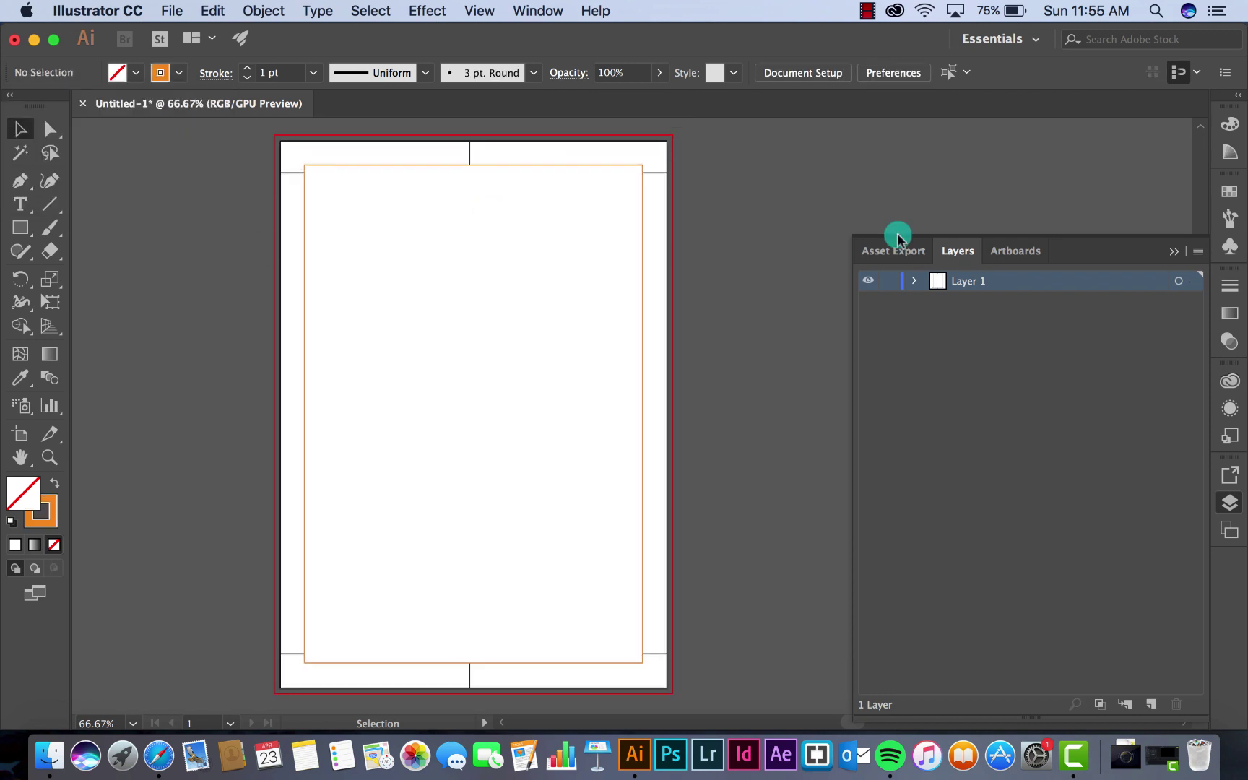
- Hide the six marker lines in Layer 1 and rename the rectangle 'Safe Zone Area'
left_click(915, 281)
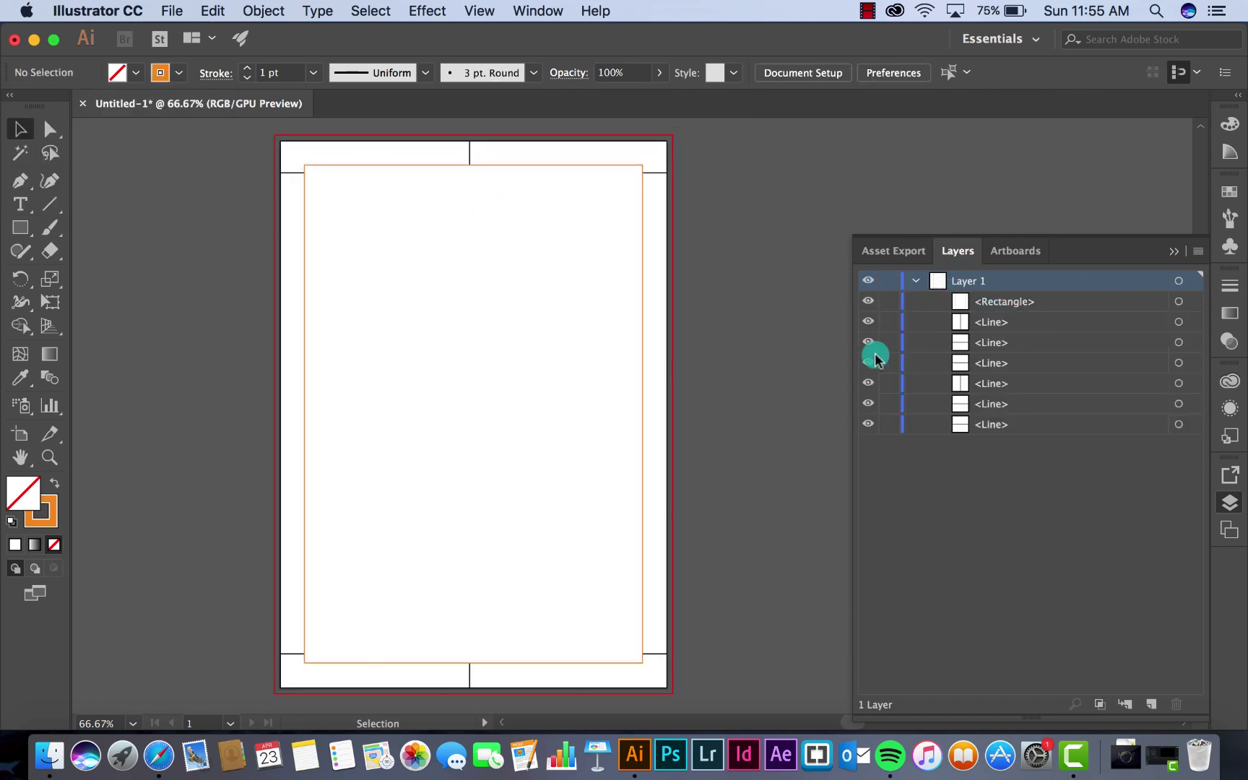
left_click_drag(876, 359, 872, 424)
left_click(993, 302)
double_click(993, 302)
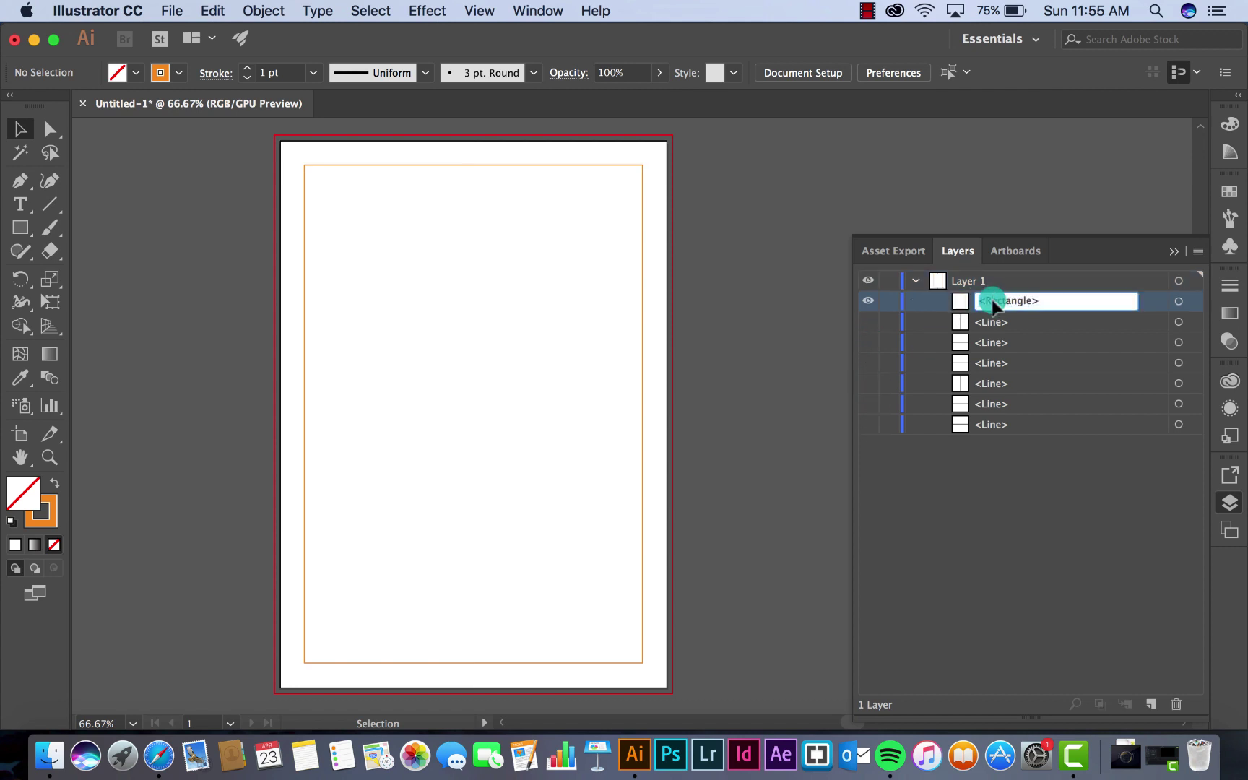
type("Safe")
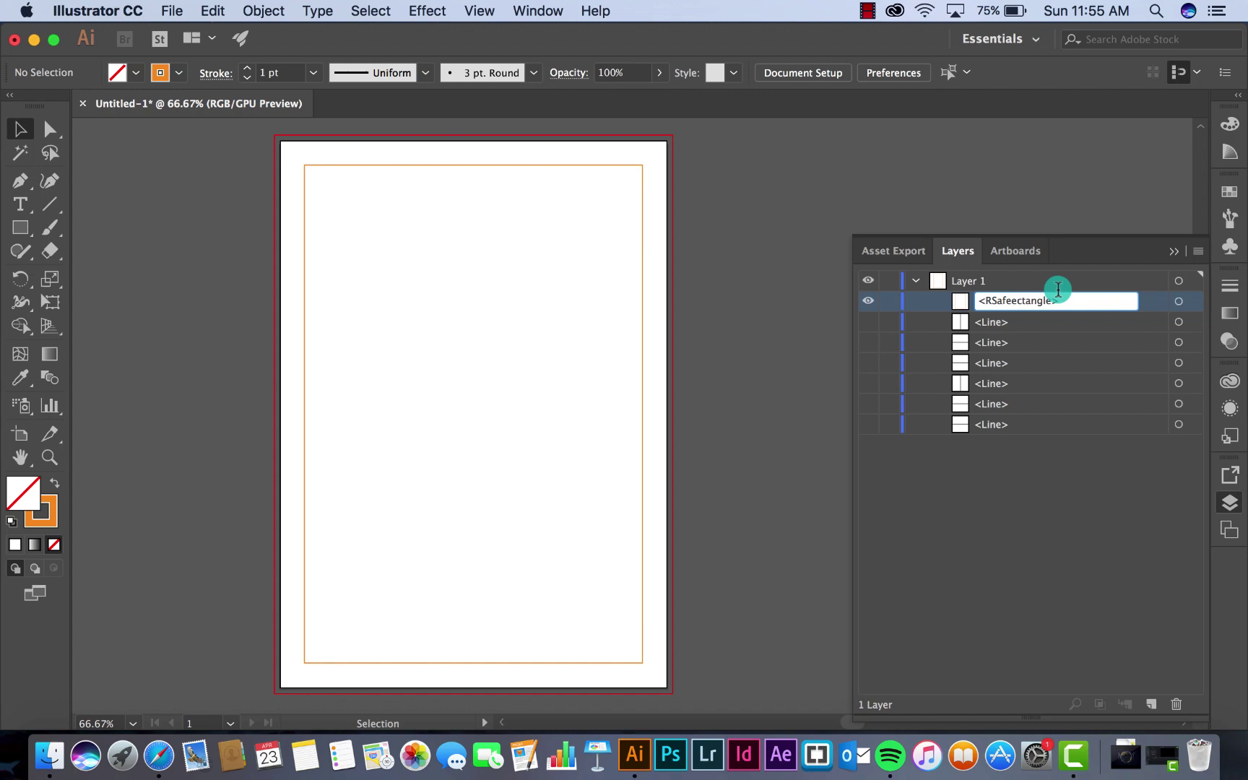
left_click_drag(1059, 296, 878, 298)
type("Sa")
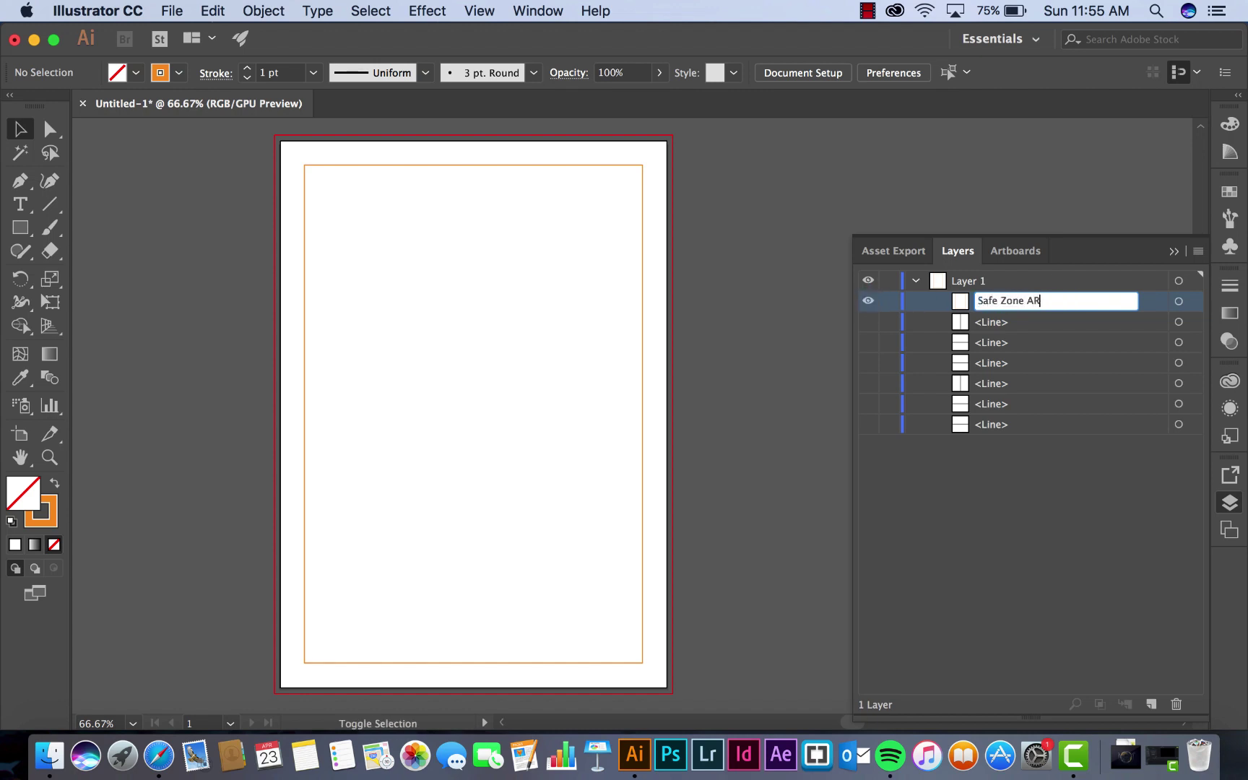
type("fe Zone Area")
key("Return")
- Lock the Safe Zone Area rectangle and make Layer 1 the active layer
left_click(641, 292)
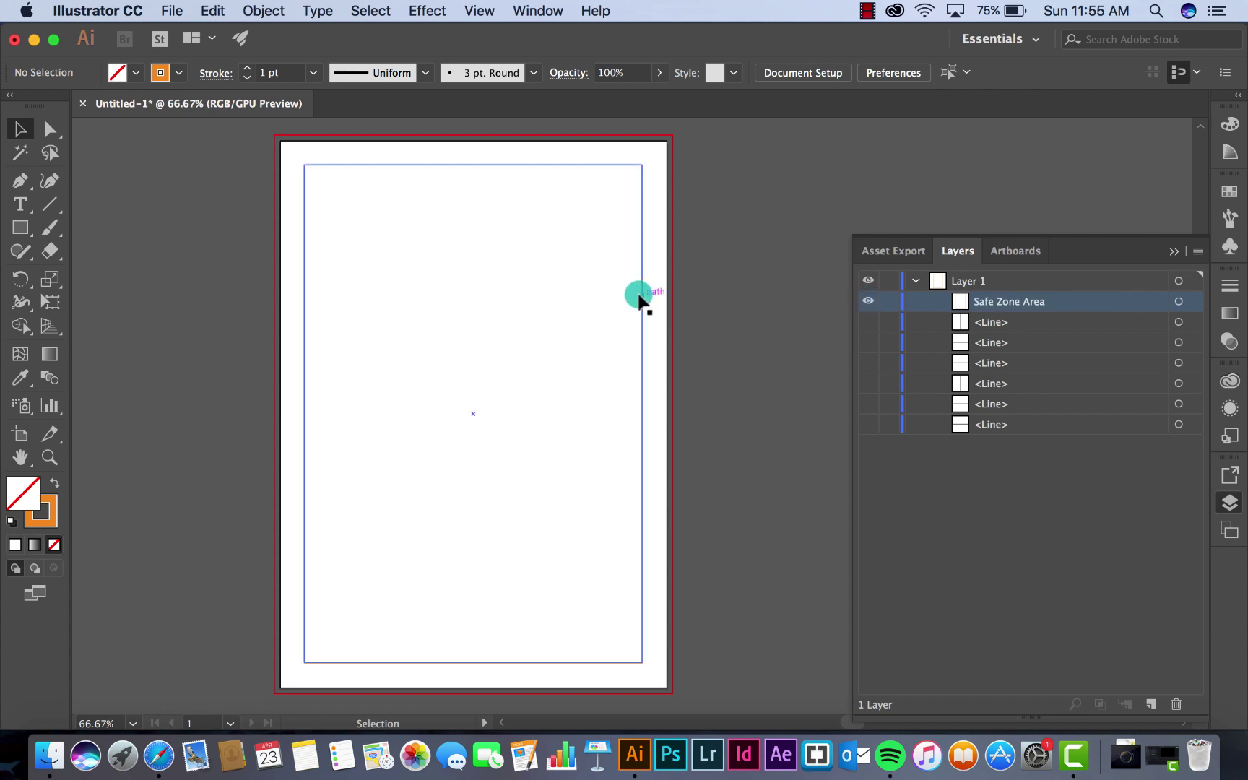
left_click(733, 270)
scroll(733, 270, "left", 2)
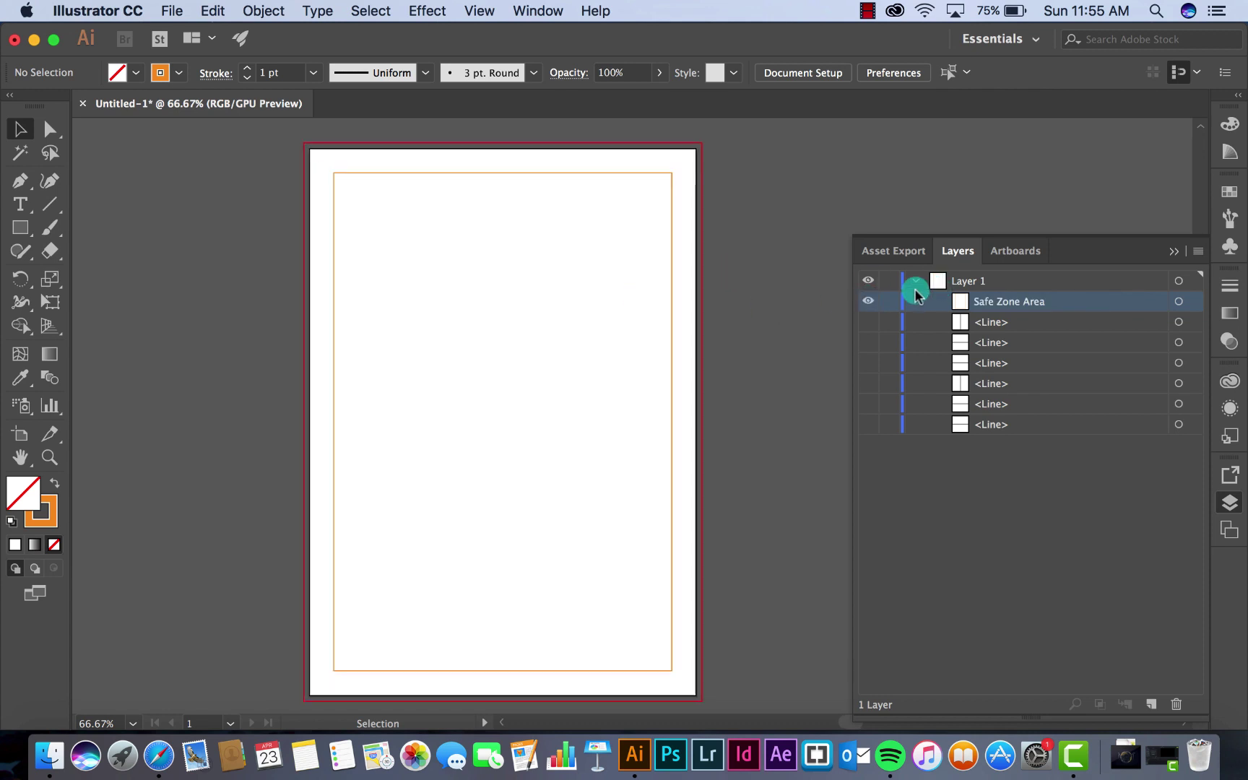
left_click(890, 302)
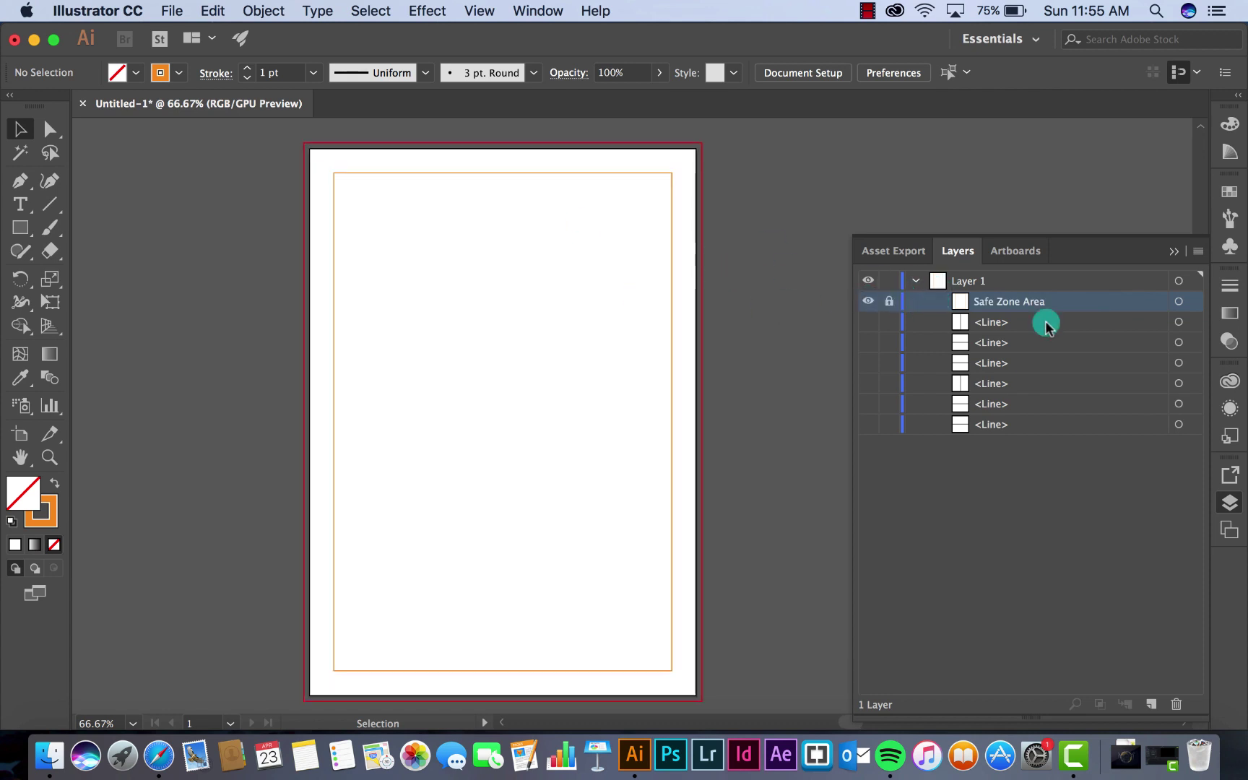
left_click(991, 284)
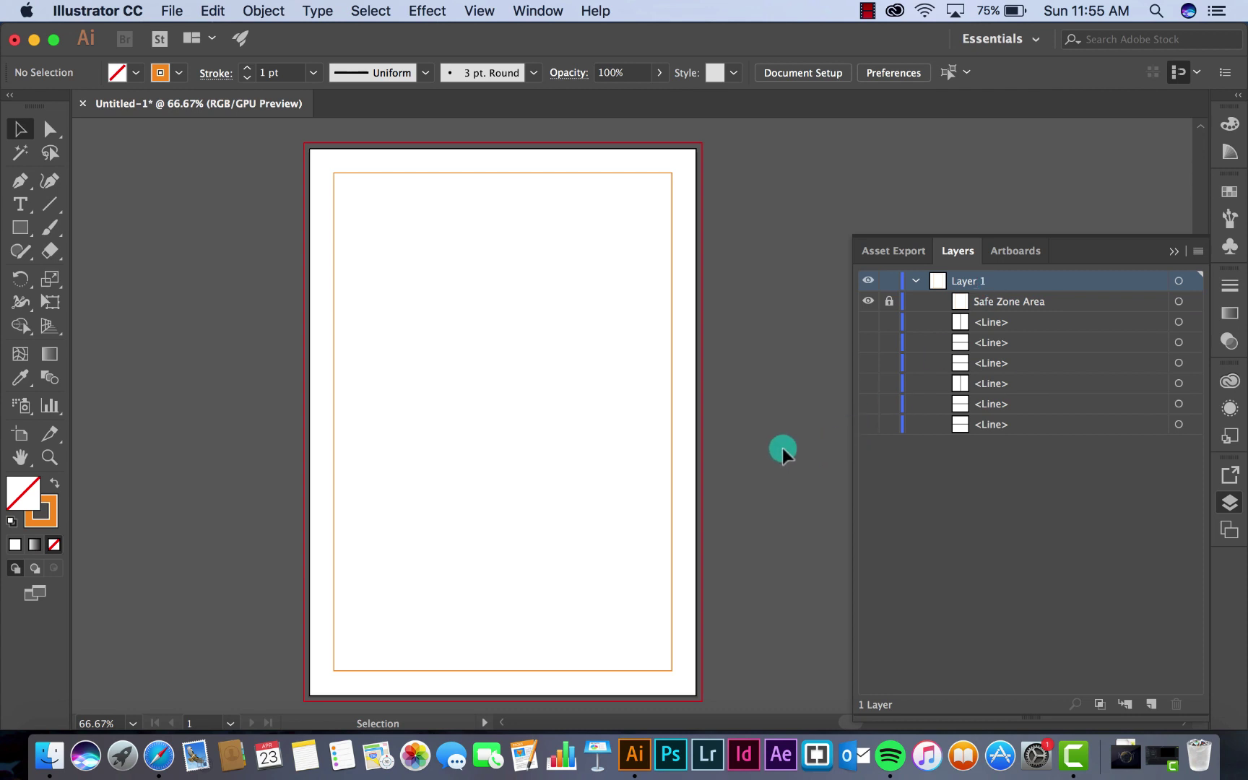
- Draw a closed four-point Pen shape across the top, deeper on the left
left_click(20, 181)
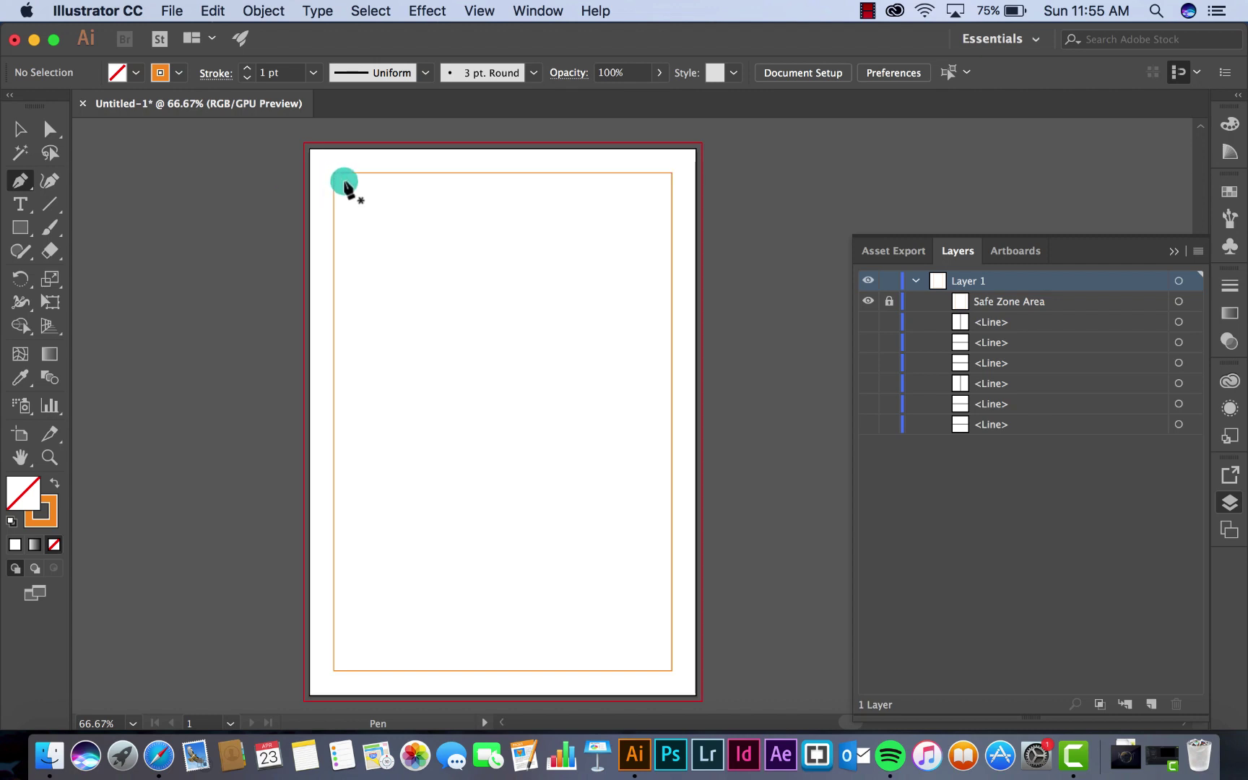
left_click(303, 143)
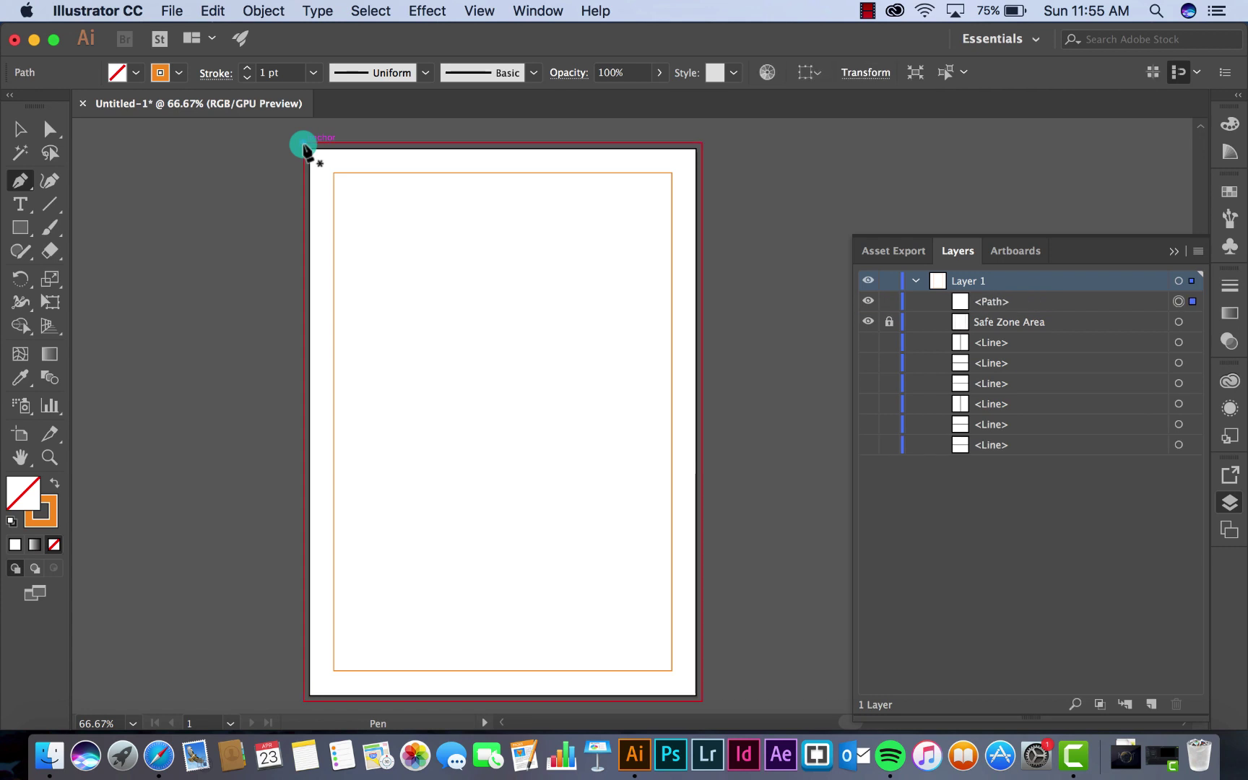
left_click(304, 239)
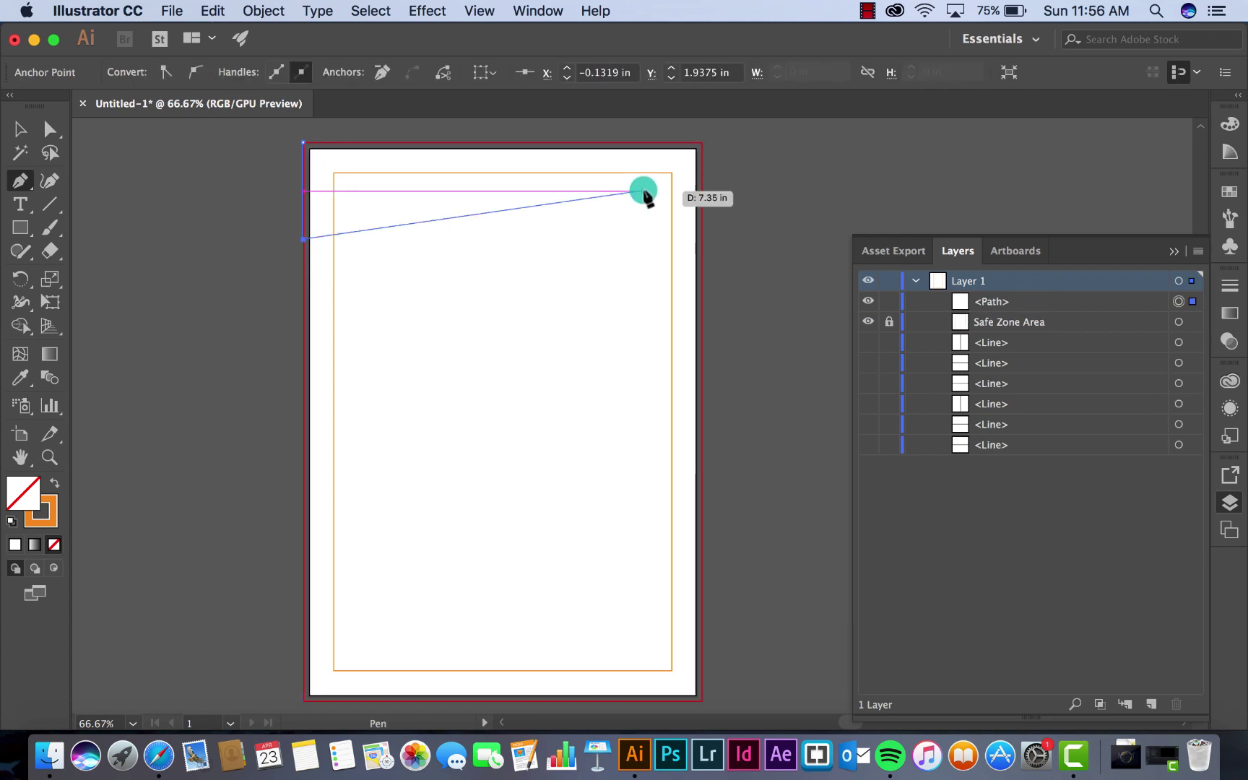
left_click(700, 191)
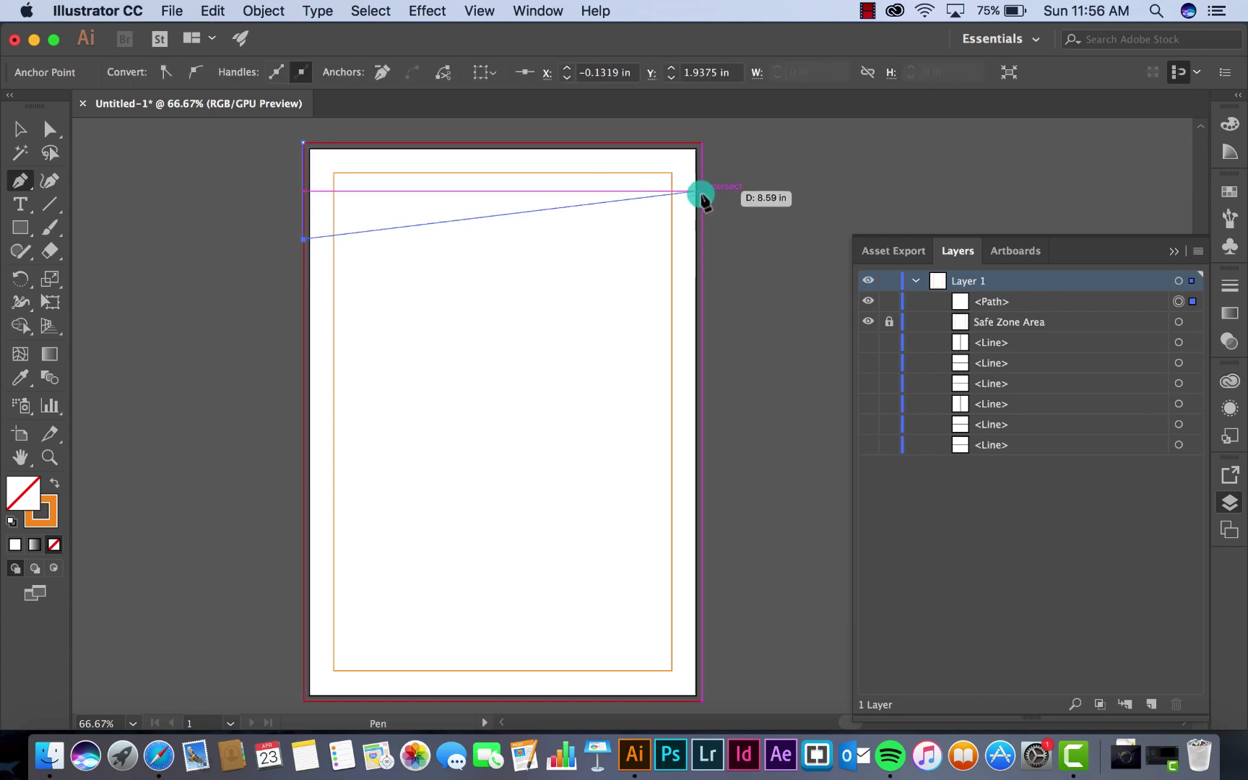
left_click(702, 143)
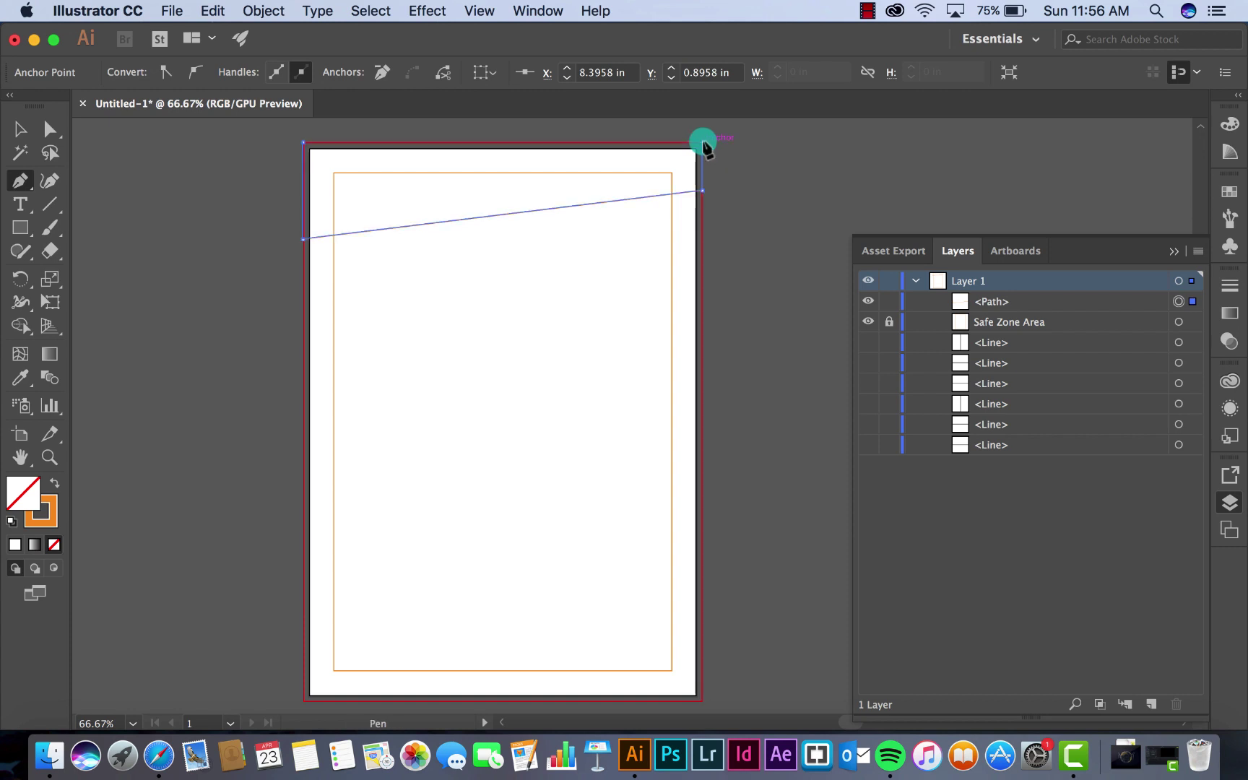
left_click(304, 142)
key("v")
left_click(279, 140)
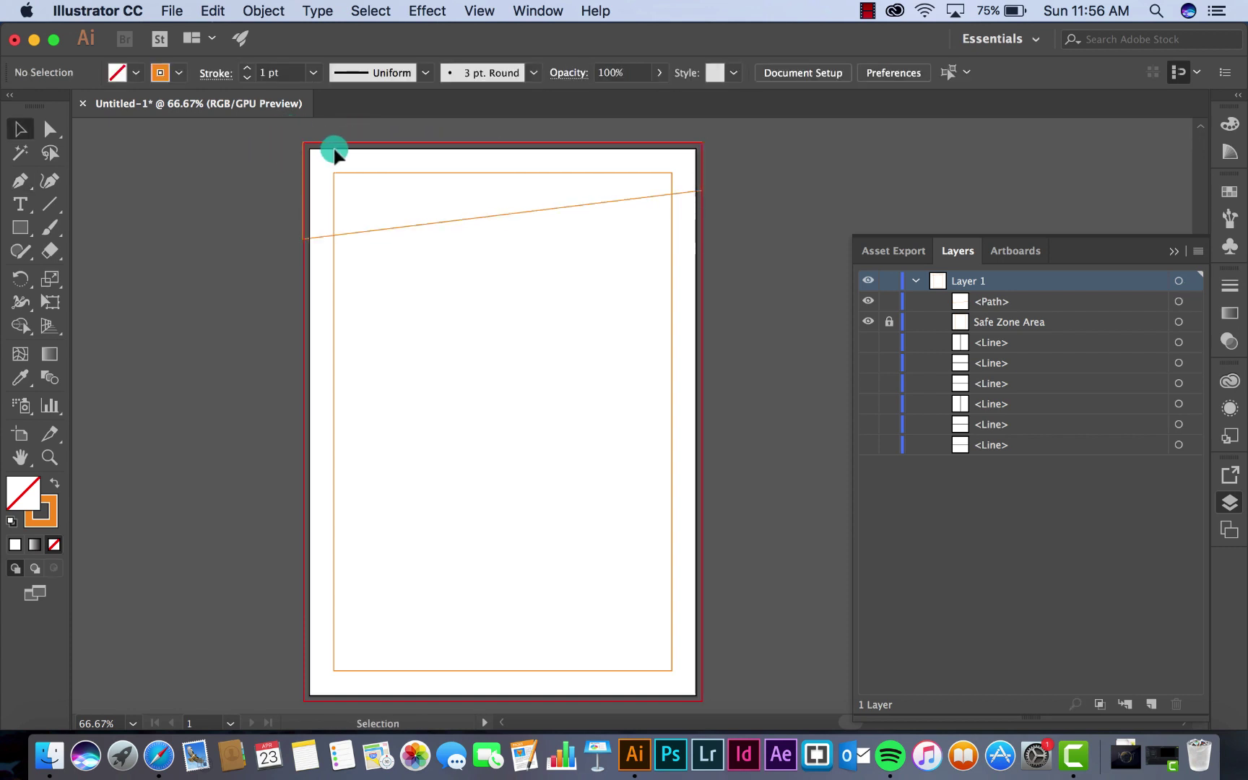
left_click(337, 148)
- Make the angled shape a solid red fill with no stroke
left_click(178, 73)
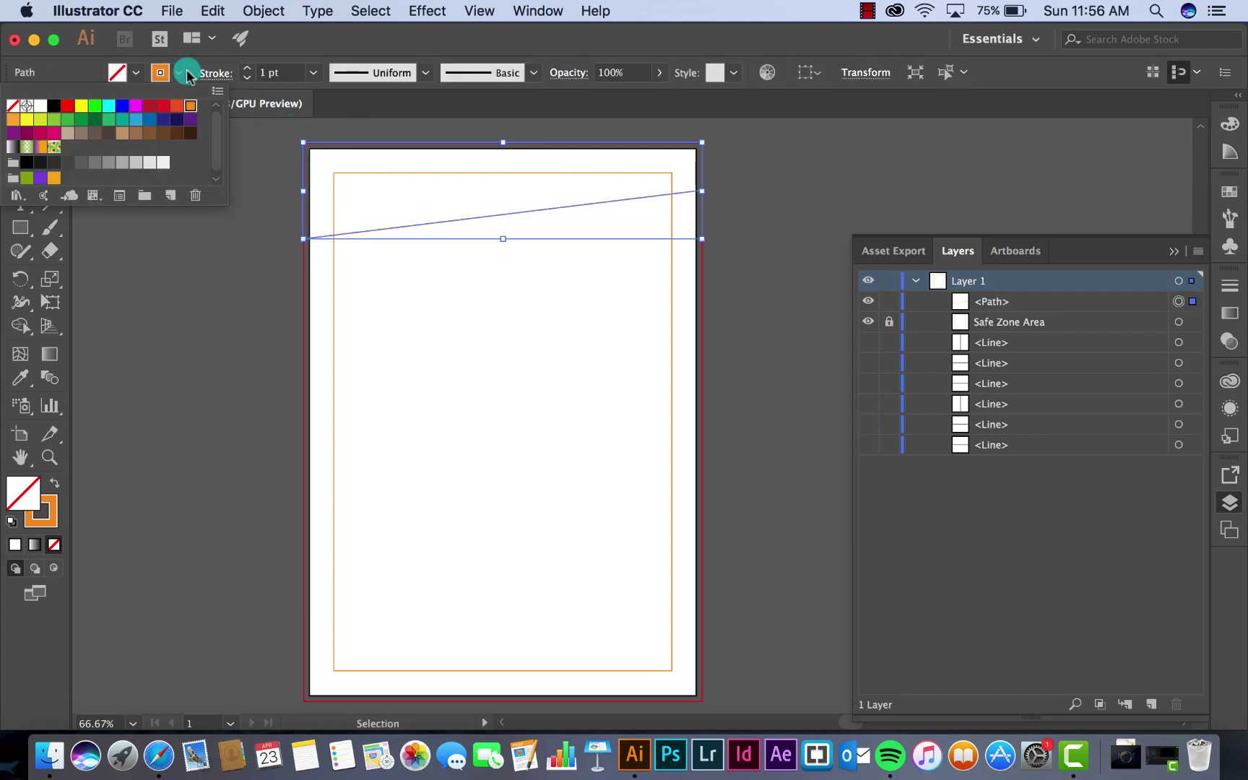
left_click(164, 108)
left_click(317, 234)
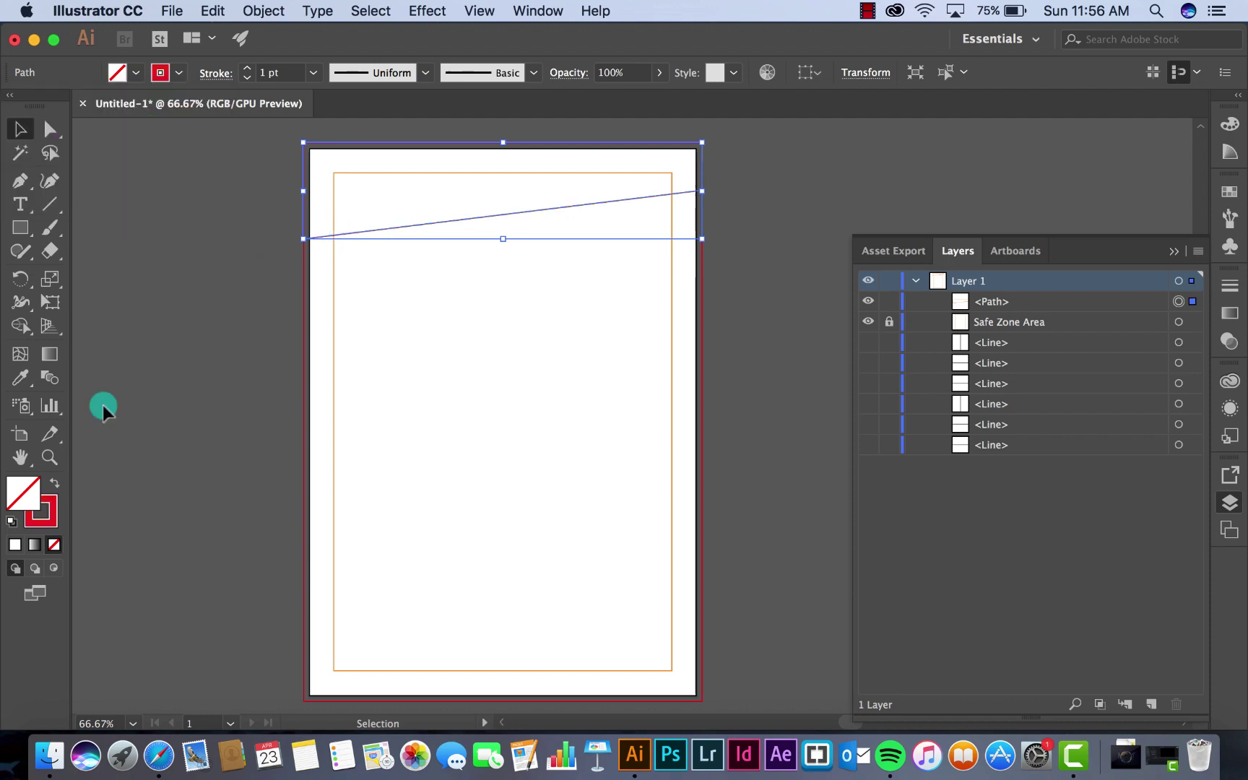
left_click(54, 482)
left_click(192, 274)
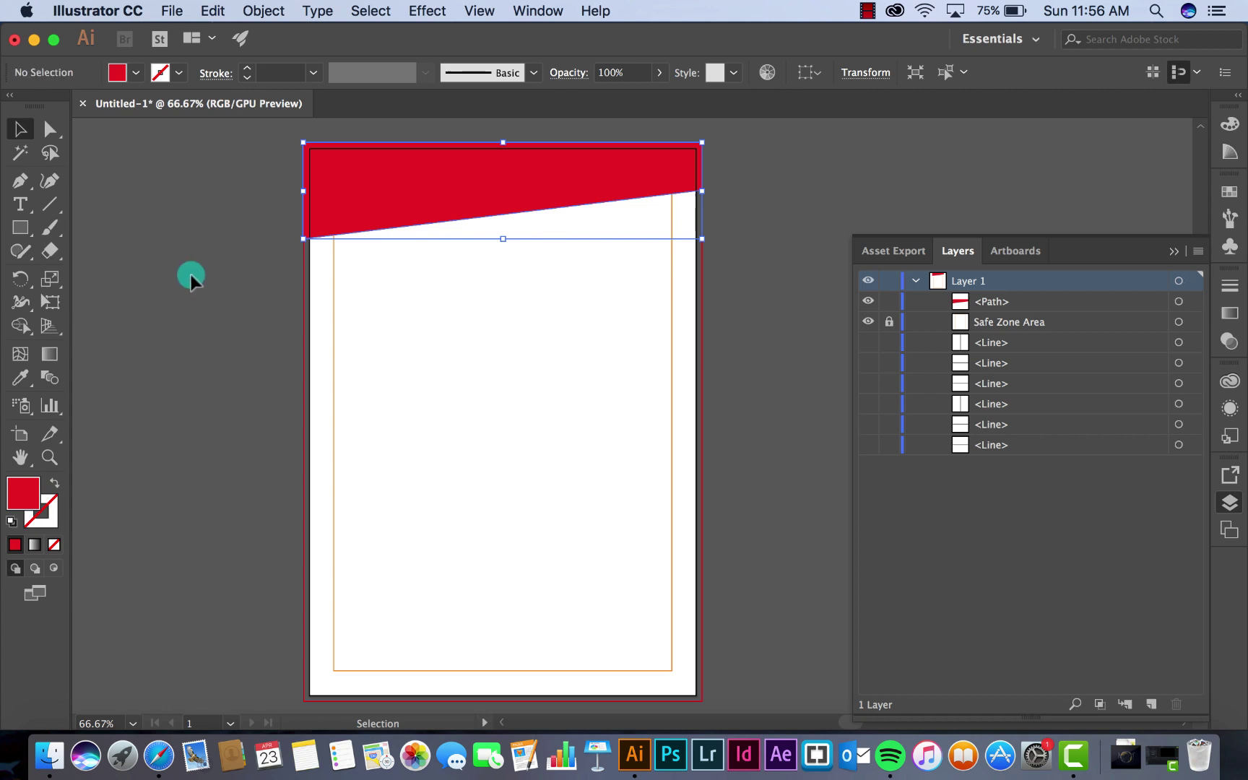
- Draw a closed three-point wedge along the right edge of the red band
key("super+equal")
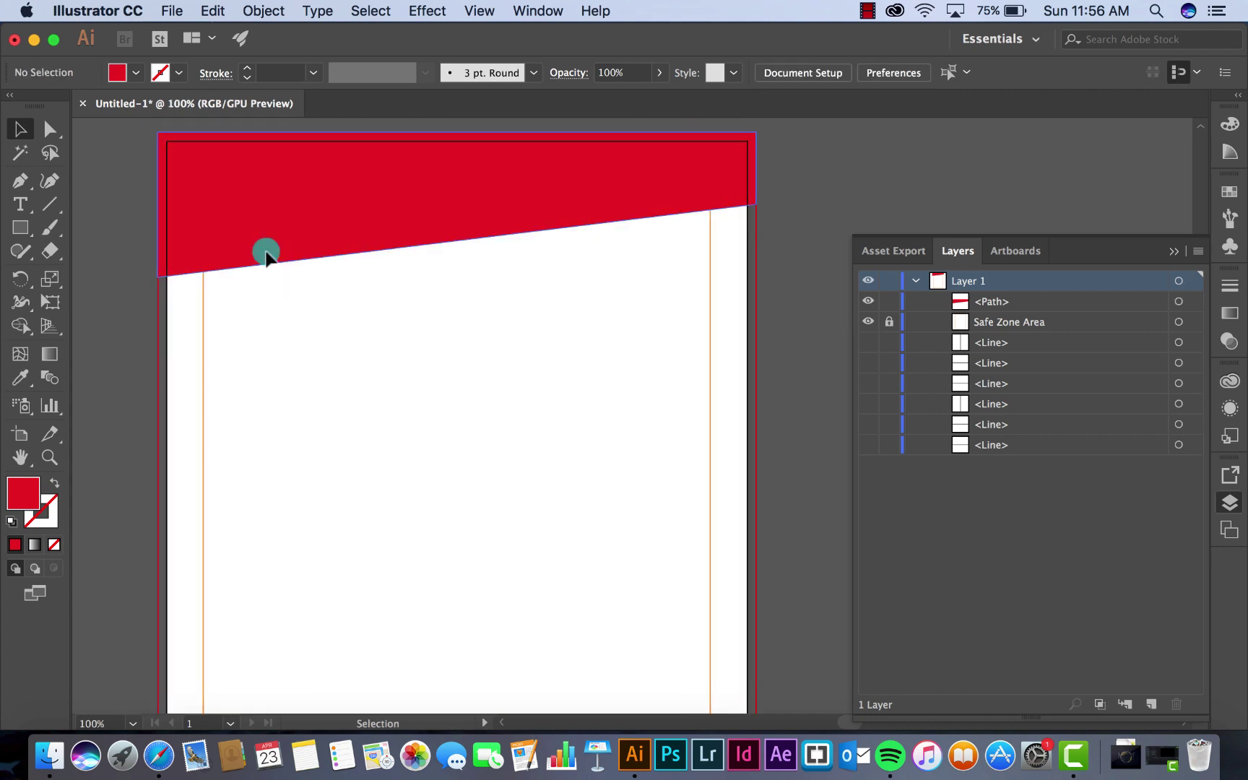
left_click(20, 181)
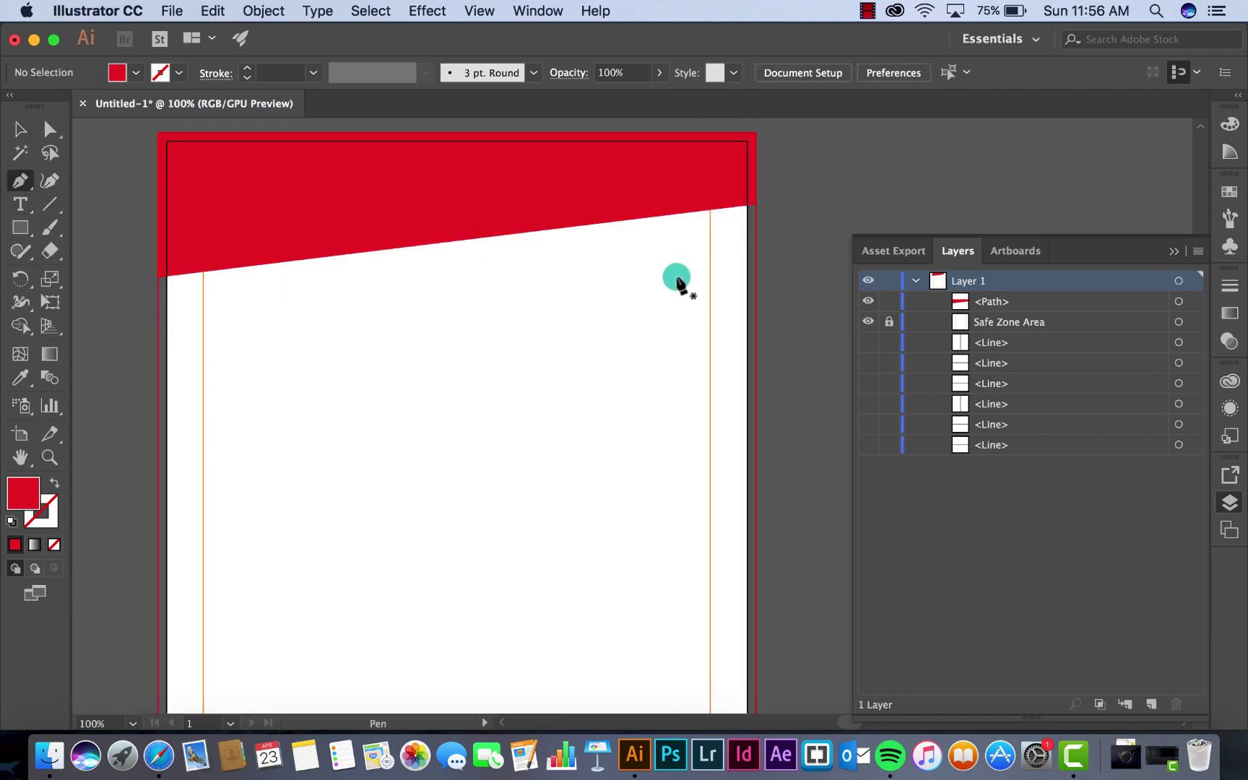
left_click(755, 266)
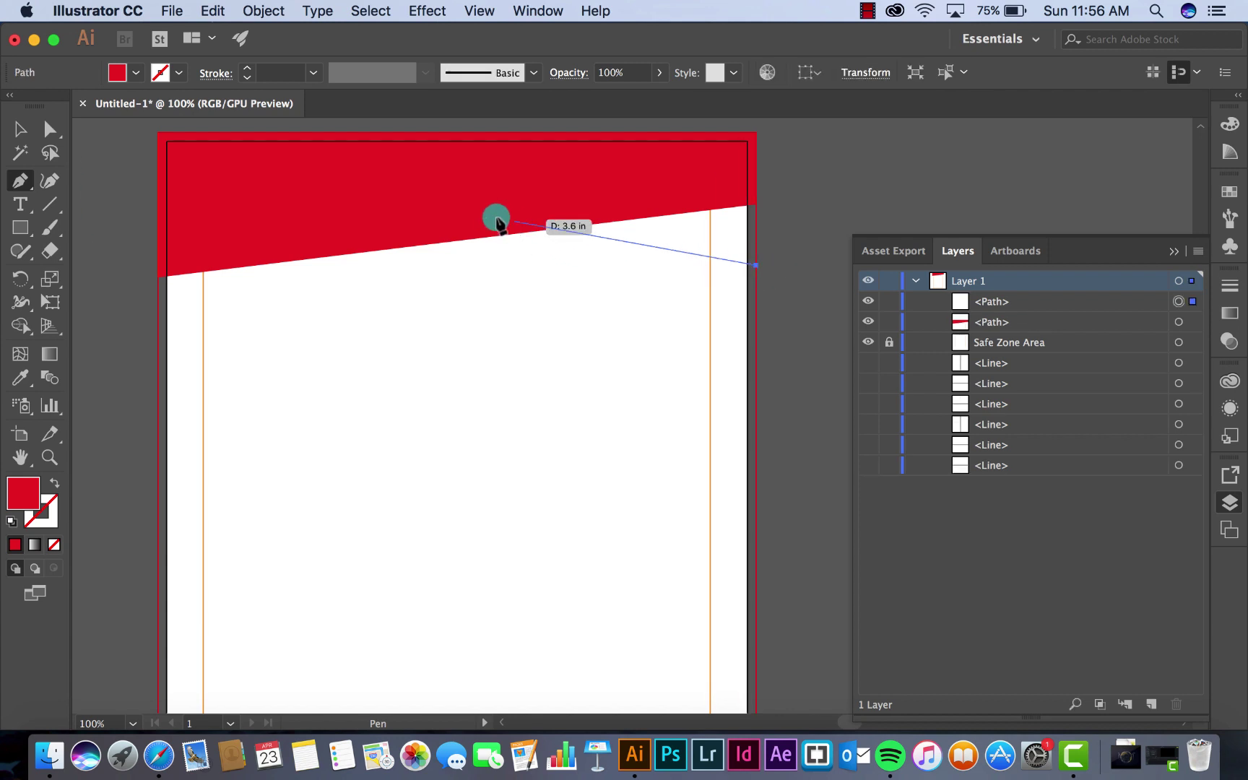
left_click(275, 217)
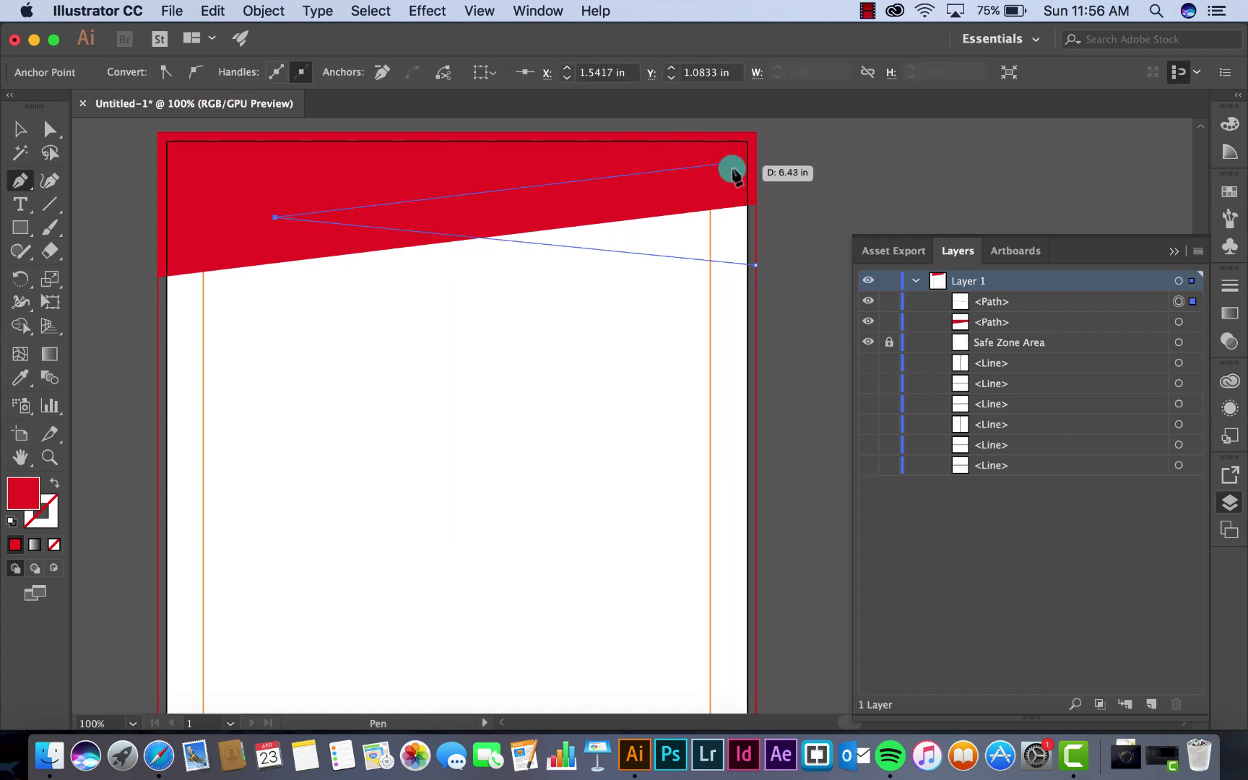
left_click(756, 169)
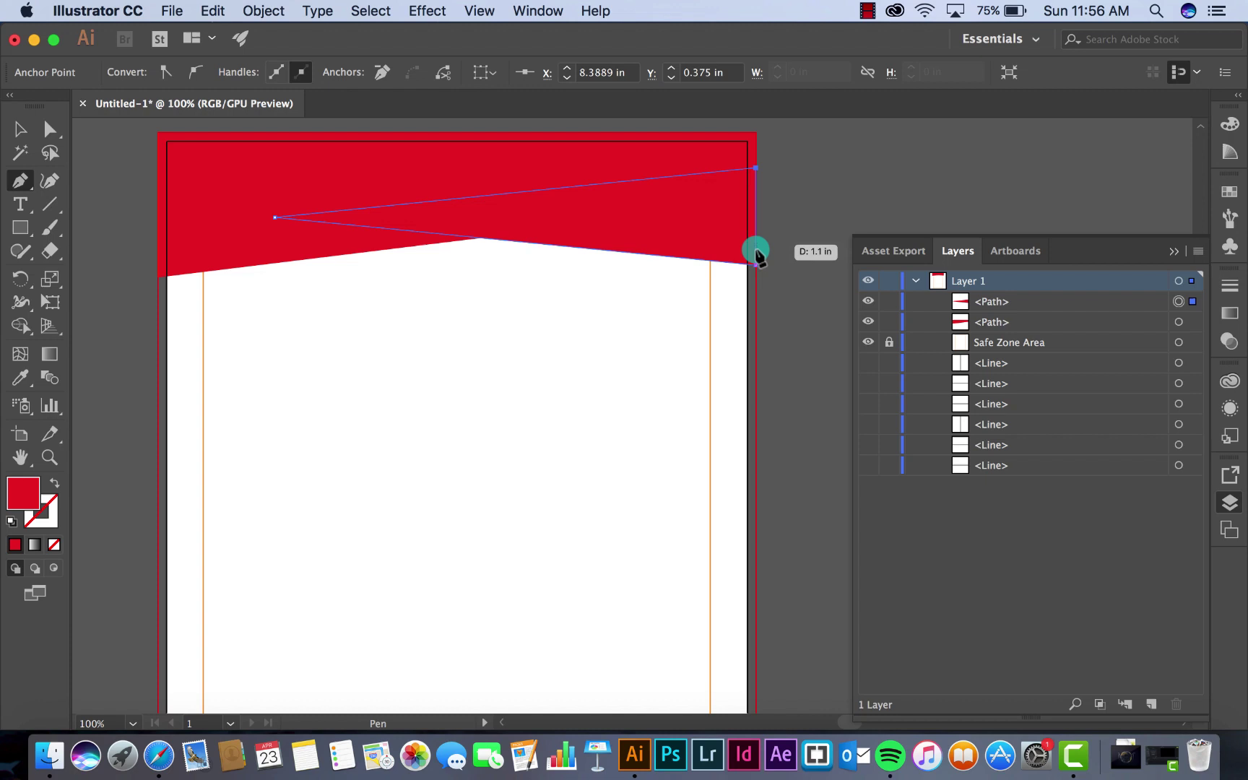
left_click(756, 268)
key("v")
left_click(787, 252)
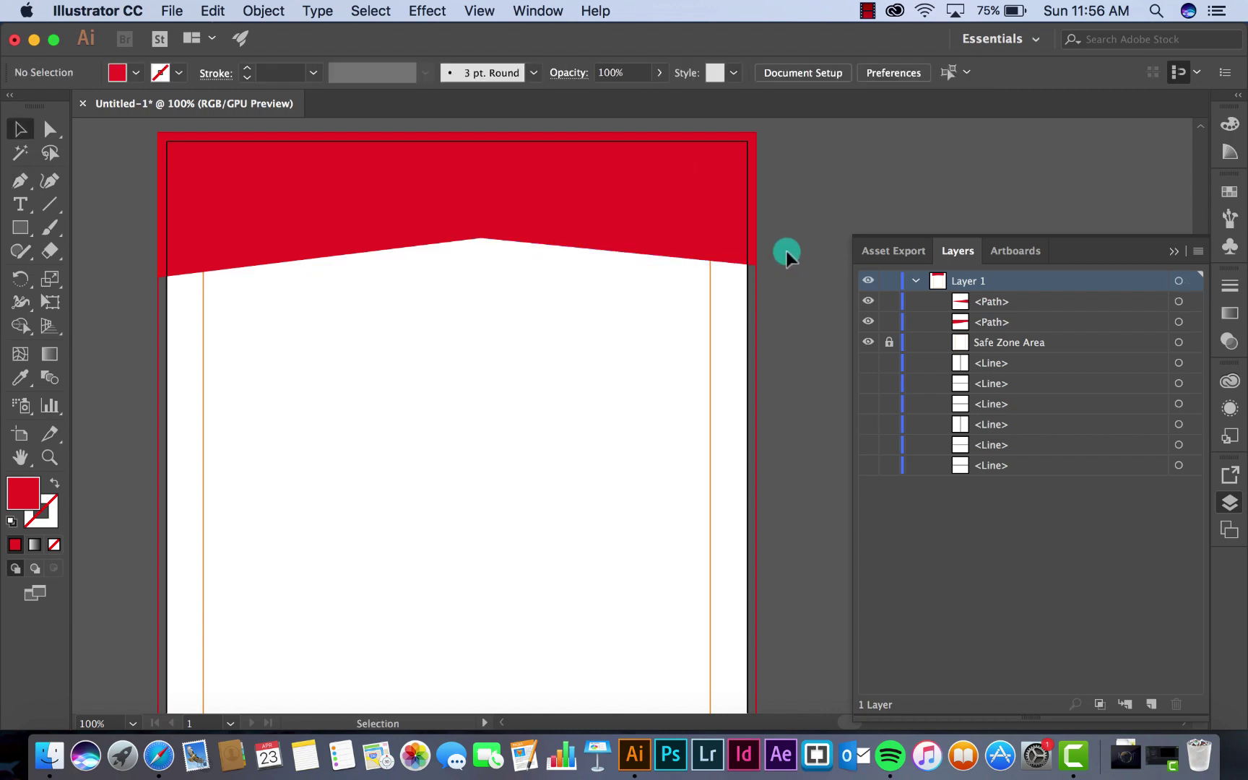
left_click(726, 236)
- Fill the wedge light grey and move it below the red shape in Layers
left_click(136, 72)
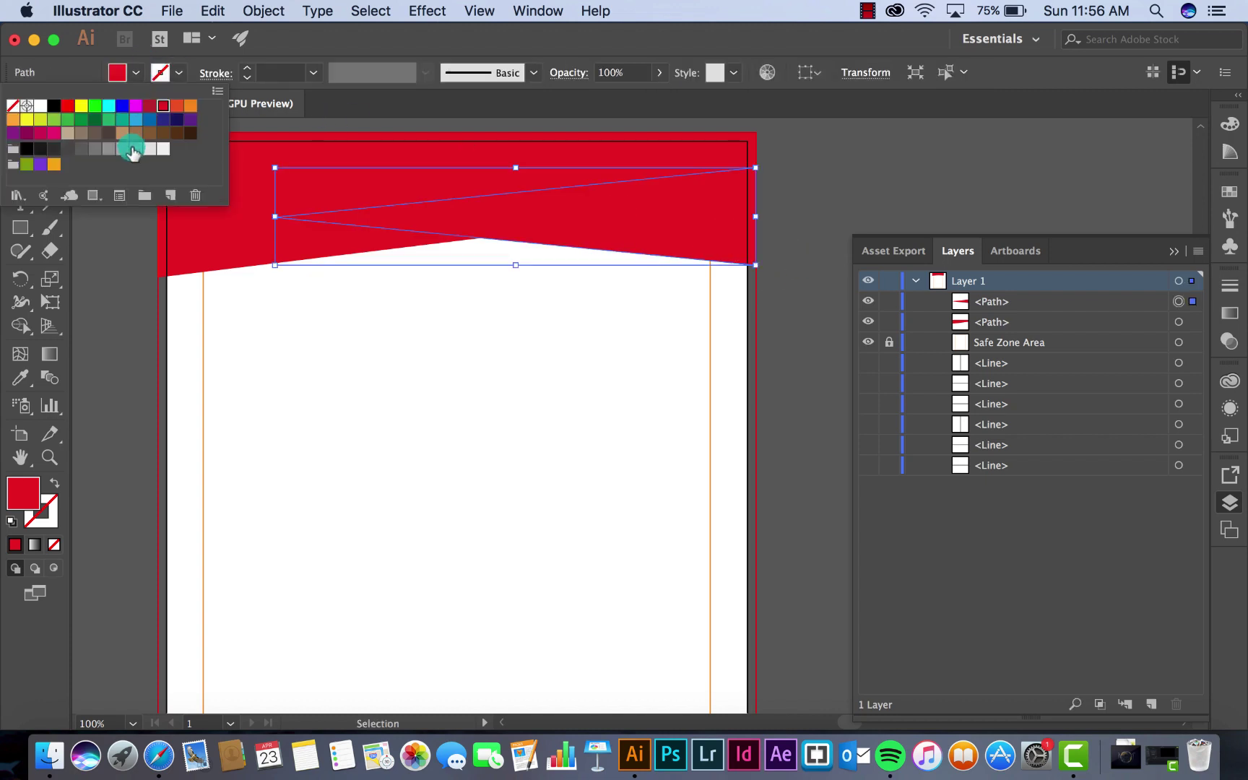
left_click(133, 151)
left_click(472, 372)
left_click(432, 344)
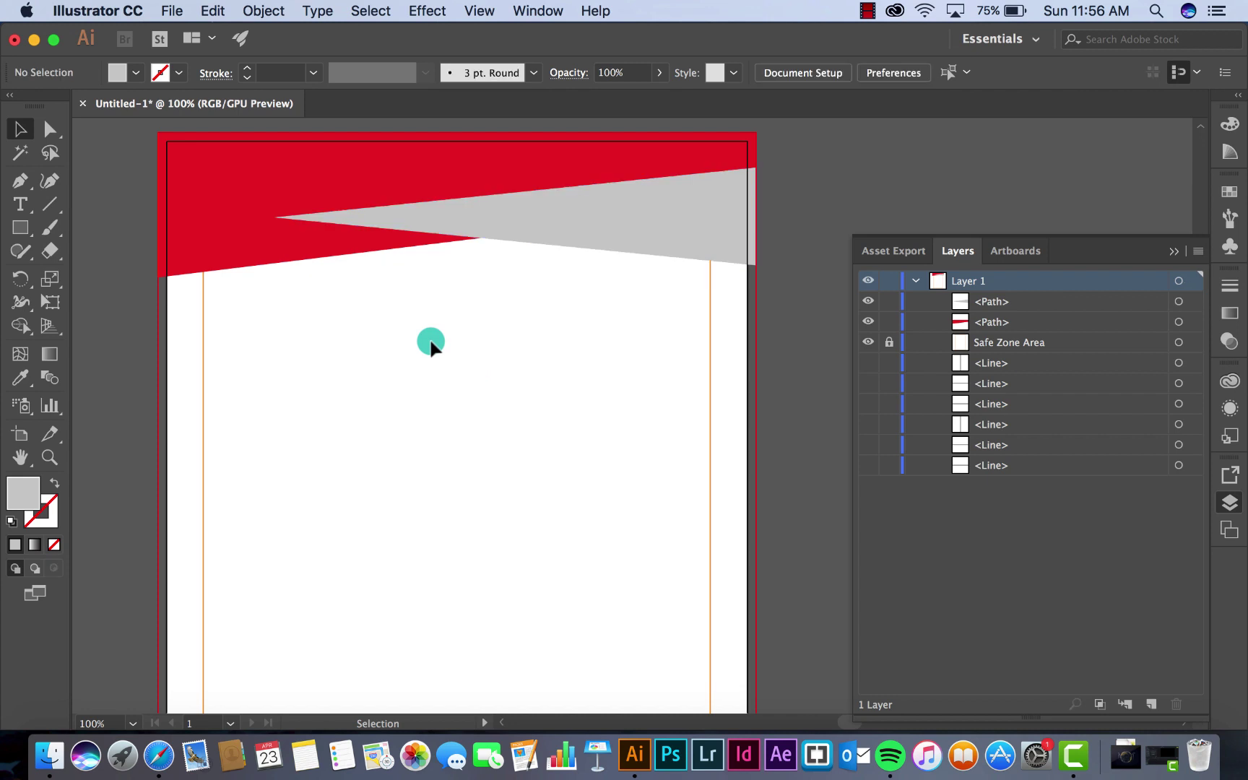
left_click(1049, 303)
left_click_drag(1049, 323, 1049, 326)
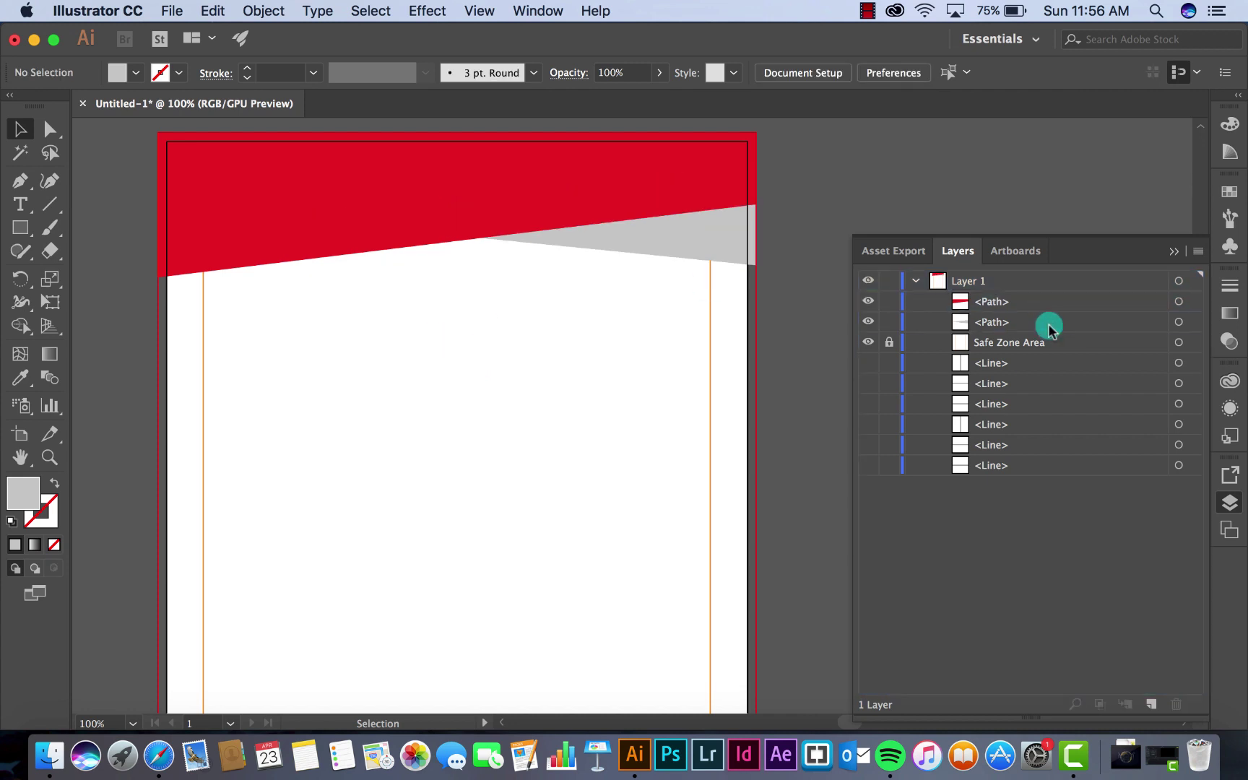
left_click(1179, 301)
- Copy the red band and grey wedge, paste in place, and hide the lower pair
left_click(1179, 323, "shift")
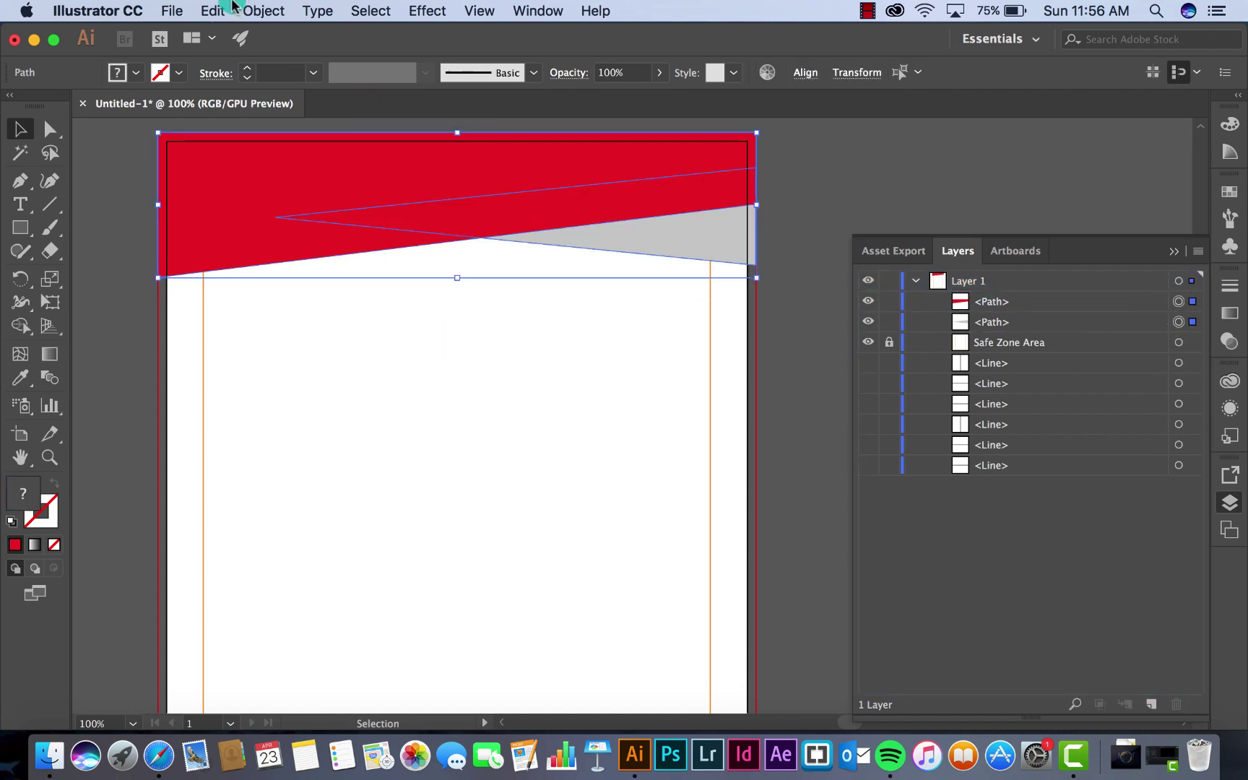
left_click(212, 10)
left_click(216, 101)
left_click(212, 10)
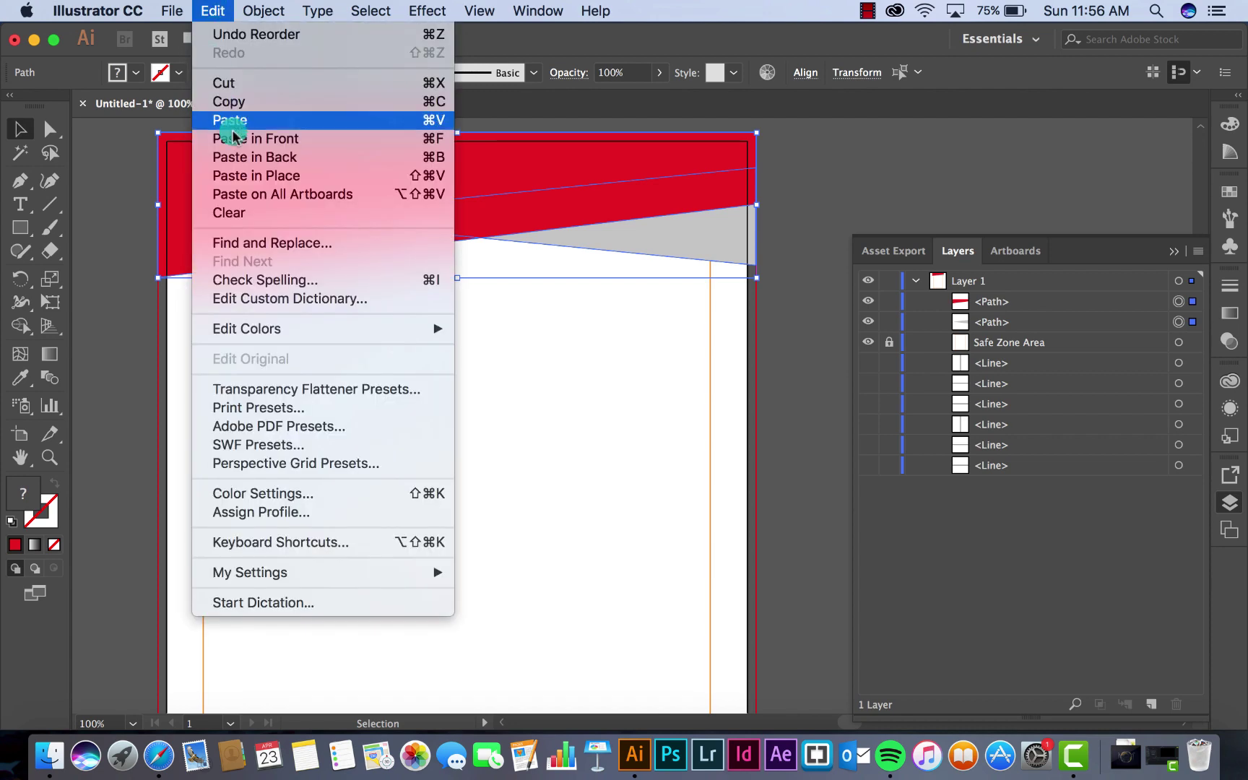
left_click(240, 176)
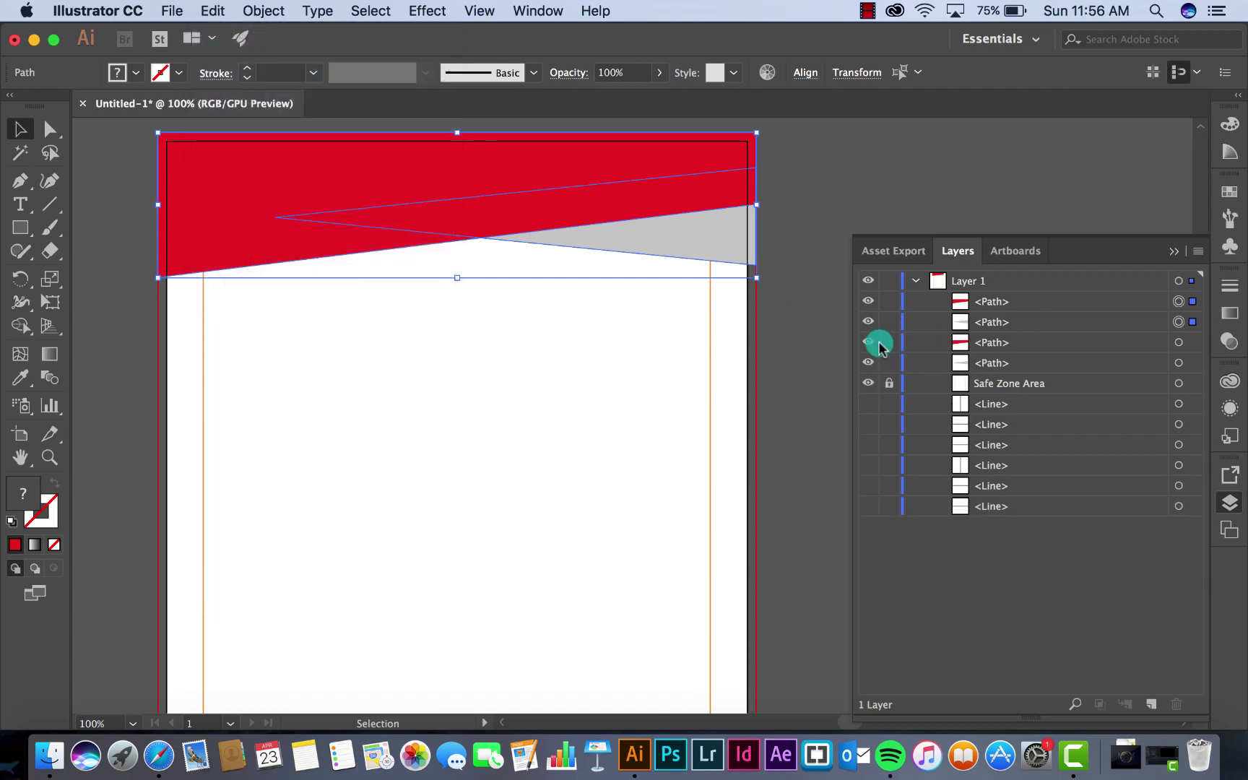
left_click_drag(870, 363, 867, 312)
left_click(824, 315)
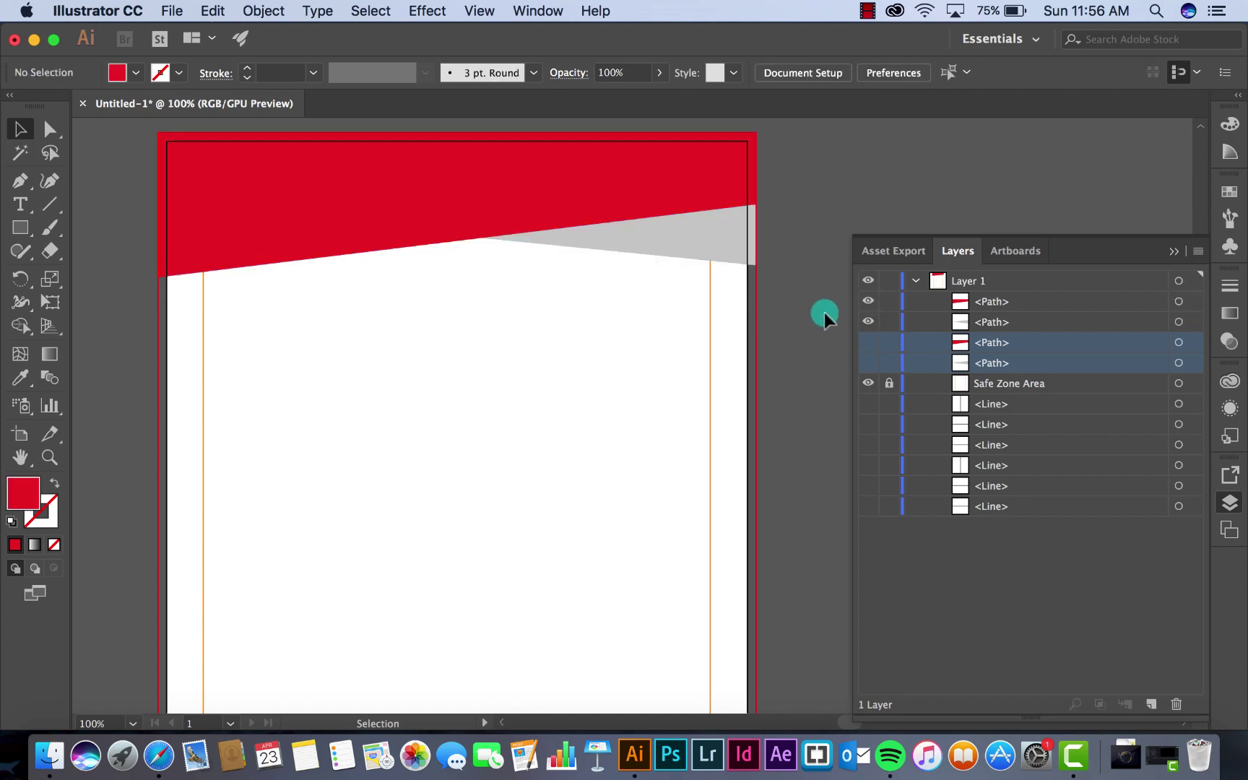
- Apply Stylize > Drop Shadow to the red header, lowering opacity from 60% to 50%
left_click(591, 178)
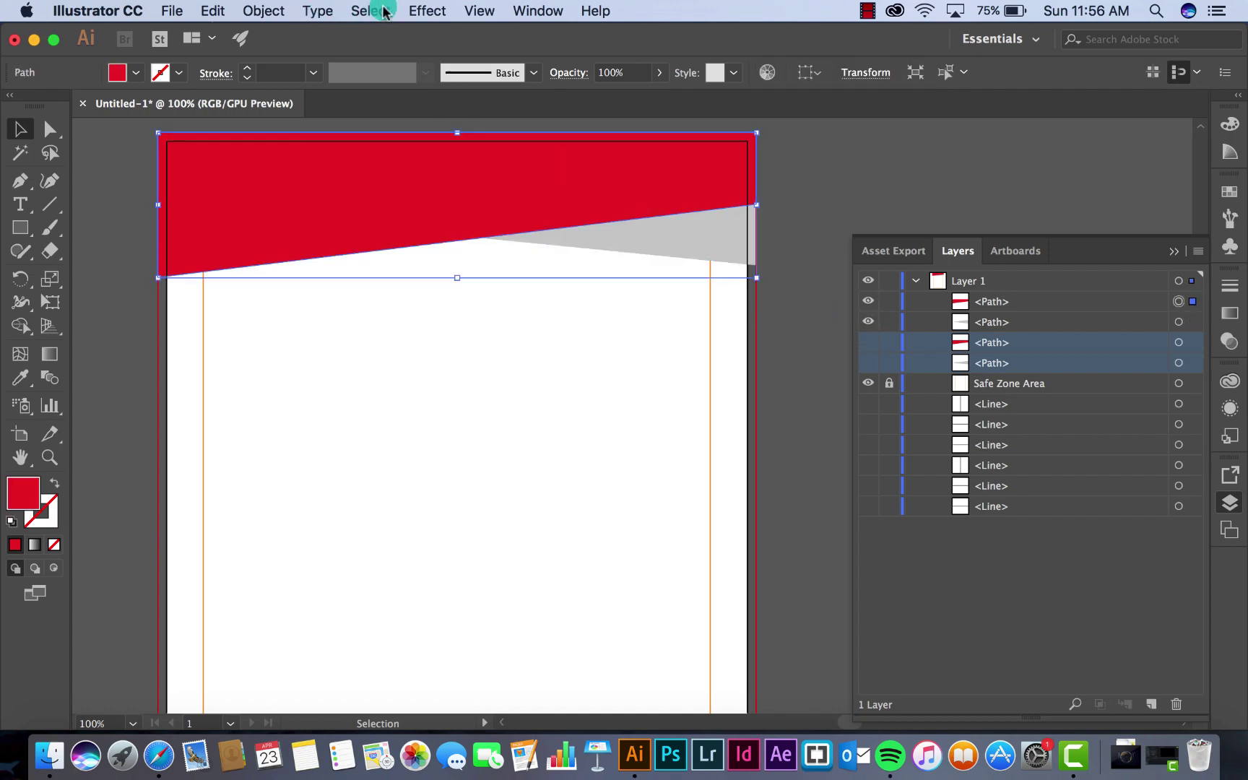
left_click(427, 10)
mouse_move(571, 233)
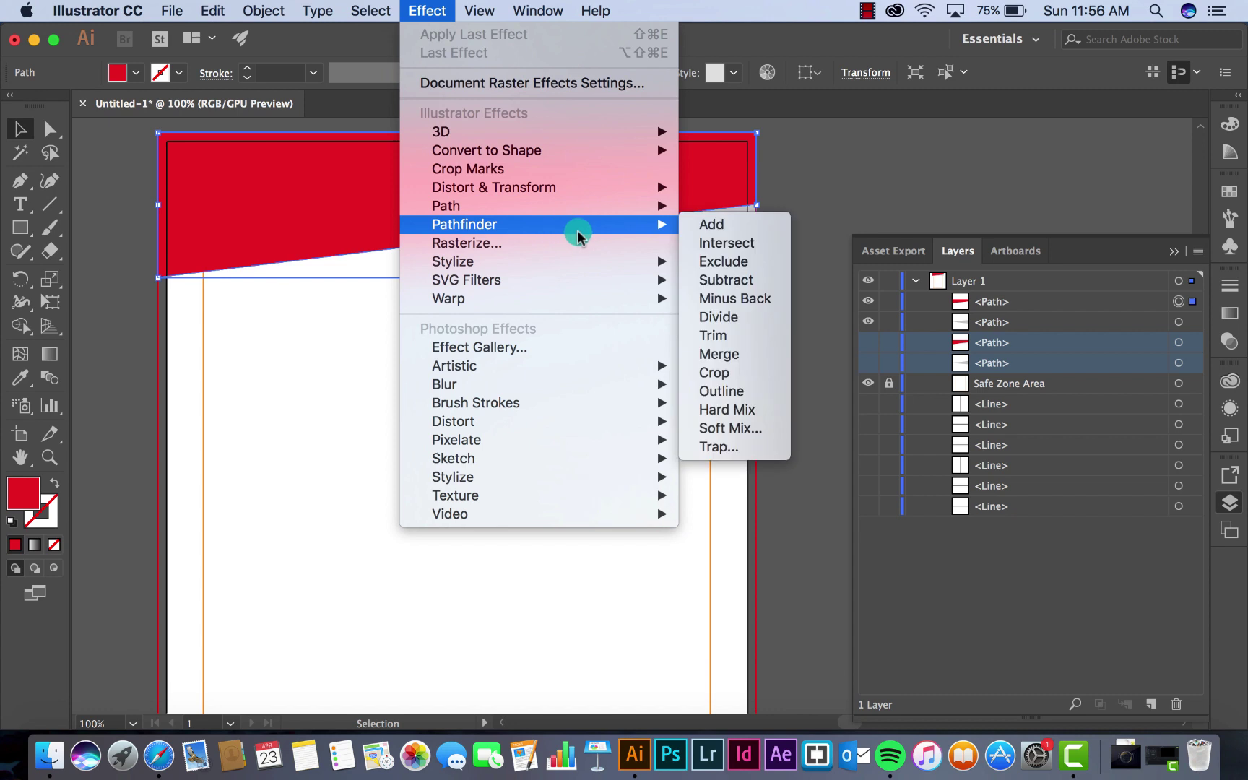
mouse_move(573, 270)
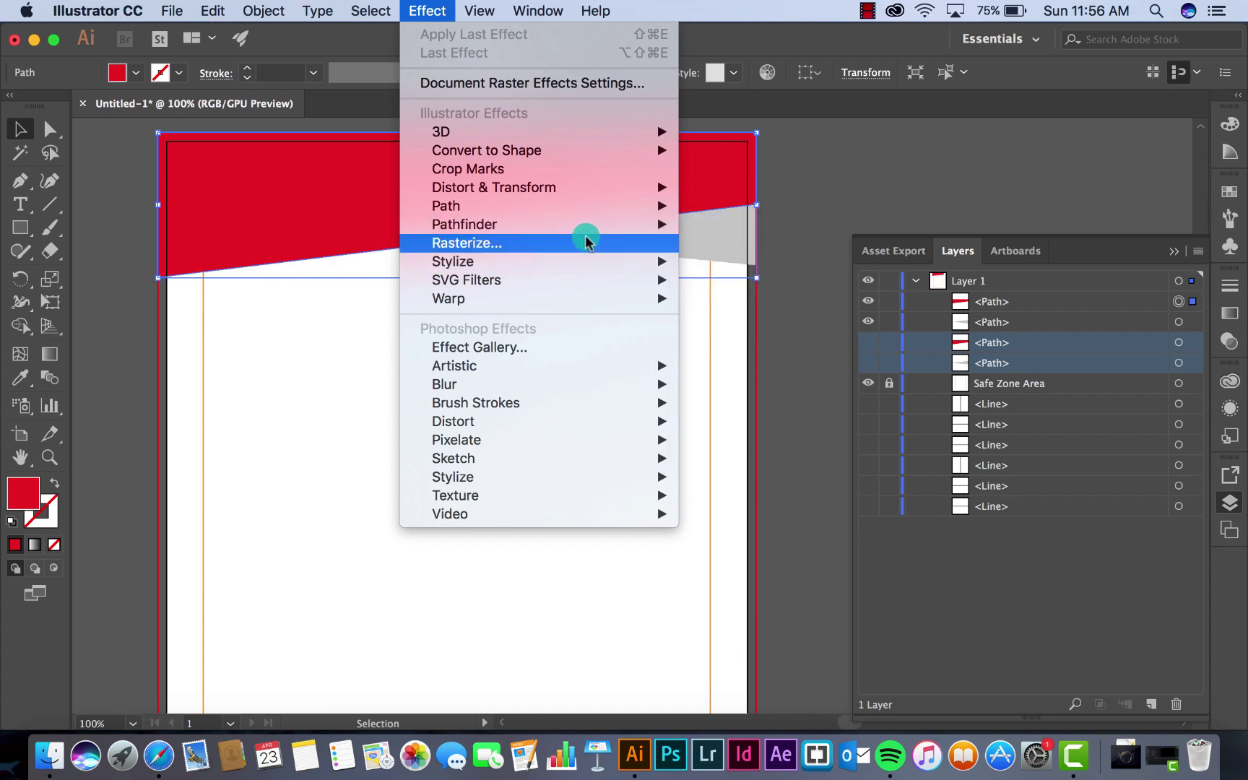
left_click(725, 264)
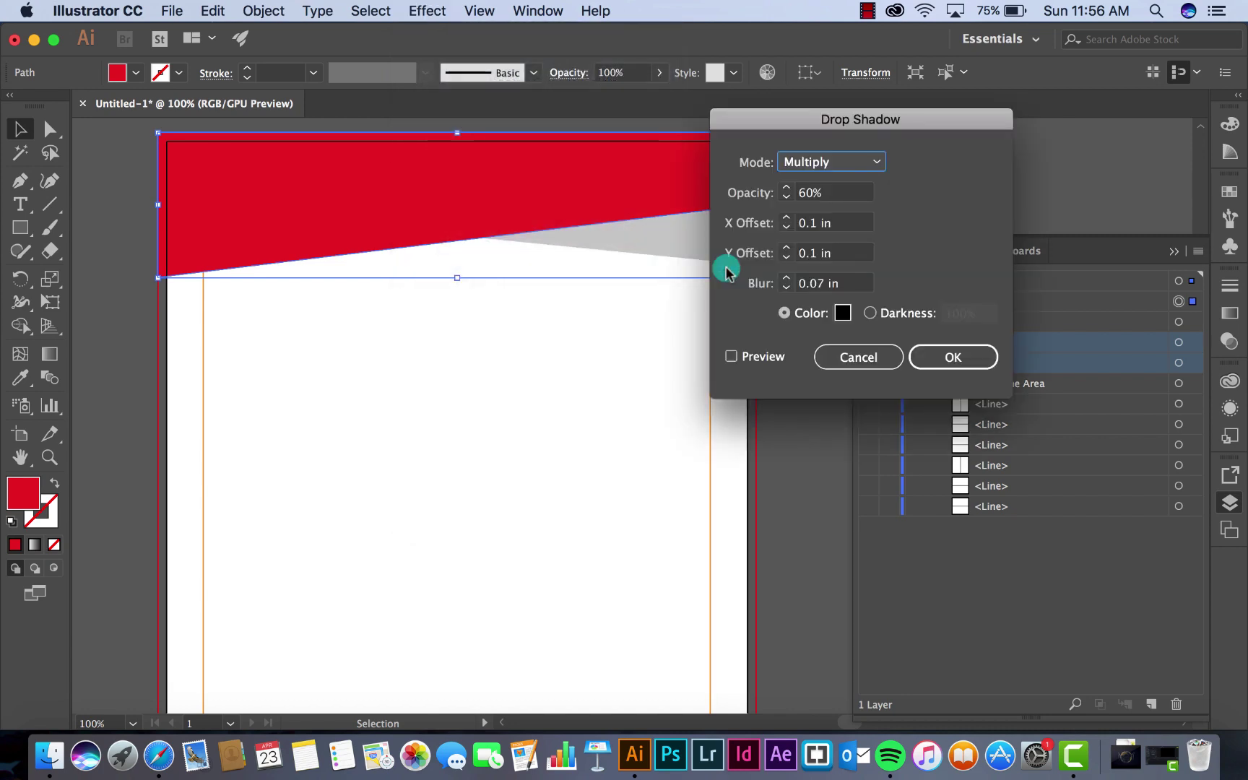
left_click(747, 356)
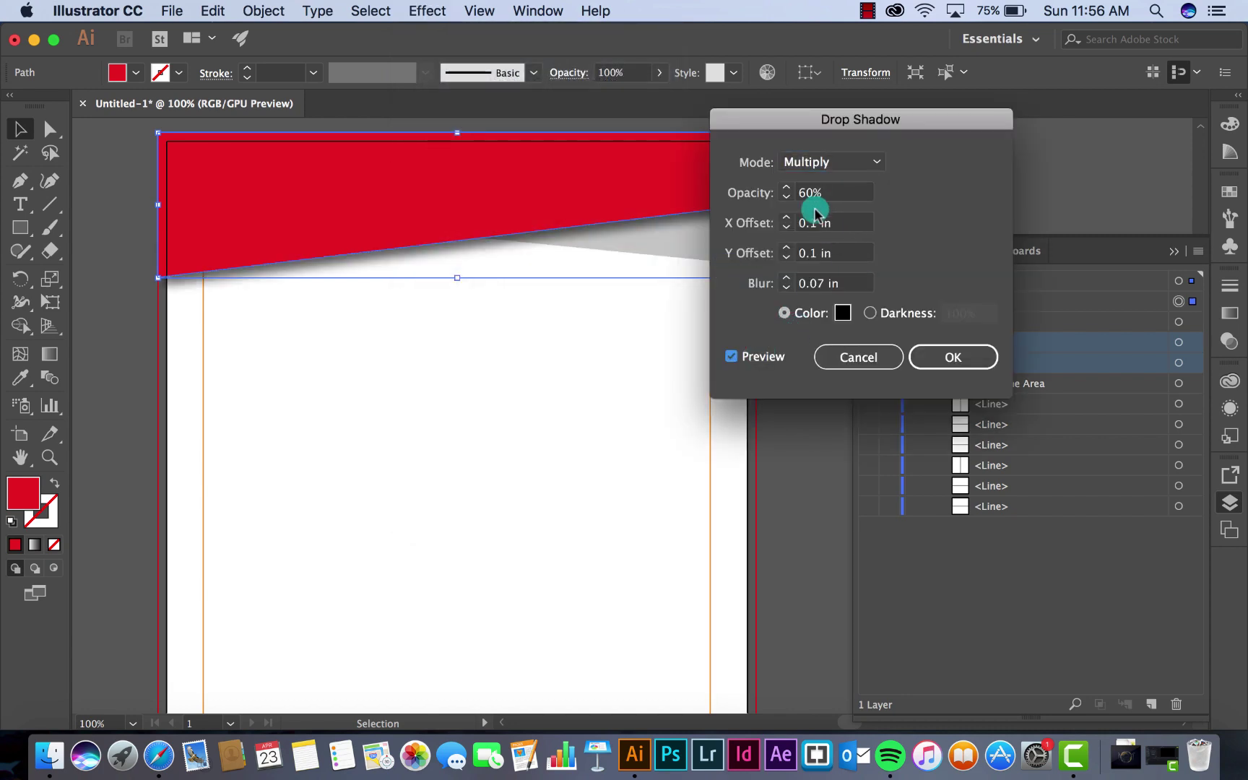
left_click(767, 193)
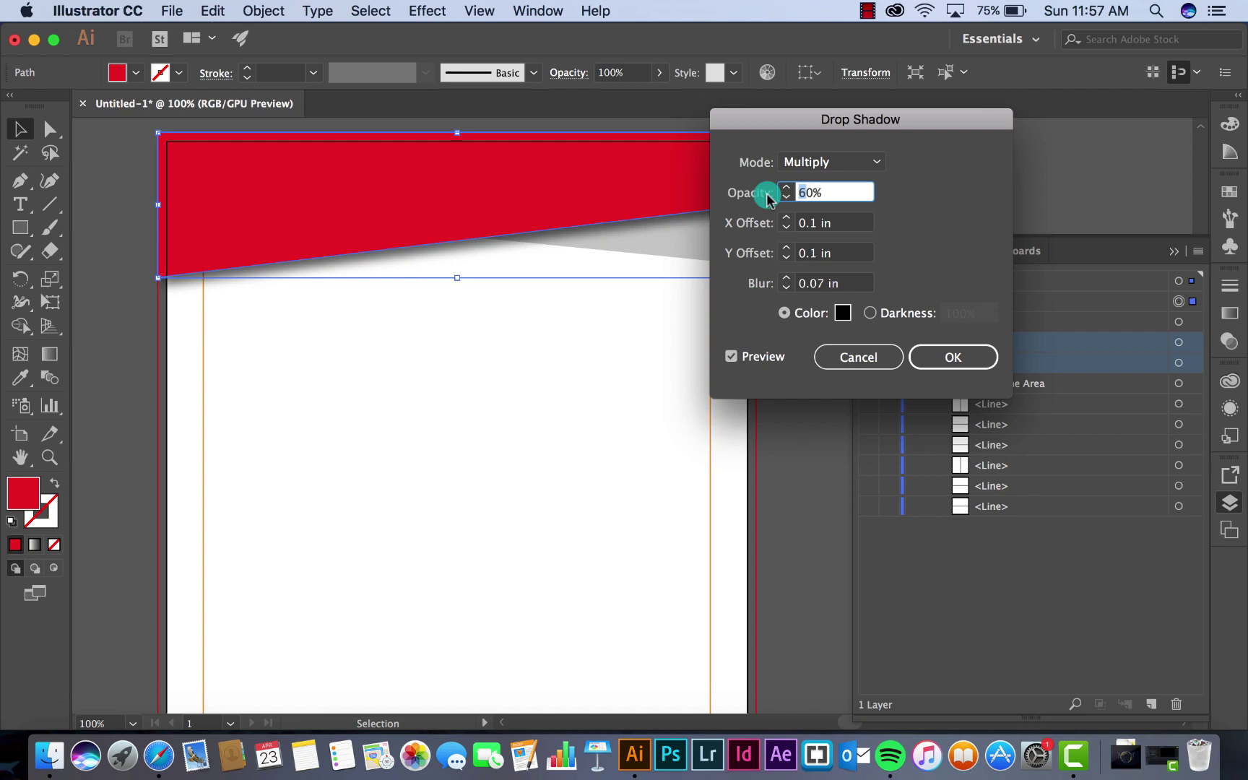
key("BackSpace")
type("5")
key("Return")
left_click(800, 205)
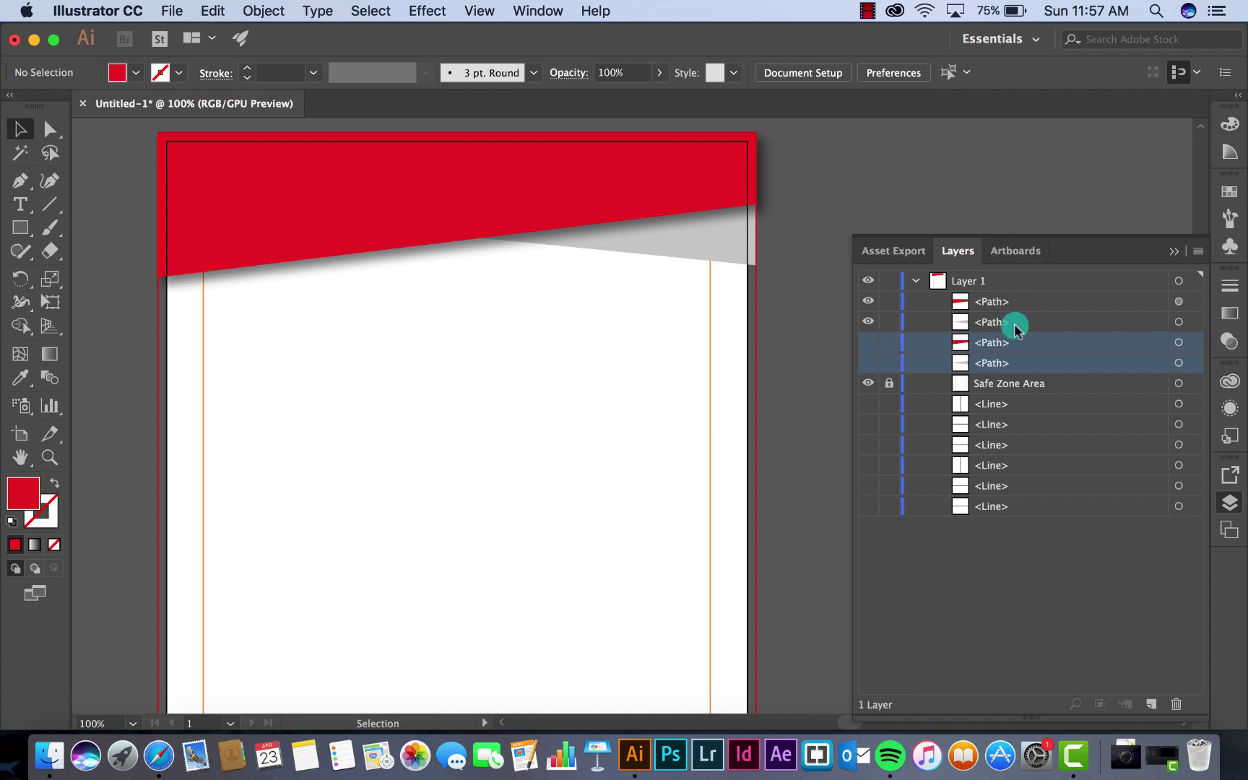
- Move the grey wedge to the top of the stack and use it as a clipping mask on the shadowed red shape
left_click_drag(1013, 329, 1037, 299)
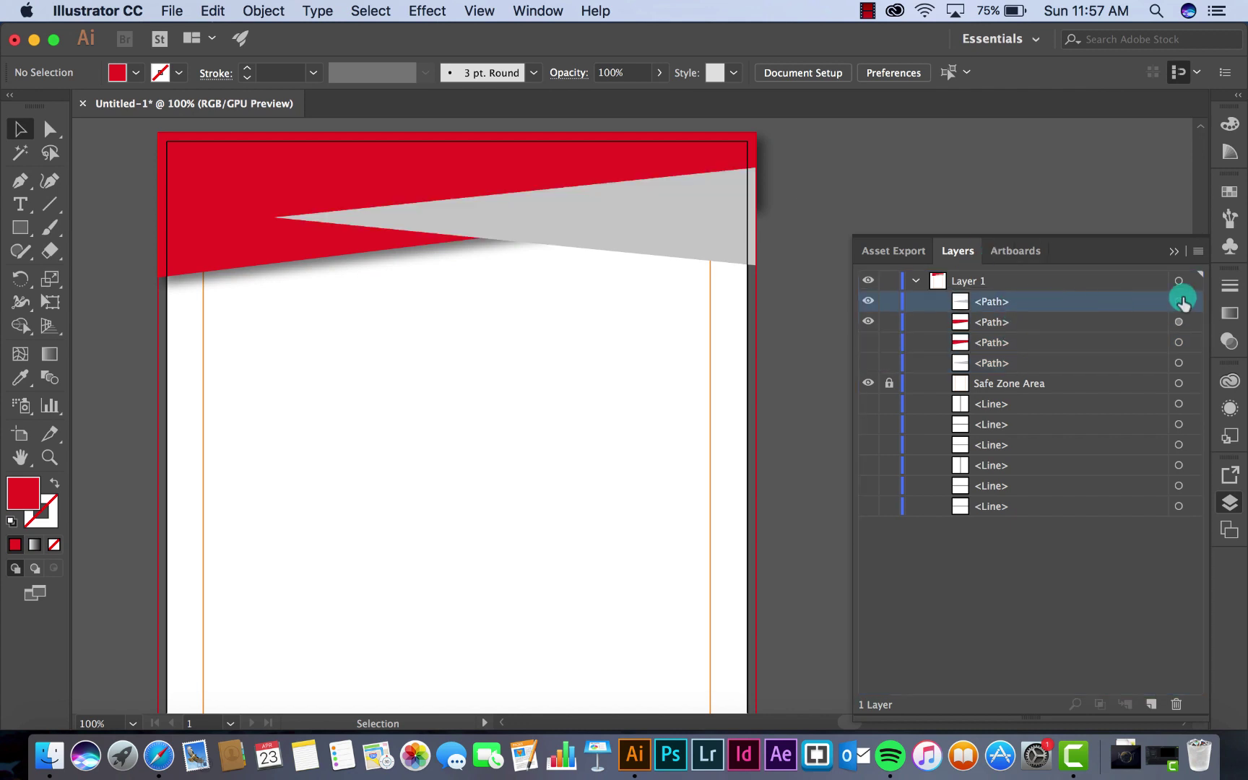
left_click(1177, 323)
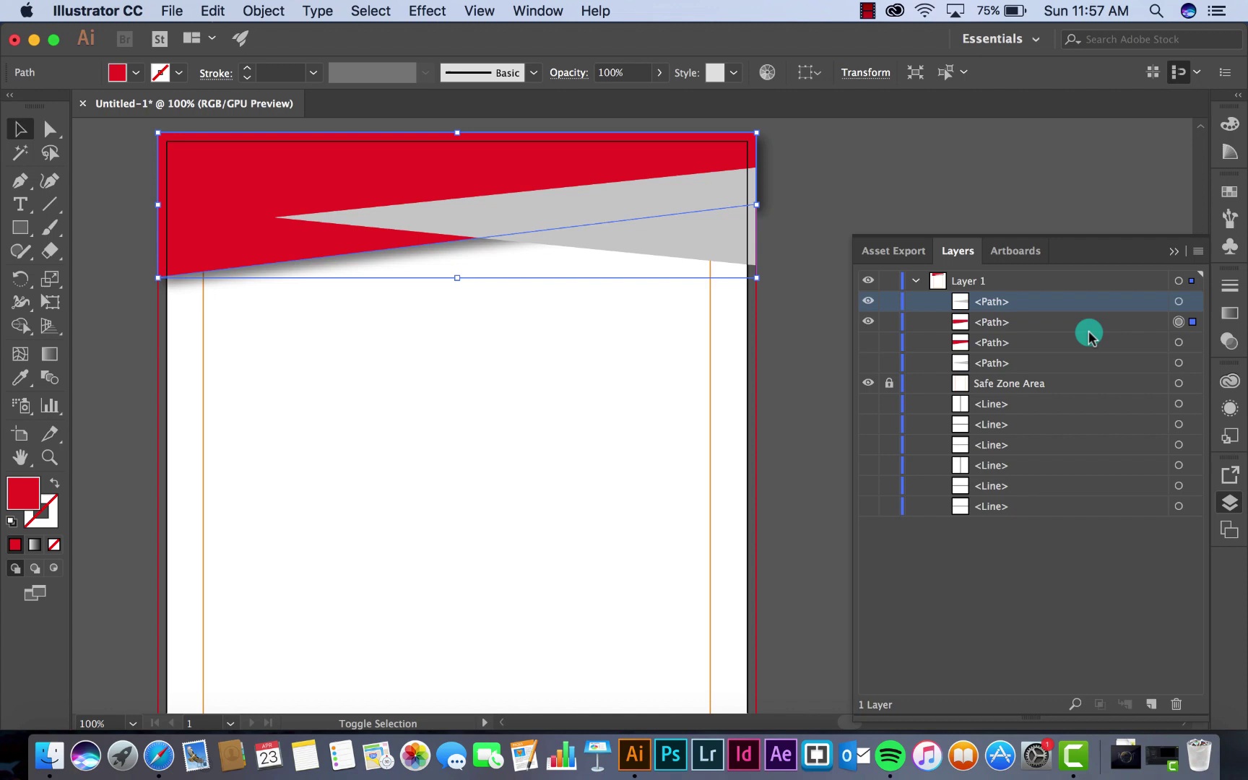
left_click(1180, 304, "shift")
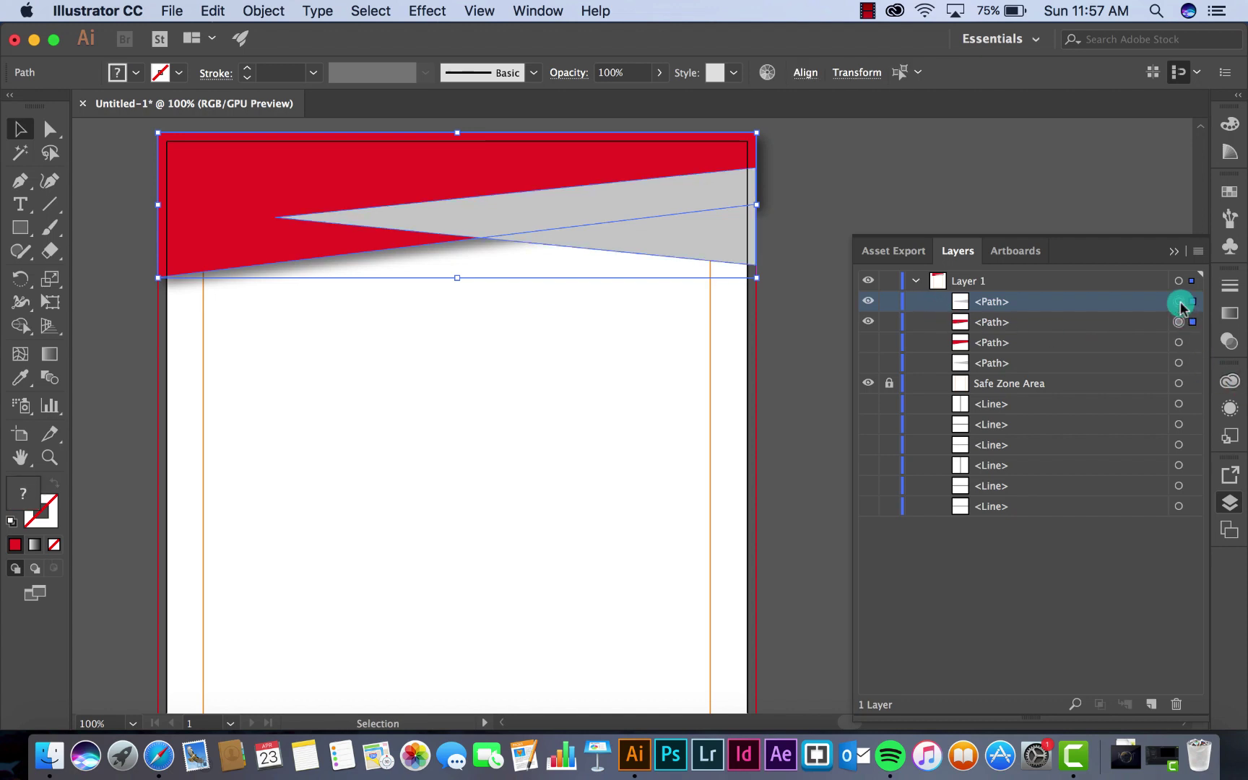
right_click(620, 202)
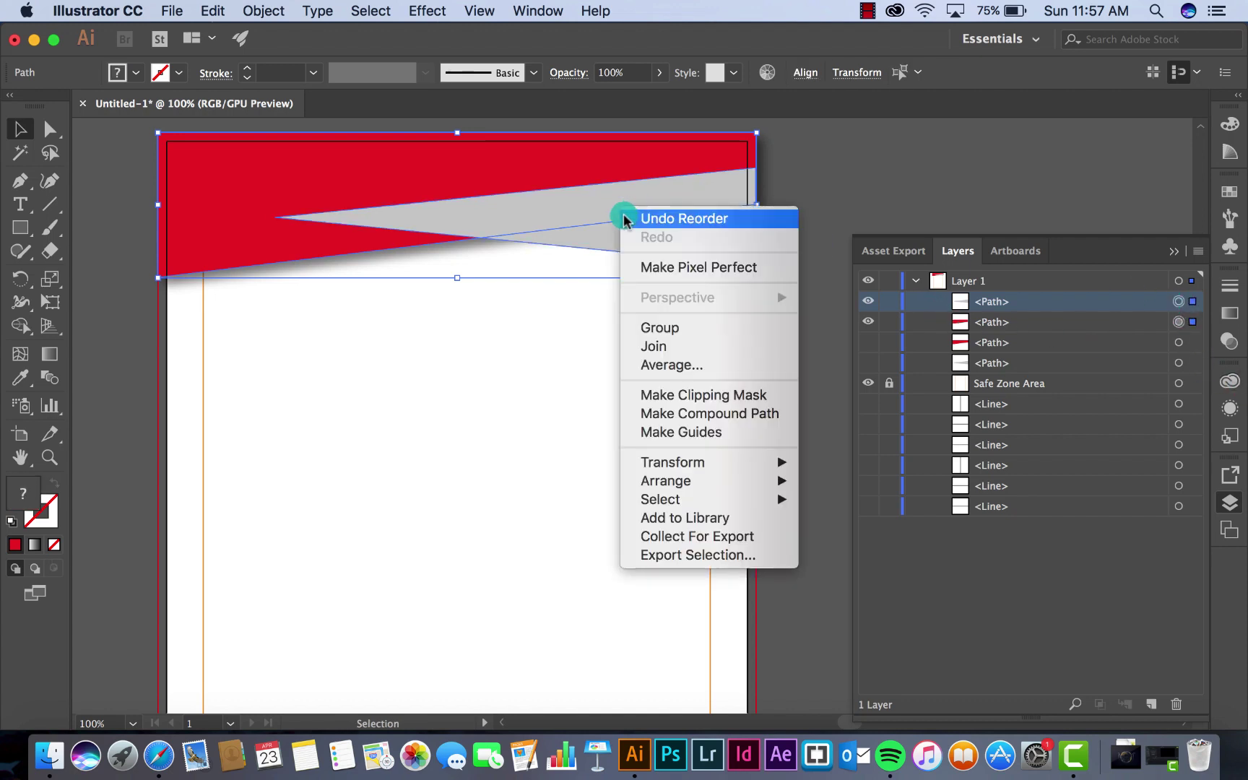
left_click(663, 395)
left_click(686, 315)
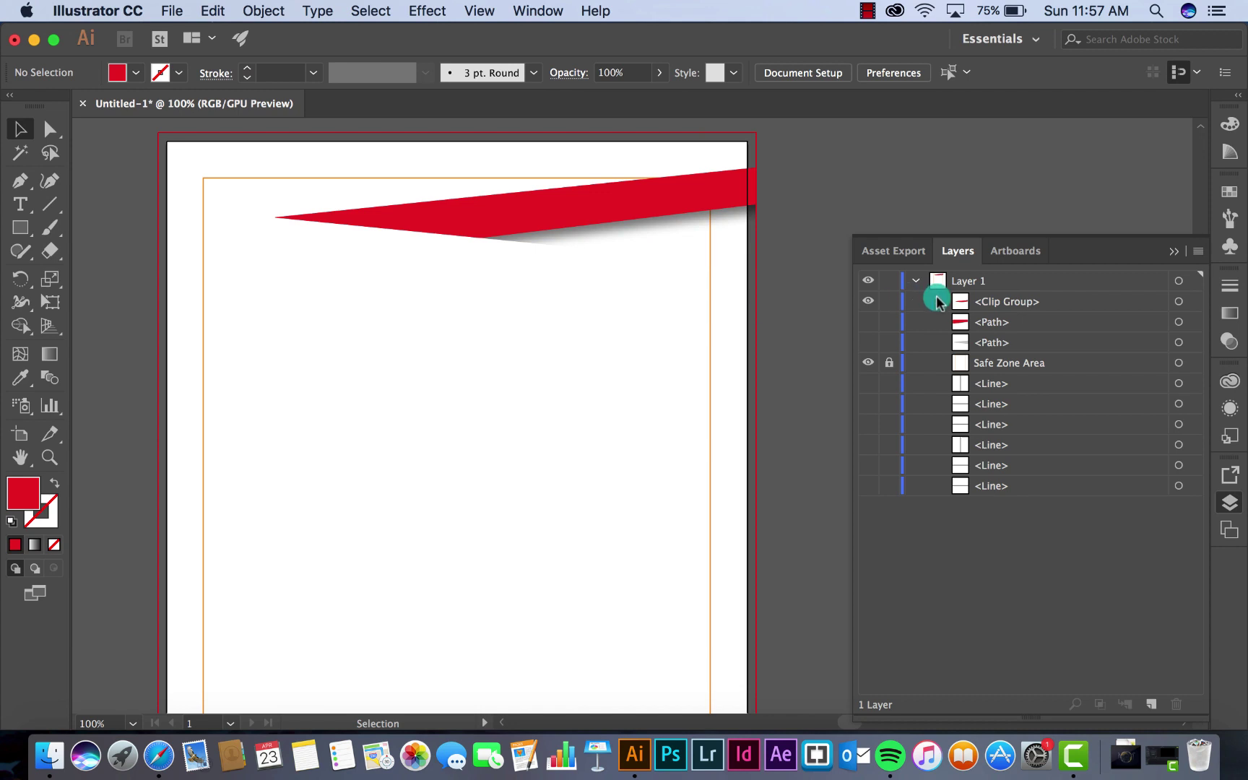
- Expand the clip group's appearance so the drop shadow becomes real objects
left_click(937, 301)
left_click(937, 301)
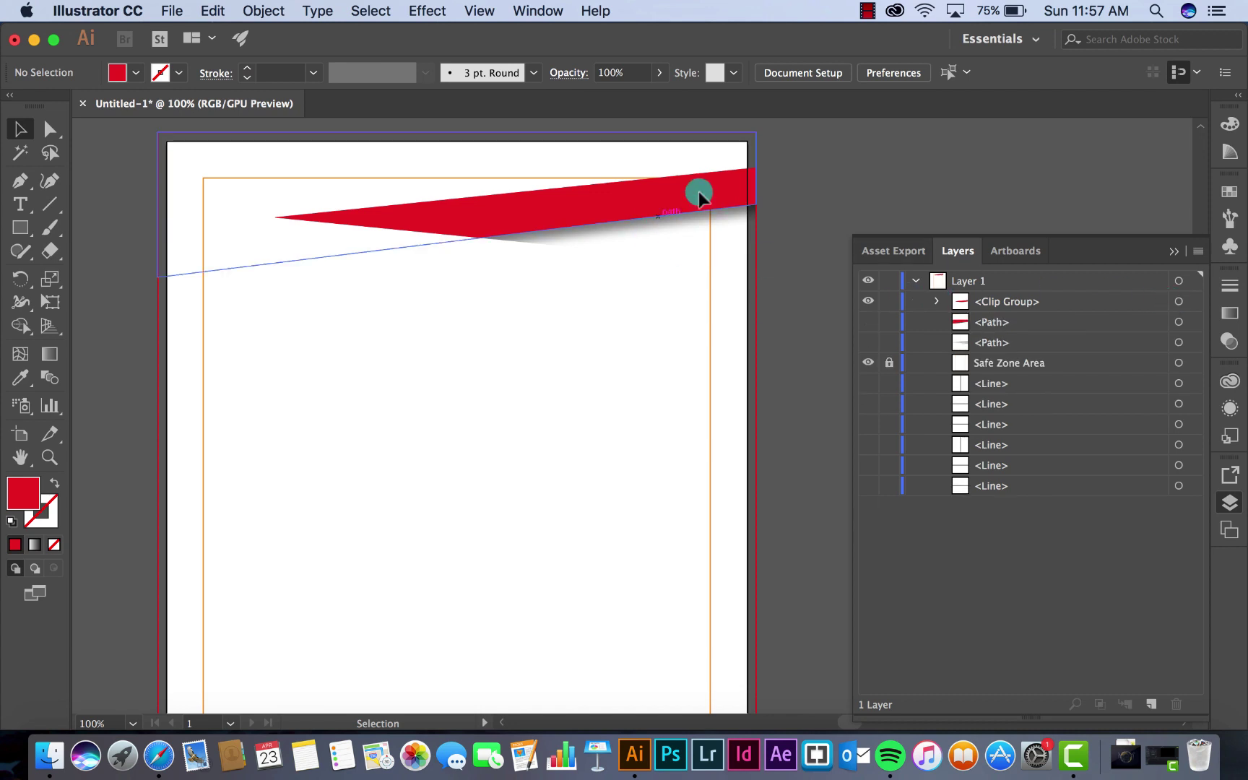
left_click(1180, 303)
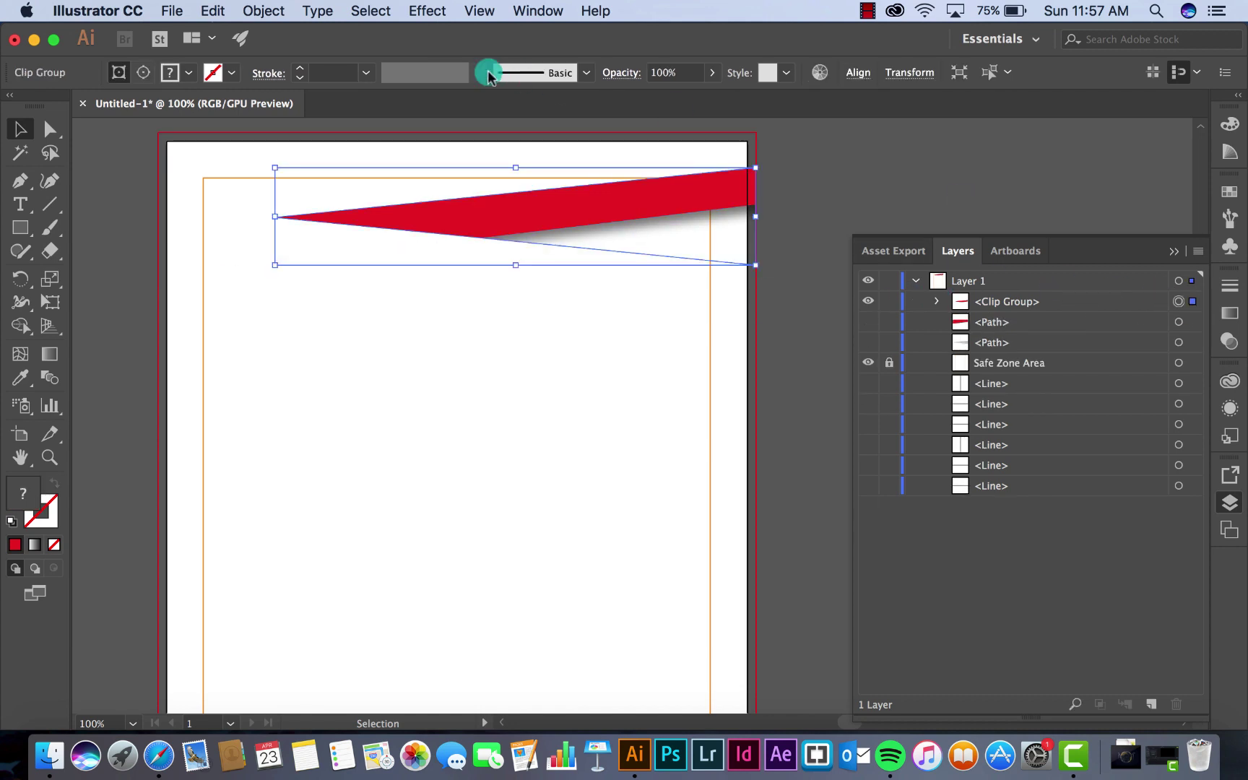
left_click(248, 10)
left_click(293, 223)
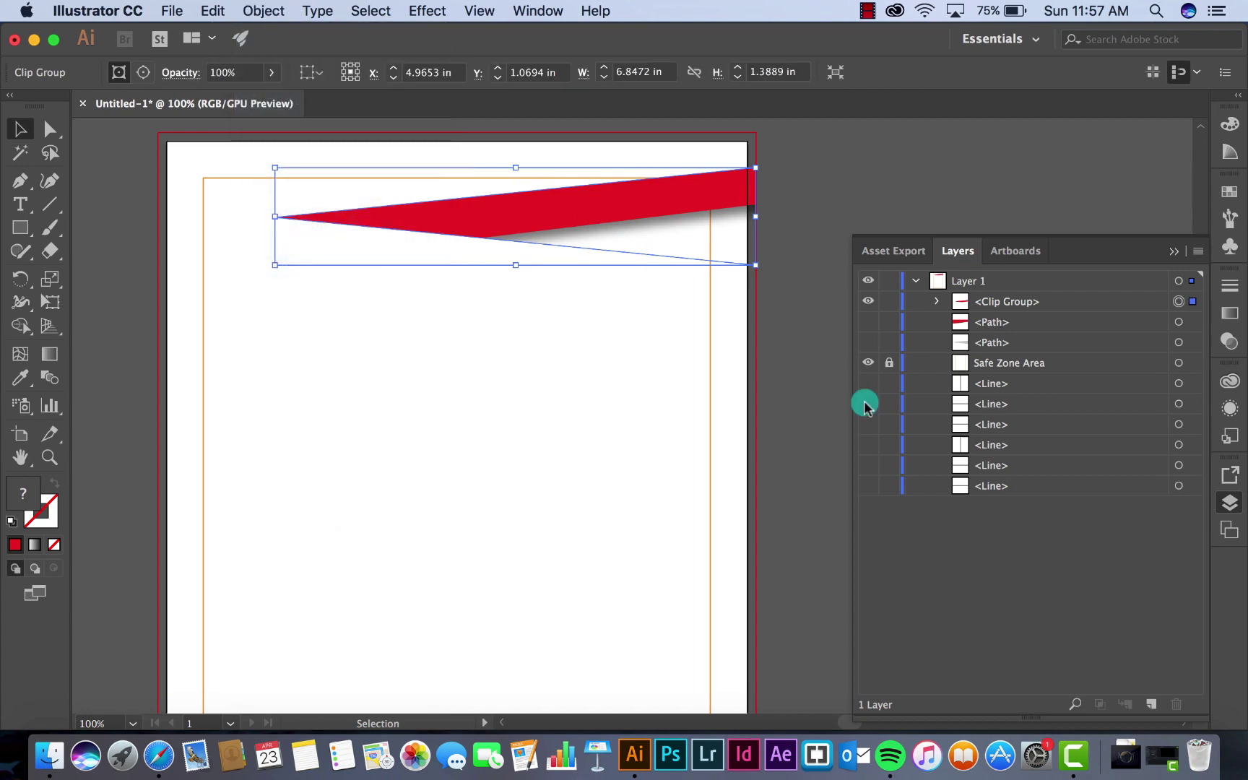
- Hide the clipped red group, move the shadow group below the red shape, and show the backup red and grey shapes
left_click(937, 304)
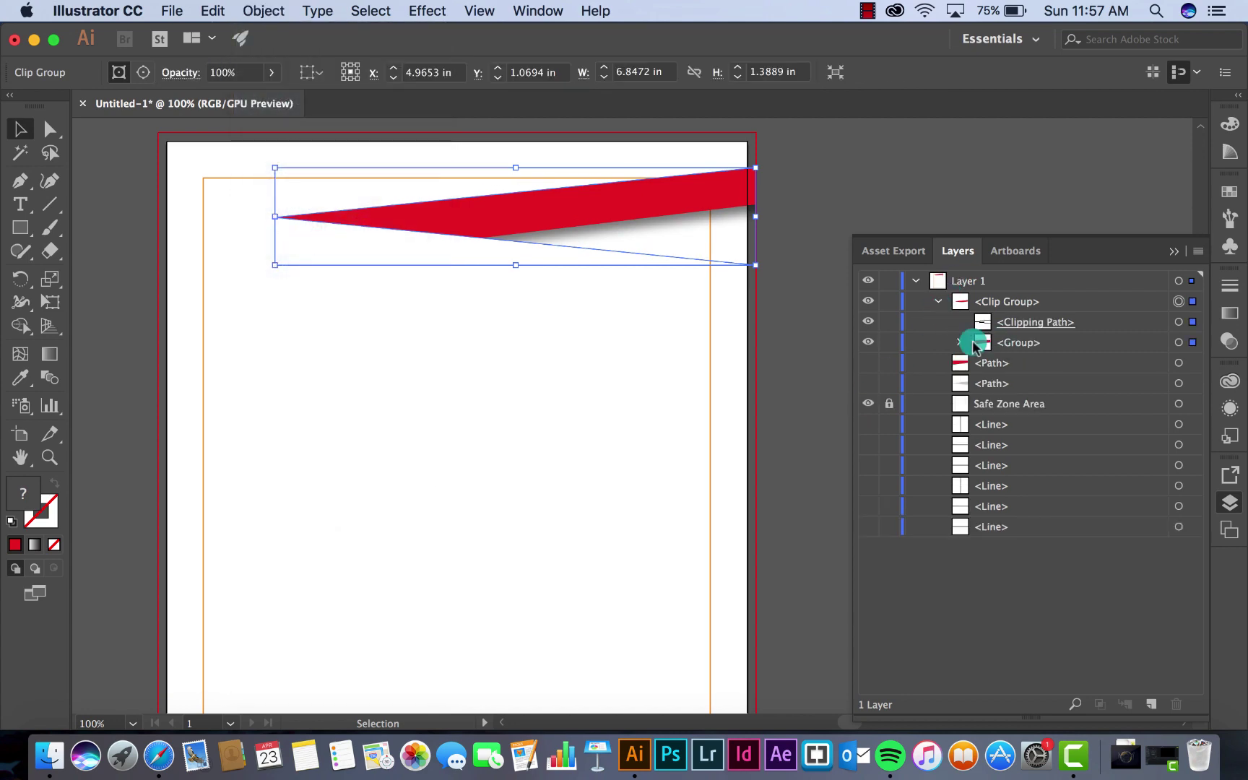
left_click(962, 342)
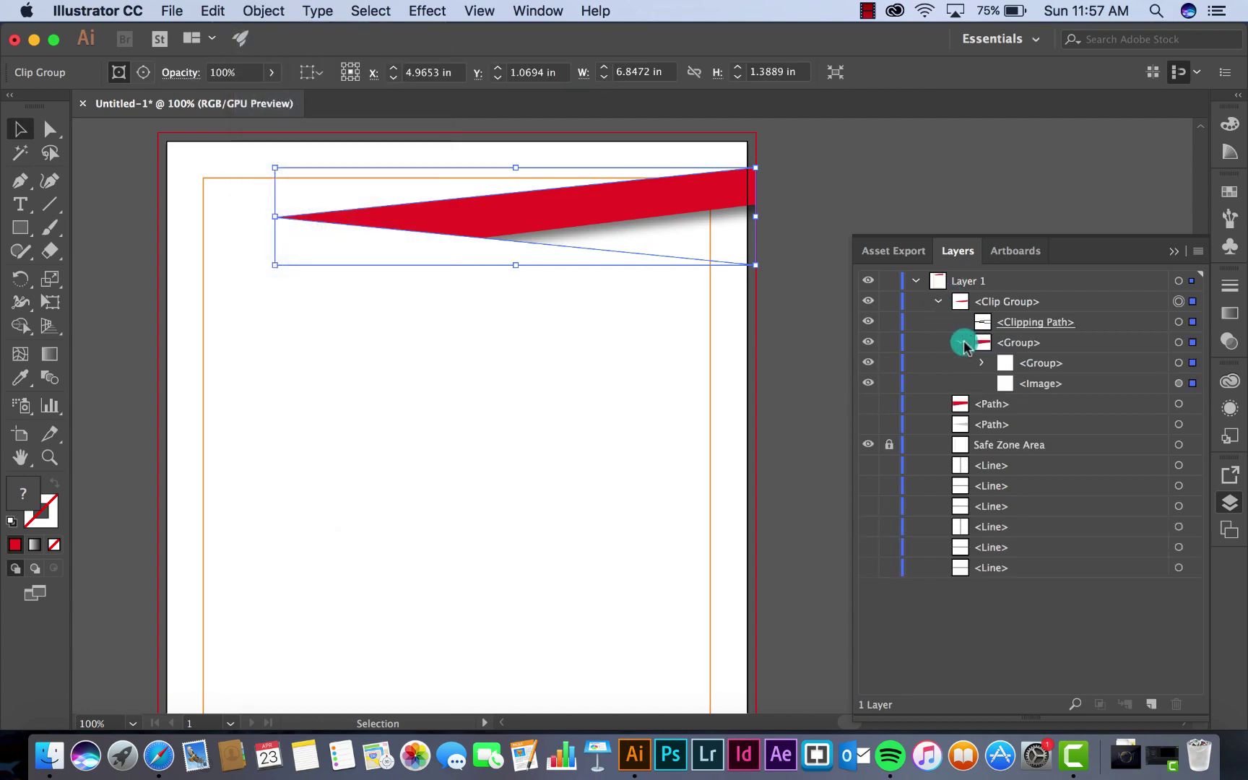
left_click(869, 363)
left_click(937, 302)
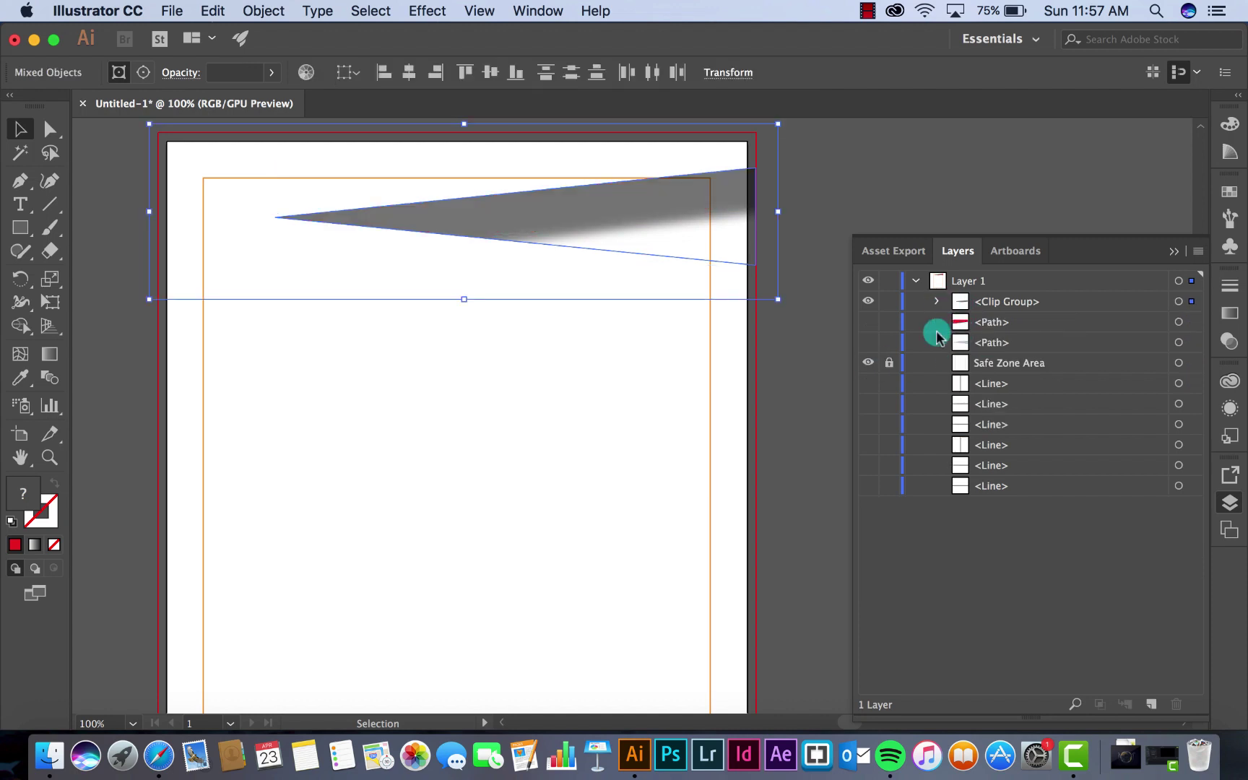
left_click_drag(995, 302, 993, 333)
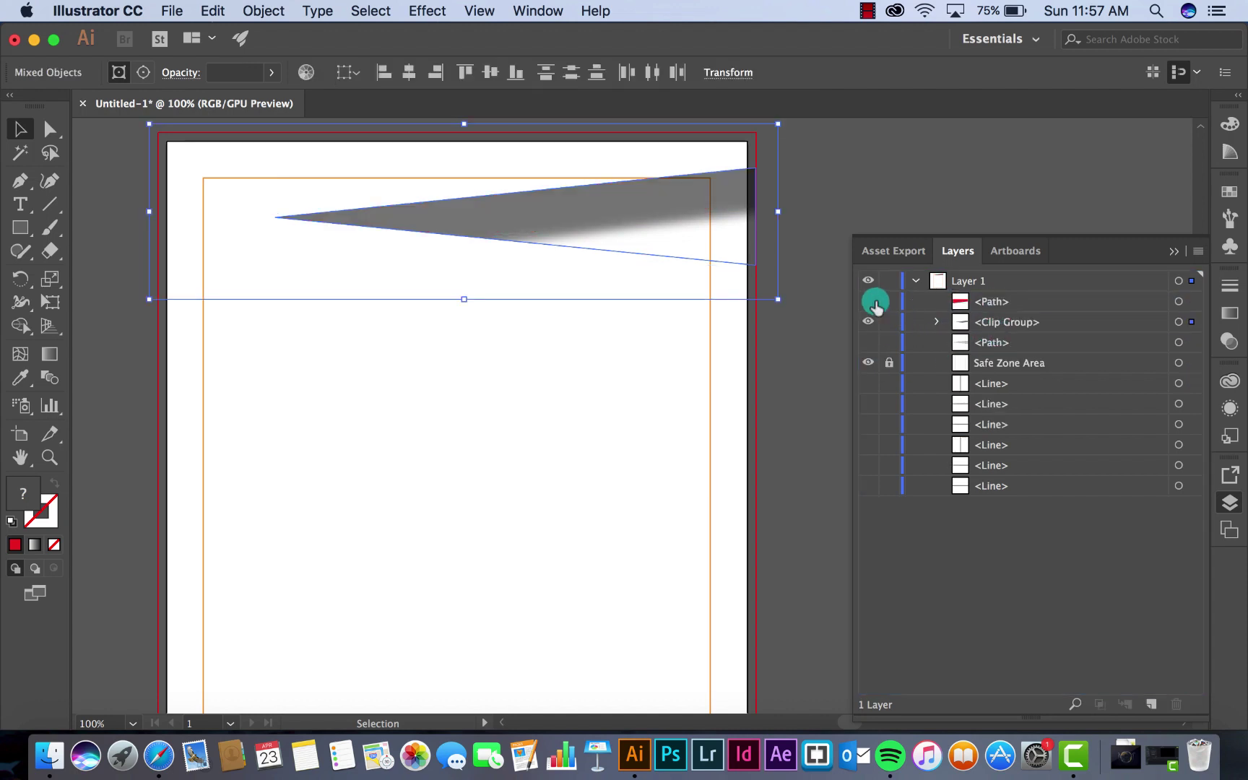
left_click_drag(876, 303, 870, 347)
left_click(822, 340)
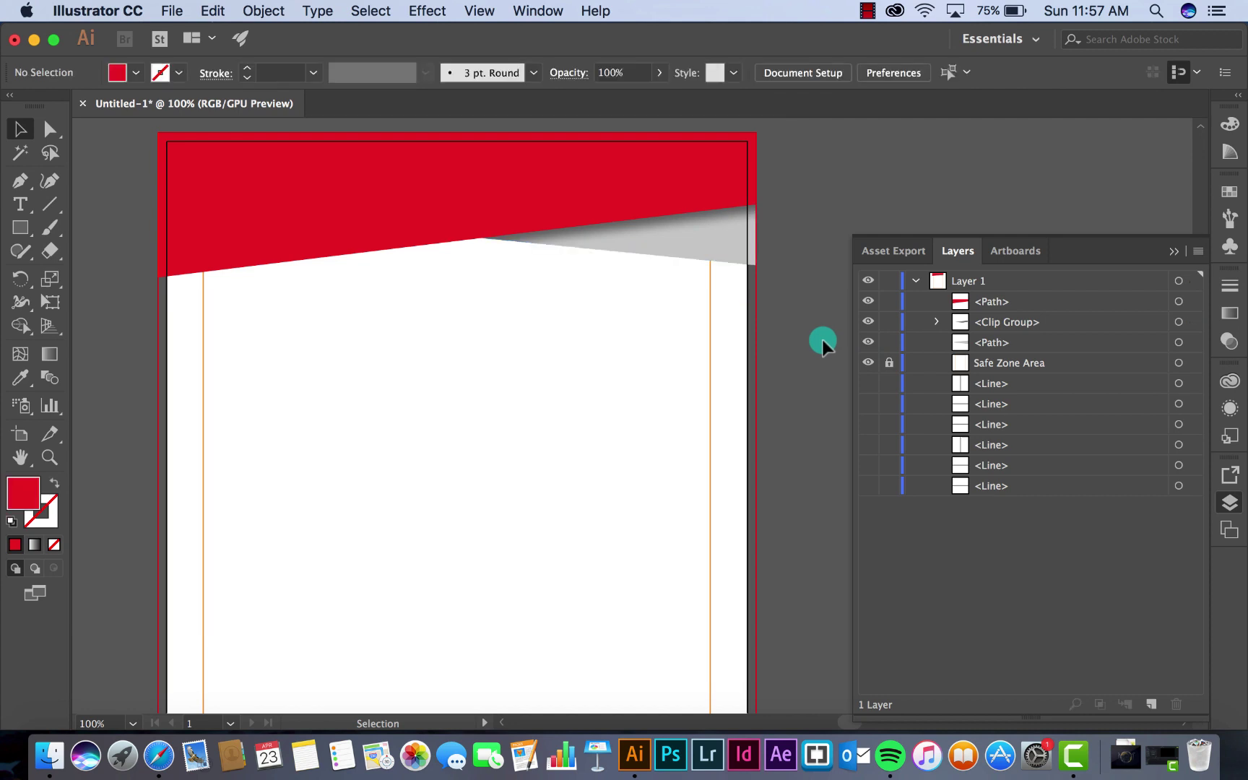
- Scroll down to the bottom edge of the letterhead page and zoom in to 100%
key("super+minus")
key("super+minus")
key("super+equal")
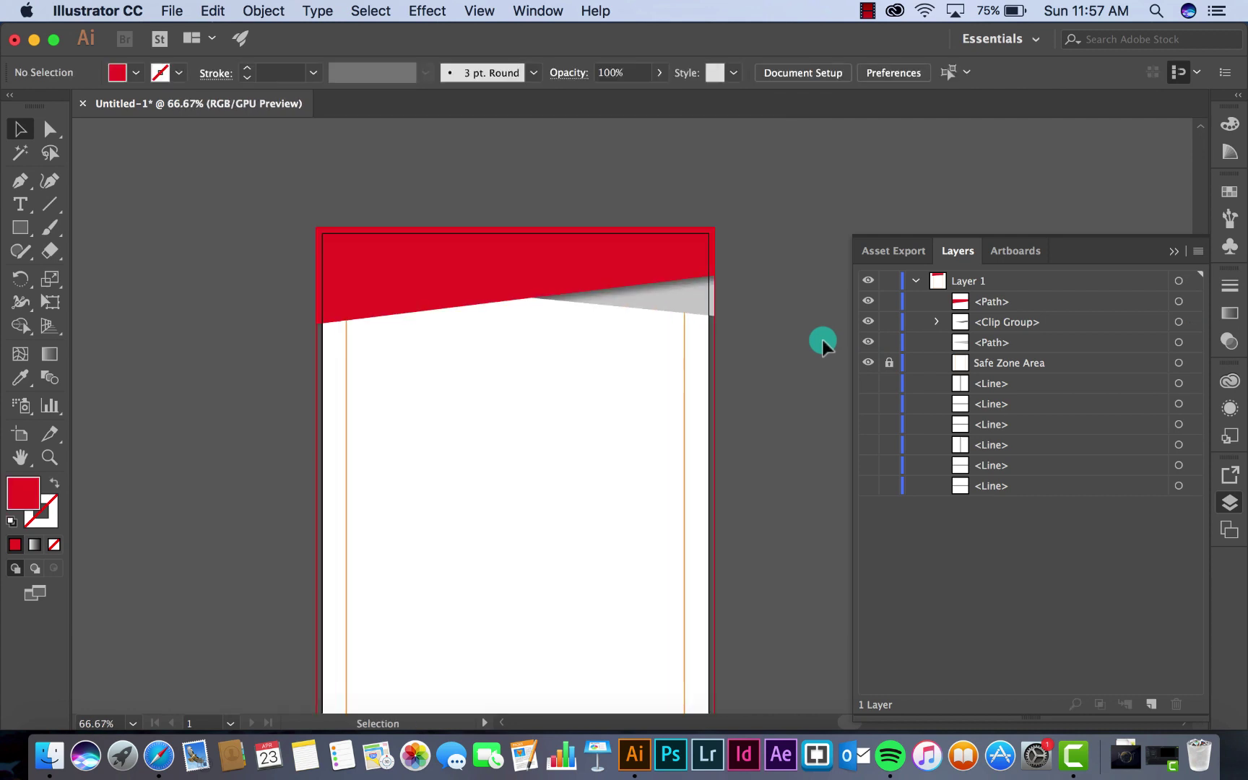
scroll(822, 340, "down", 2)
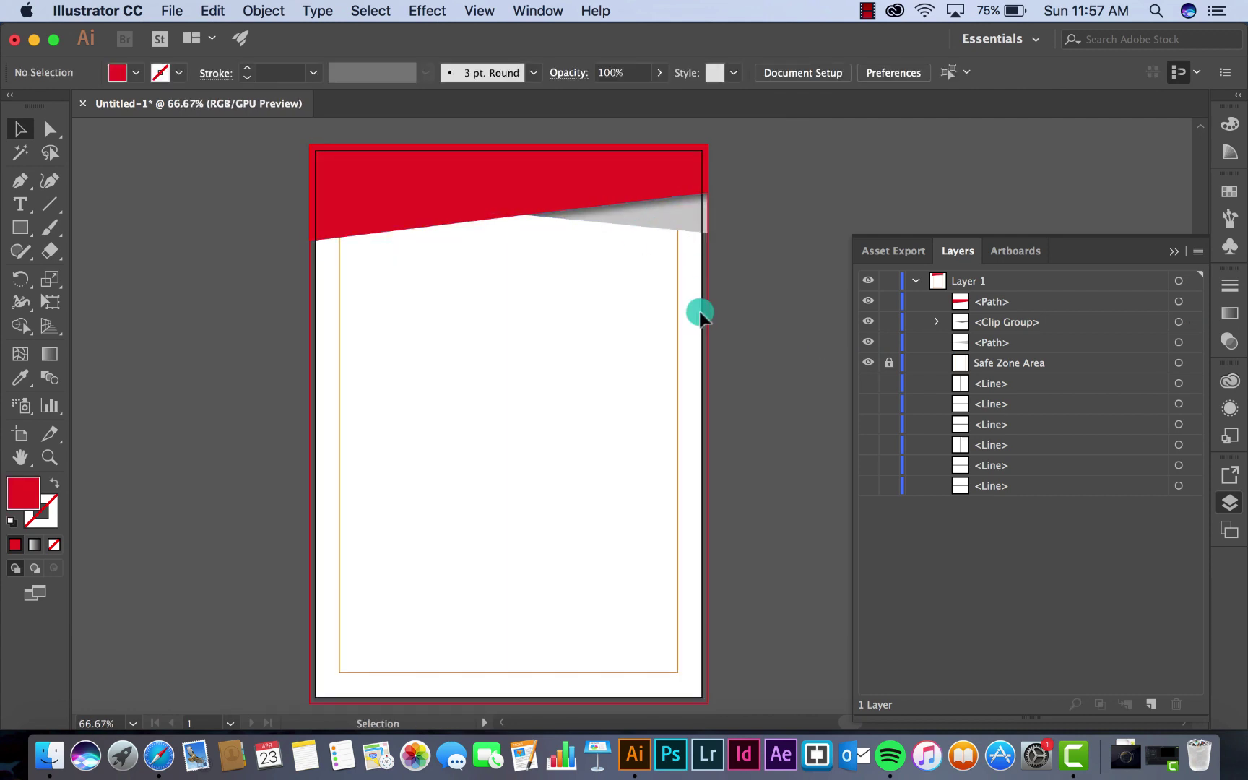
scroll(700, 311, "down", 1)
scroll(700, 311, "up", 1)
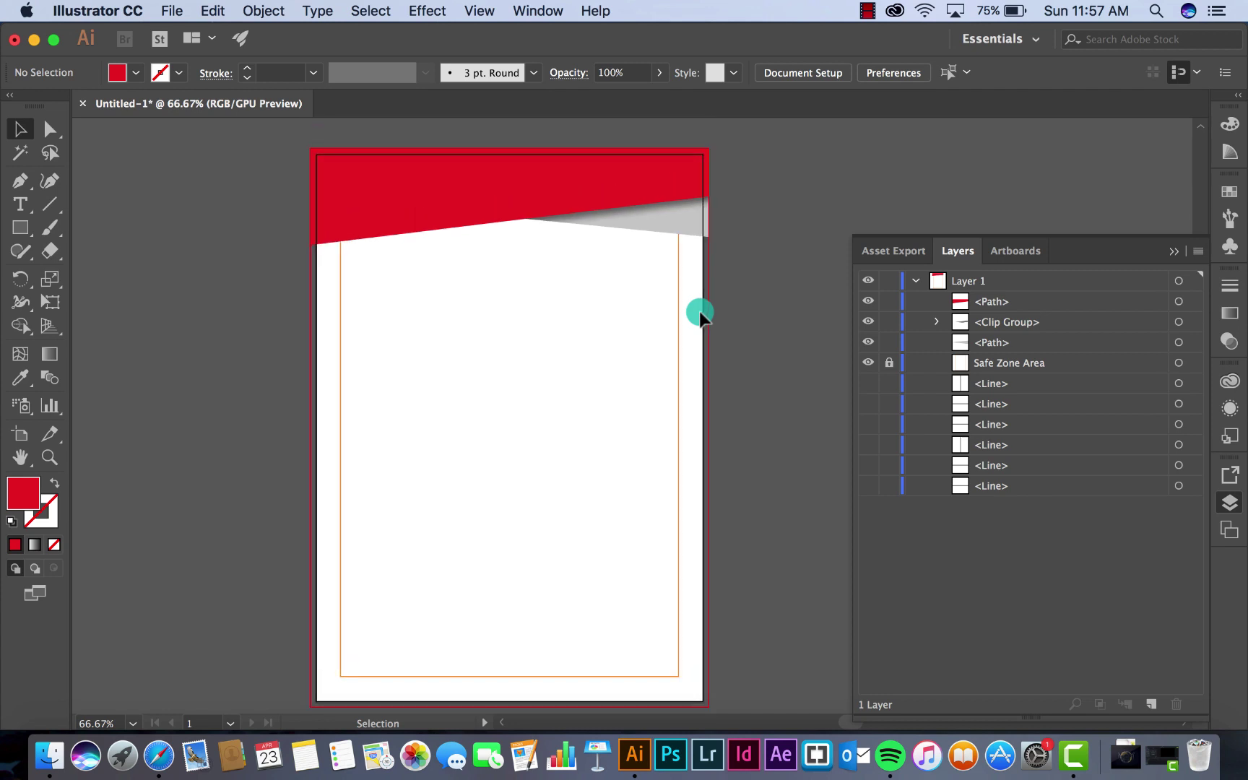
scroll(700, 312, "down", 1)
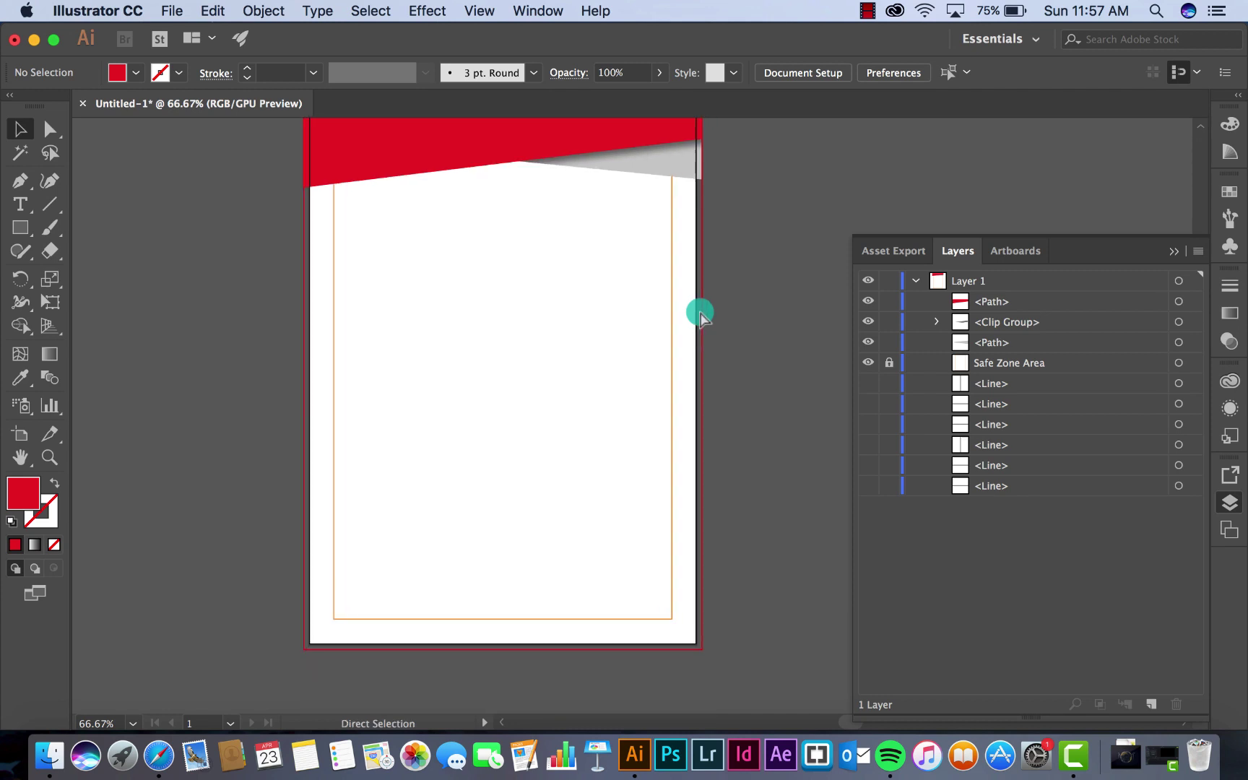
key("super+equal")
scroll(700, 311, "down", 5)
scroll(700, 311, "down", 1)
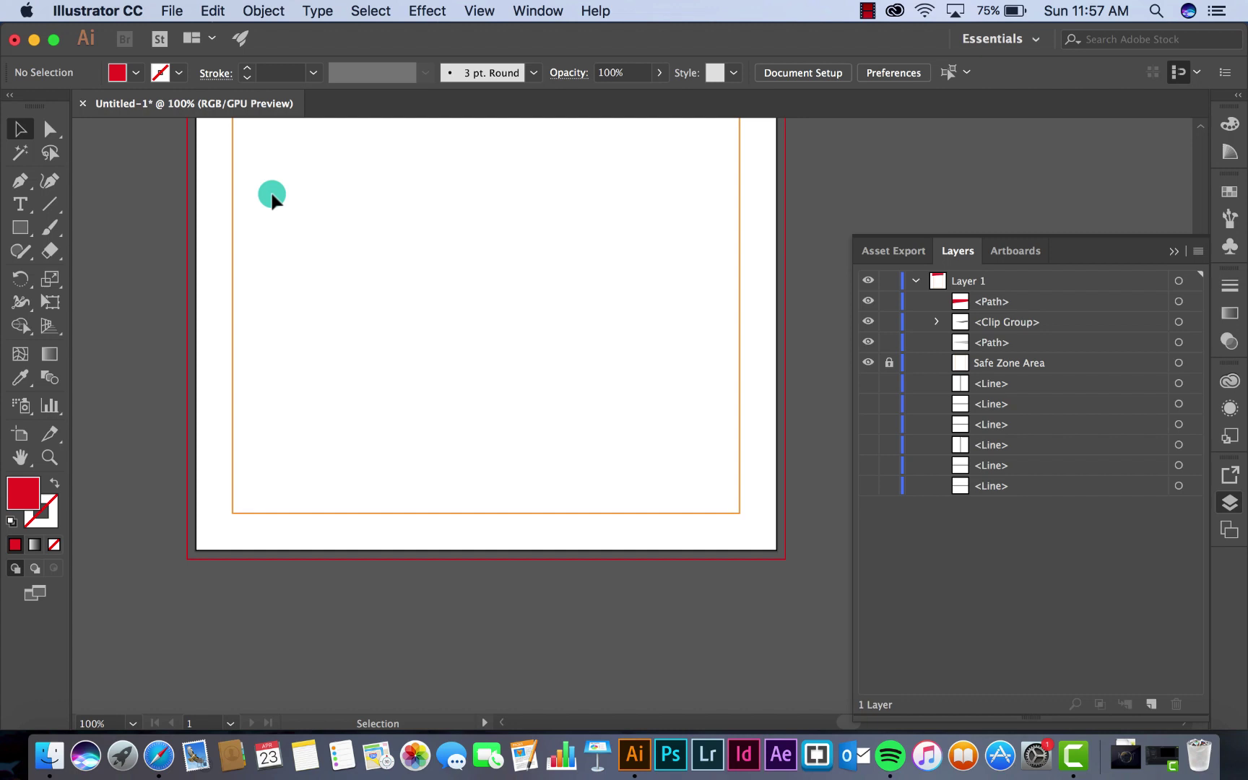
- Draw a closed red band with a slanted top edge across the bottom bleed corners using the Pen tool
left_click(19, 182)
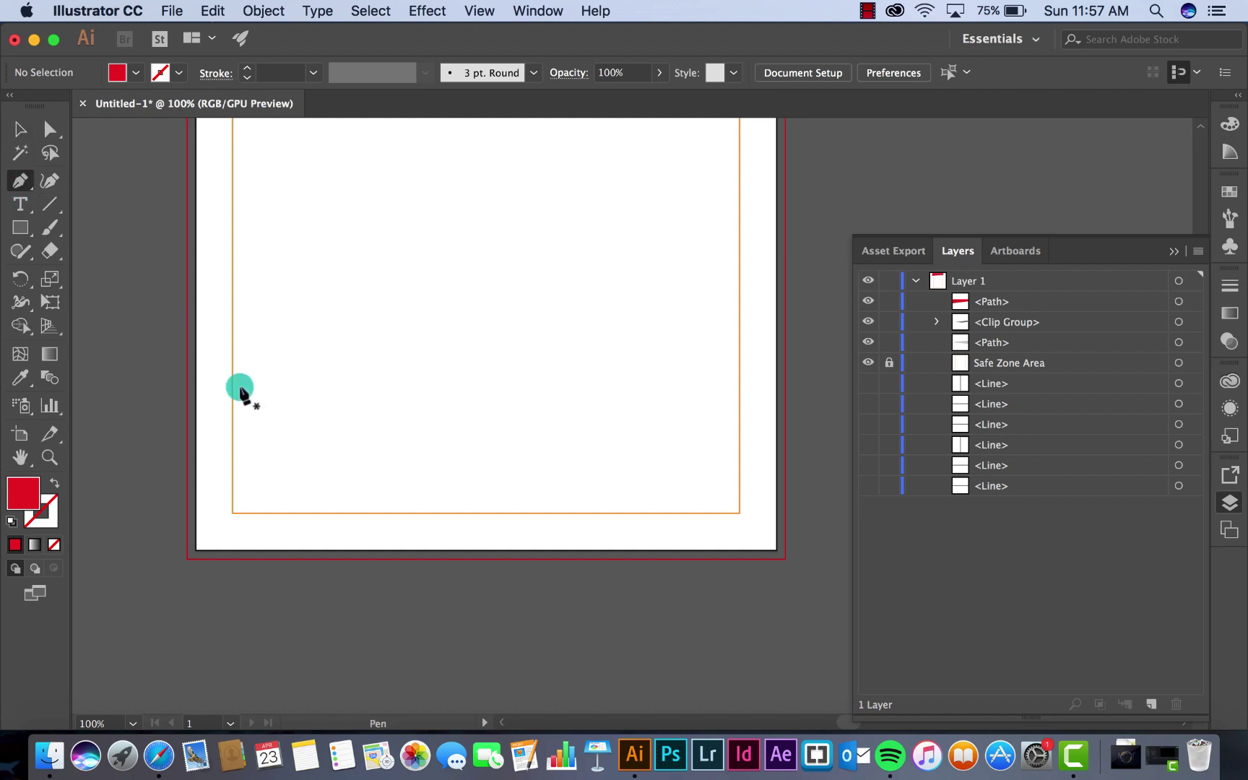
left_click(187, 463)
key("super+z")
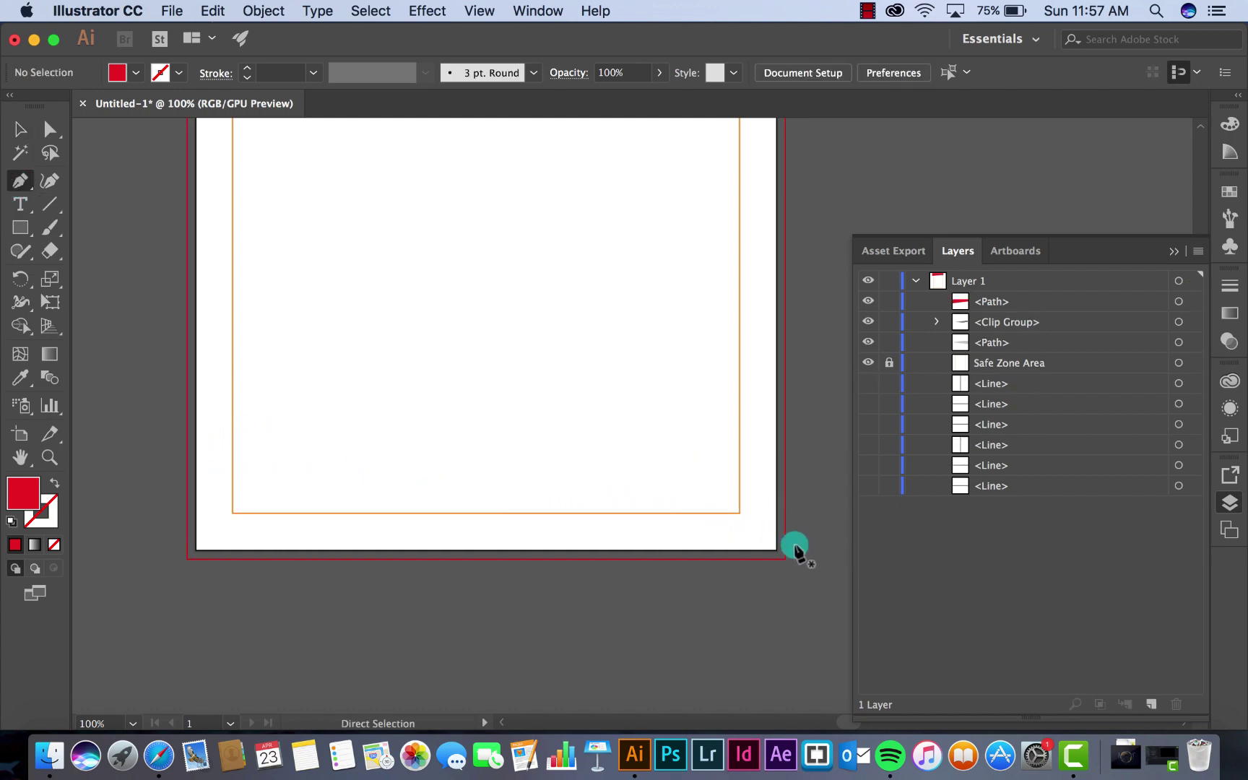
left_click(187, 444)
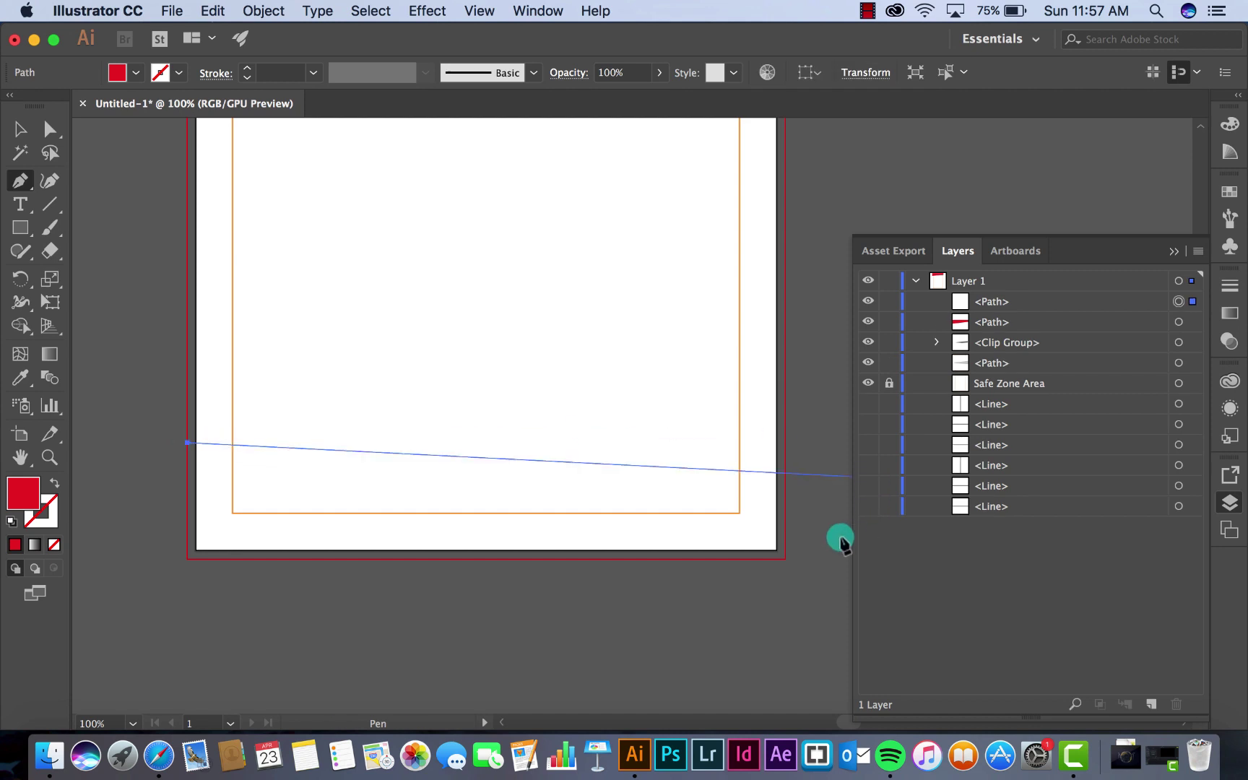
left_click(785, 499)
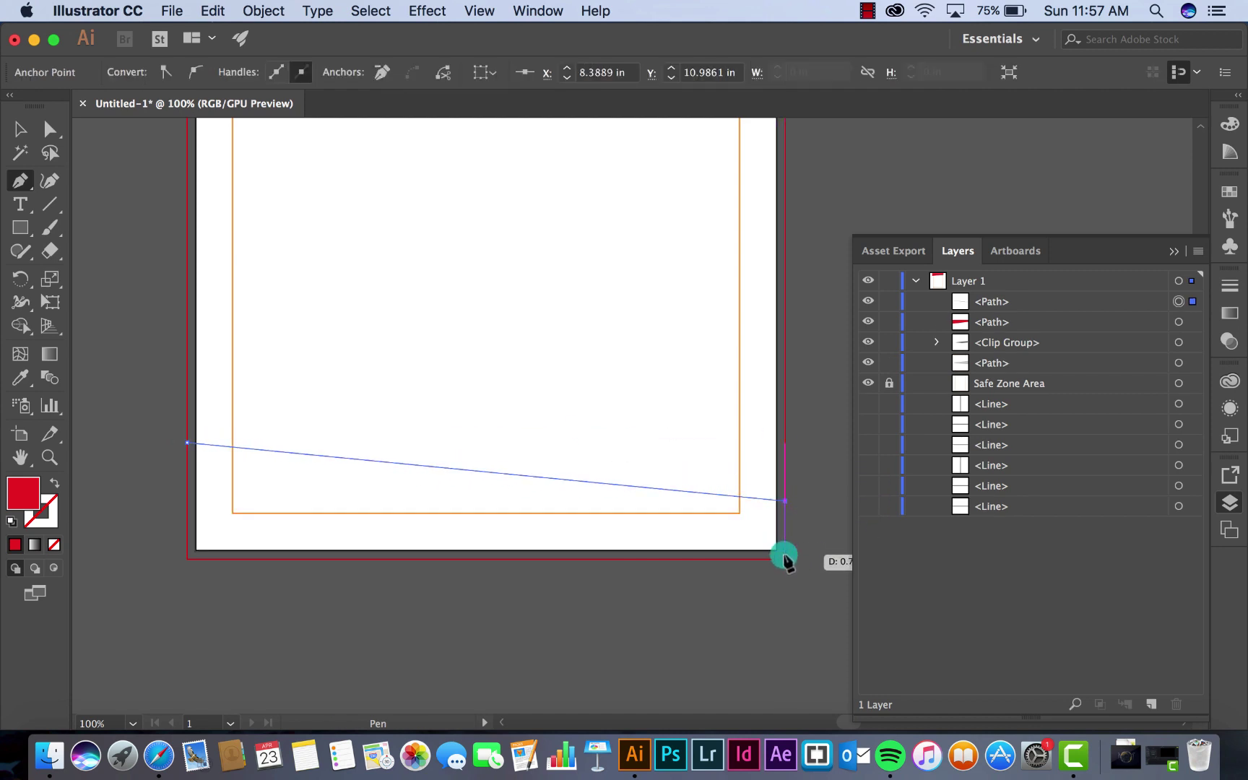
left_click(784, 558)
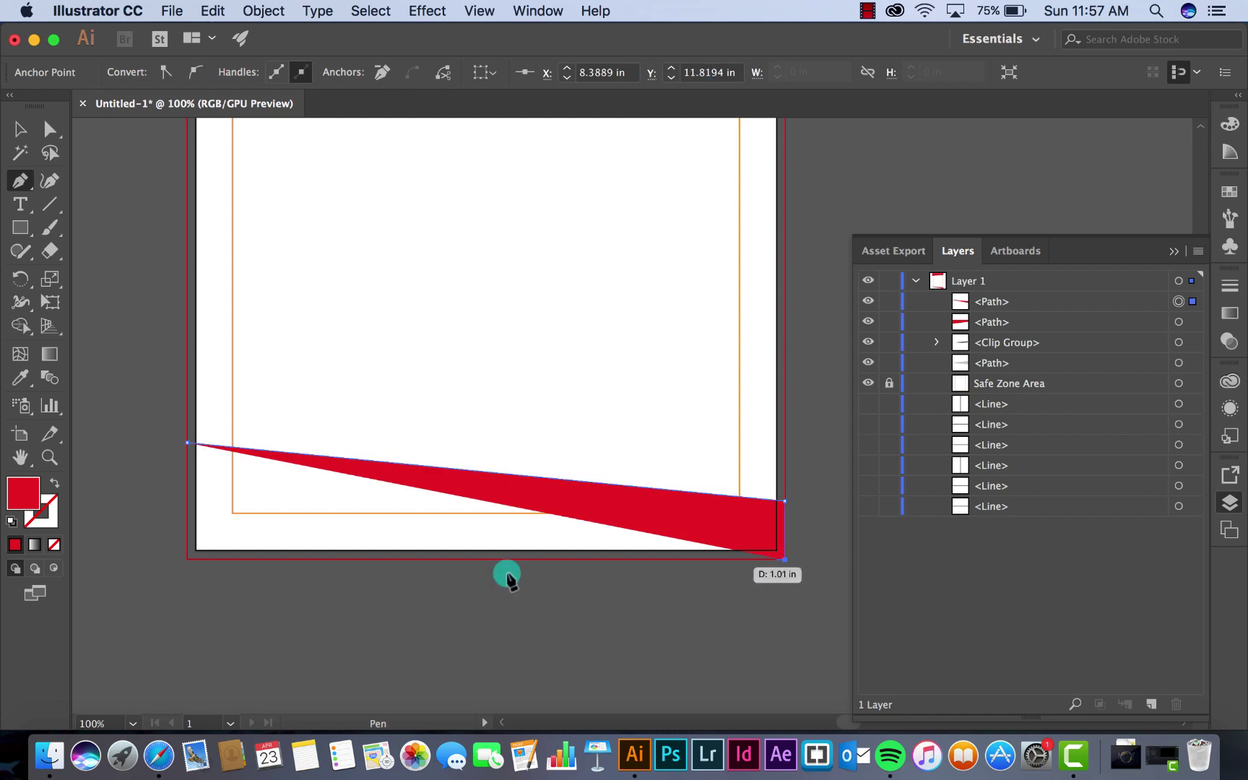
left_click(187, 560)
left_click(187, 560)
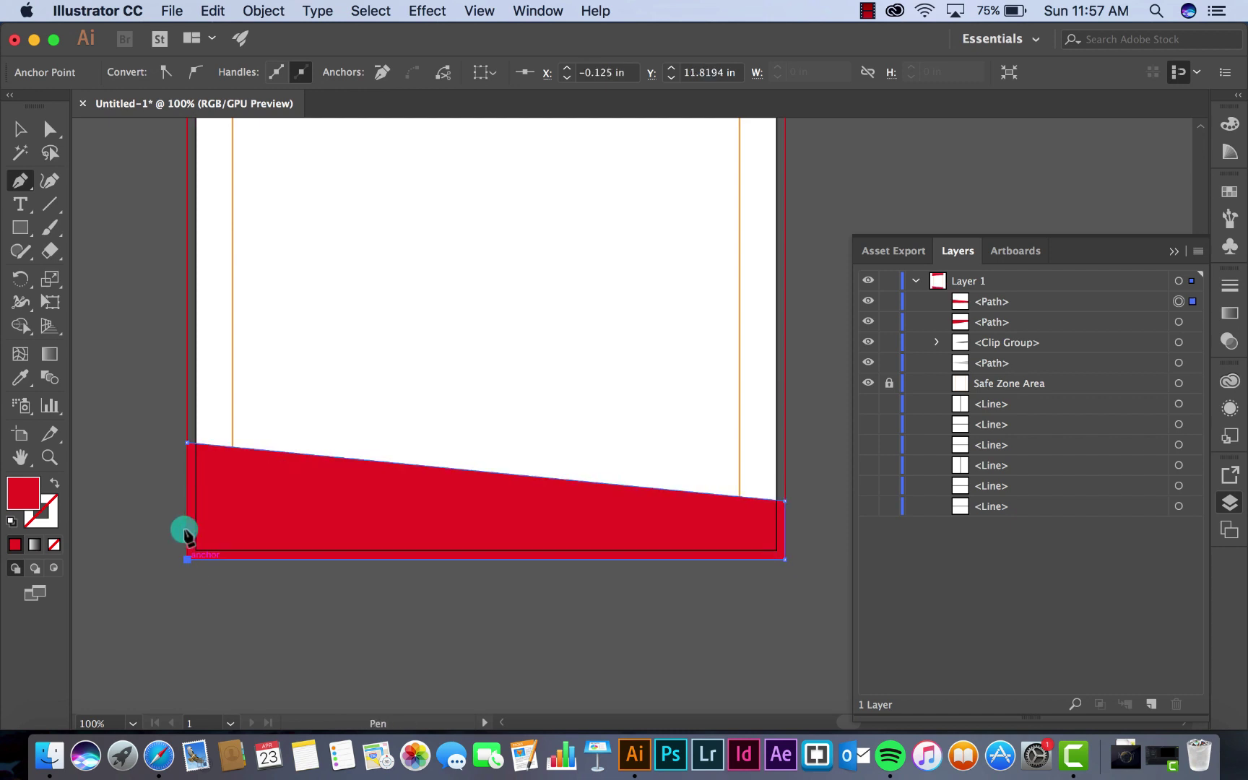
left_click(187, 442)
key("v")
left_click(157, 433)
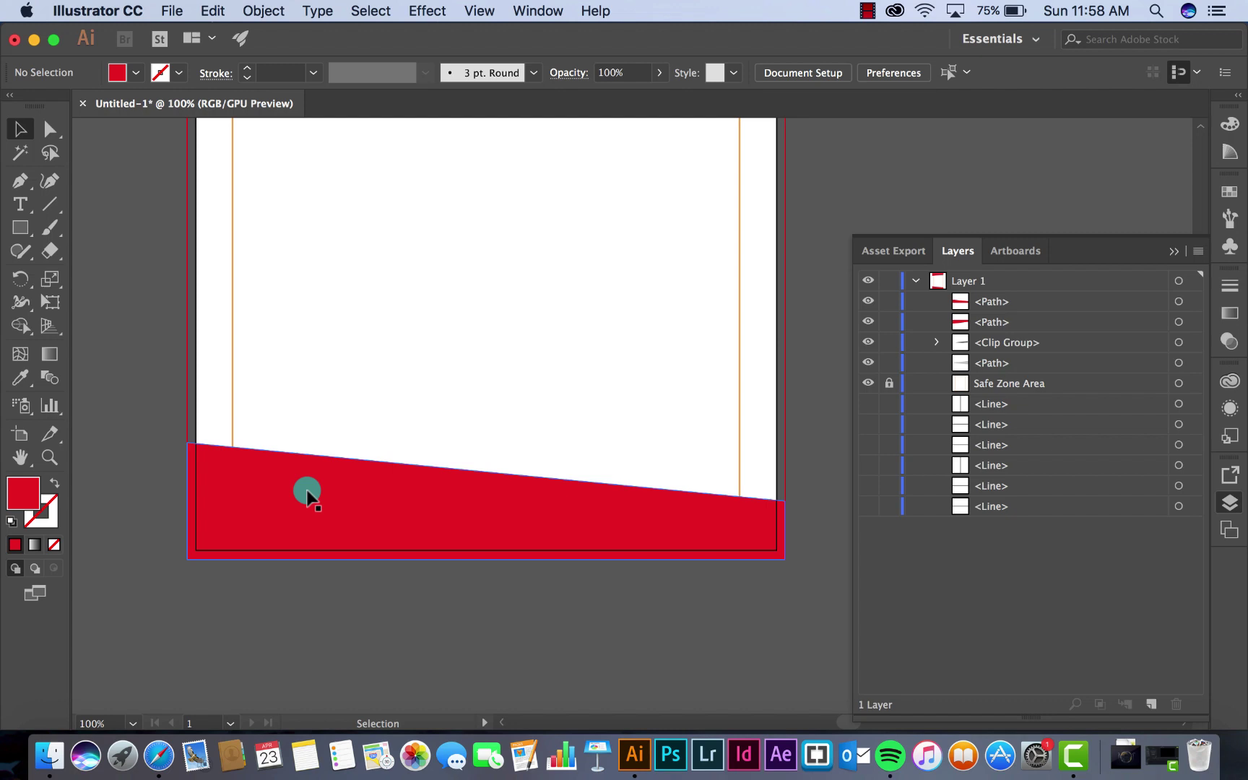
left_click(287, 499)
left_click(139, 459)
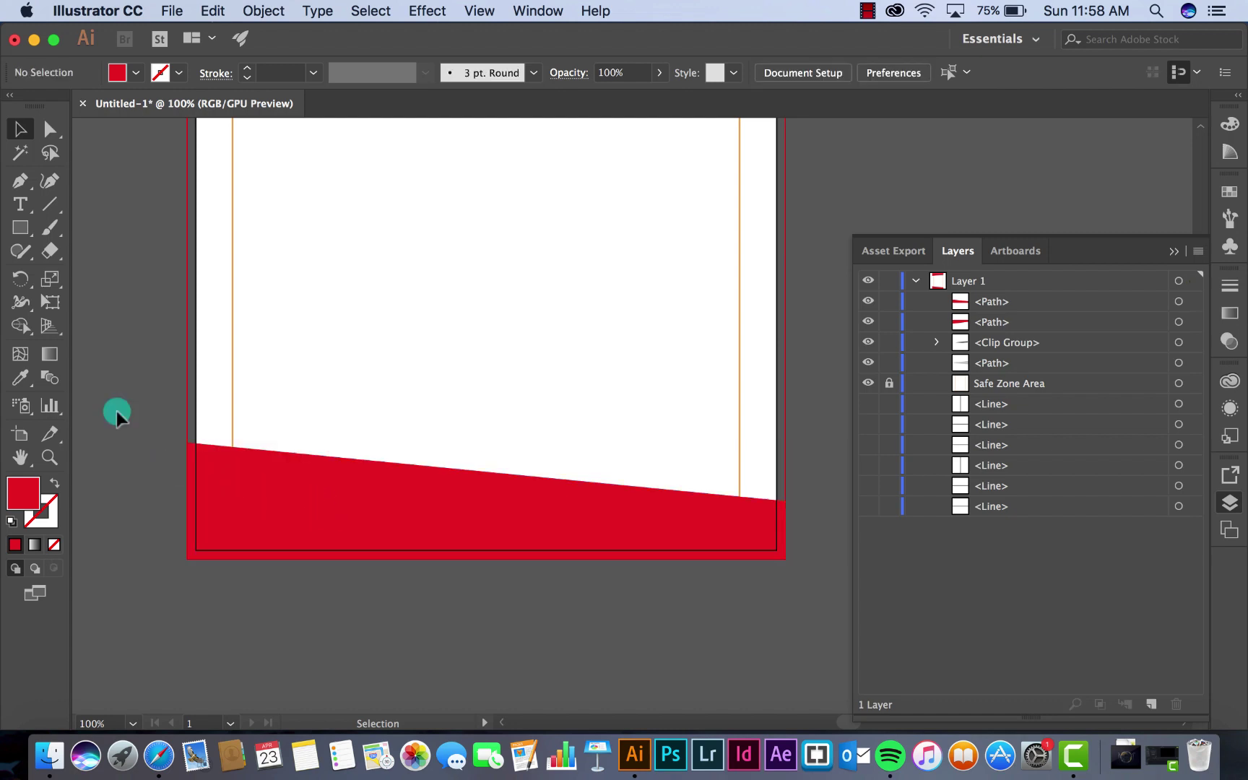
- Draw a left-pointing triangle from the right page edge inside the red band
left_click(21, 180)
left_click(386, 484)
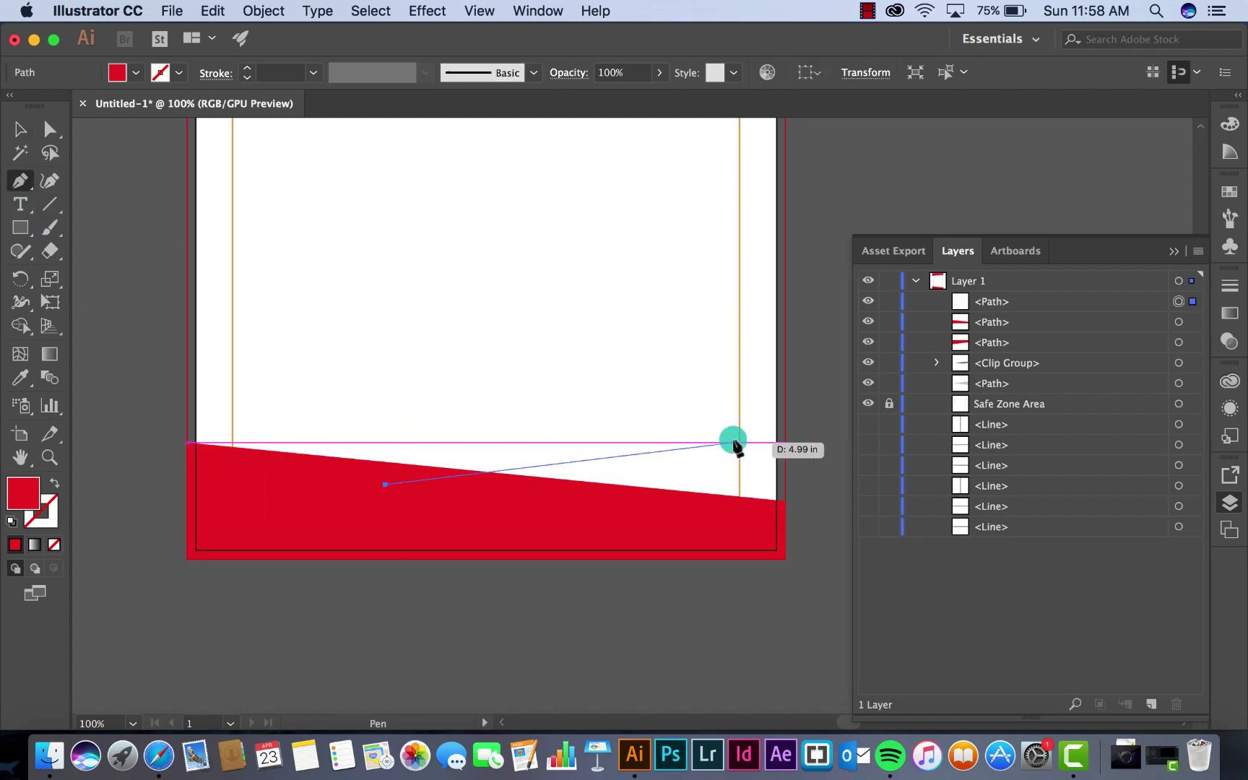
left_click(785, 432)
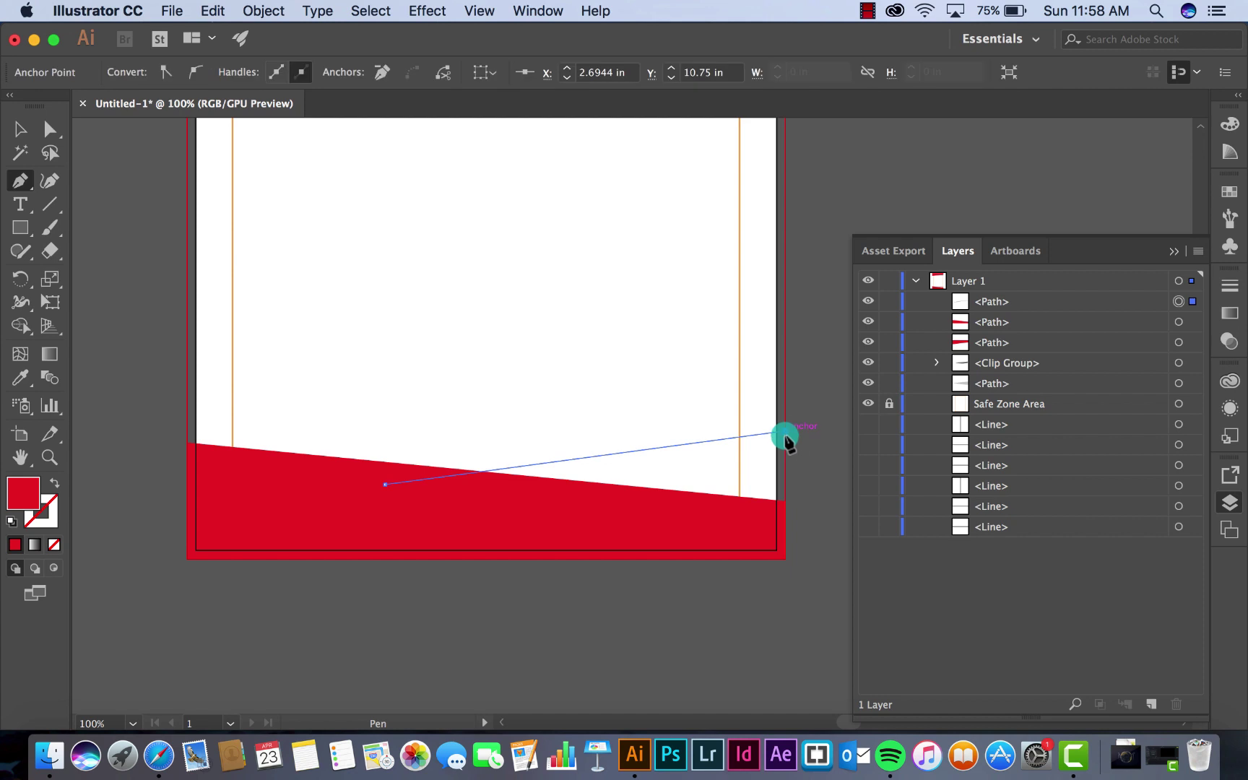
left_click(784, 536)
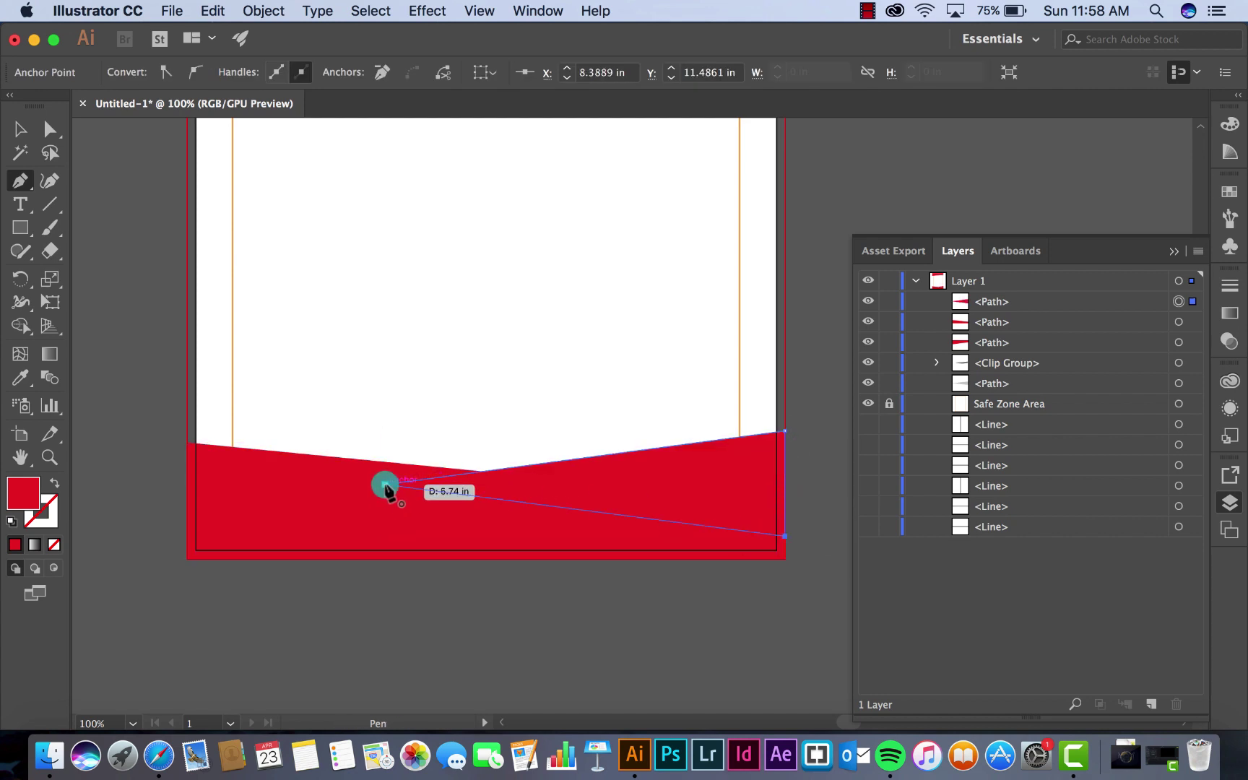
left_click(385, 484)
key("v")
left_click(591, 571)
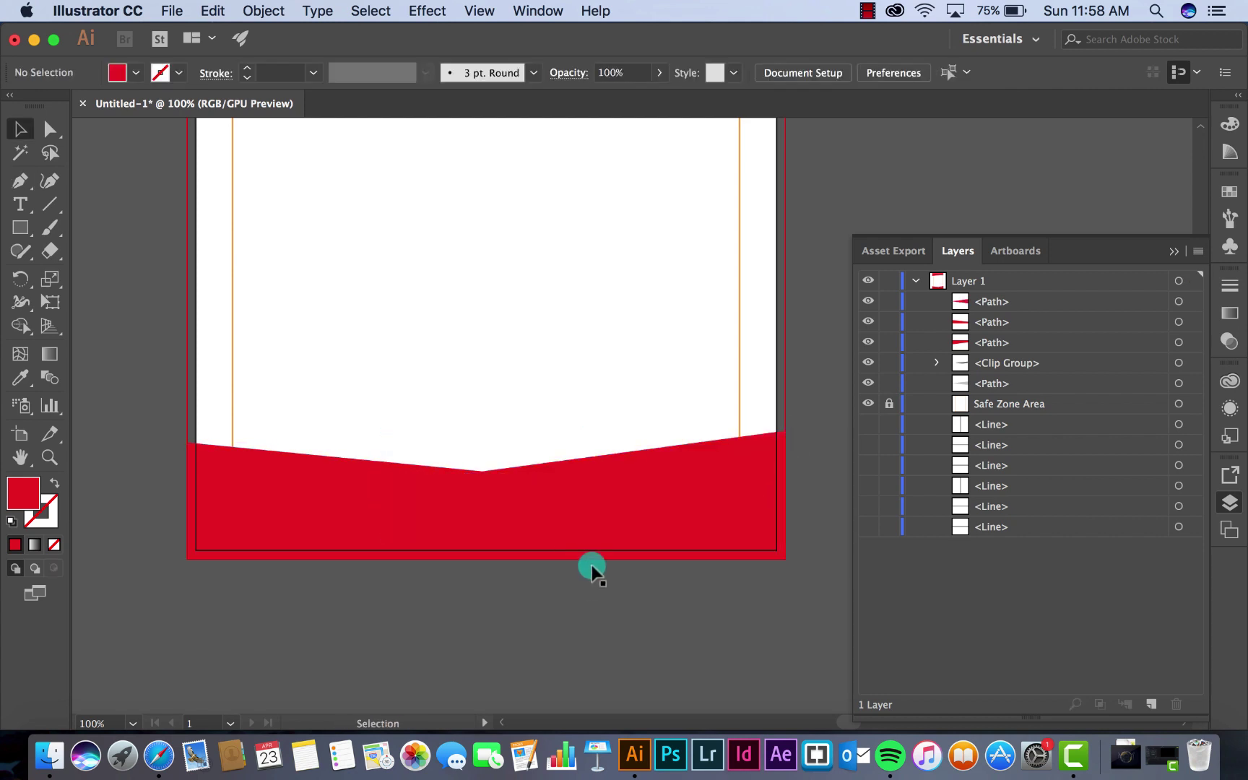
- Fill the new triangle with light grey
left_click(687, 455)
left_click(135, 72)
left_click(136, 149)
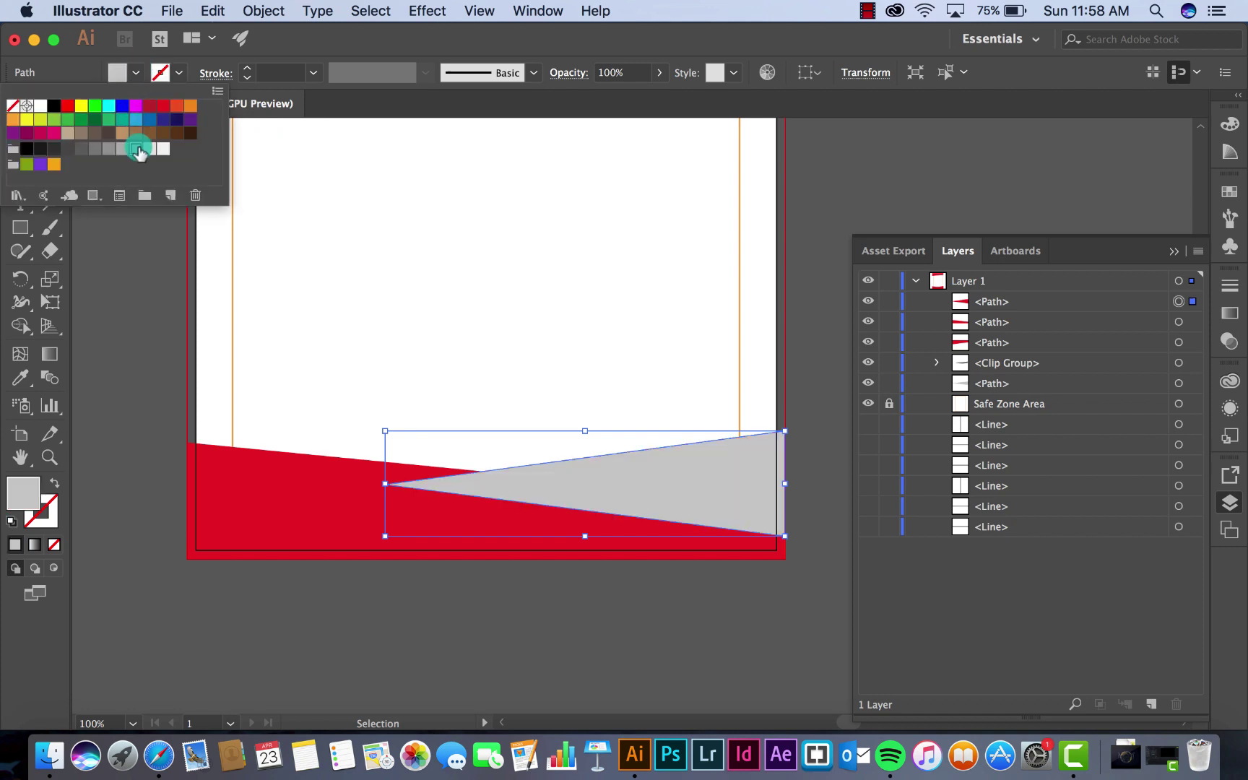
left_click(574, 647)
left_click(535, 633)
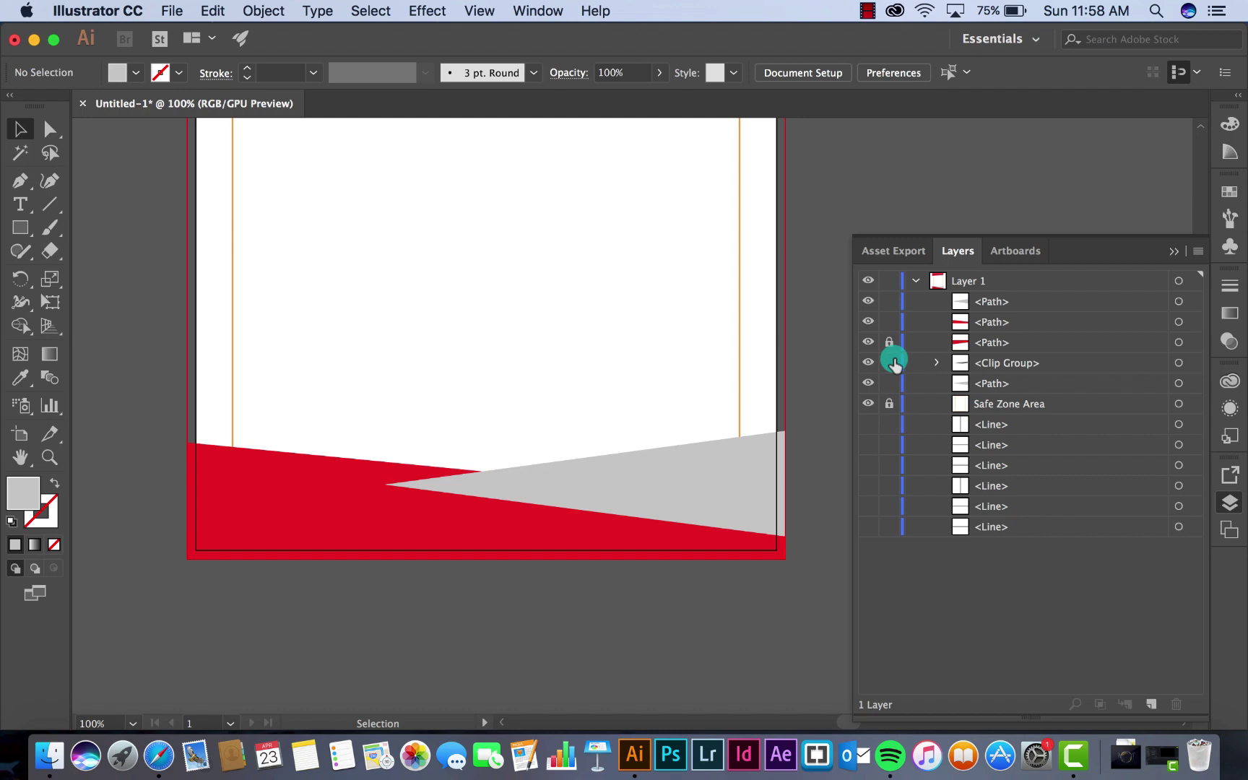
- Lock the header shapes, paste in place copies of both footer shapes, and stack the red band copy above the grey
left_click(893, 381)
left_click(1179, 302)
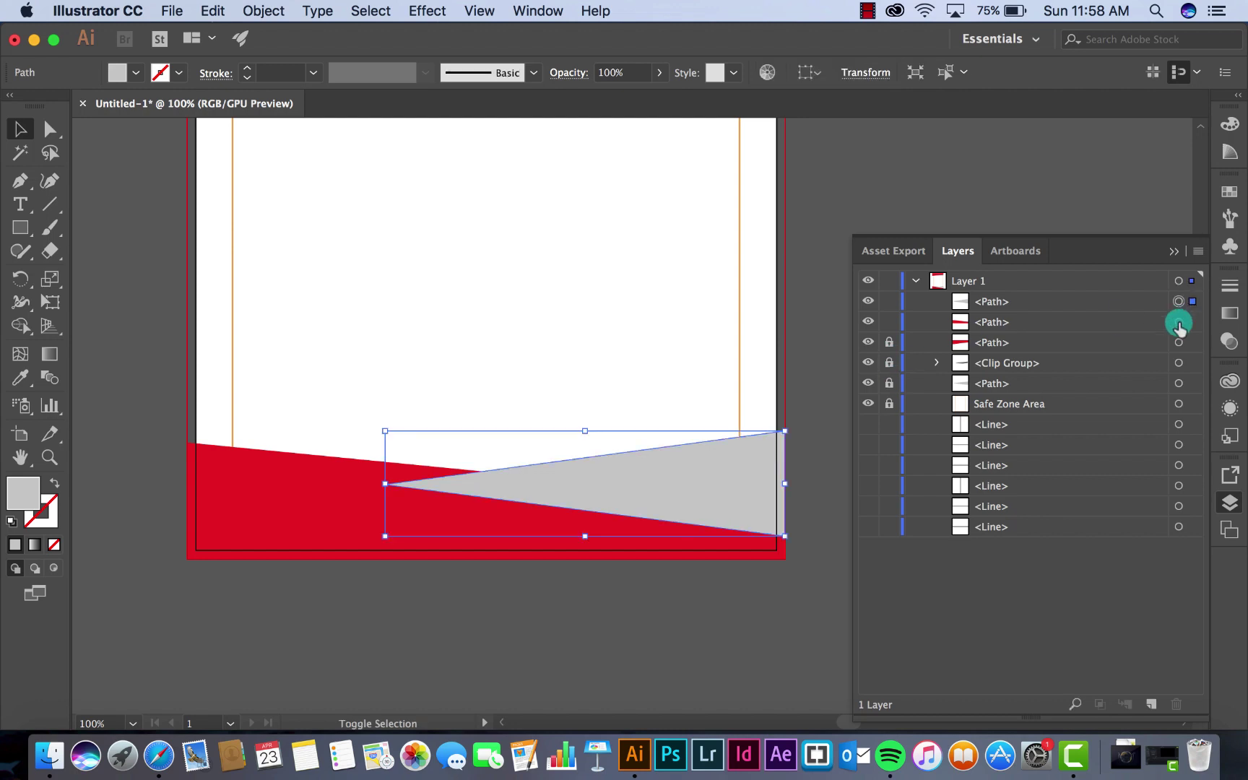
left_click(1179, 321, "shift")
left_click(213, 10)
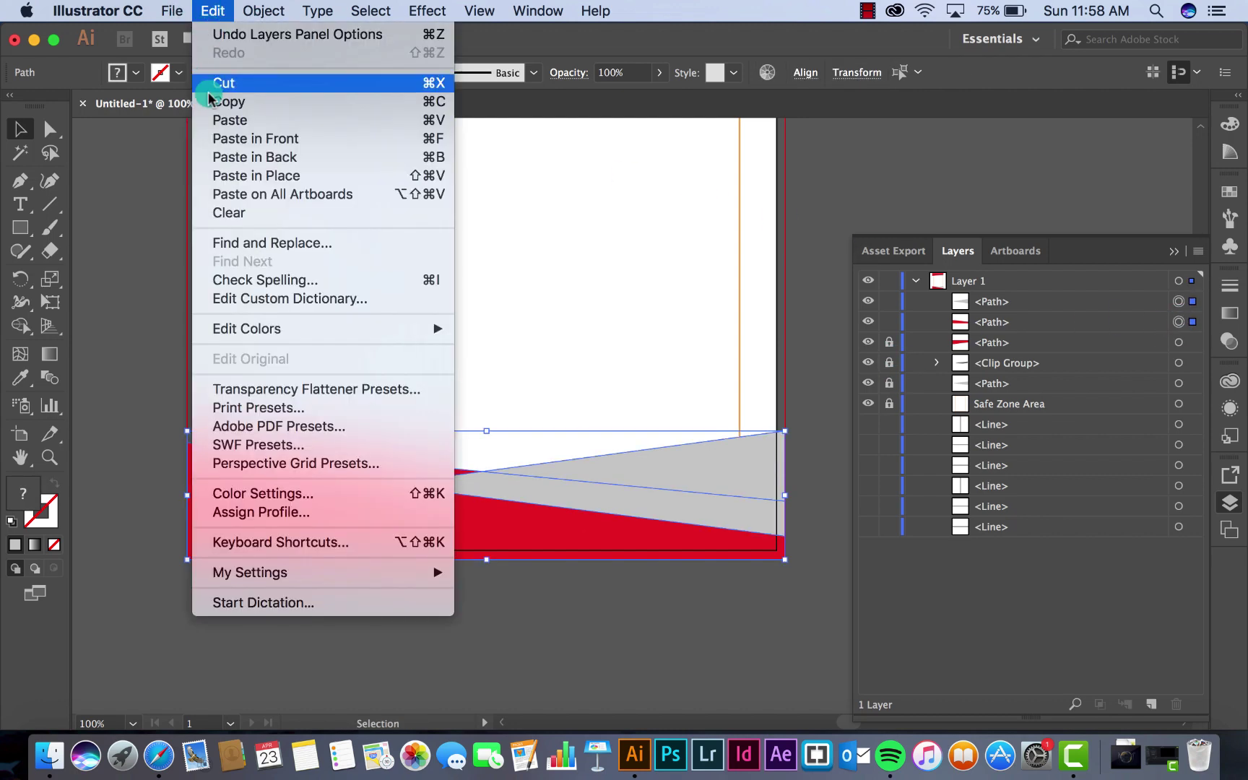
left_click(220, 102)
left_click(213, 10)
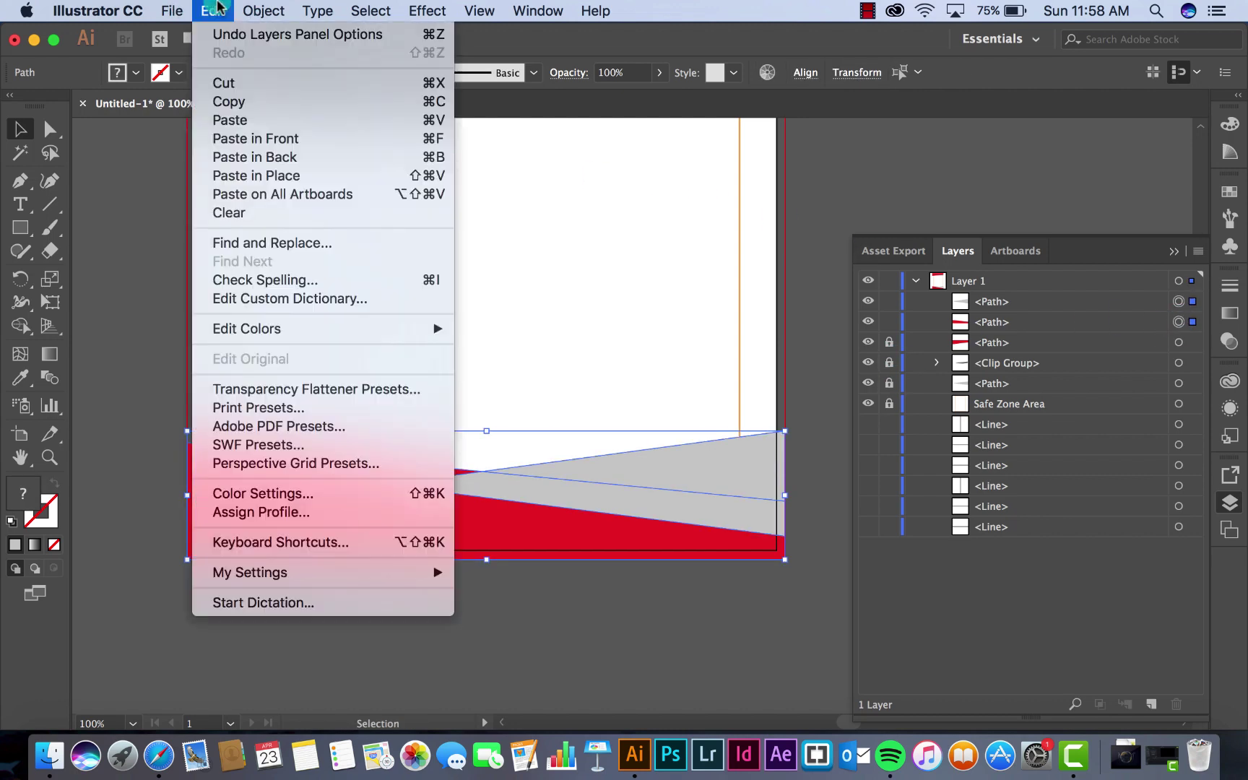
left_click(253, 175)
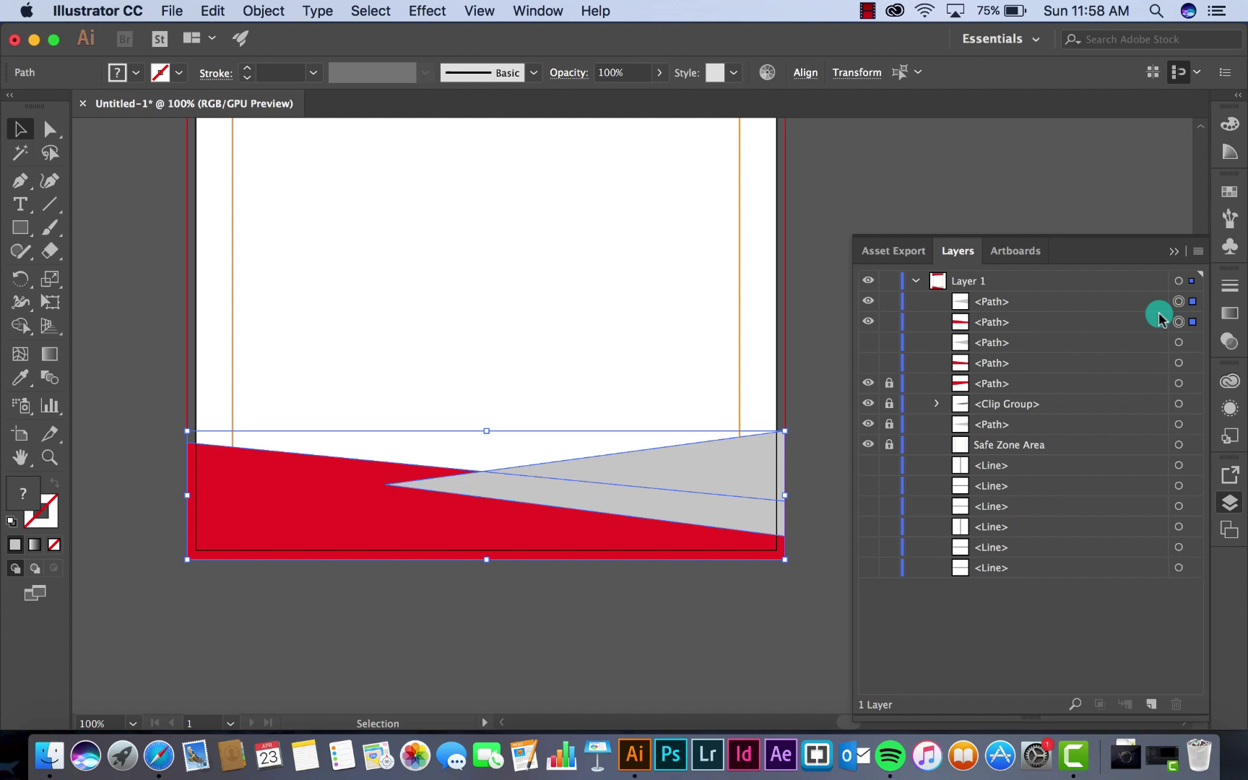
left_click_drag(1060, 307, 1039, 327)
left_click(1179, 301)
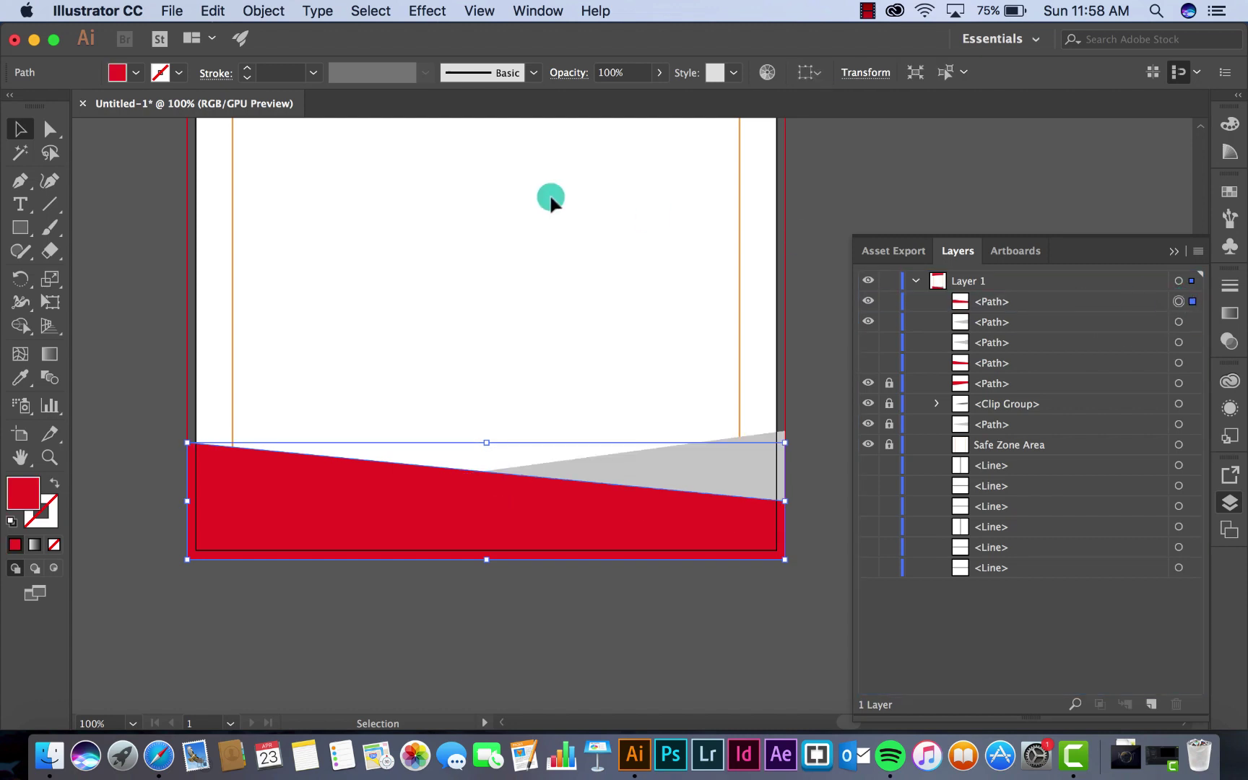
- Apply a Drop Shadow to the red band with X and Y offsets of -0.1 in
left_click(403, 10)
left_click(506, 261)
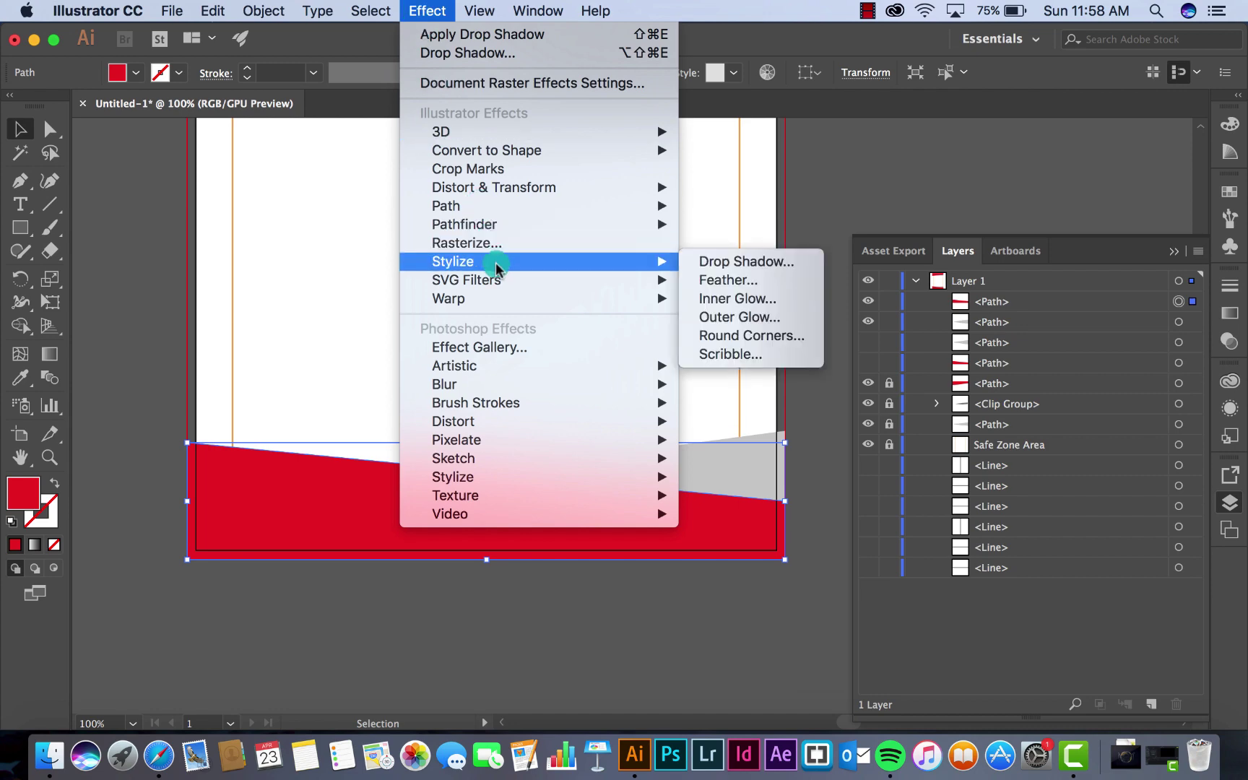
left_click(742, 263)
left_click(740, 356)
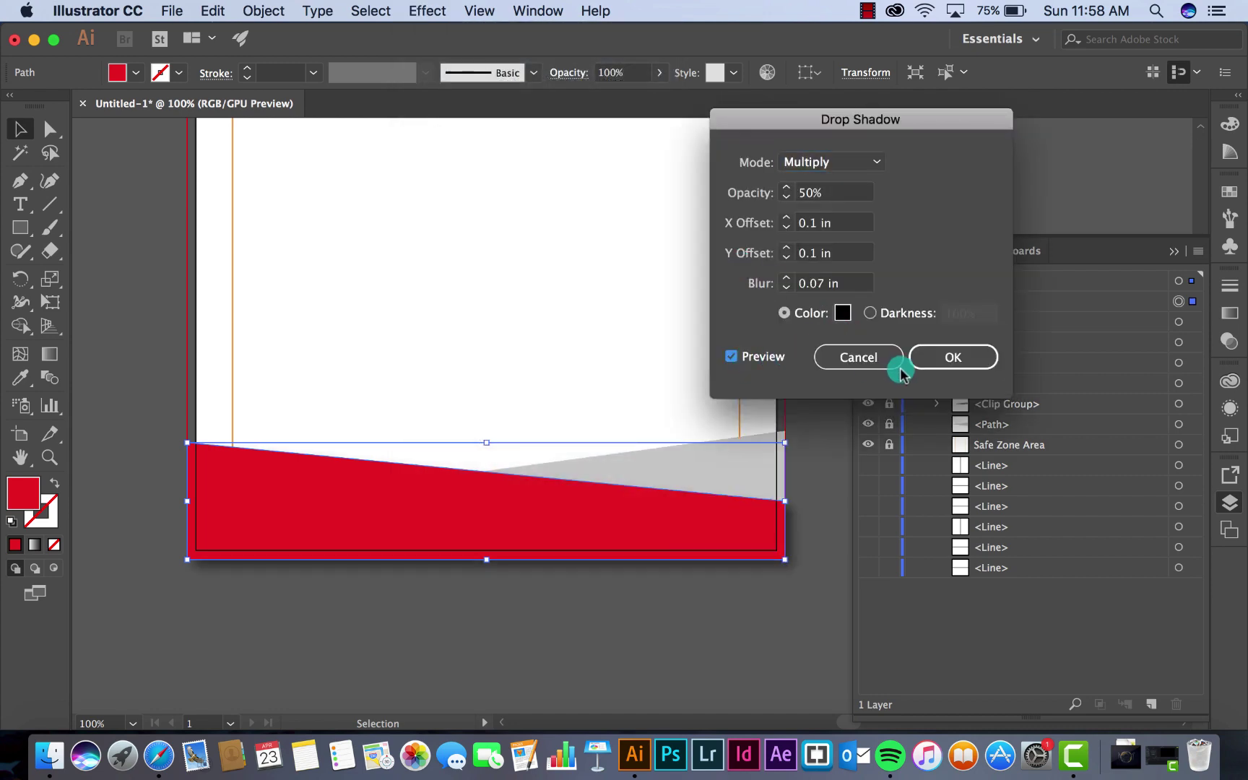
left_click(786, 228)
left_click(786, 229)
left_click(787, 258)
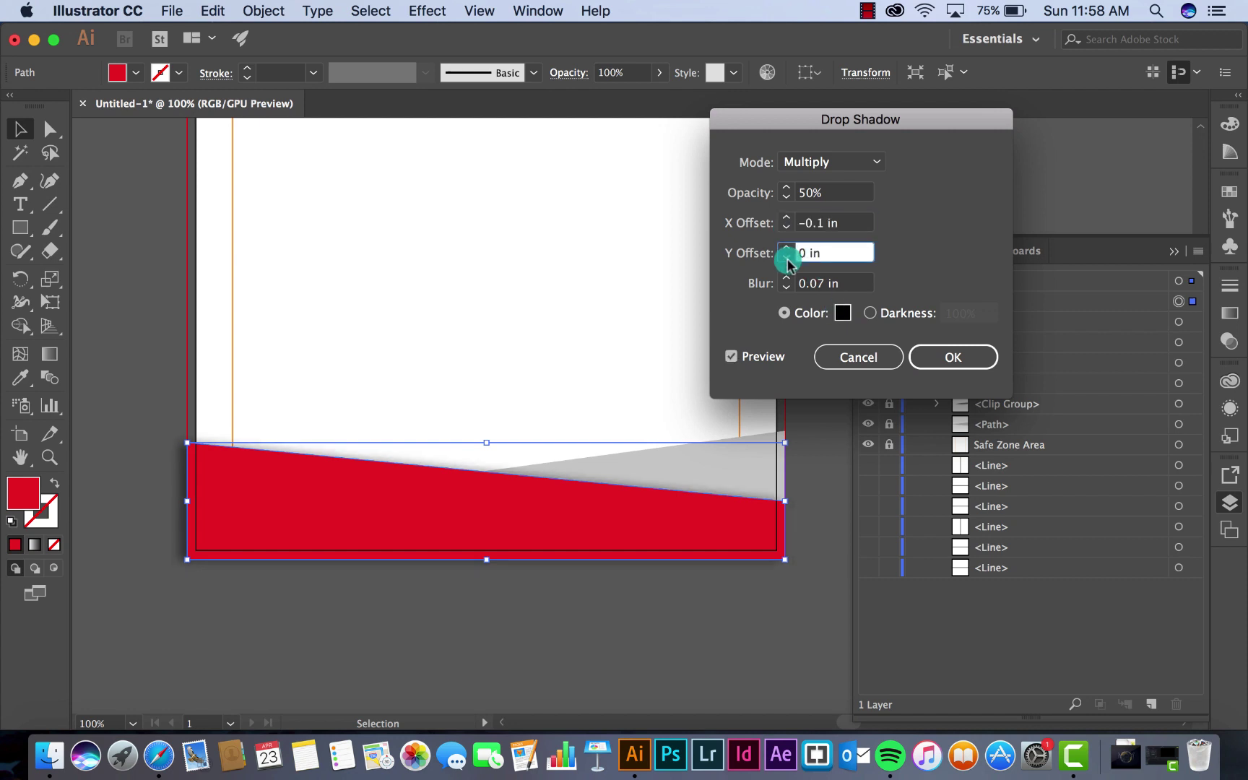
left_click(787, 259)
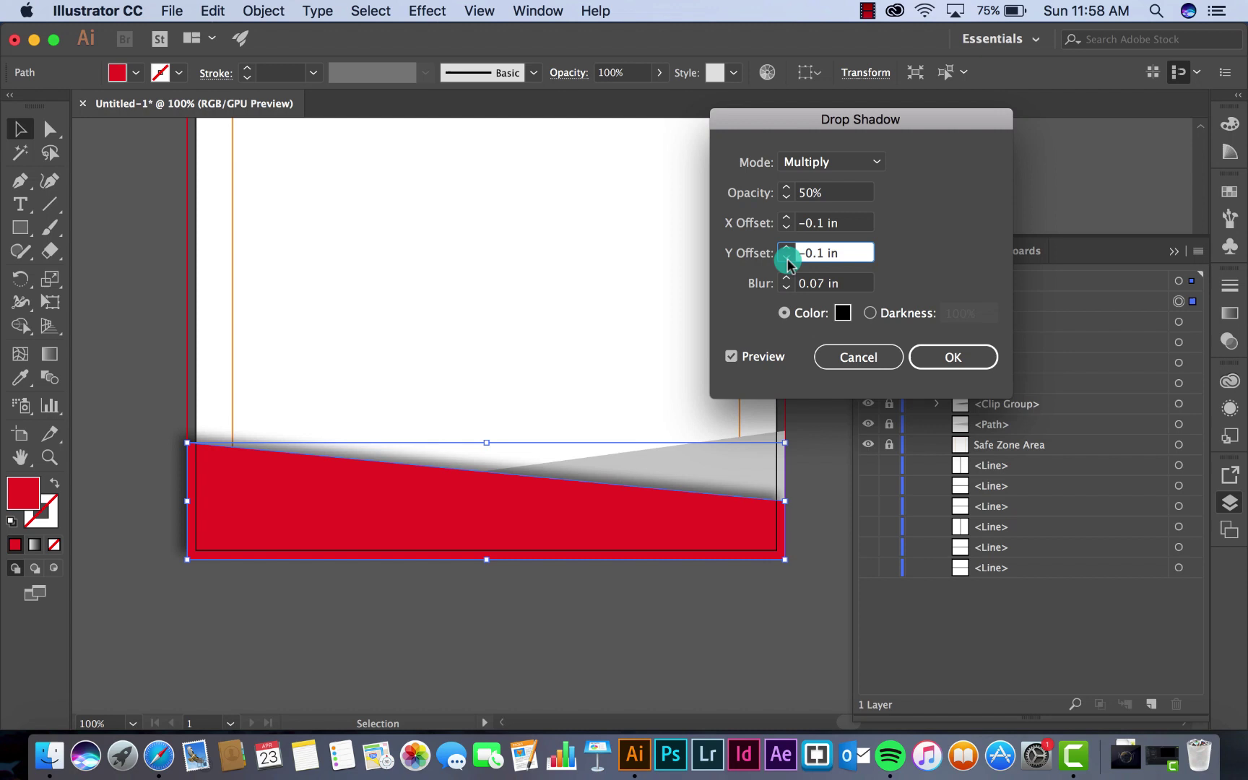
left_click(951, 357)
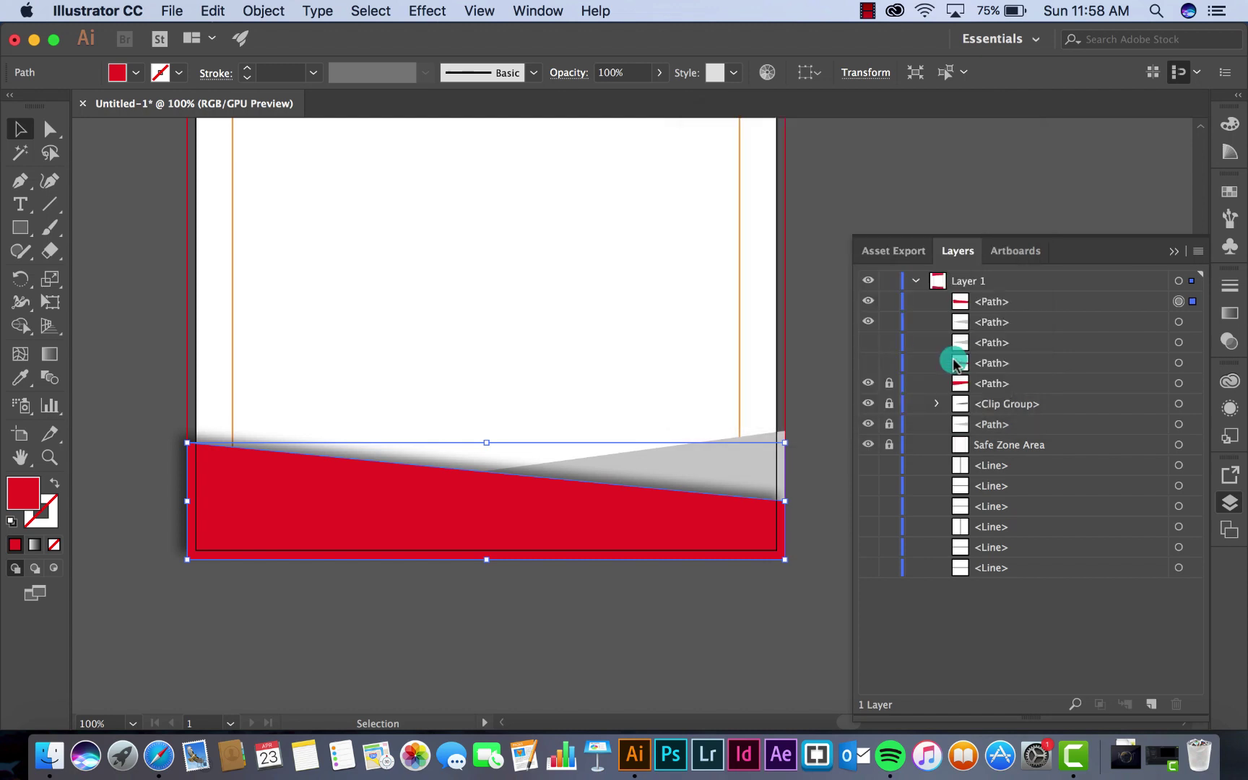
- Stack the grey triangle copy above the red band and clip the red band to the triangle
left_click_drag(1024, 327, 1044, 299)
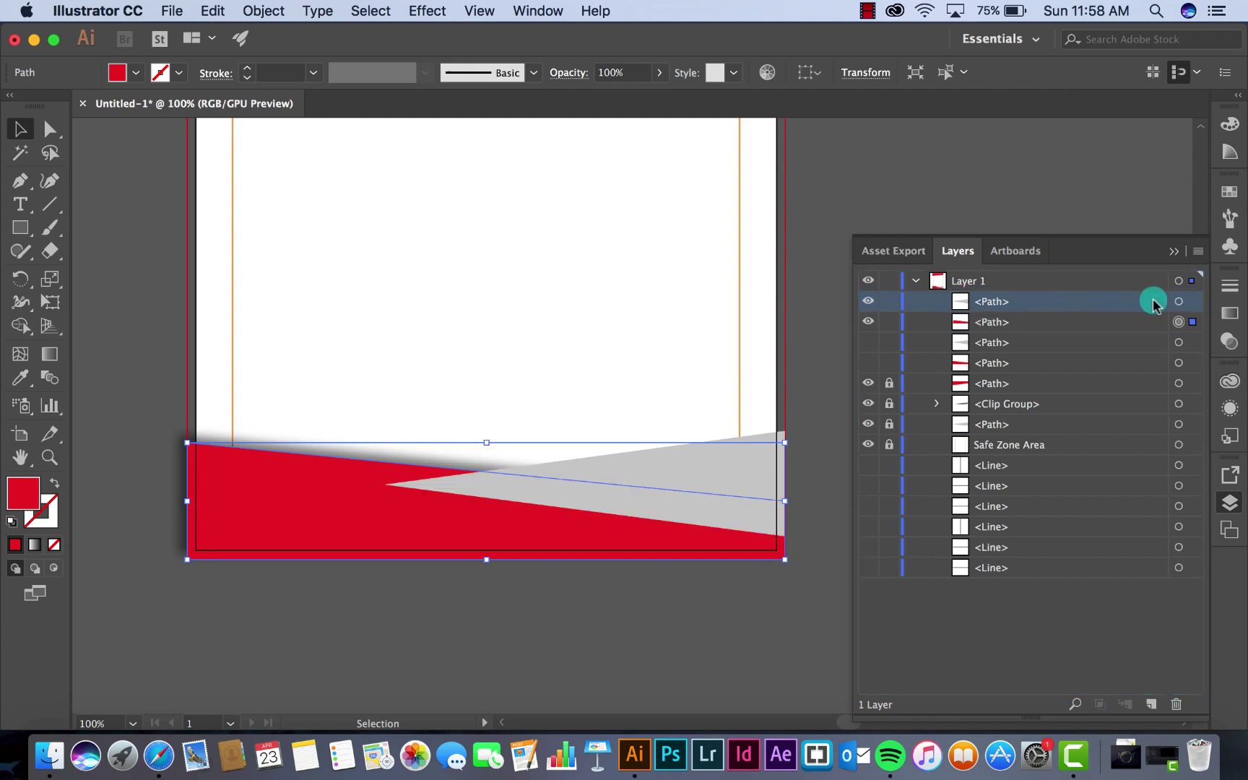
left_click(1179, 301)
left_click(1179, 322, "shift")
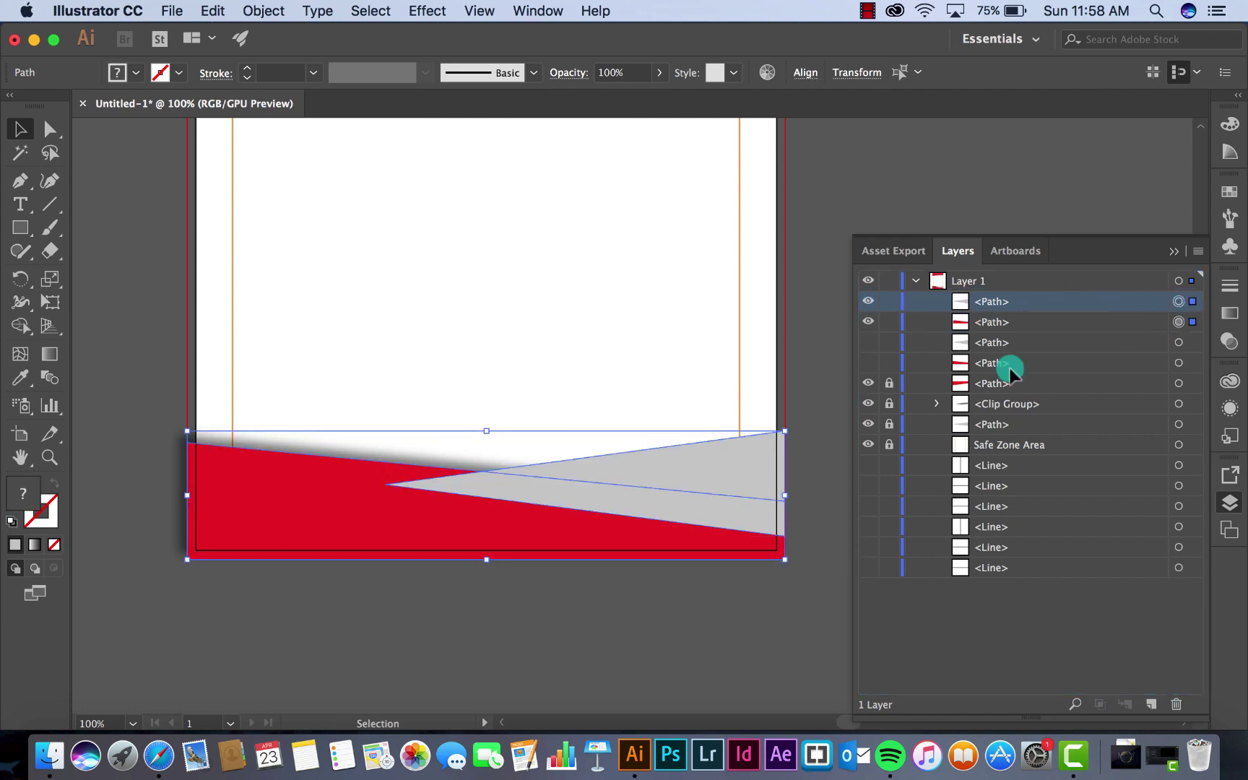
right_click(658, 488)
left_click(701, 553)
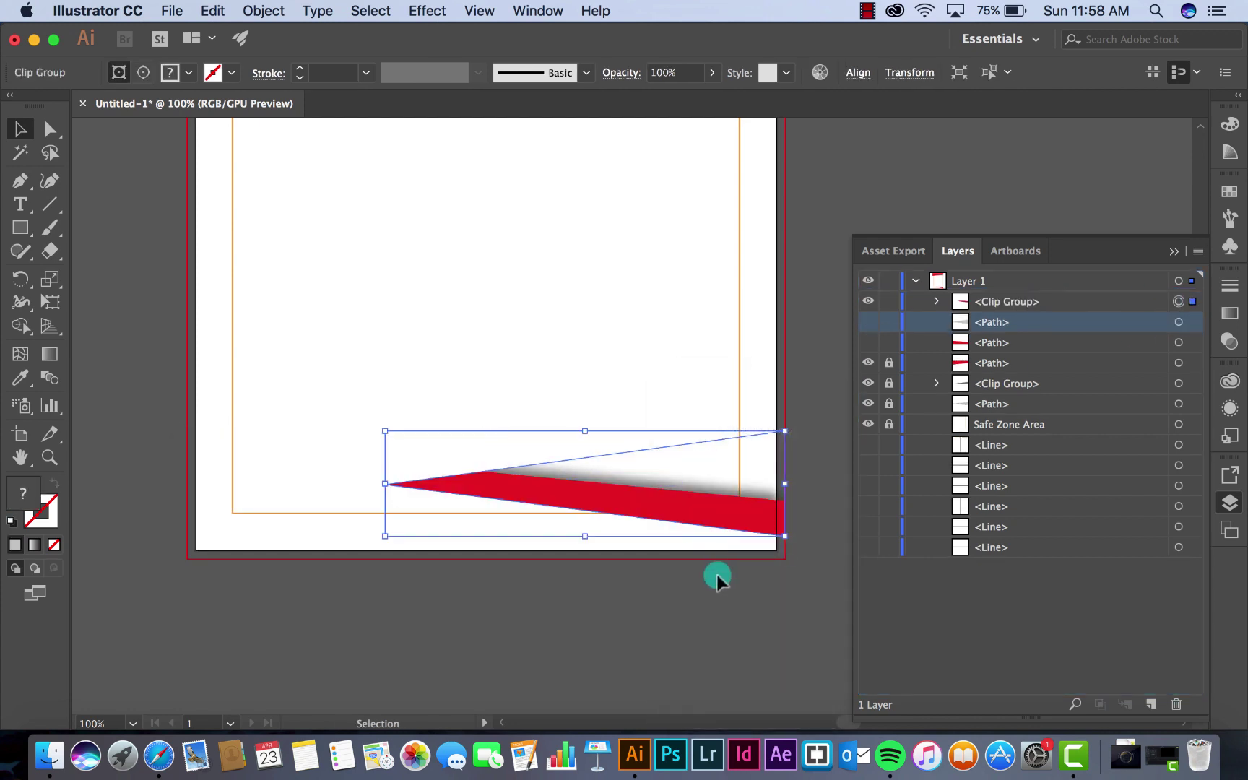
left_click(718, 575)
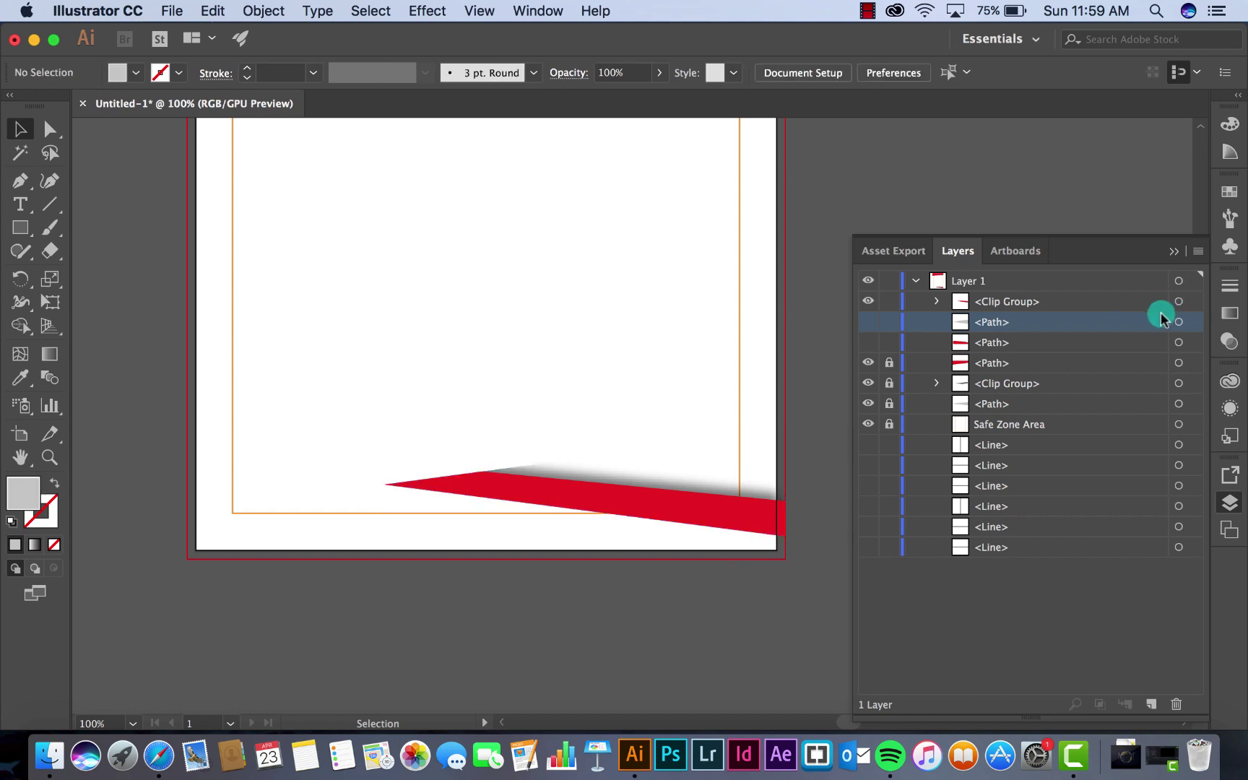
- Expand the clipped wedge's appearance so its shadow becomes real shapes
left_click(1179, 301)
left_click(264, 10)
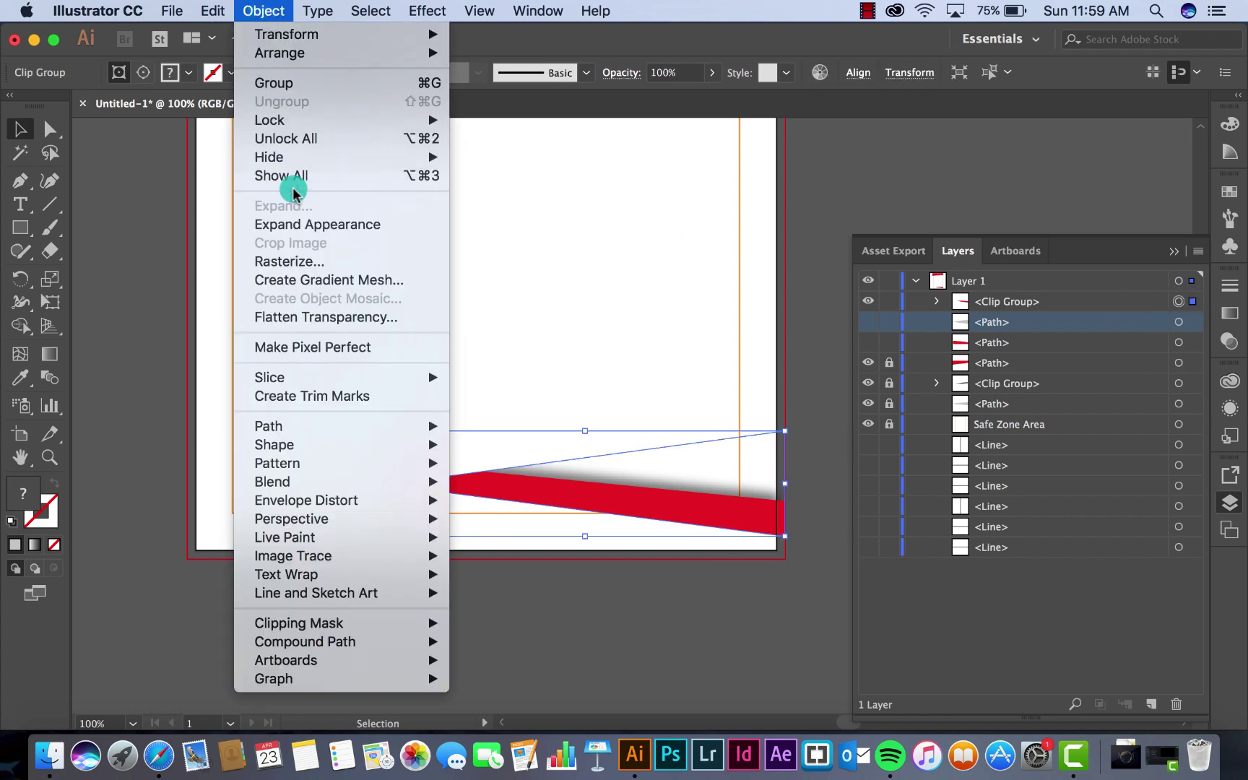
left_click(296, 223)
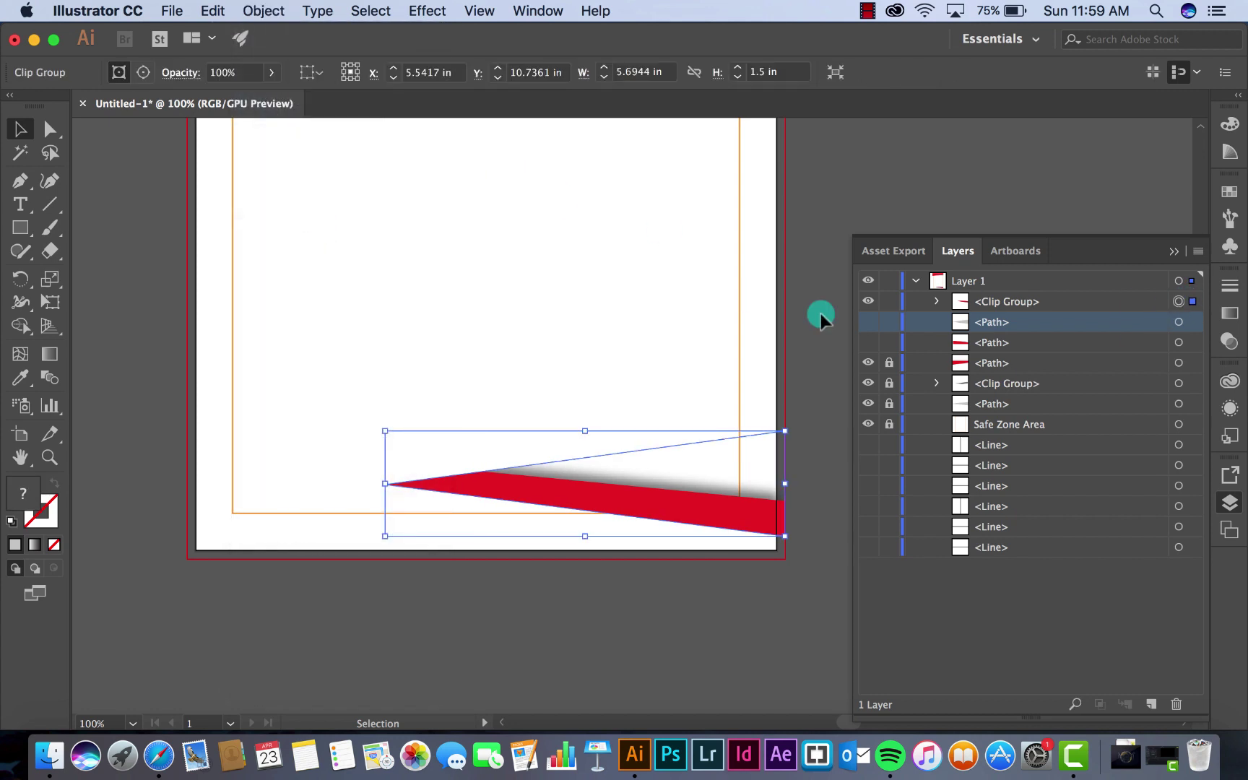
- Hide the red group inside the clip group, show the gradient and red footer shapes, and move the red shape up
left_click(937, 303)
left_click(961, 343)
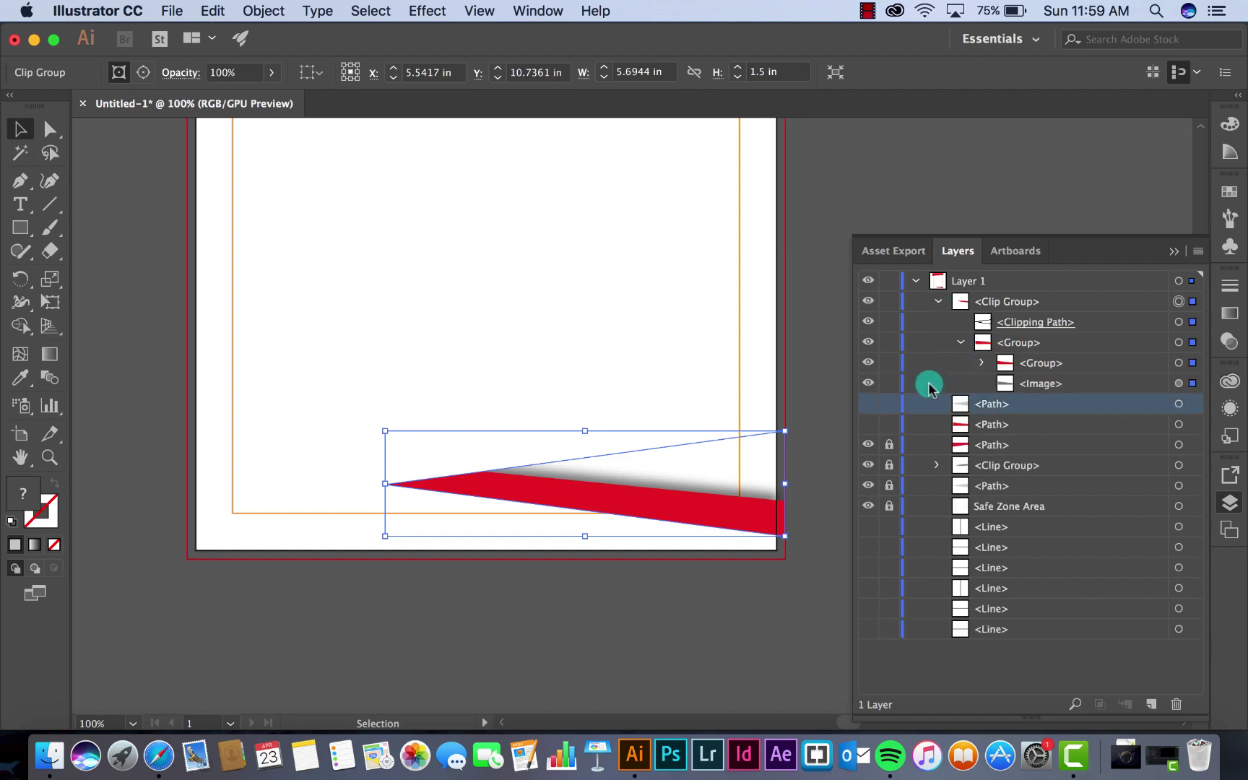
left_click(868, 362)
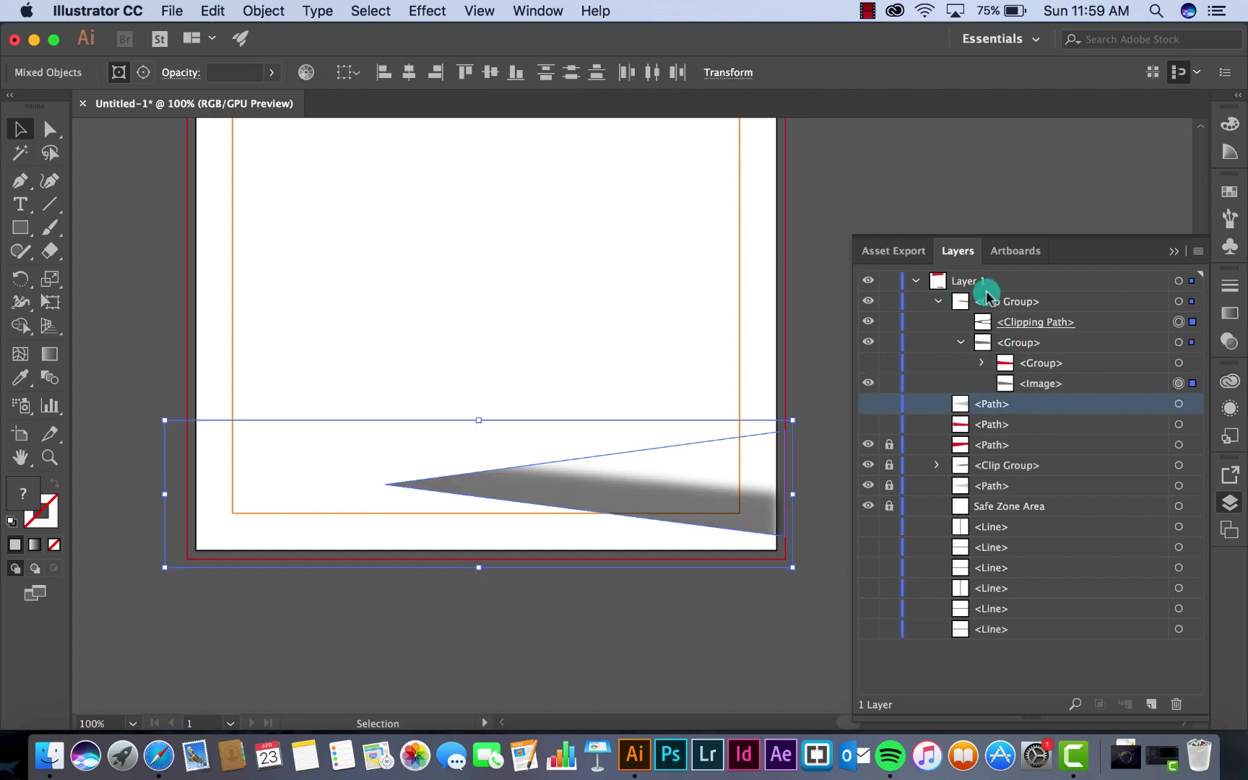
left_click(938, 302)
left_click(907, 324)
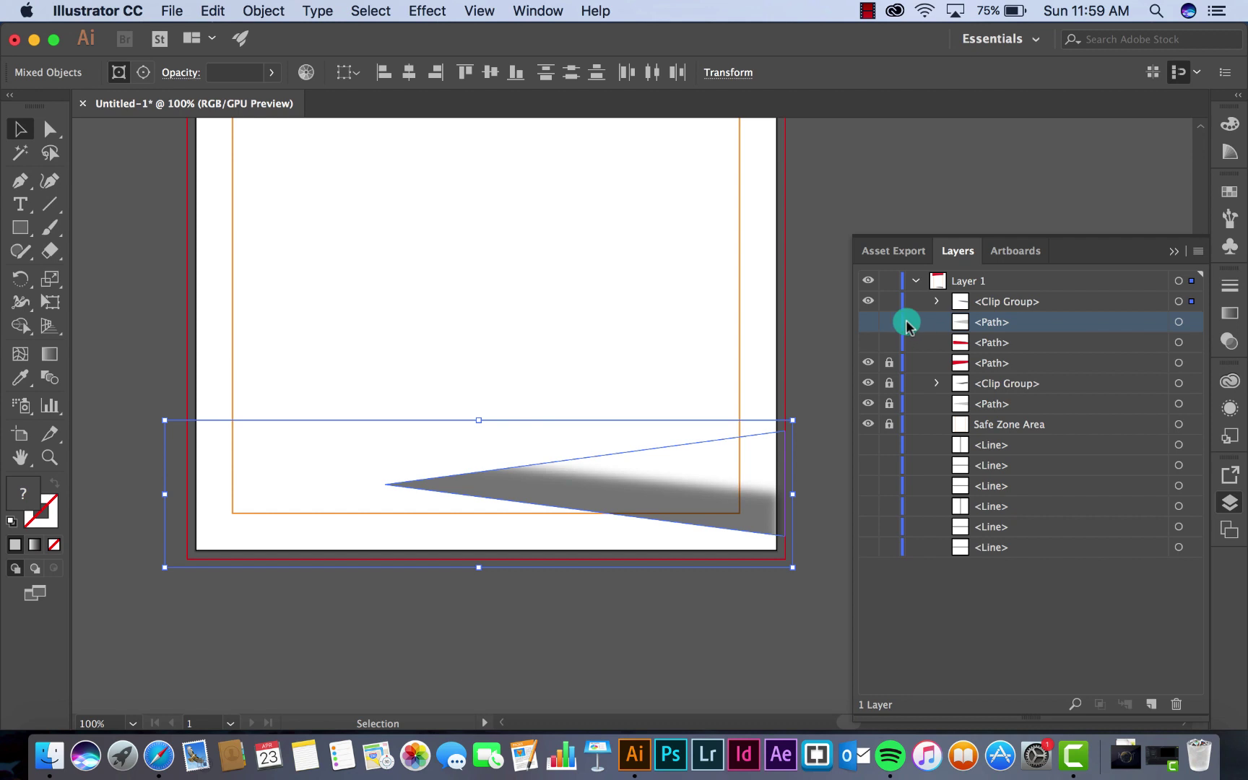
left_click(868, 322)
left_click(868, 343)
left_click_drag(992, 341, 1009, 316)
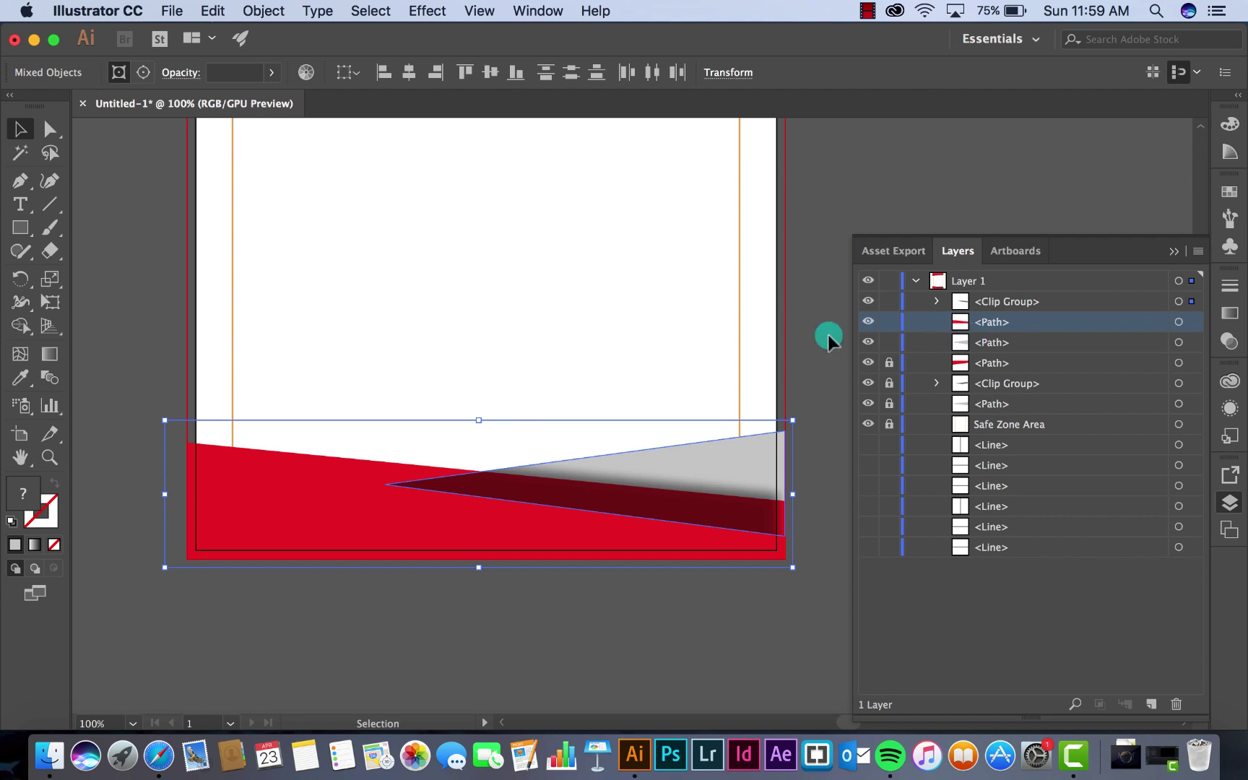
- Move the red footer shape above the shadow wedge in Layers and zoom out to see the whole page
left_click(806, 338)
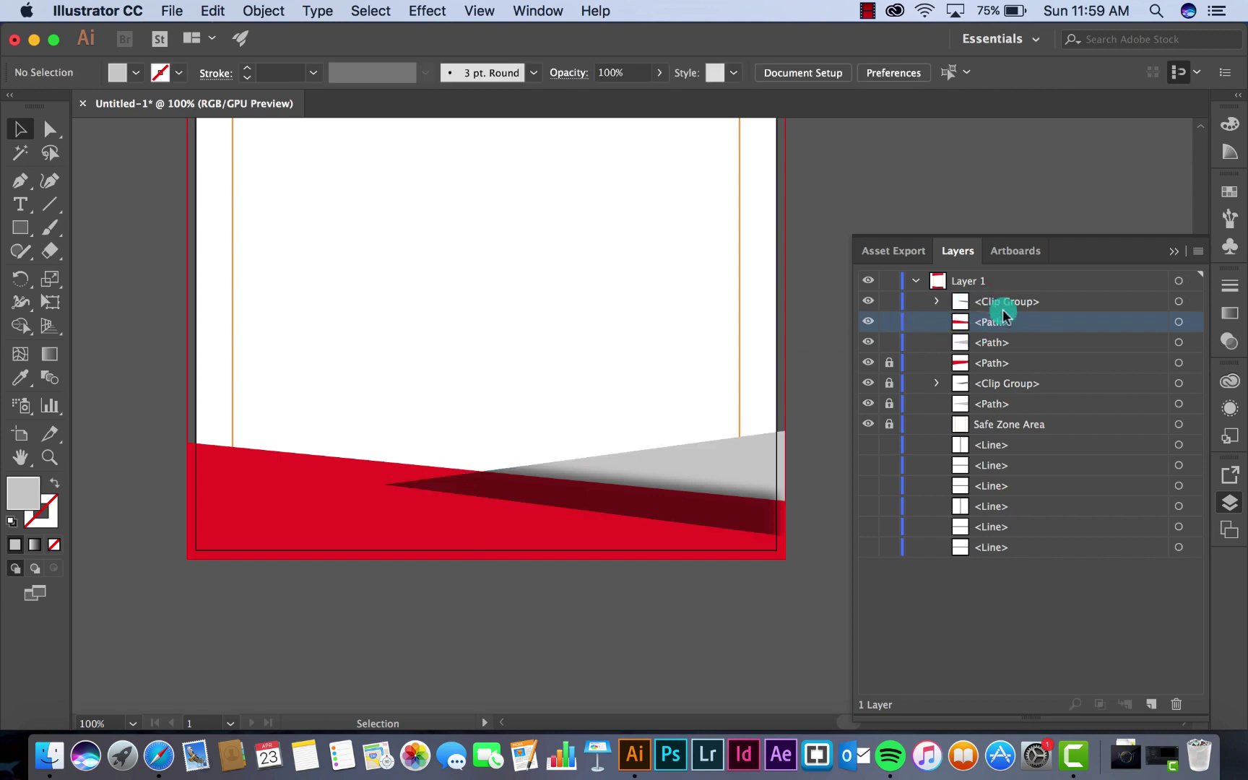
left_click_drag(1008, 309, 999, 325)
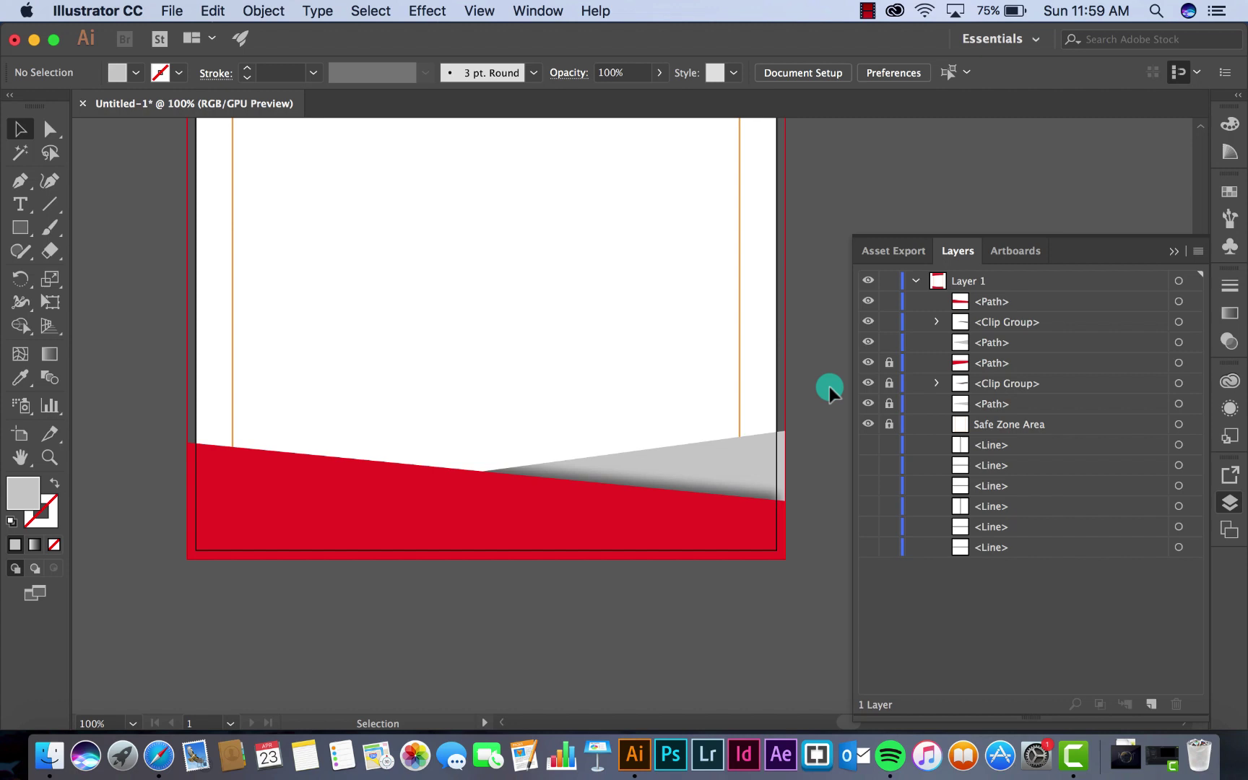
key("super+minus")
scroll(760, 429, "up", 5)
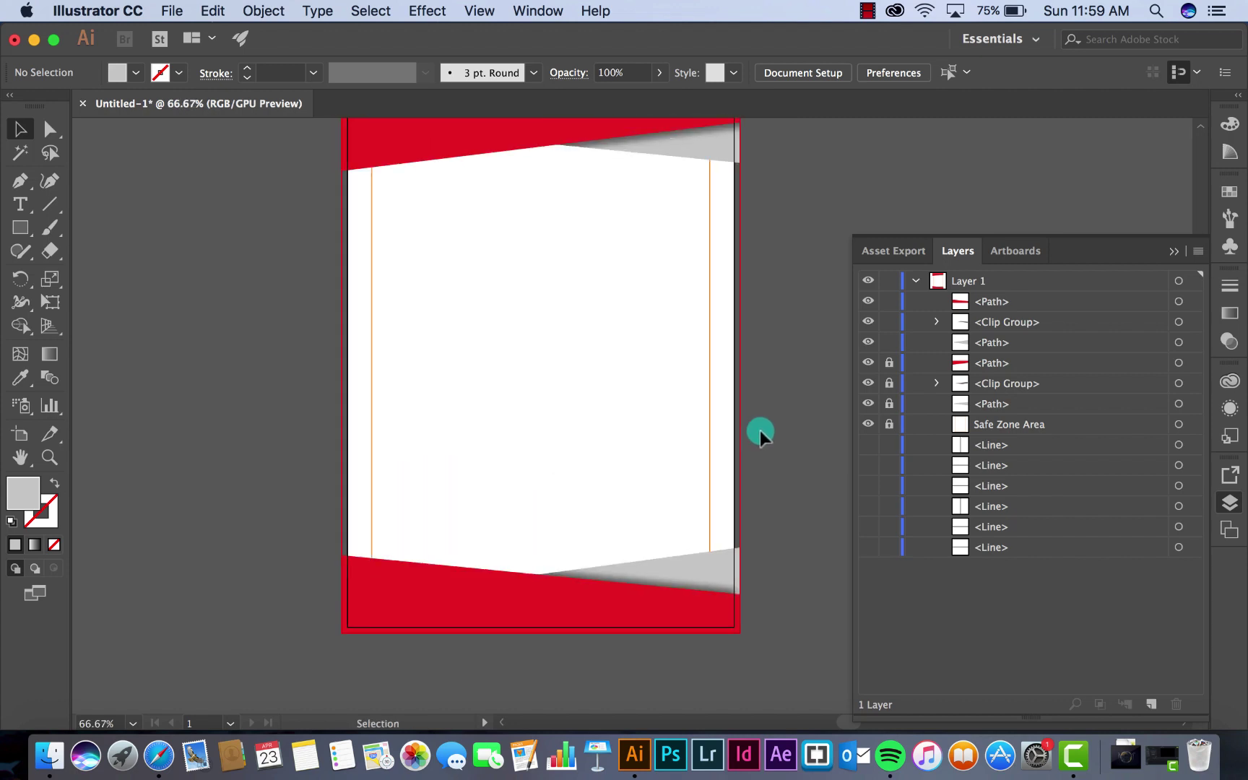
scroll(760, 430, "down", 1)
scroll(760, 430, "right", 1)
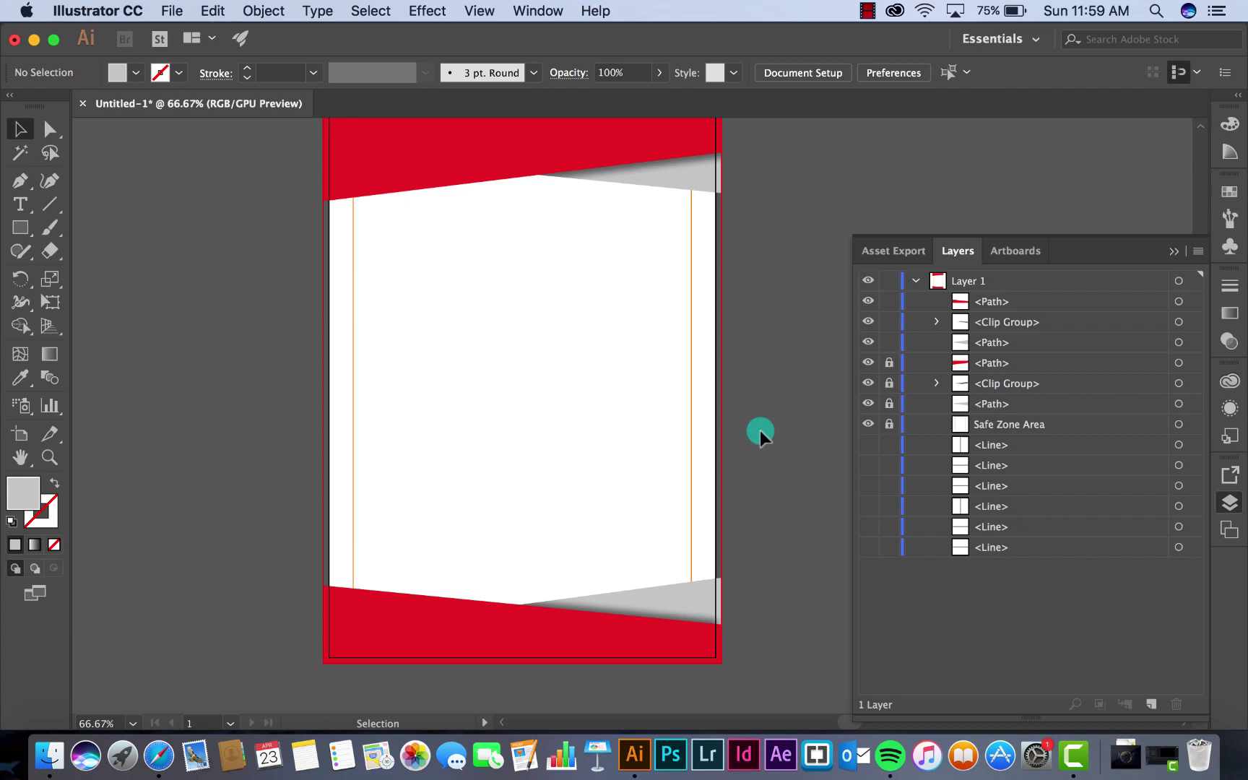
scroll(760, 430, "up", 1)
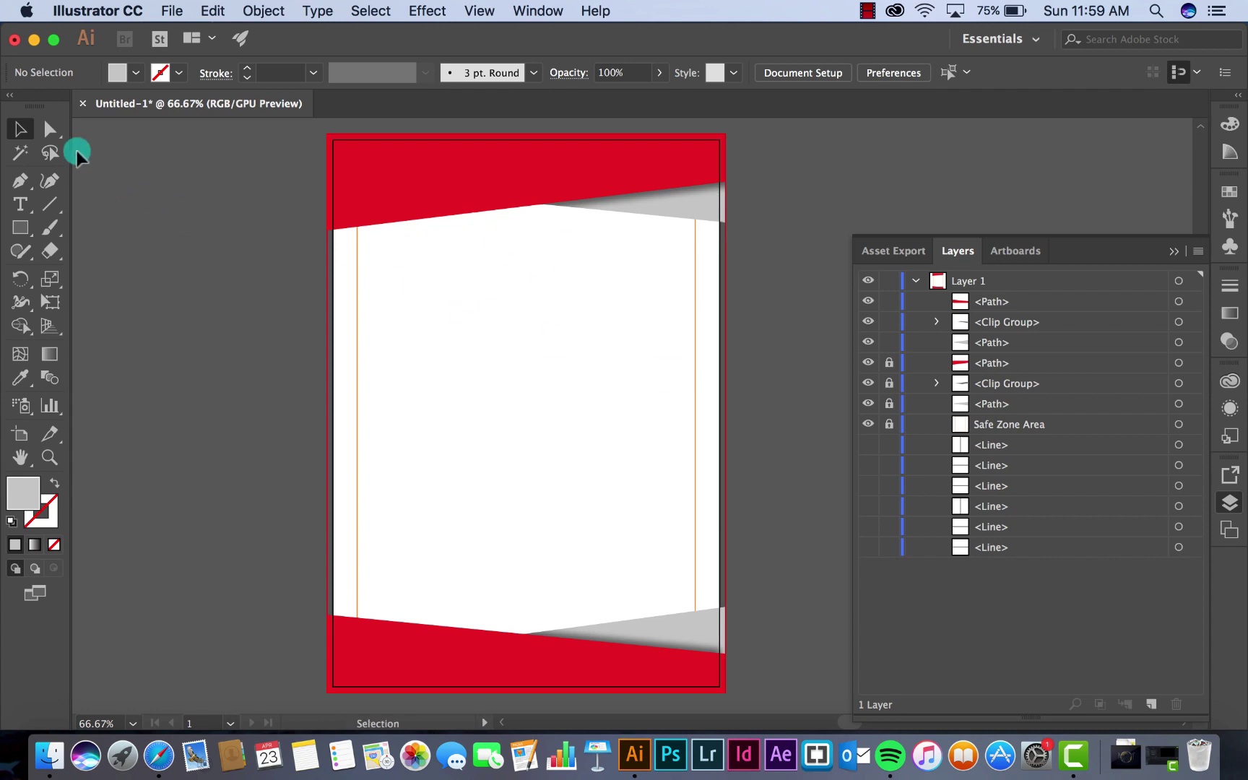
- Open O3EKFX1.eps from Dhi Tutorial > Illustrator > Circular-Wave-Logo-Template
left_click(172, 11)
mouse_move(214, 90)
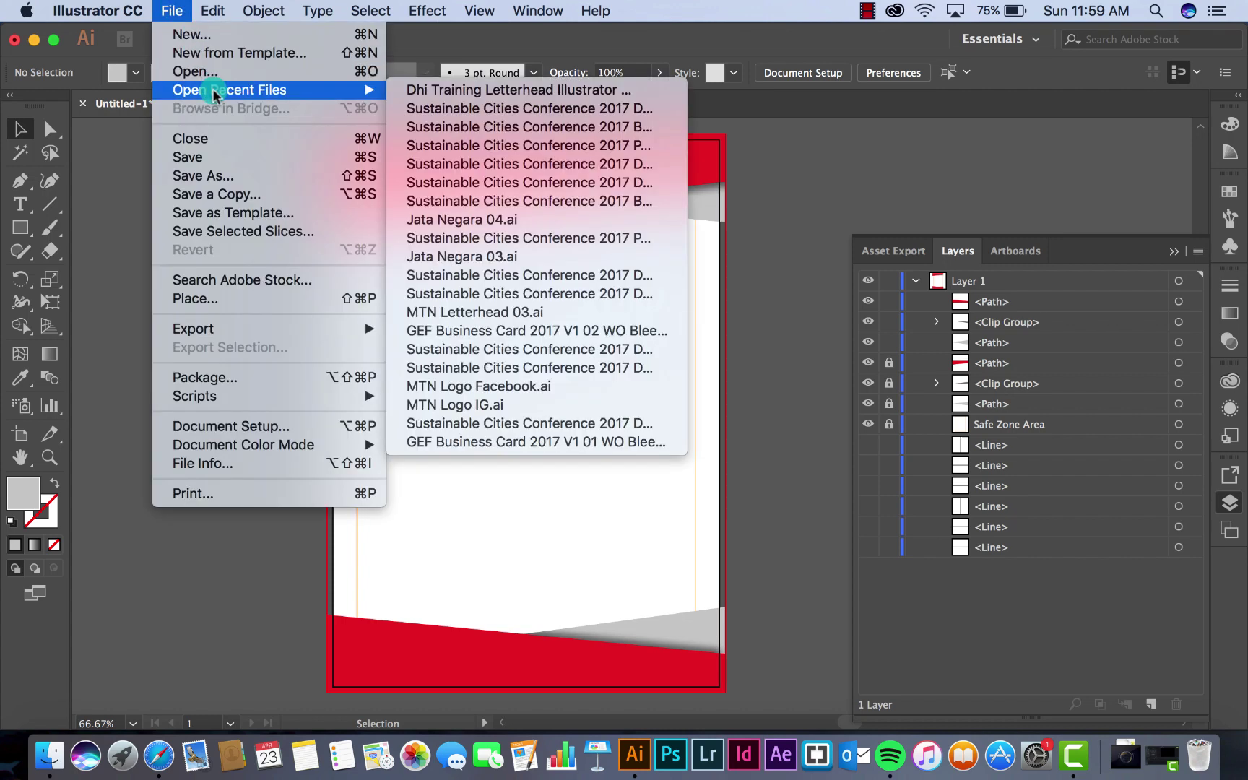
left_click(262, 71)
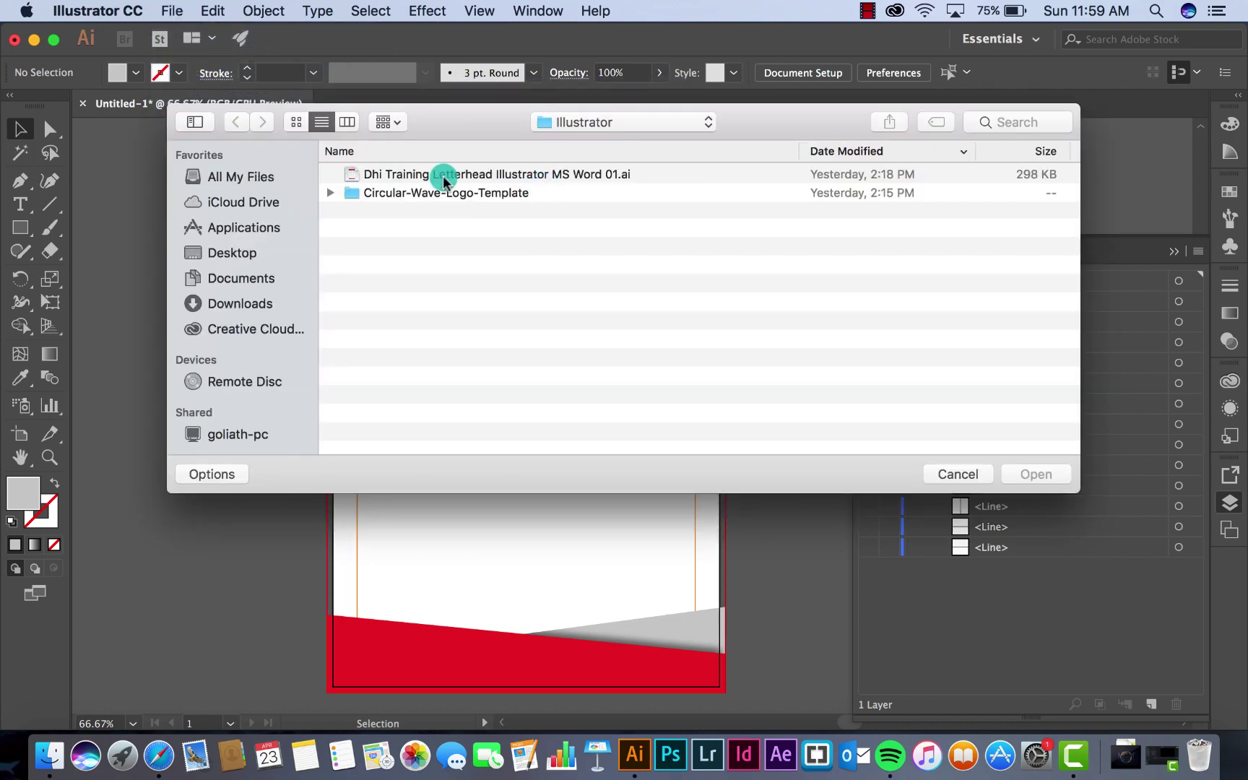
left_click(590, 125)
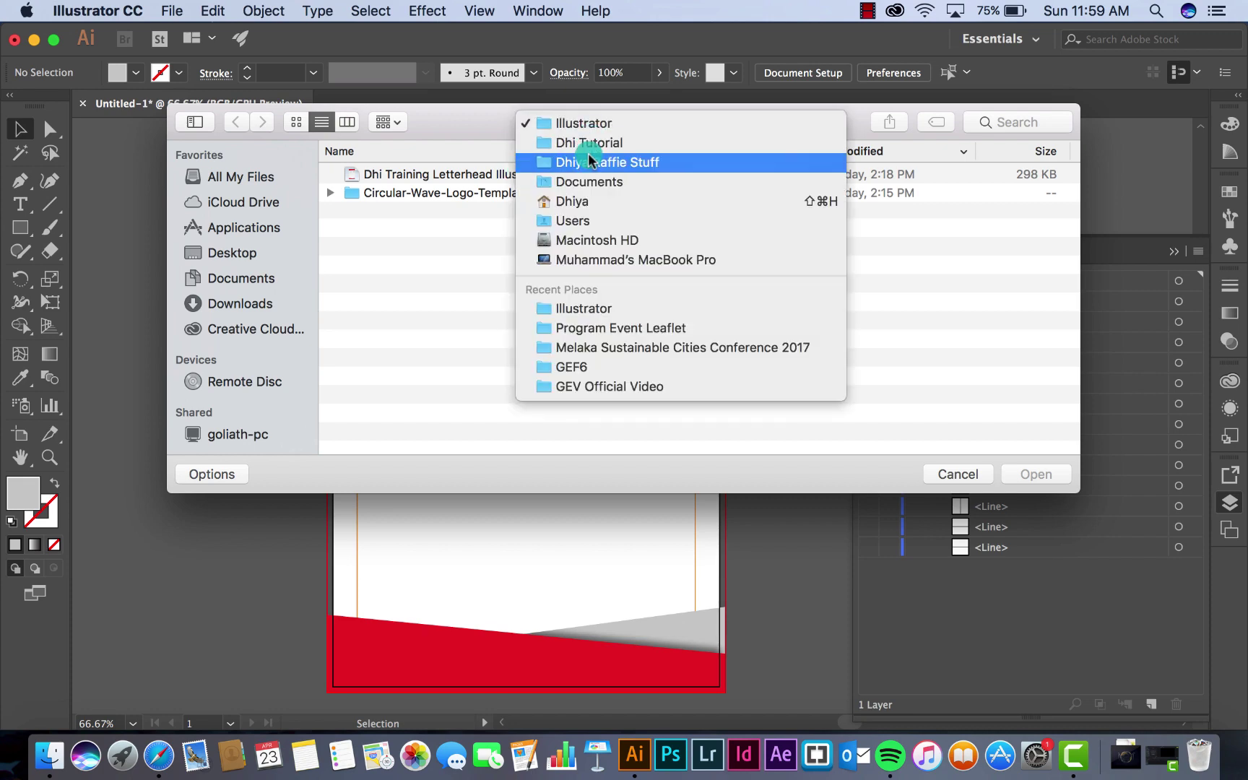
left_click(591, 144)
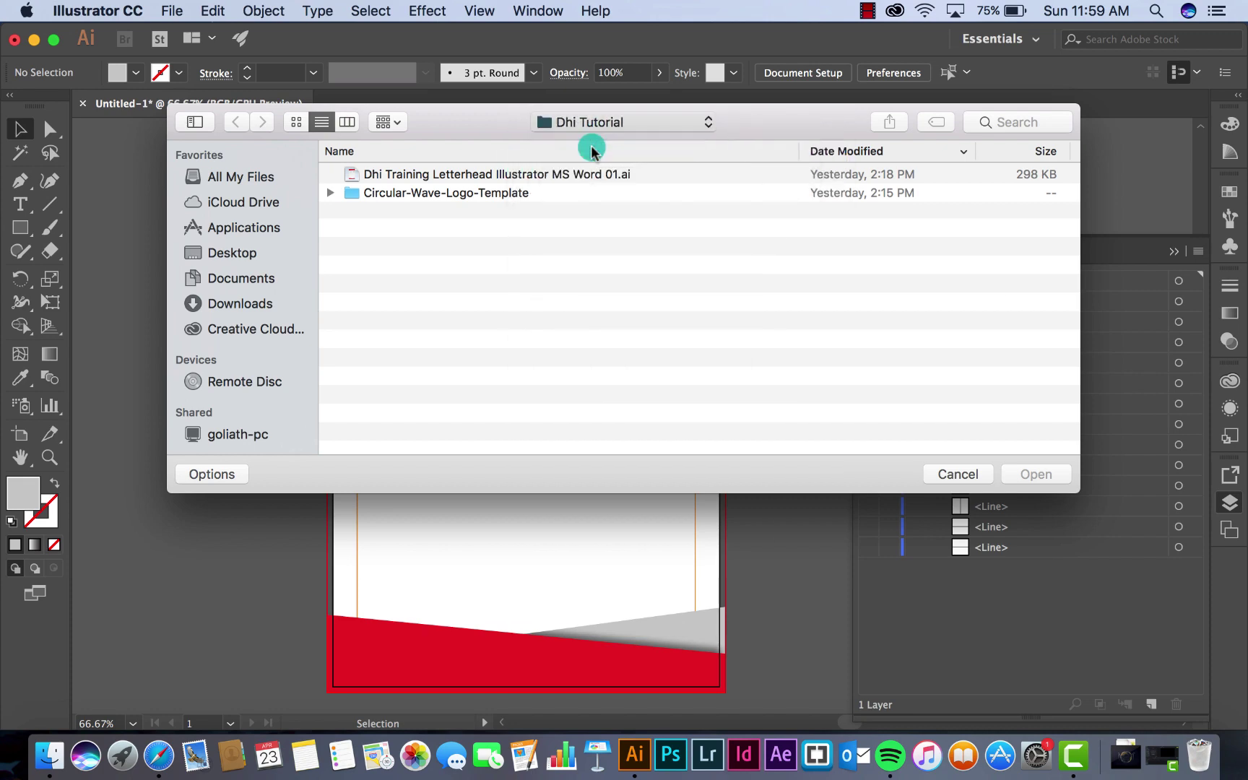
left_click(330, 192)
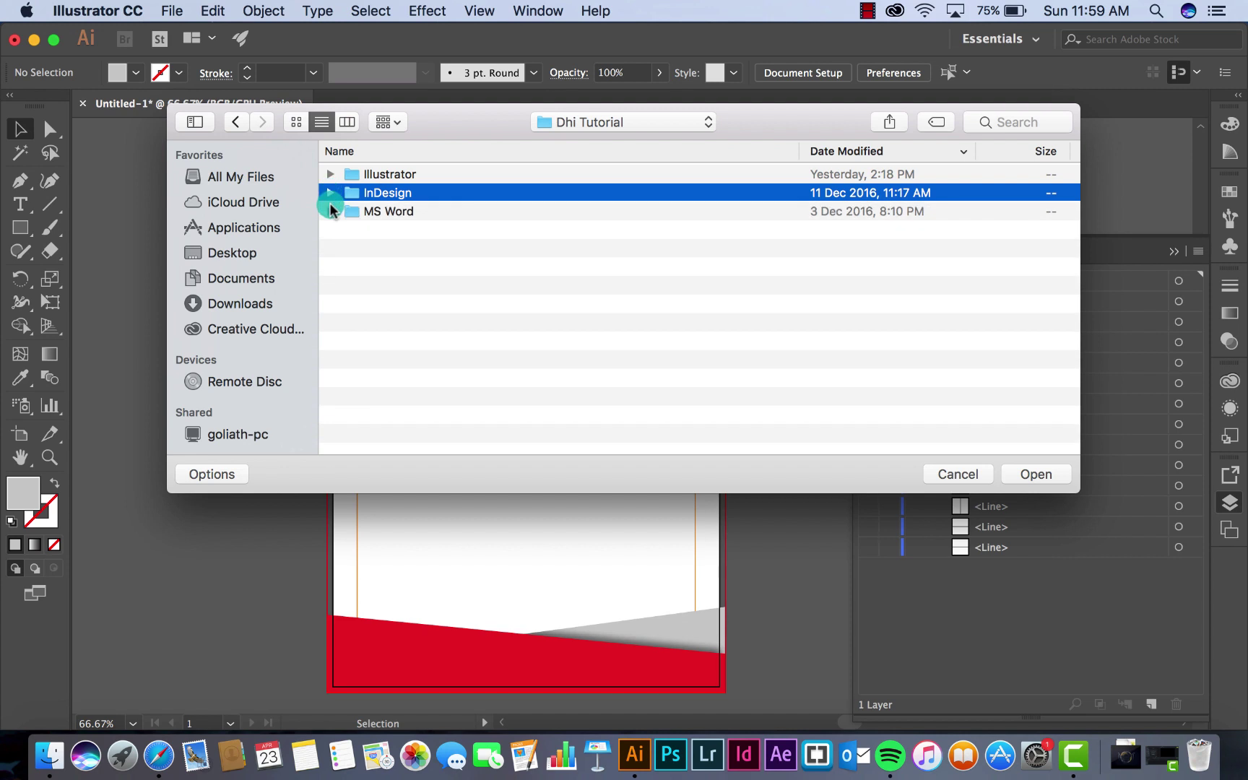
left_click(330, 174)
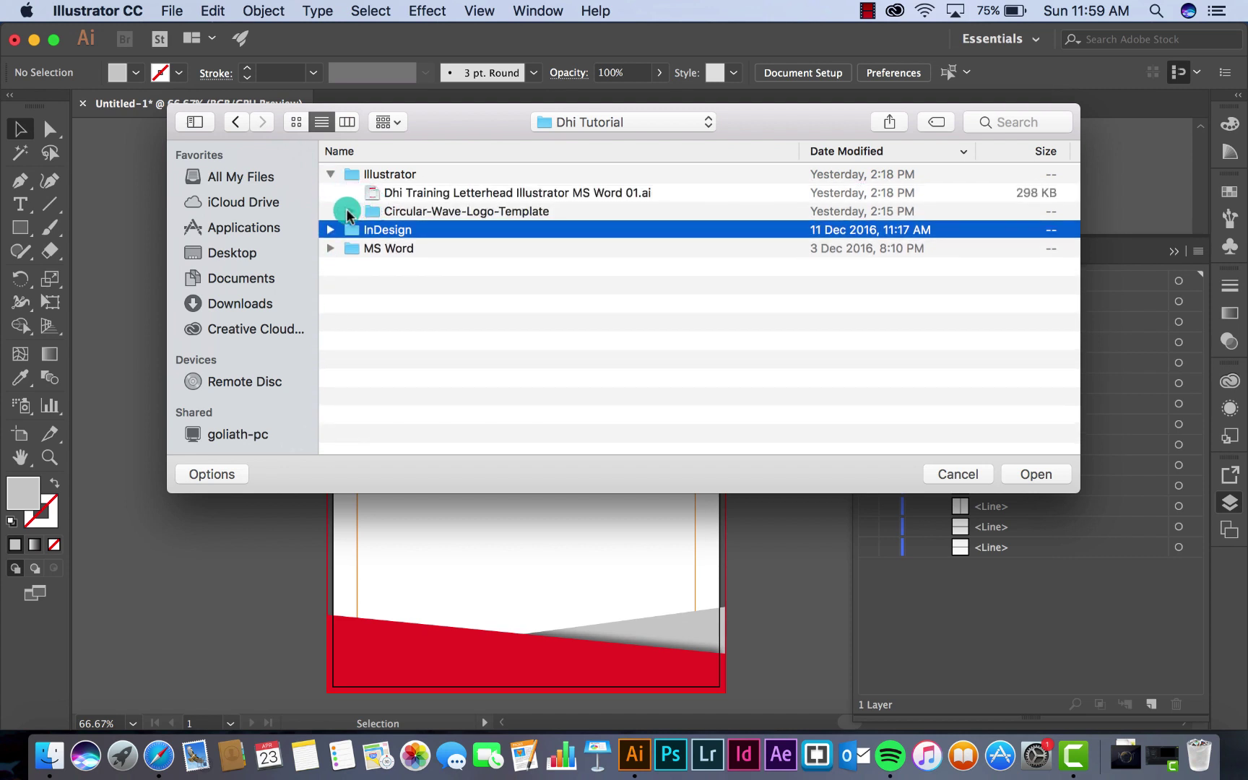
left_click(349, 212)
left_click(437, 287)
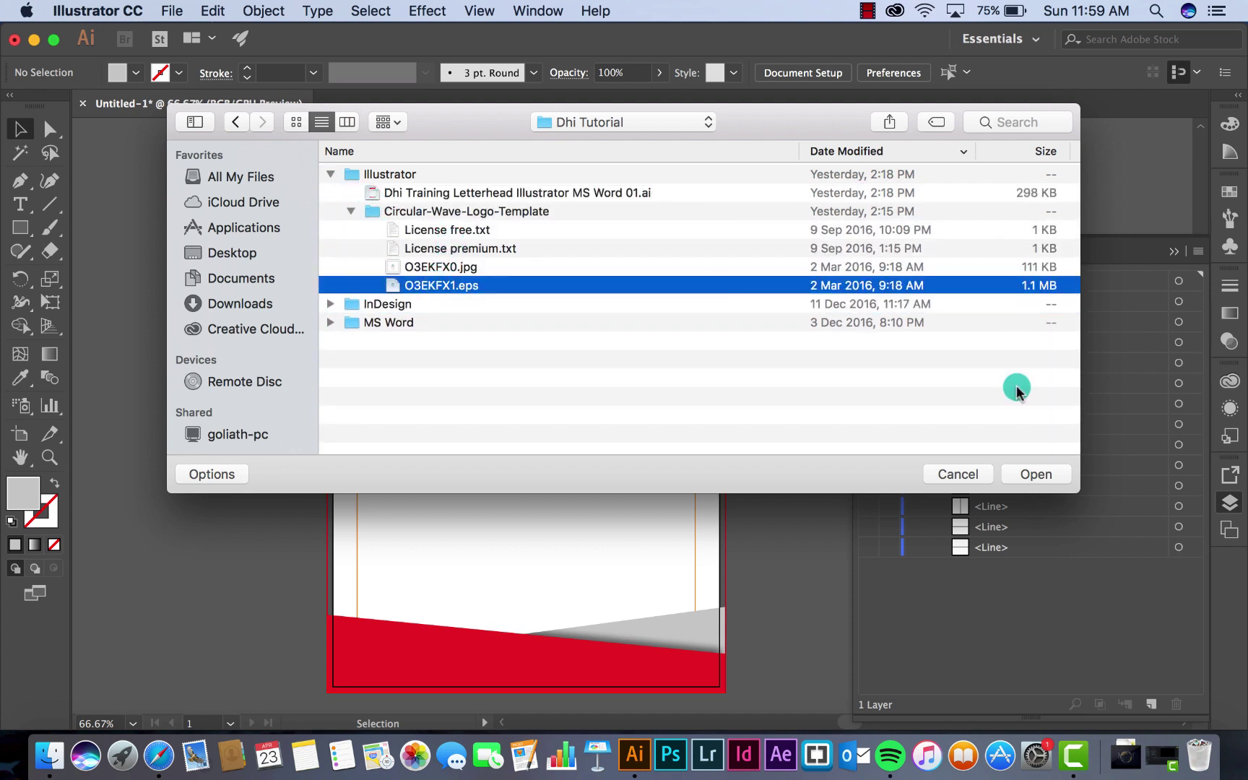
left_click(1044, 473)
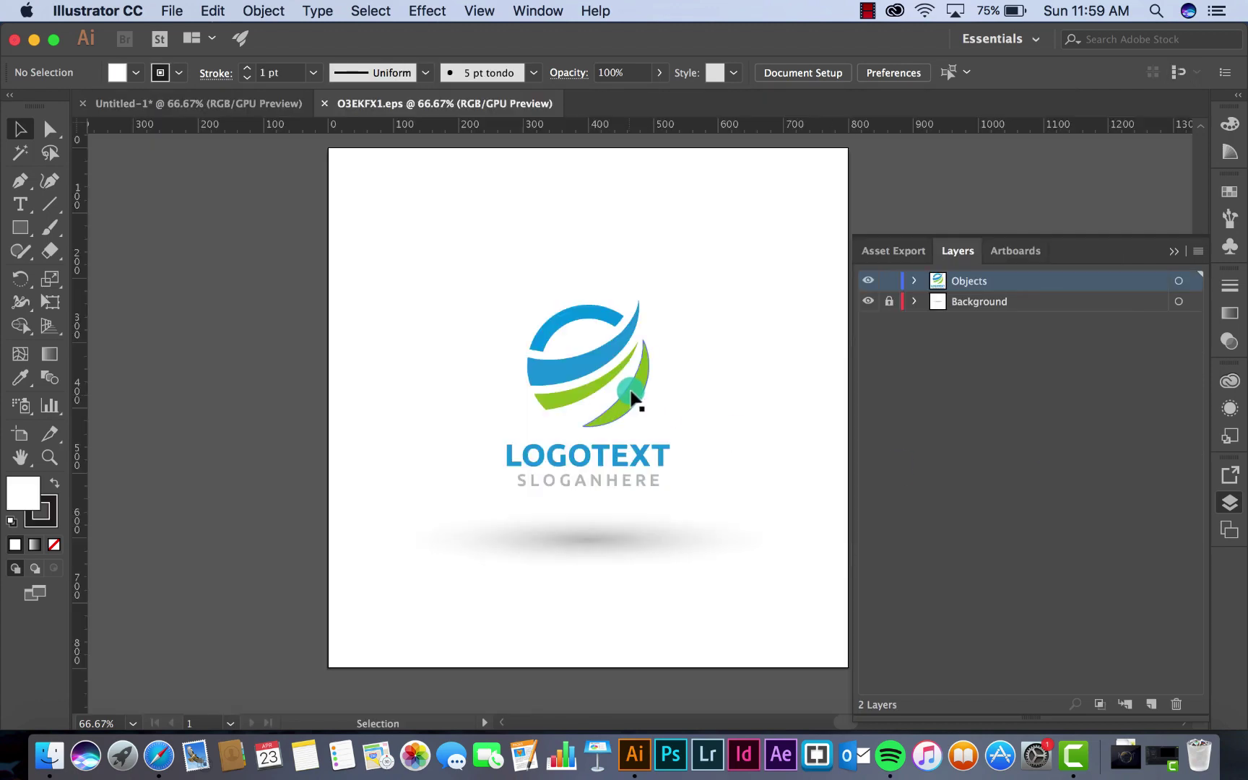
- Copy the logo symbol from O3EKFX1.eps and paste it into the Untitled-1 letterhead
left_click(572, 365)
left_click(213, 10)
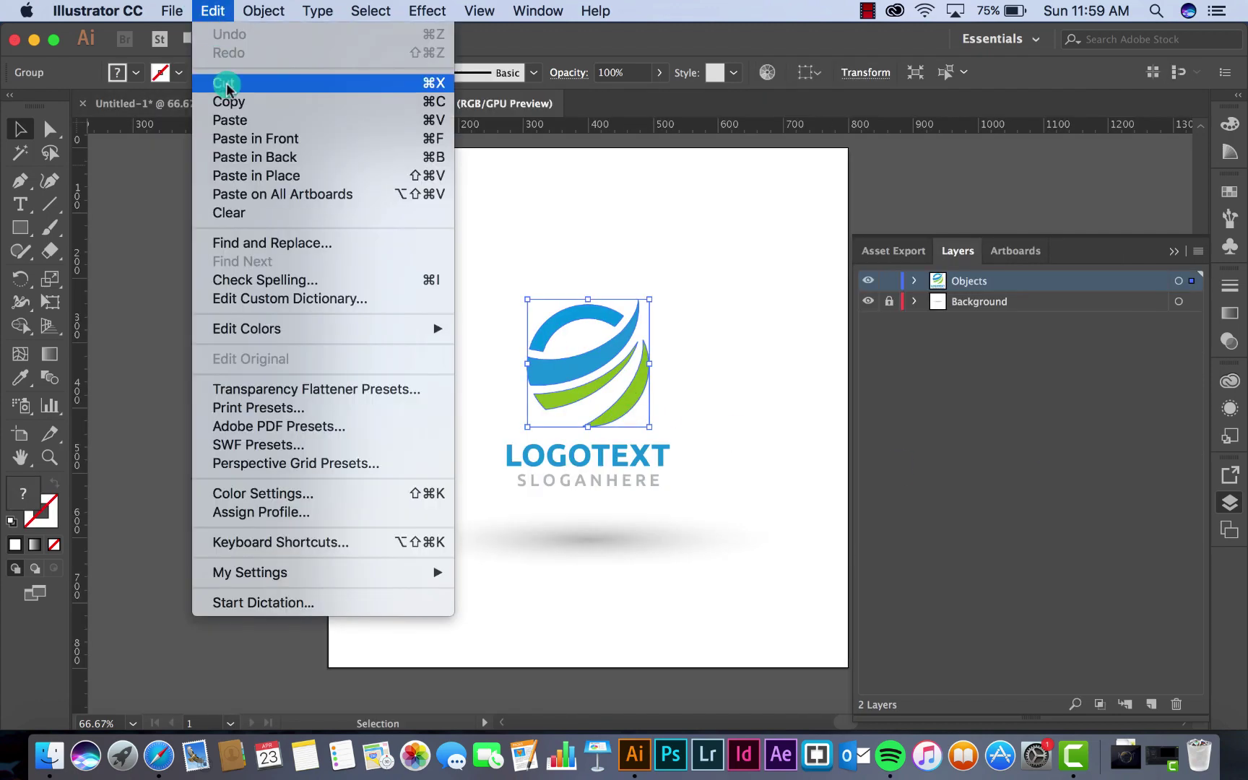
left_click(221, 101)
left_click(201, 103)
key("cmd+v")
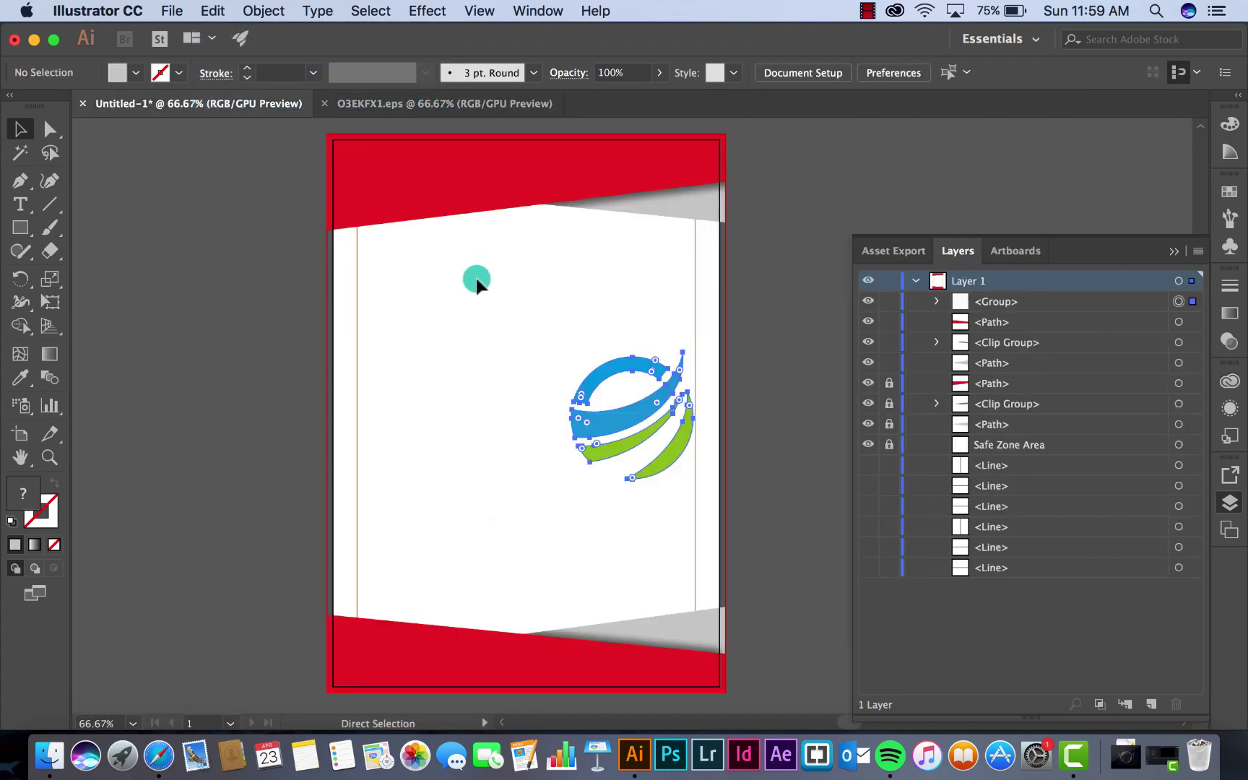
- Shrink the pasted logo and position it at the top right, just below the red header
left_click_drag(630, 362, 658, 234)
left_click(616, 301)
left_click(760, 253)
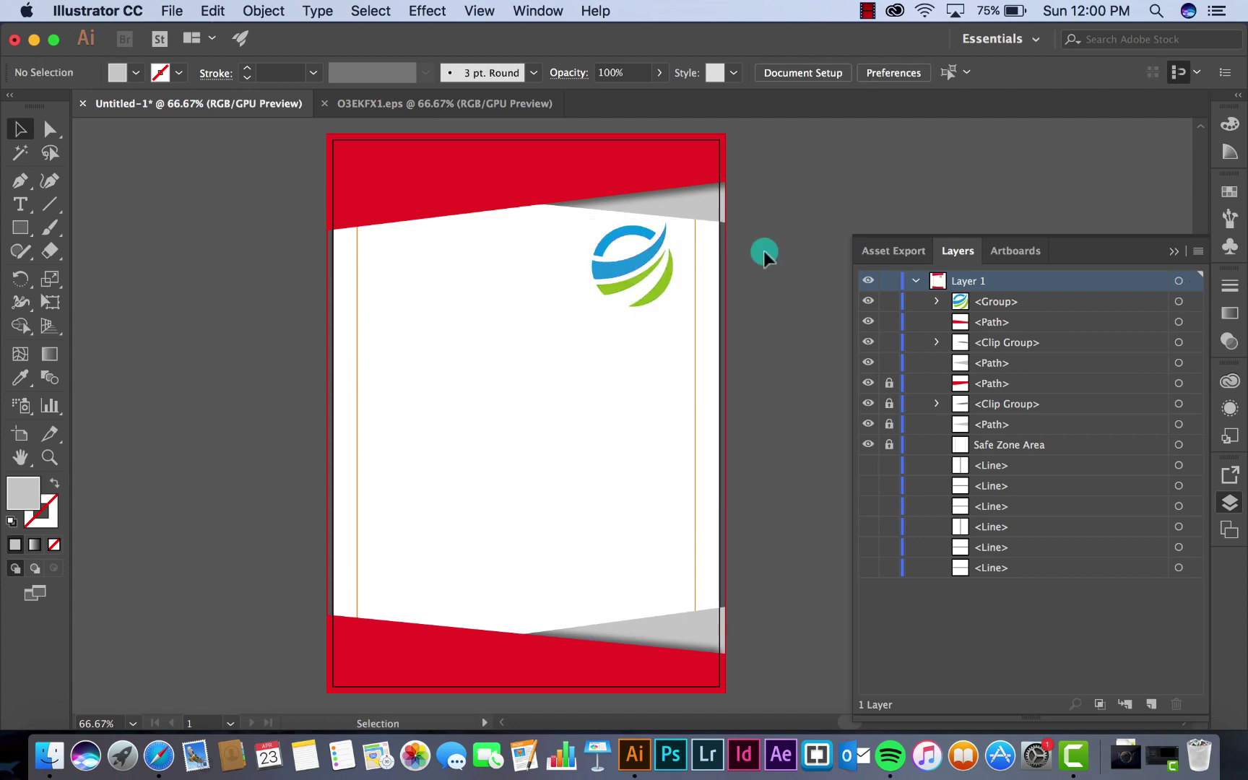
mouse_move(650, 284)
left_mouse_down()
mouse_move(650, 269)
mouse_move(659, 291)
left_mouse_up()
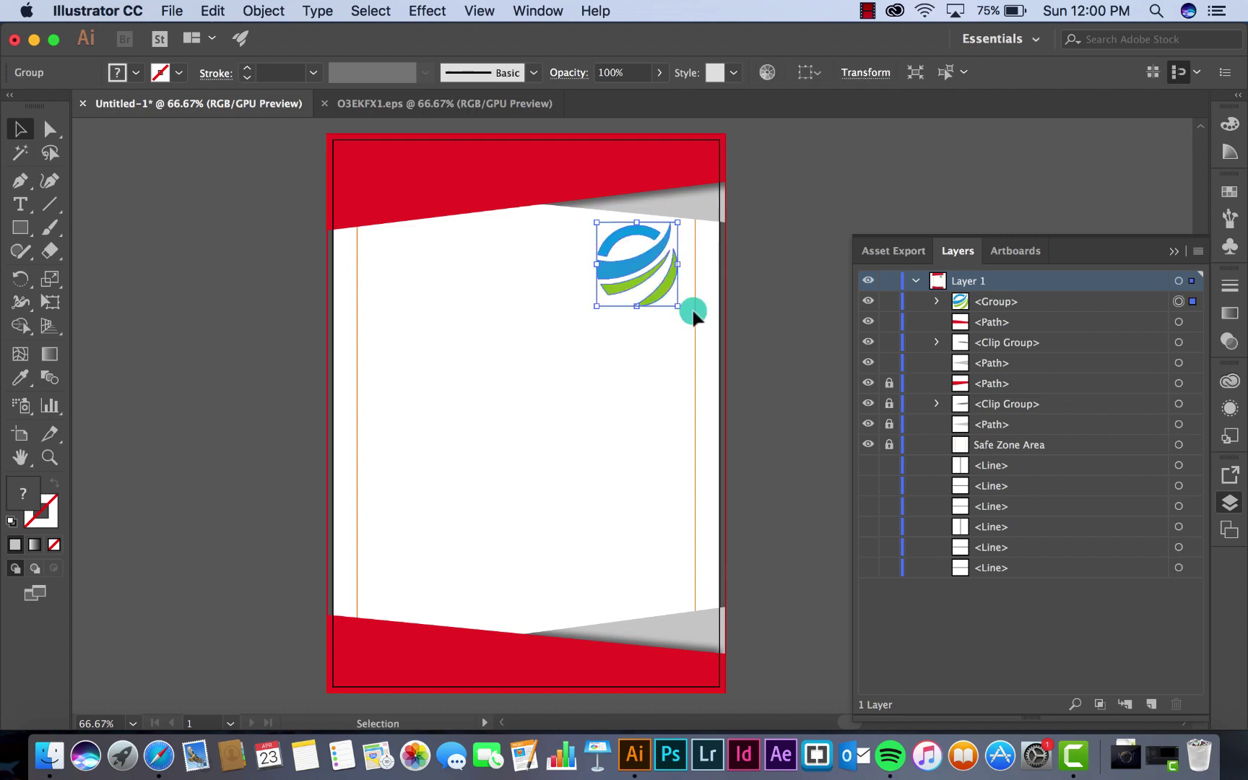
left_click(715, 318)
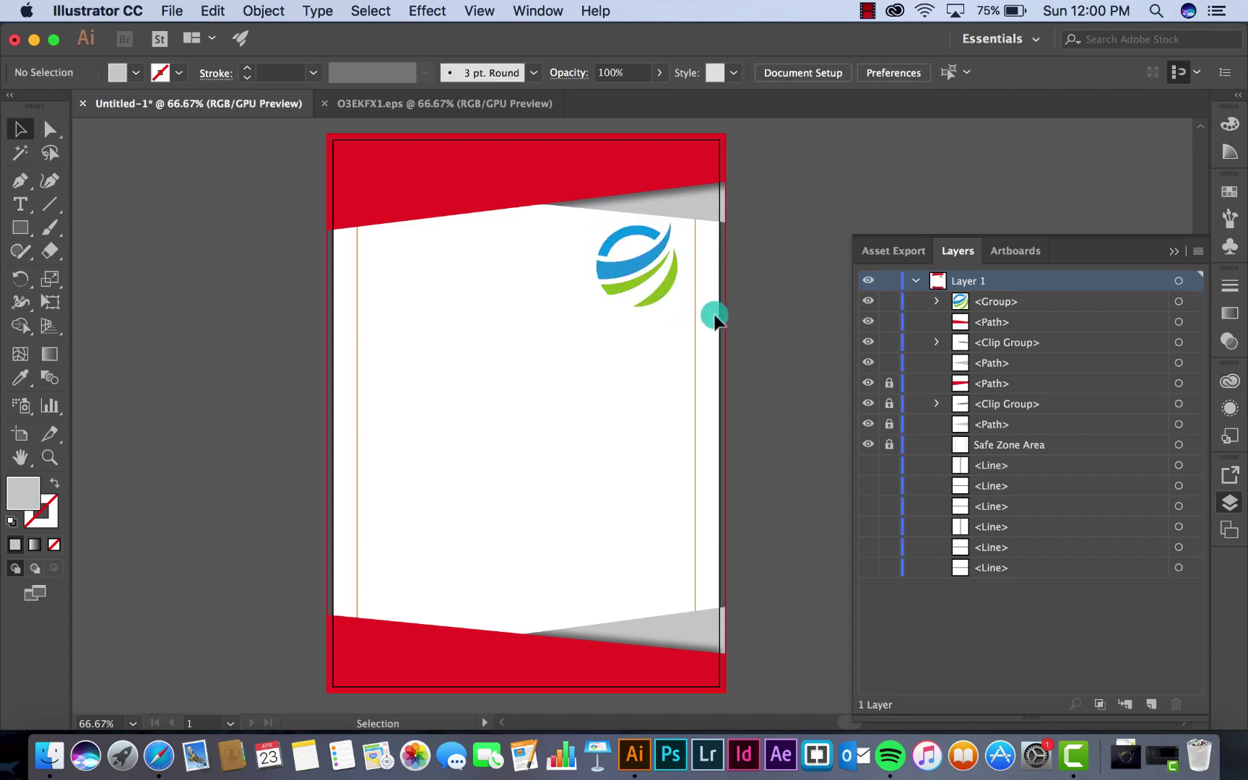
- Lock the logo group, then add a Lorem ipsum area-type box and move it toward the footer
left_click(18, 206)
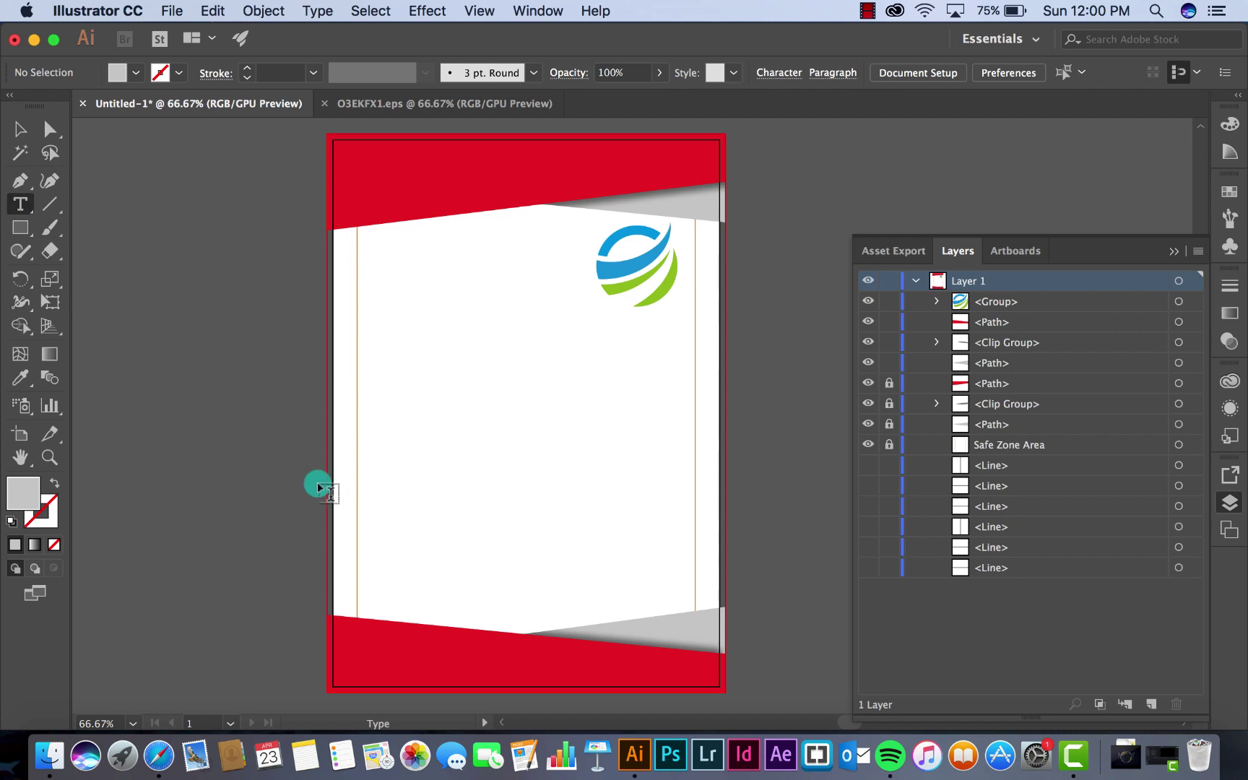
left_click(890, 302)
left_click_drag(368, 522, 674, 576)
scroll(674, 577, "down", 2)
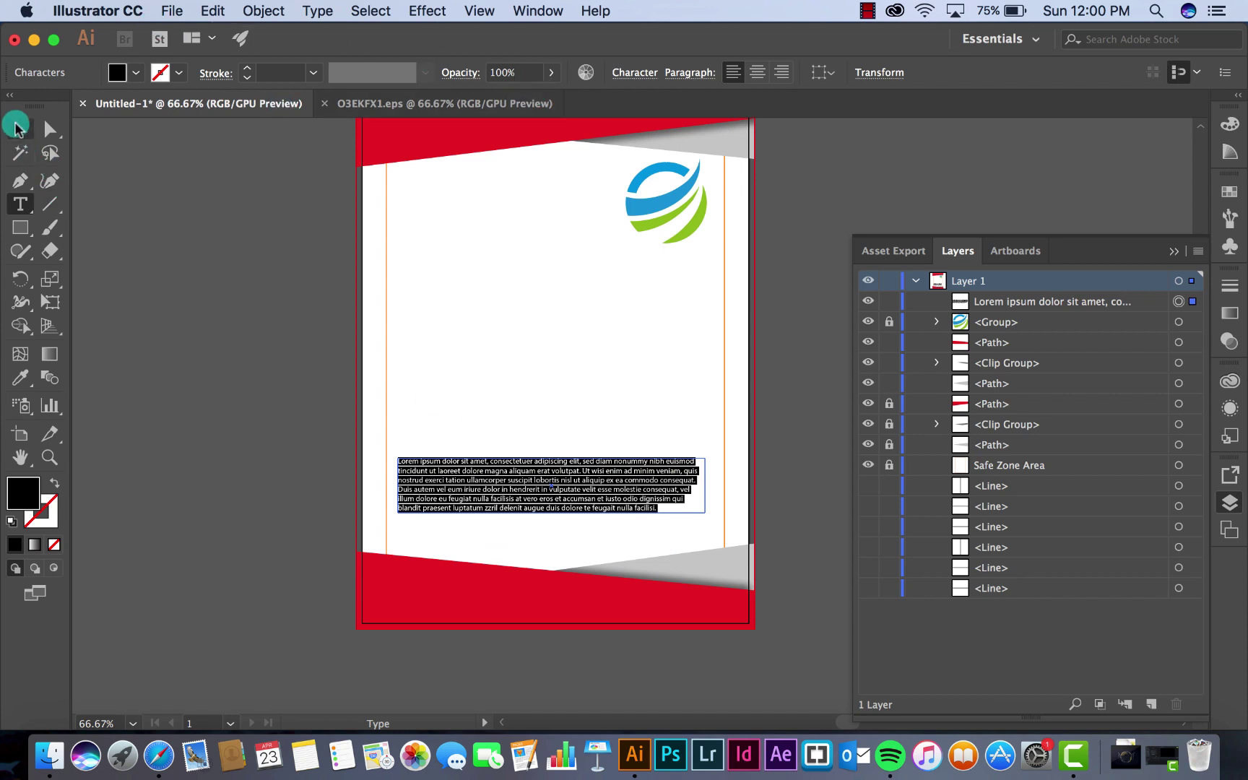
left_click(16, 127)
left_click_drag(500, 491, 500, 553)
left_click(491, 444)
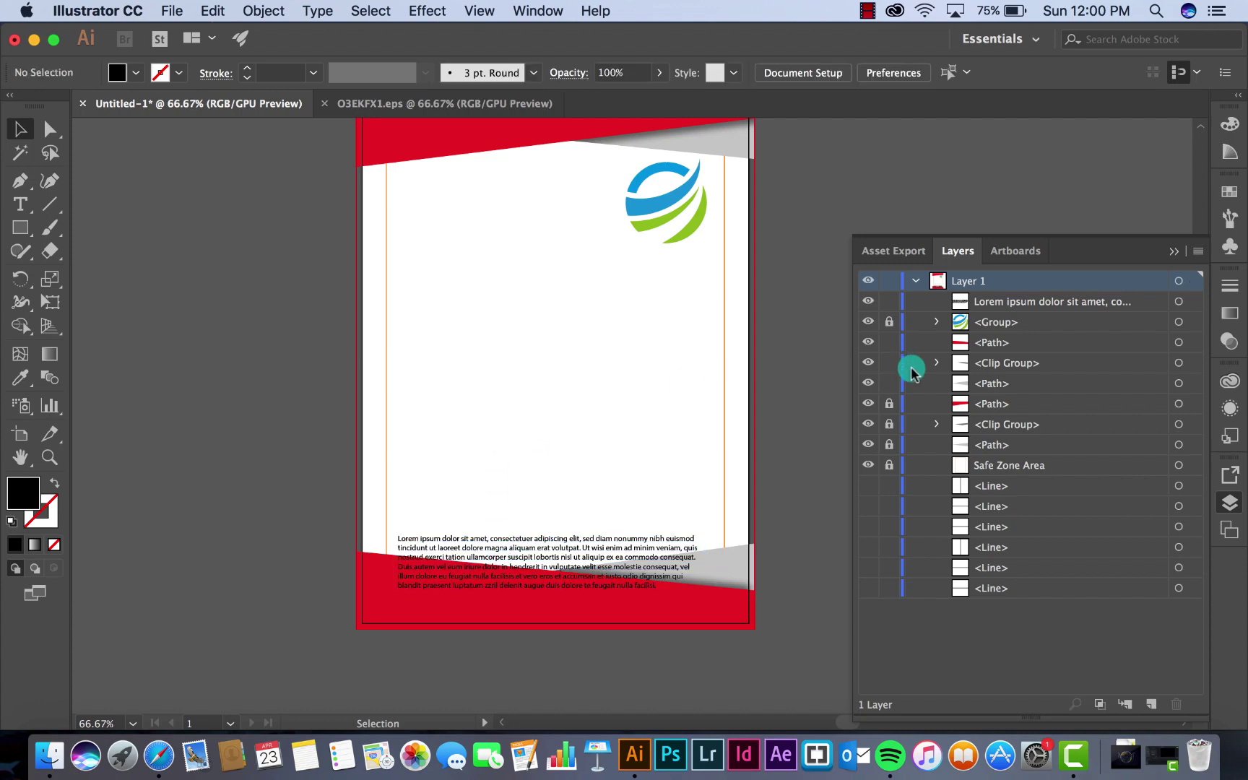
- Bring the Safe Zone Area guides to the front and nudge the text block left
left_click_drag(1012, 458, 1037, 289)
left_click_drag(482, 545, 473, 551)
left_click(635, 480)
- Delete the paragraph's later lines, leaving two lines of Lorem ipsum
left_click(604, 568)
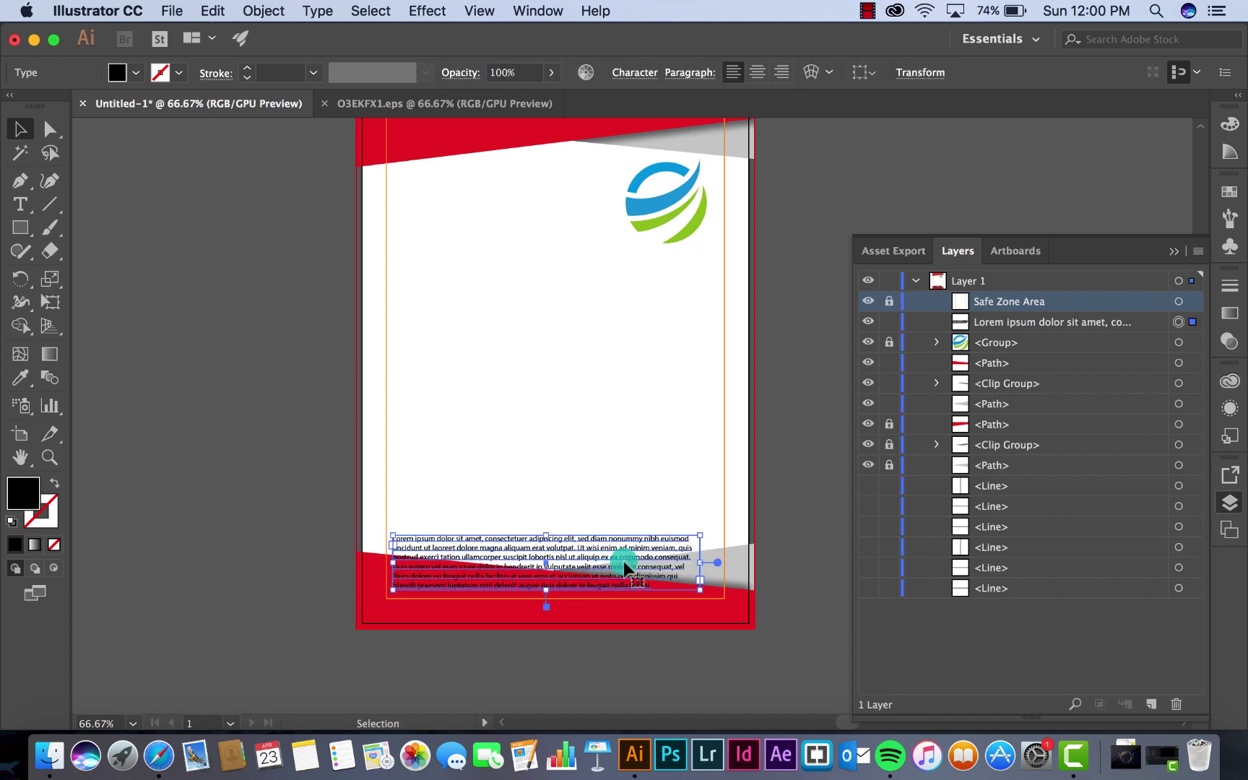
double_click(635, 565)
left_click_drag(657, 579, 391, 562)
key("BackSpace")
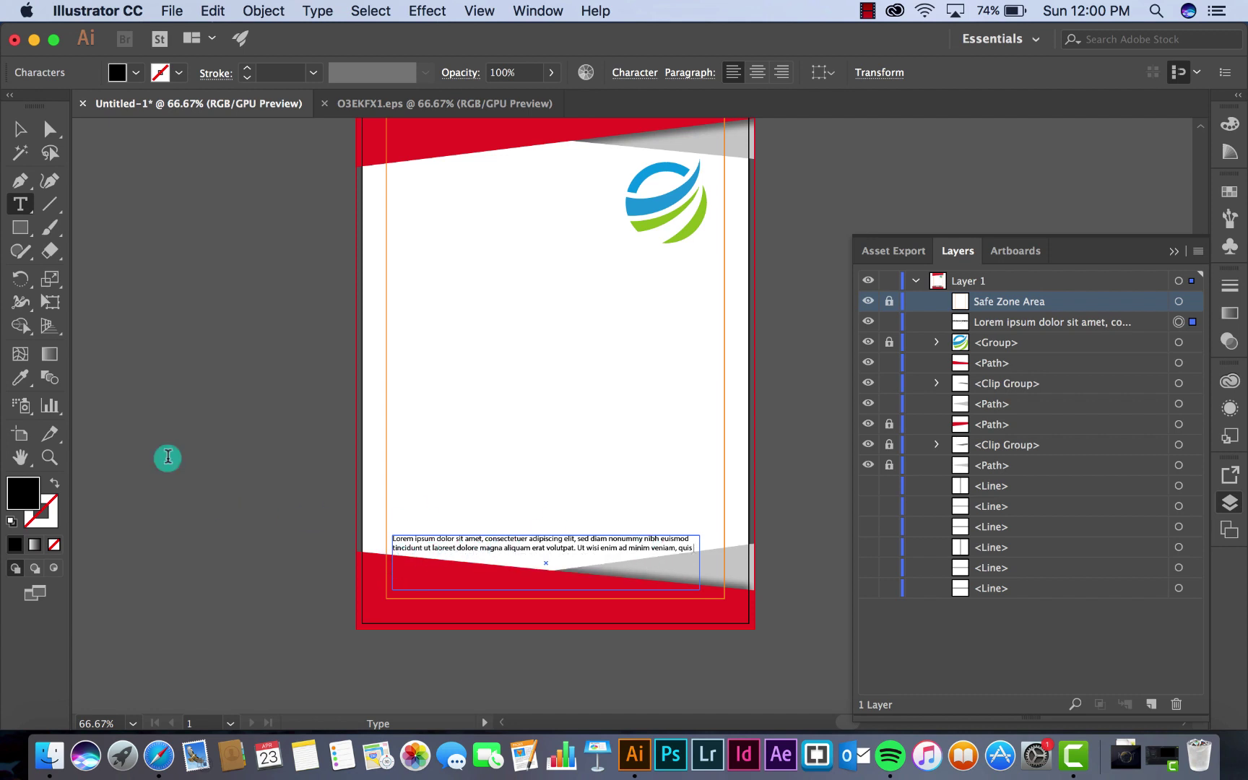
- Move the Lorem ipsum text block down onto the red footer band
left_click(17, 126)
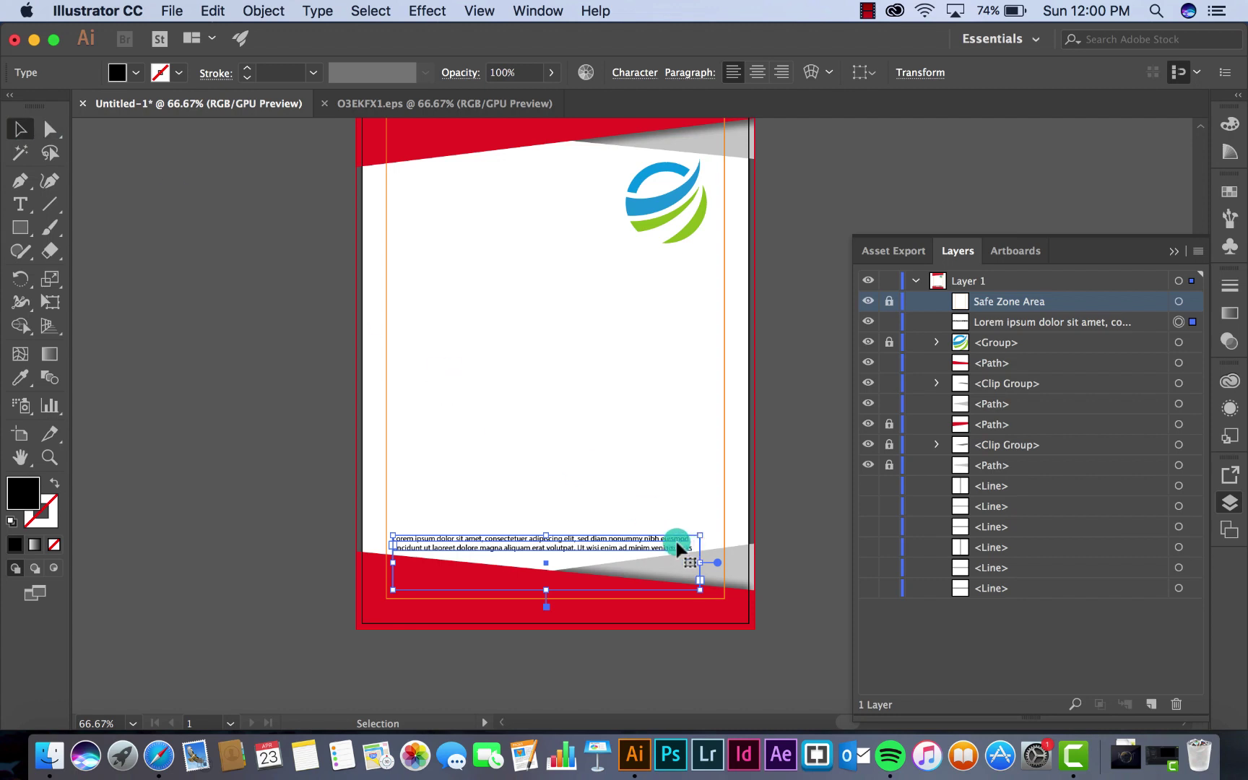
left_click_drag(676, 550, 674, 582)
left_click(776, 529)
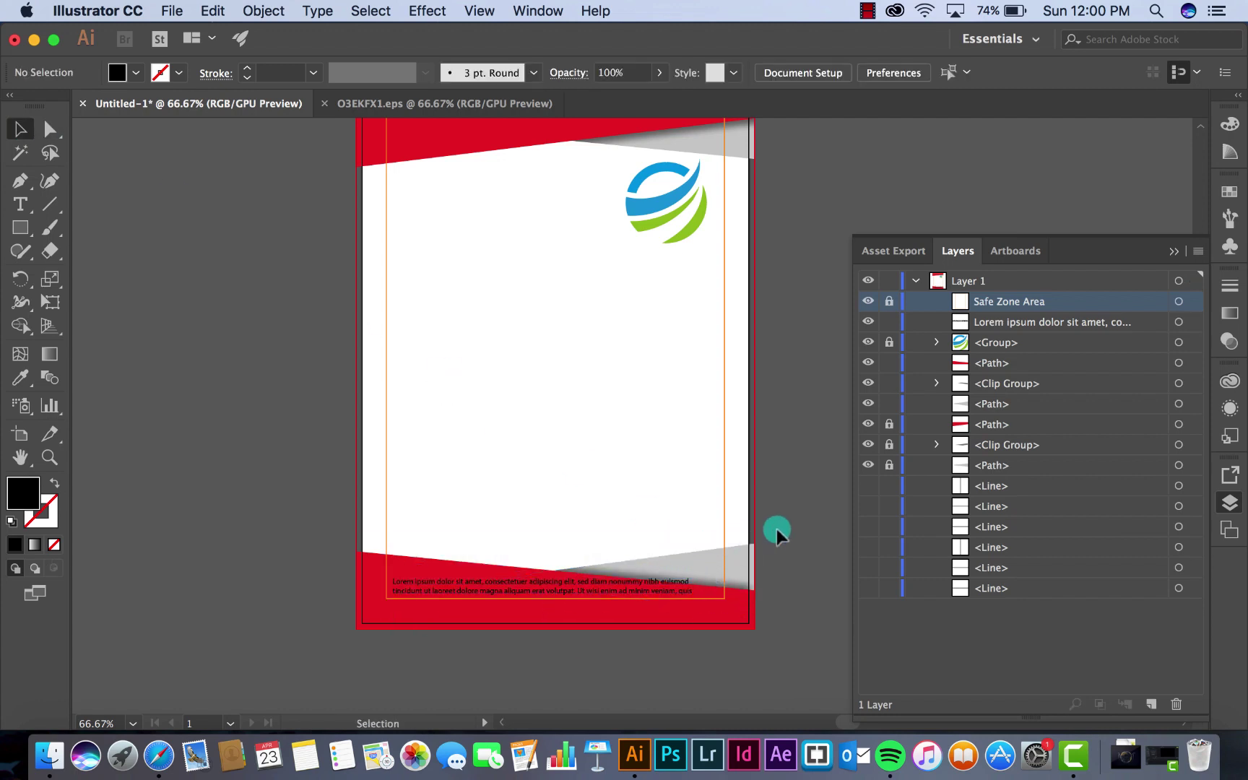
left_click(616, 581)
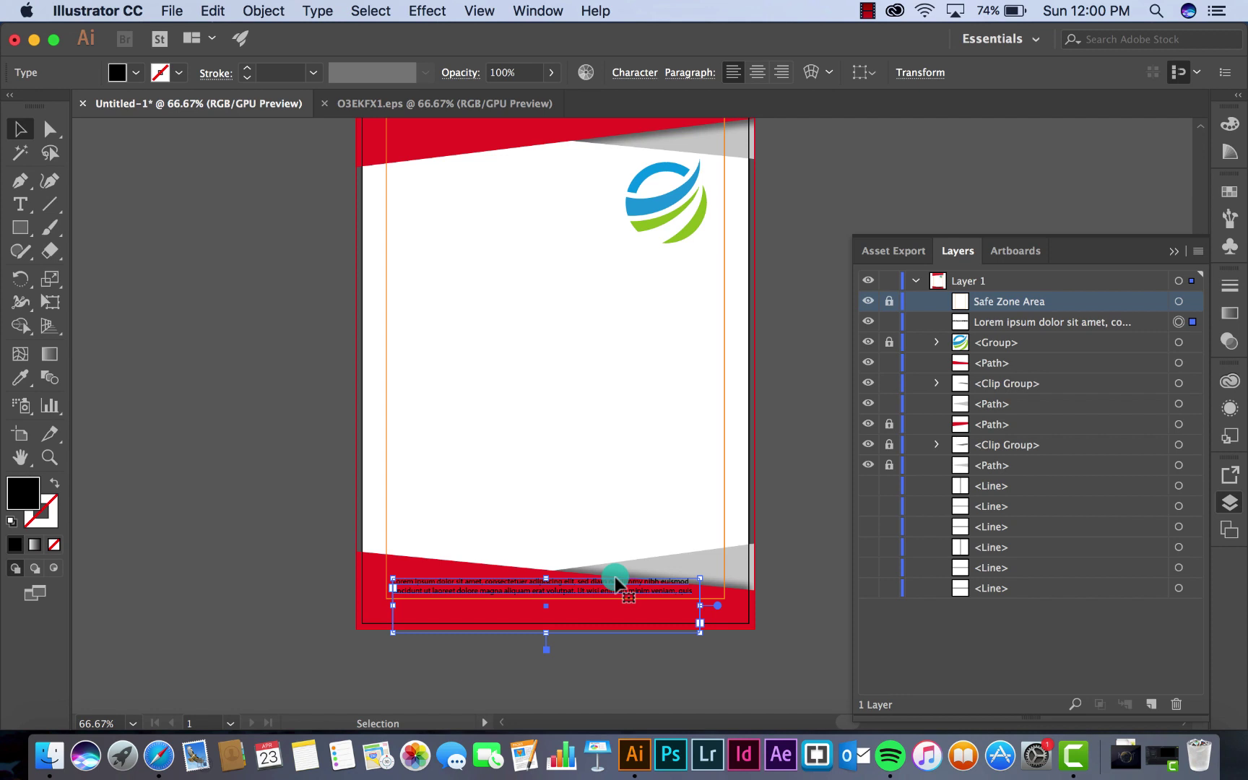
- Delete trailing words so the footer text runs to just two lines
double_click(686, 581)
mouse_move(686, 580)
left_mouse_down()
mouse_move(529, 580)
mouse_move(692, 584)
left_mouse_up()
key("BackSpace")
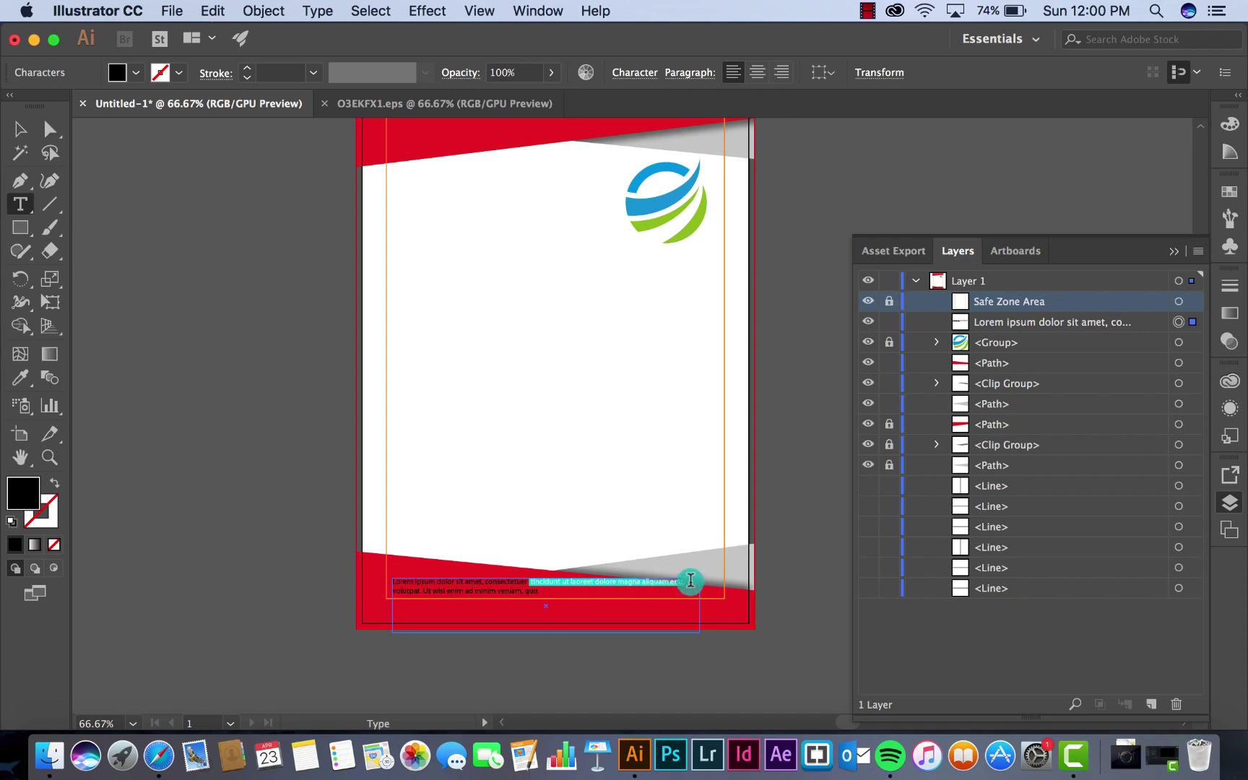
key("BackSpace")
key("Return")
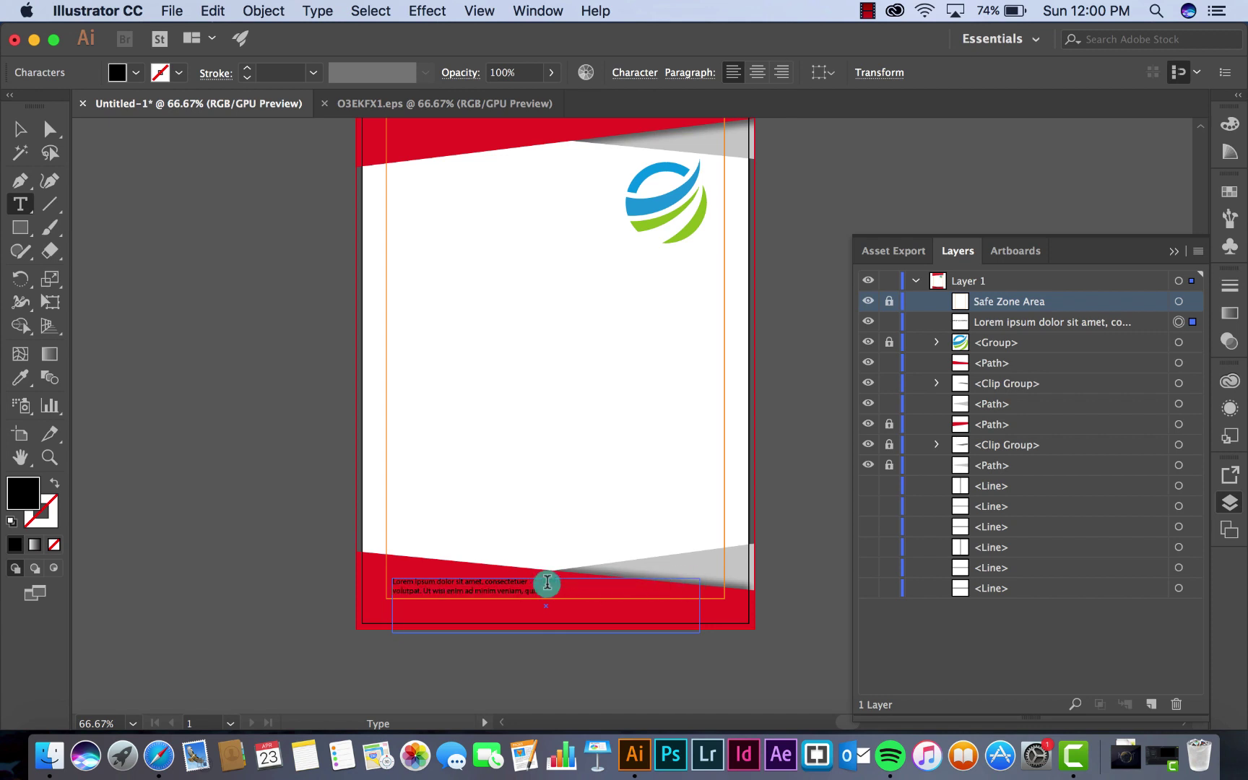
- Shrink the text frame to fit snugly around the two lines
left_click(14, 132)
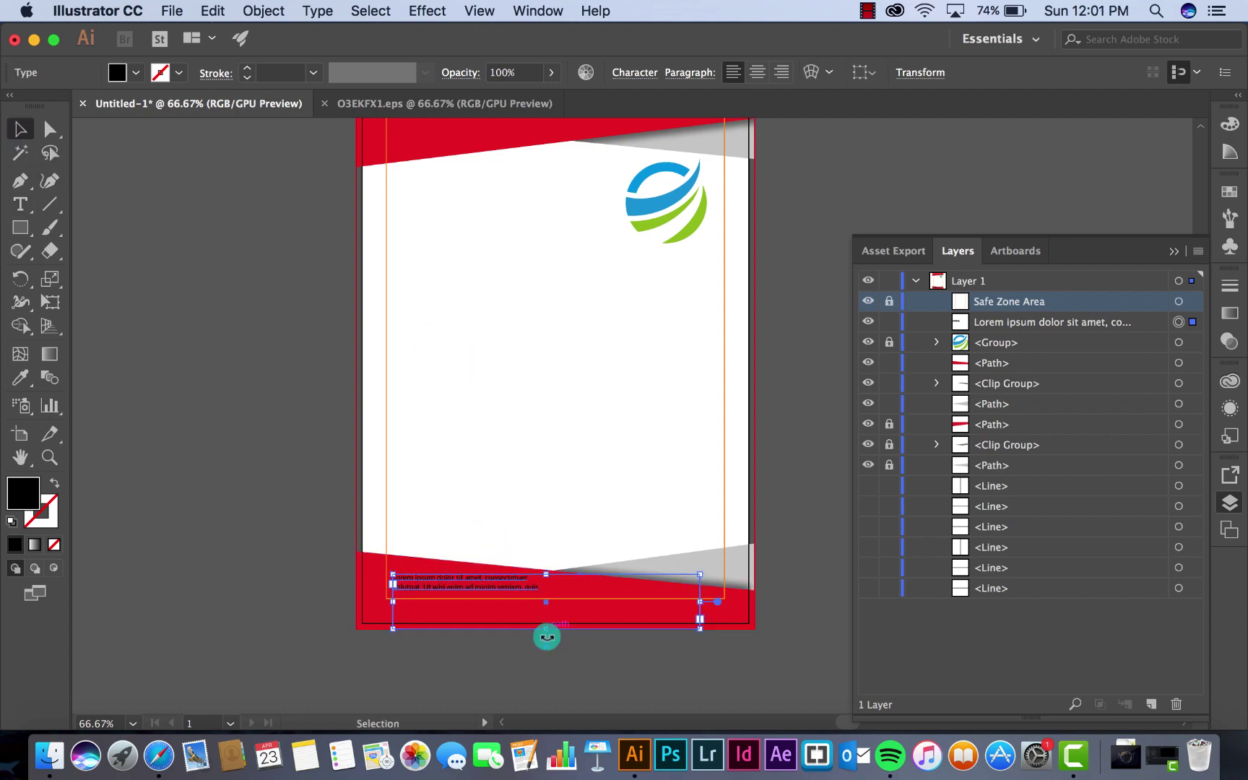
left_click_drag(546, 645, 379, 579)
double_click(524, 581)
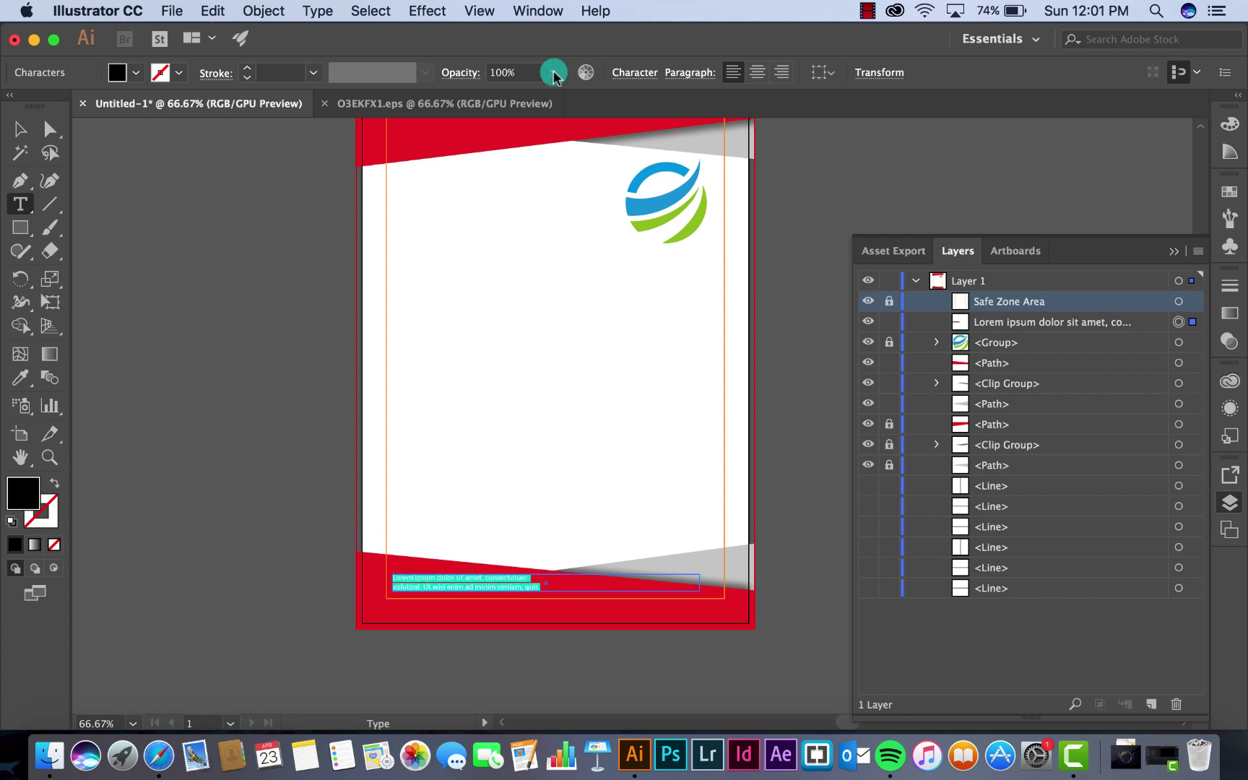
- Set the footer text fill colour to white
left_click(143, 77)
left_click(43, 109)
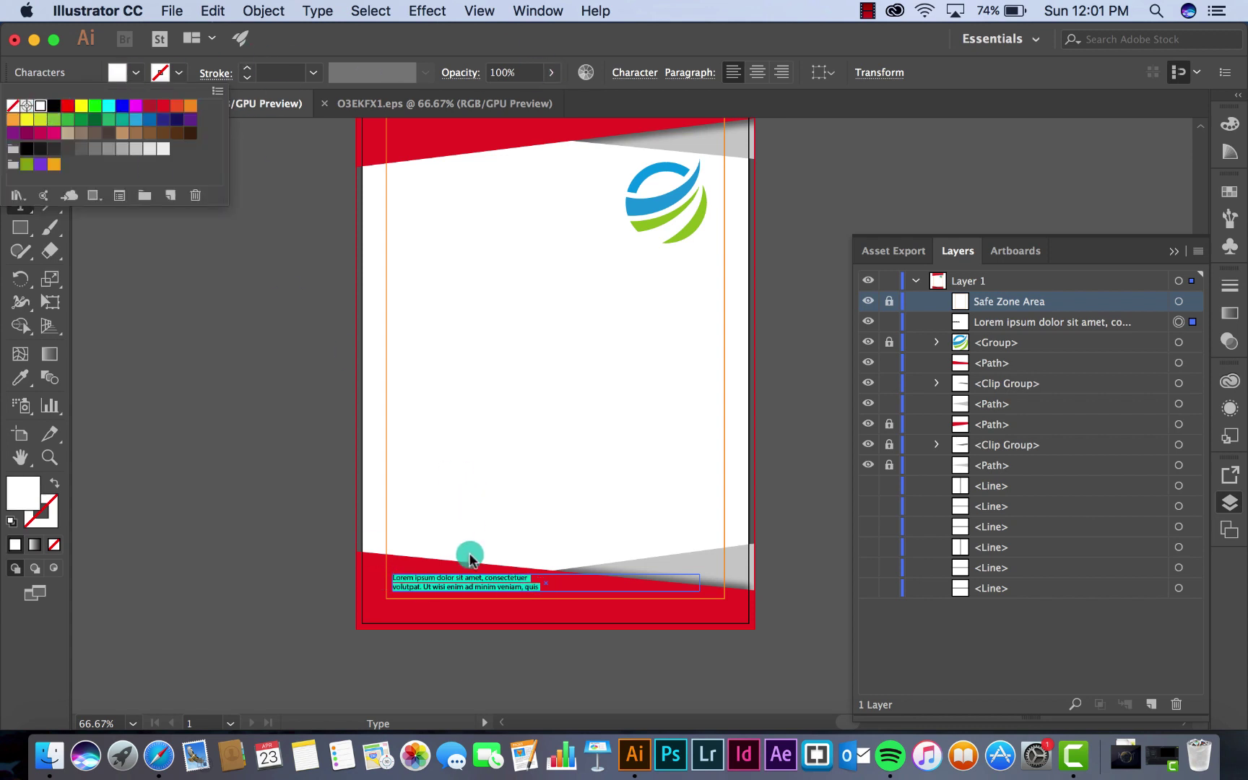
left_click(467, 583)
left_click(448, 576)
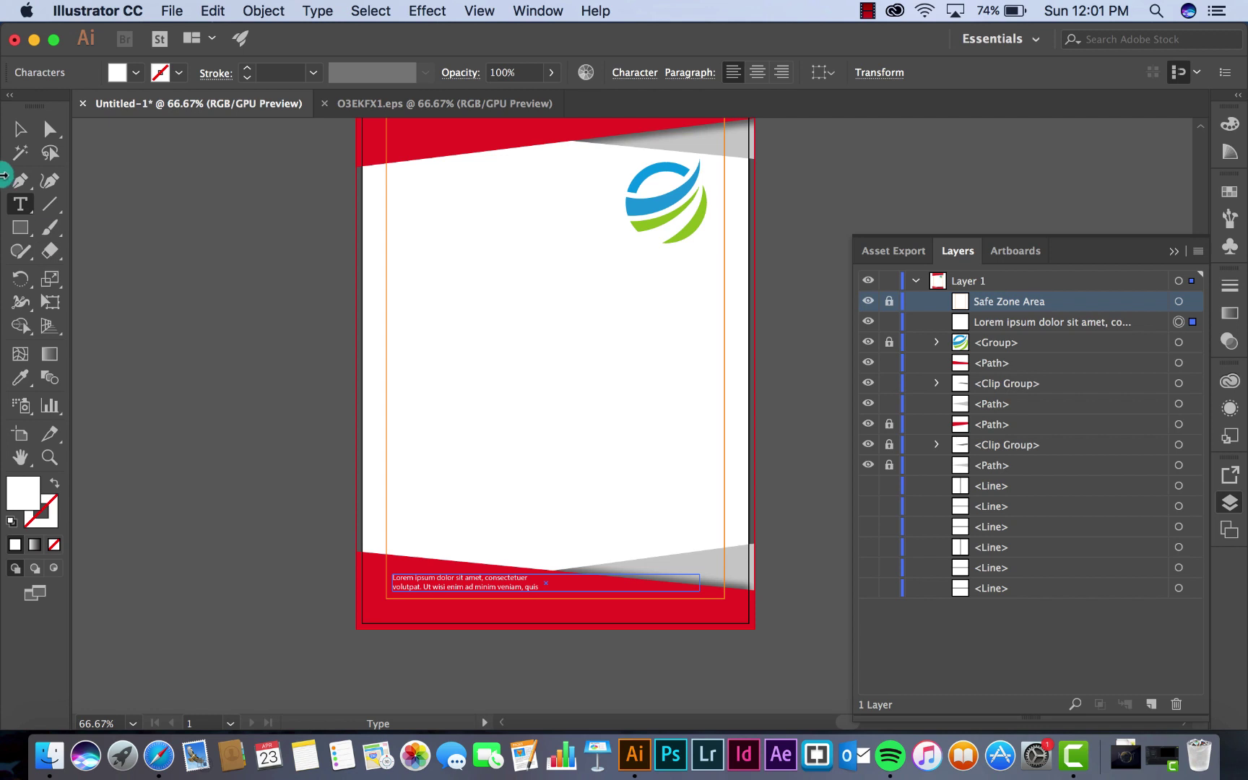
left_click(17, 128)
- Zoom out to 50%, then lock and hide the Safe Zone Area layer
left_click(202, 309)
scroll(202, 310, "up", 3)
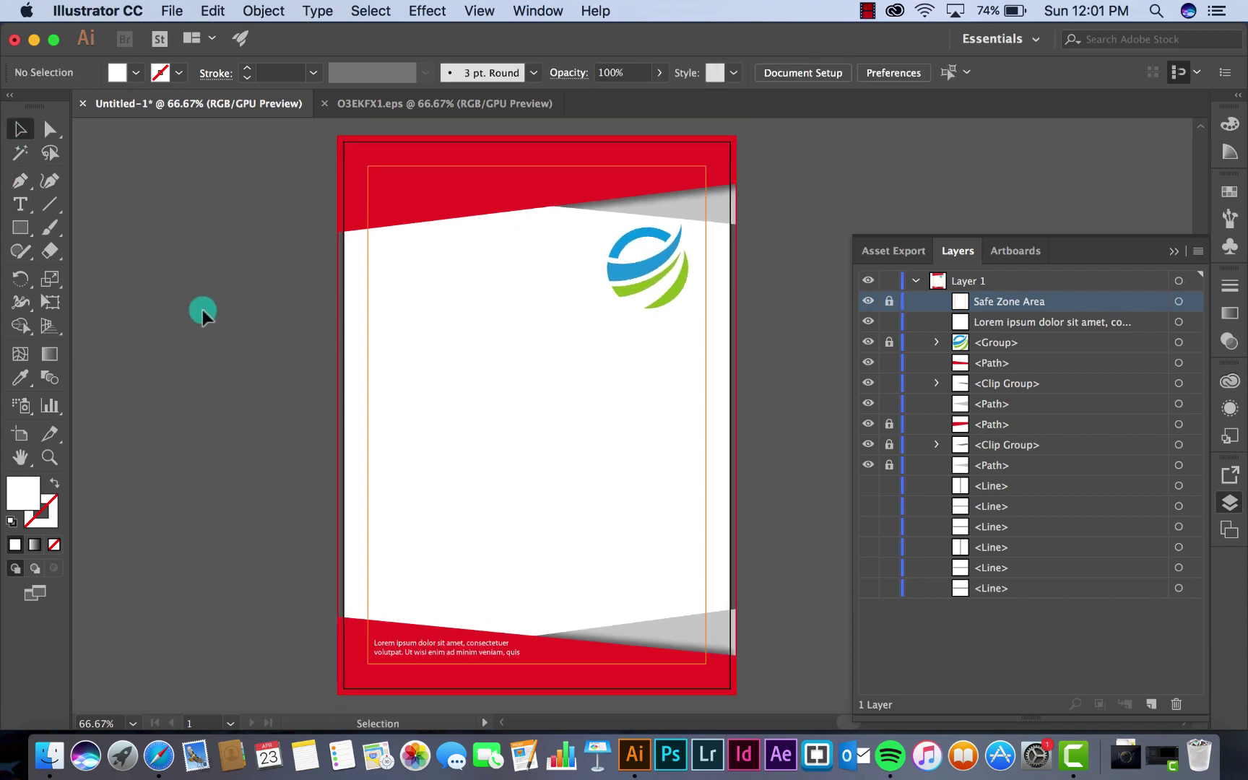
key("super+minus")
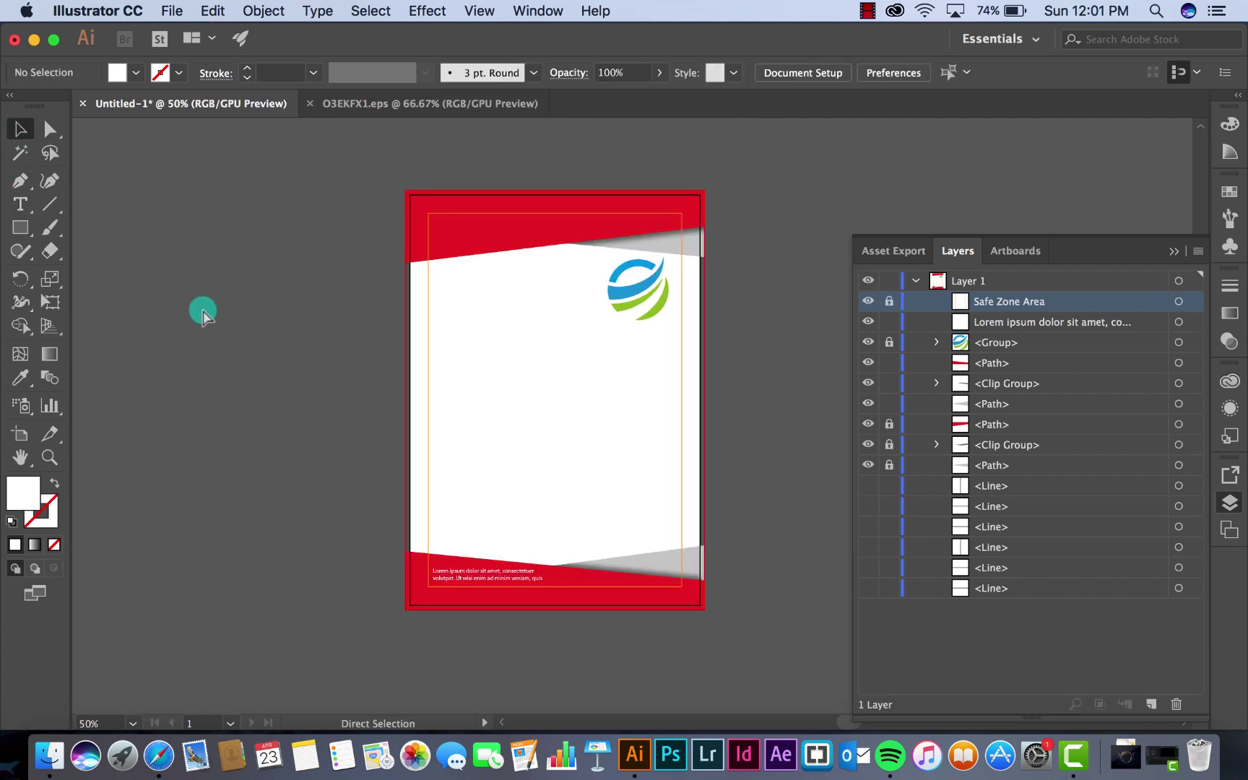
scroll(204, 309, "right", 2)
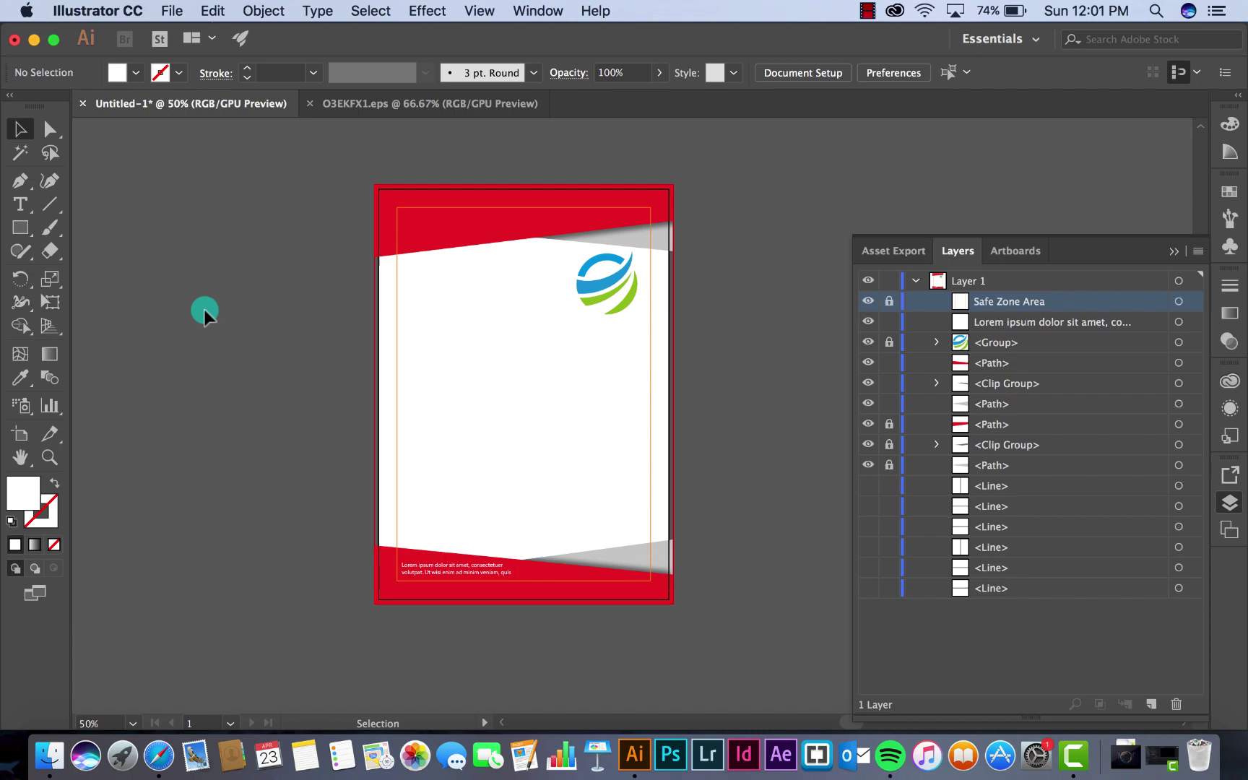
left_click(889, 301)
left_click(869, 301)
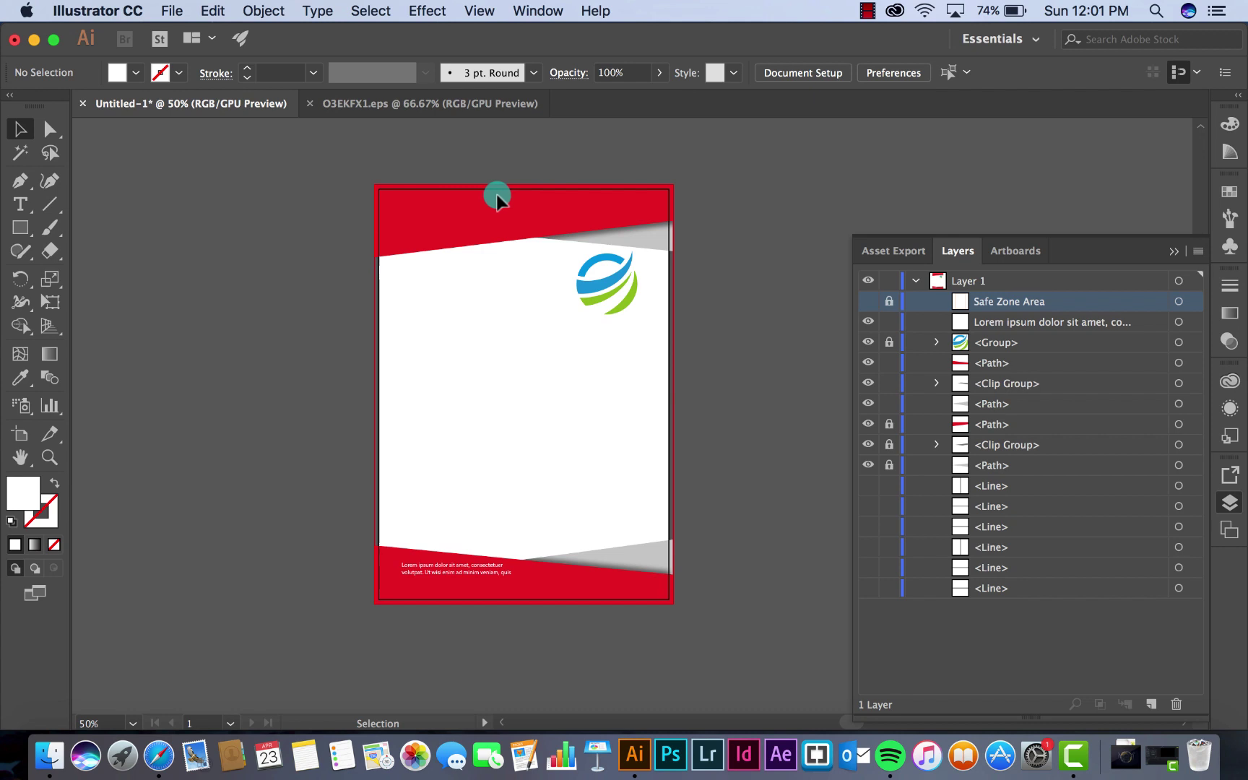
- Export As into the Illustrator folder, naming the file Tutorial Letterhead Design 01
left_click(173, 11)
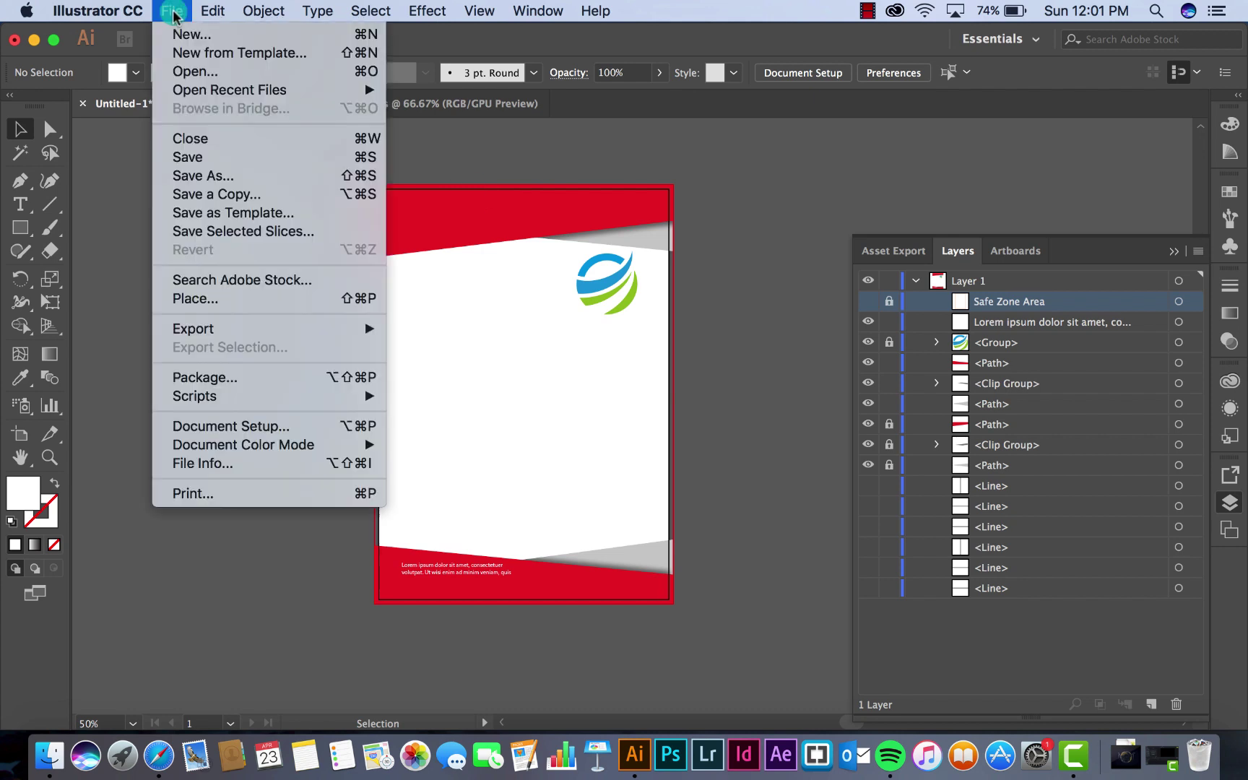
mouse_move(231, 330)
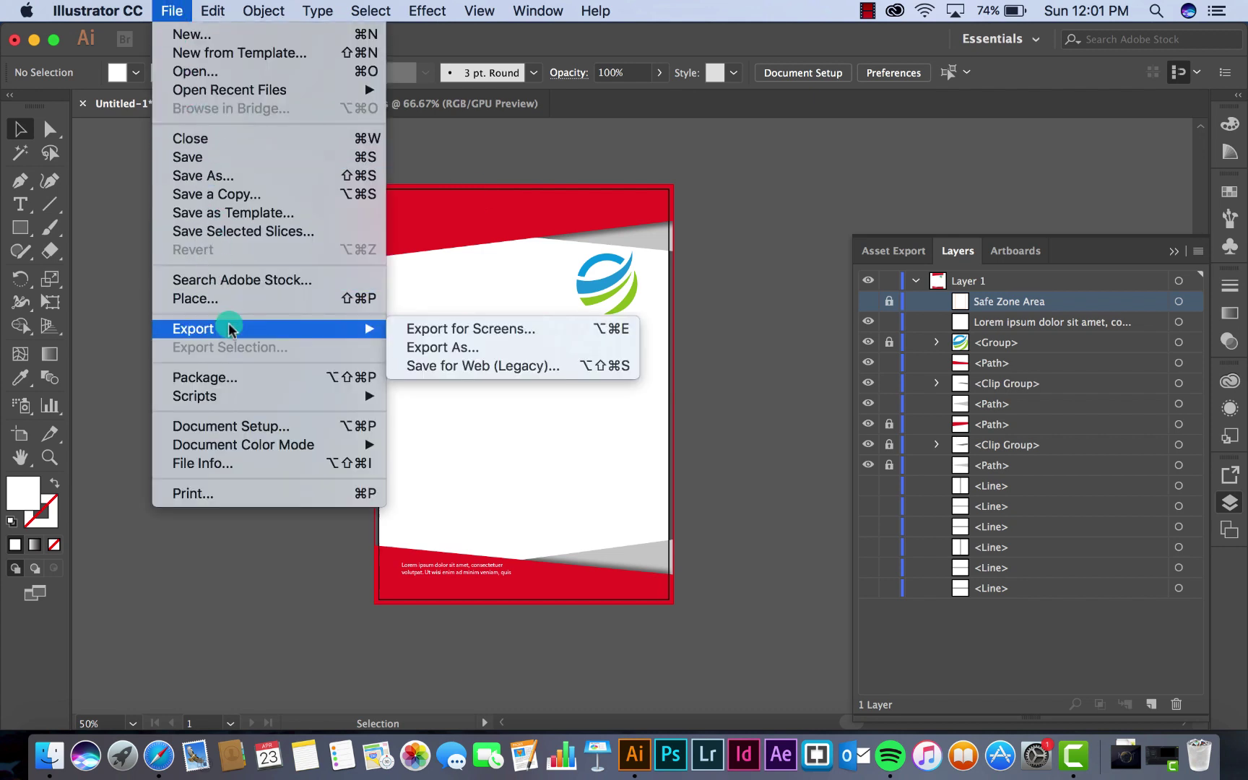
left_click(437, 347)
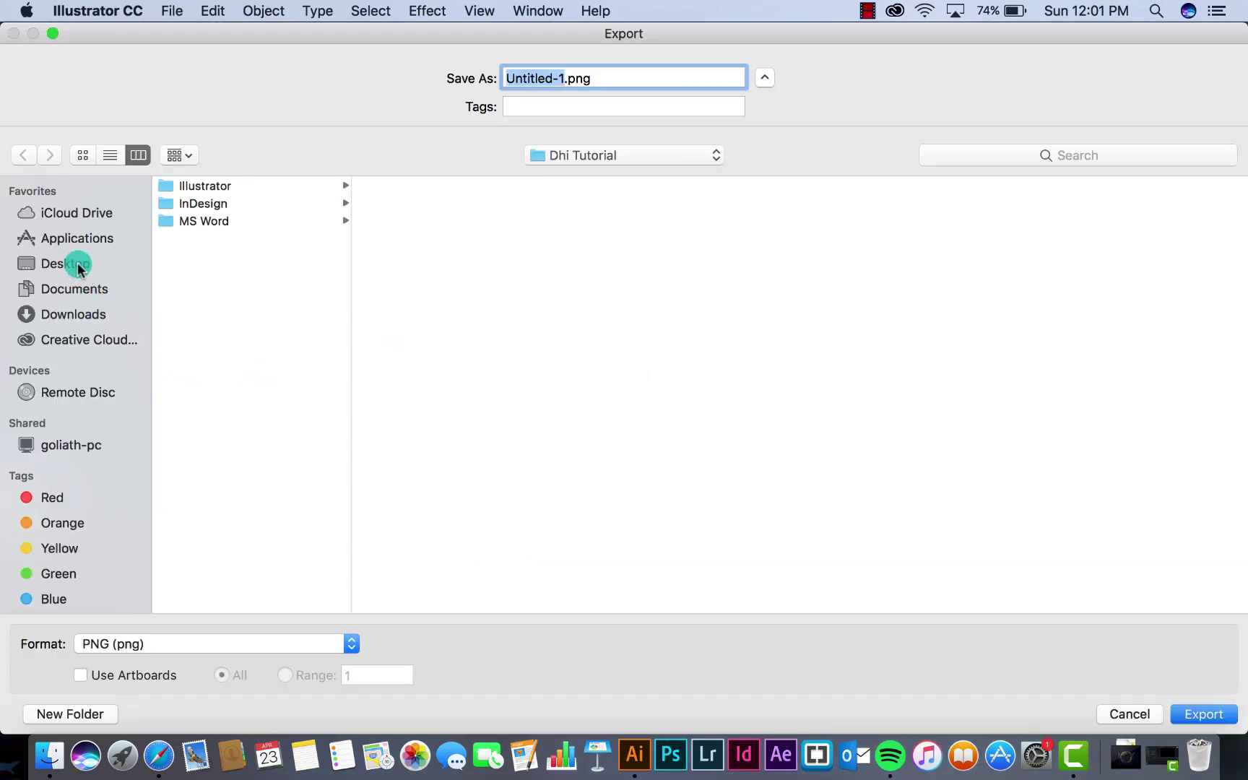
left_click(226, 189)
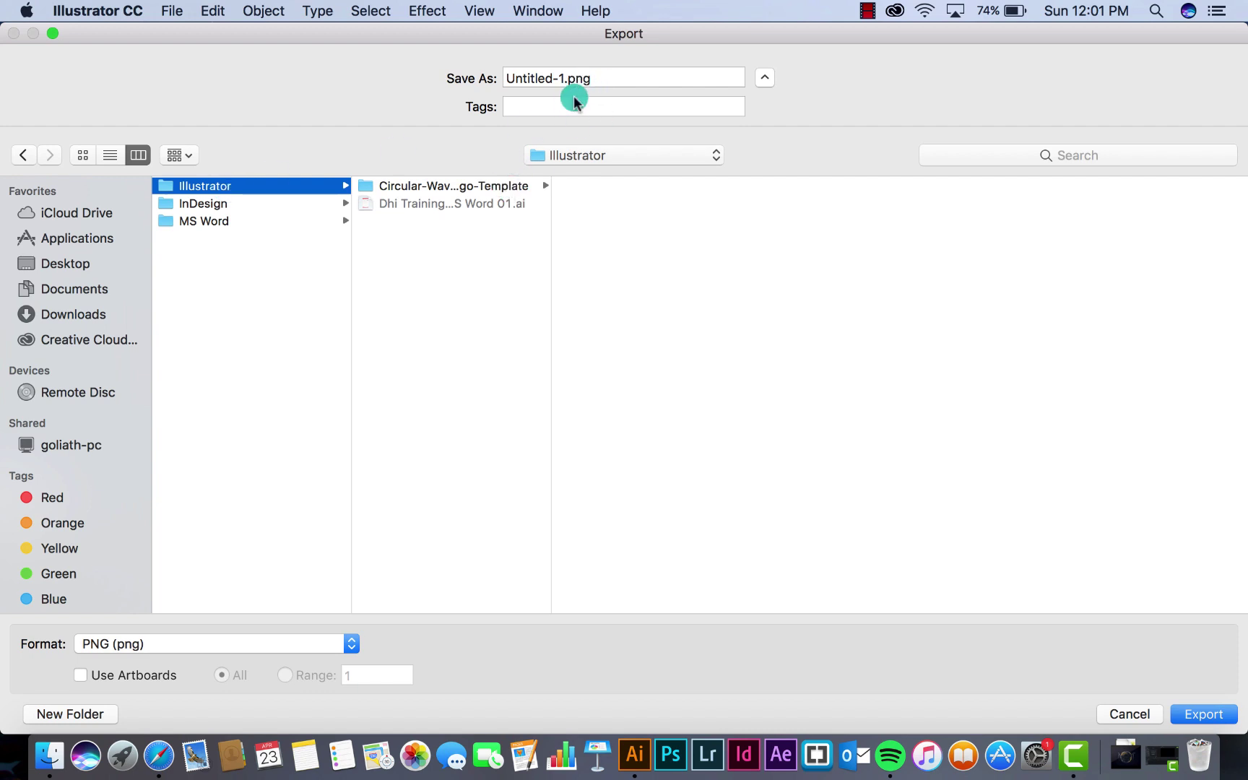
left_click_drag(565, 78, 460, 87)
type("Letterhead Design 01")
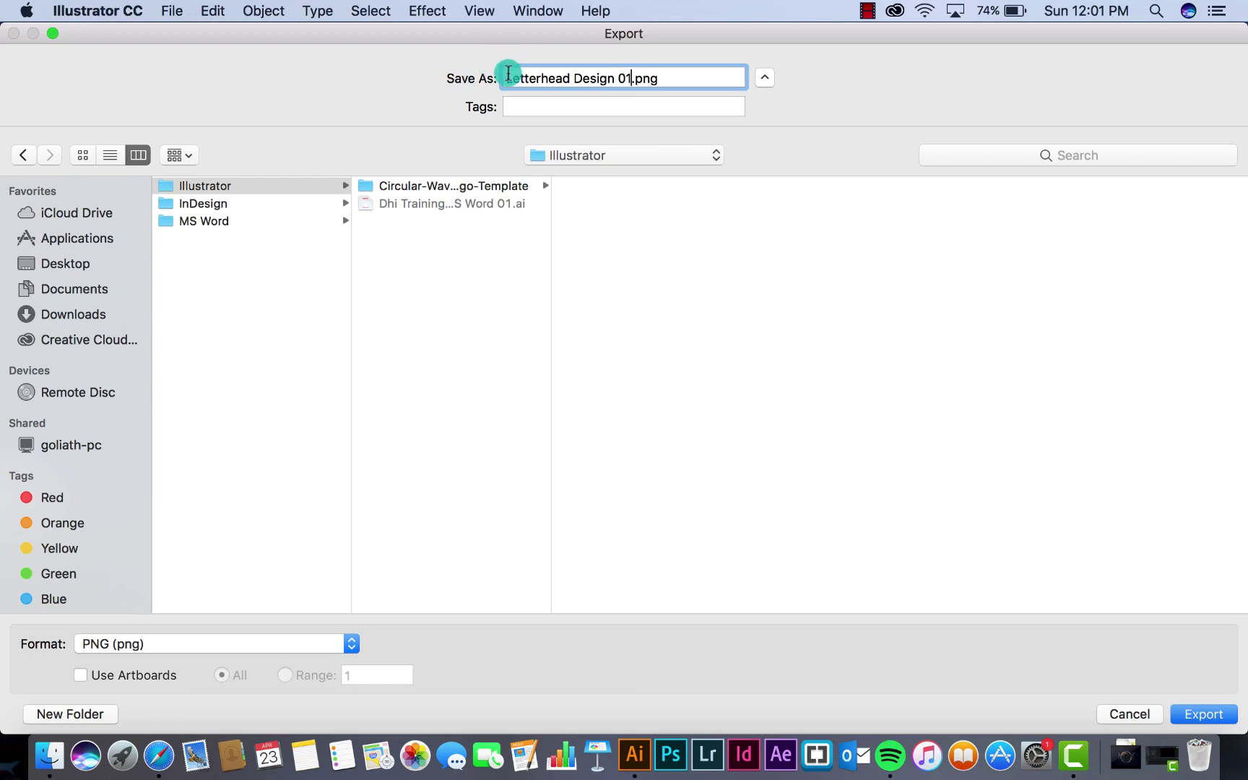
left_click(508, 74)
type("Tutorial")
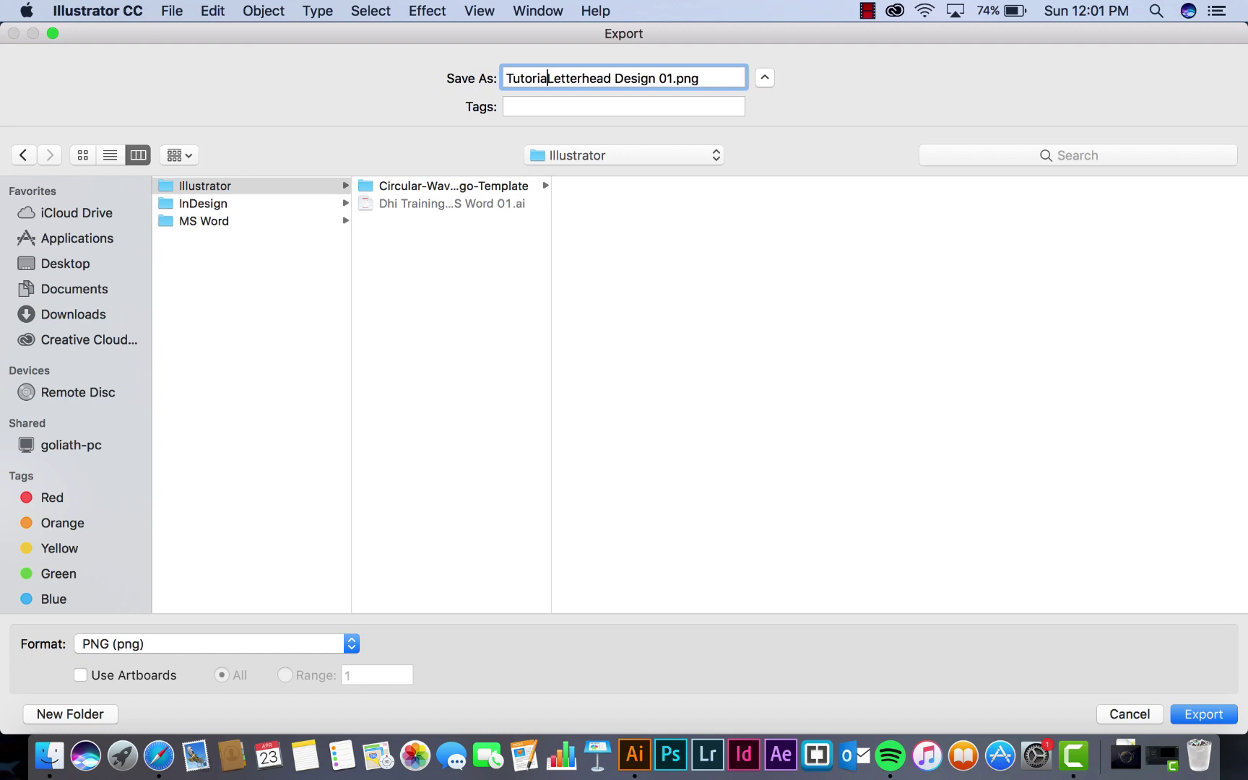
- Export the artboard as PNG, keeping High (300 ppi) resolution
left_click(107, 674)
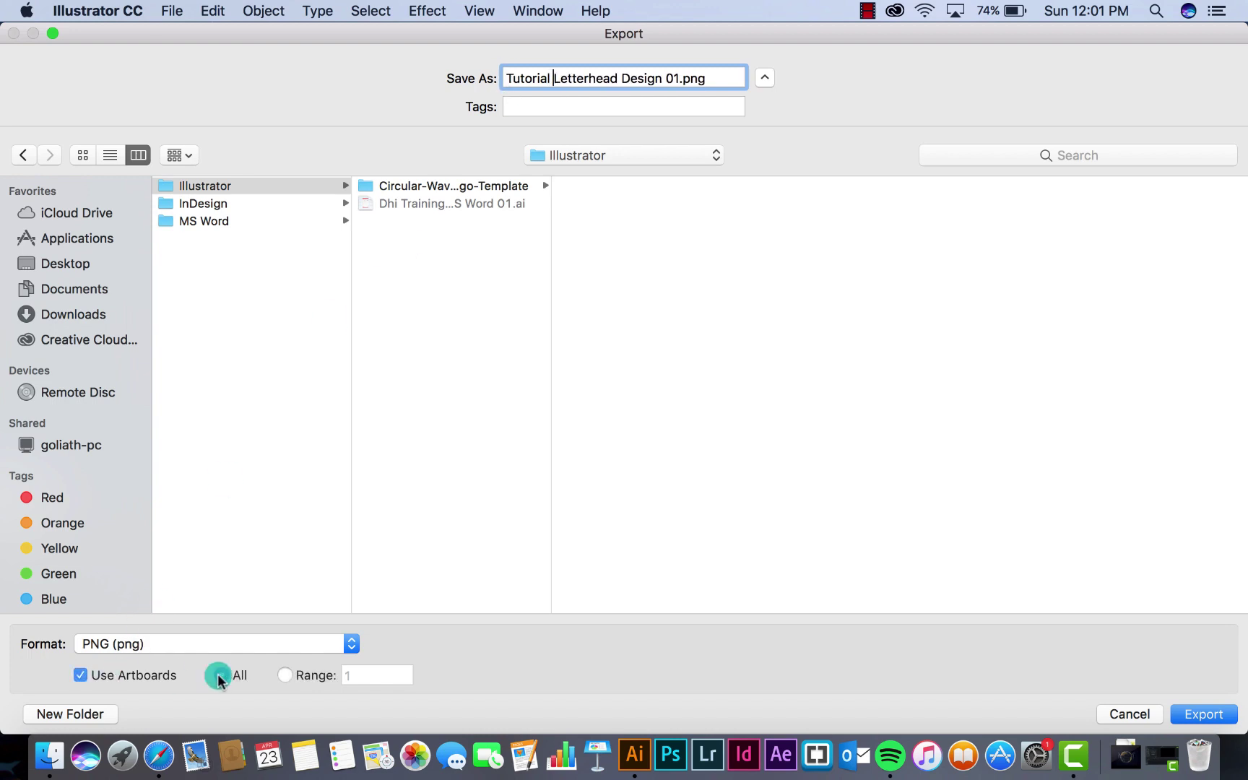
left_click(1199, 711)
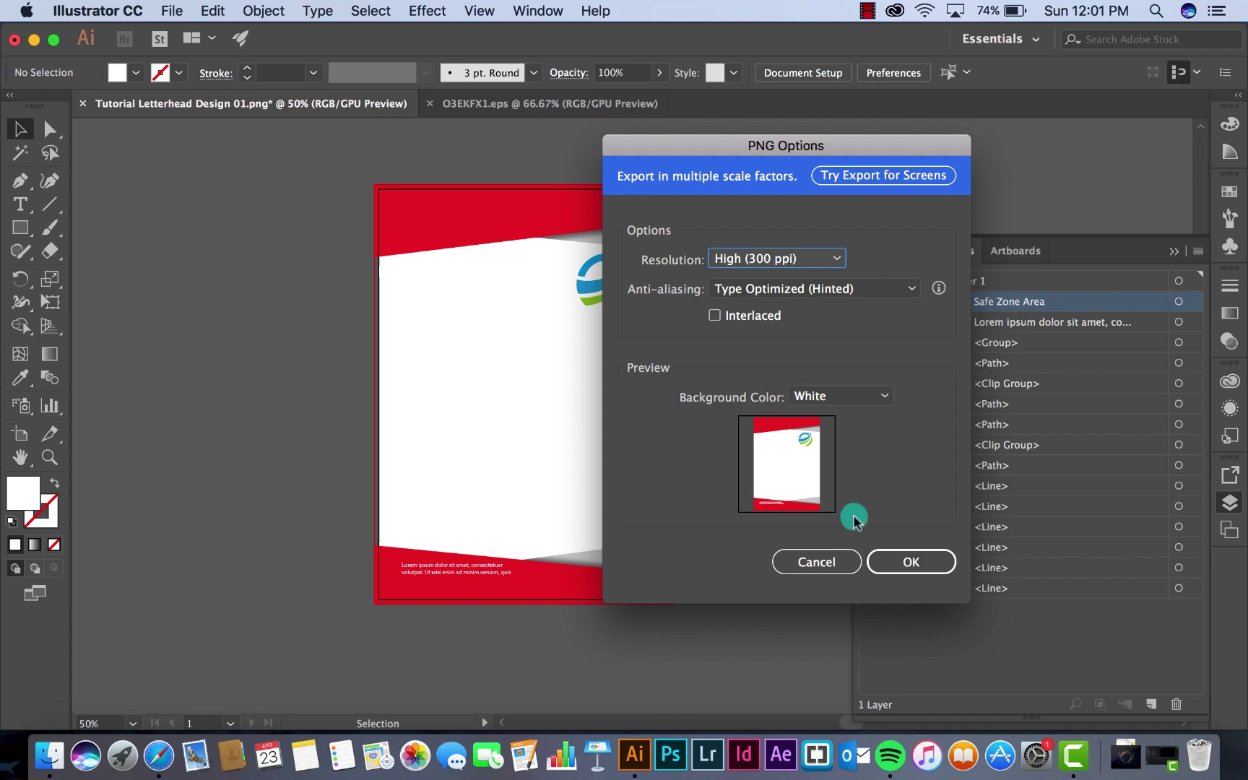
left_click(894, 571)
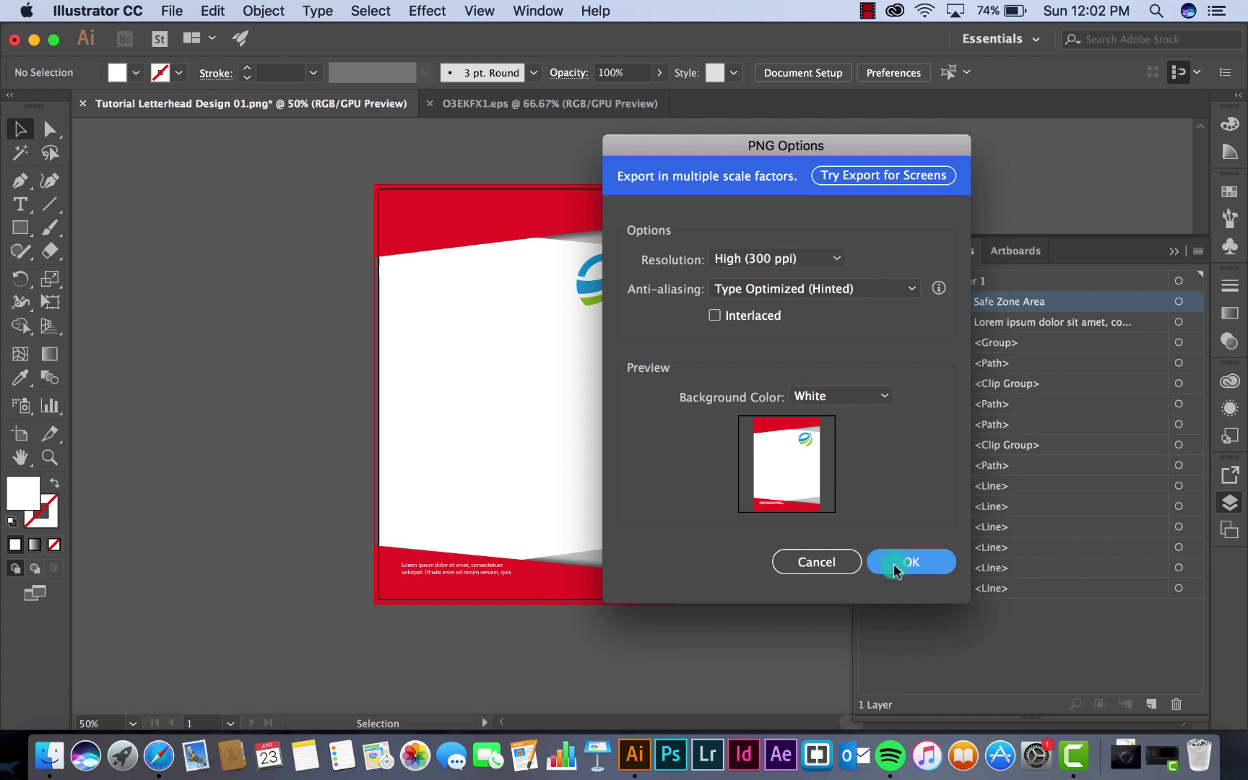
left_click(895, 570)
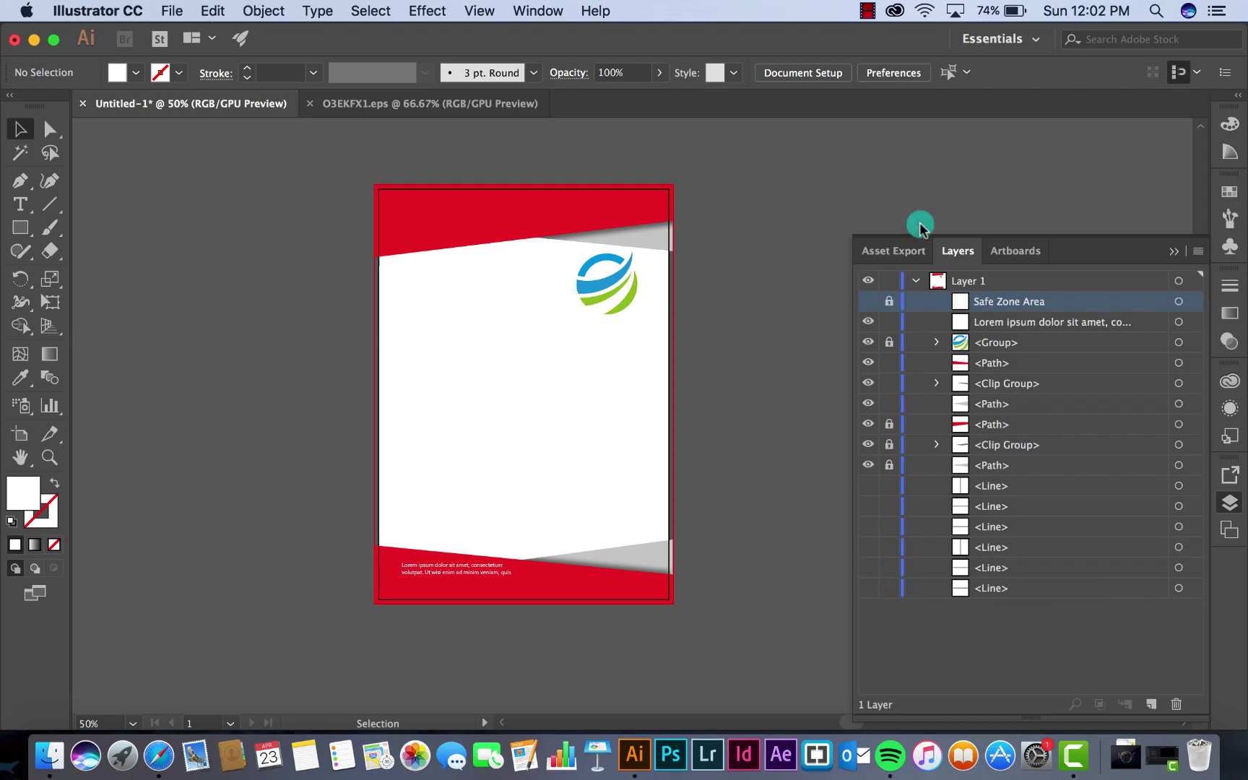
- Launch Microsoft Word from Spotlight and create a new blank document filling the screen
left_click(1158, 9)
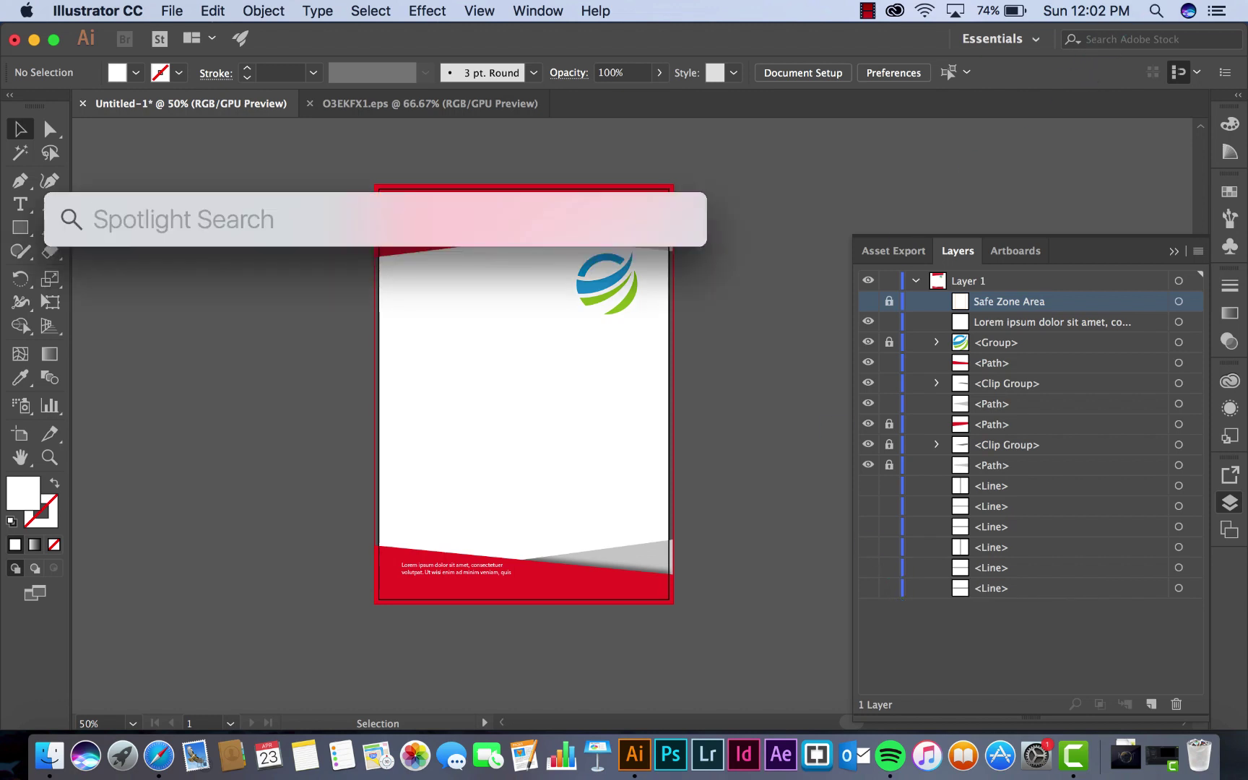
type("word")
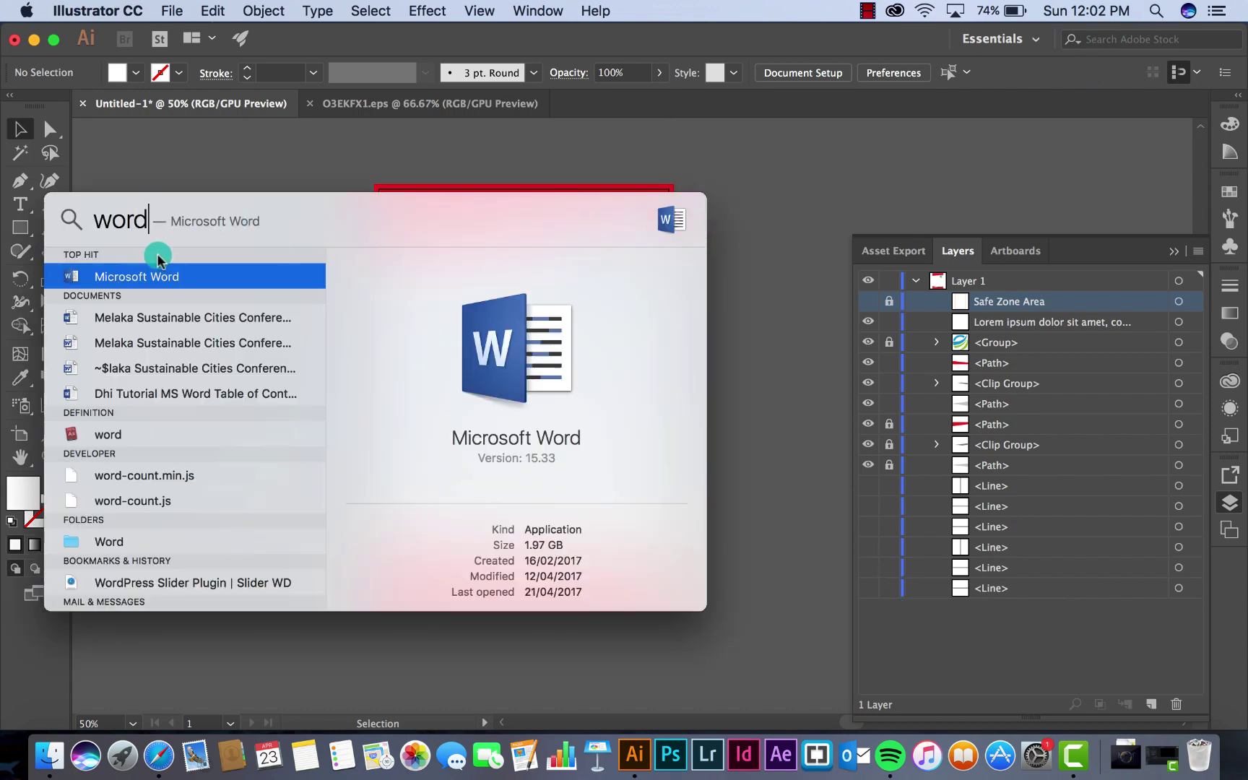
left_click(161, 276)
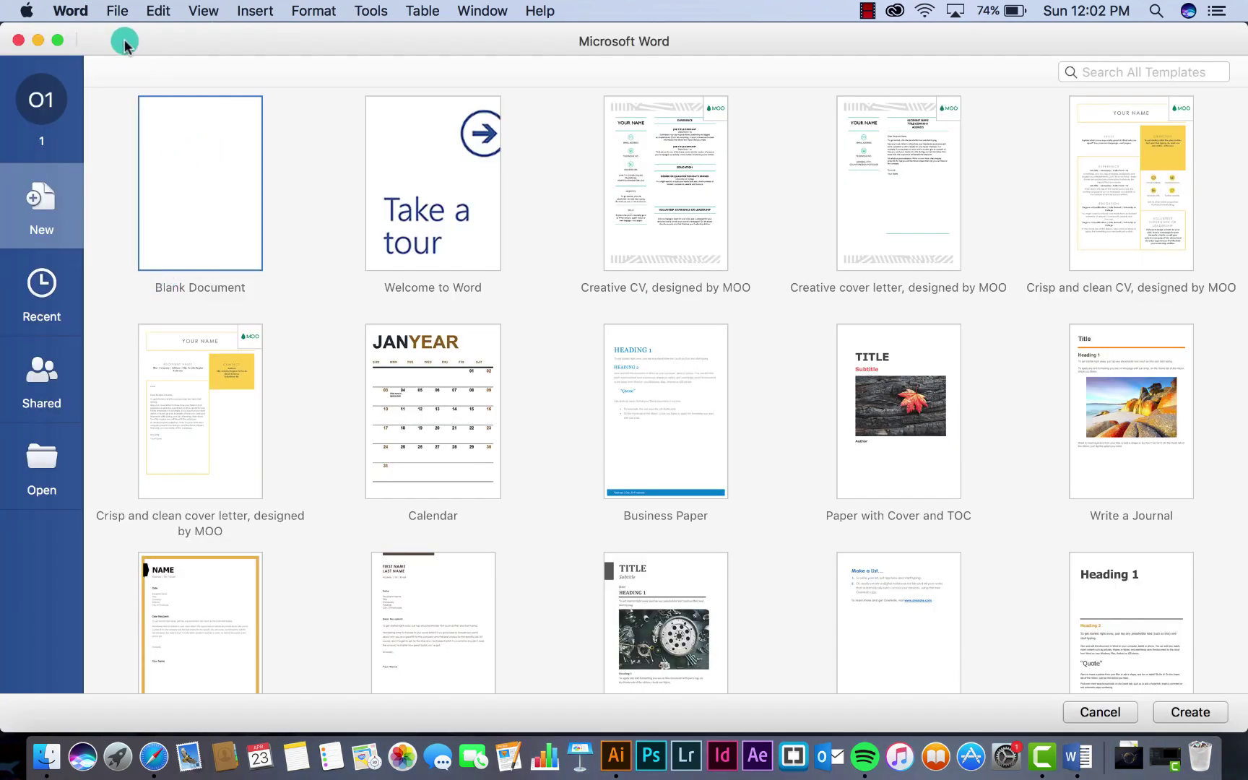
left_click(118, 11)
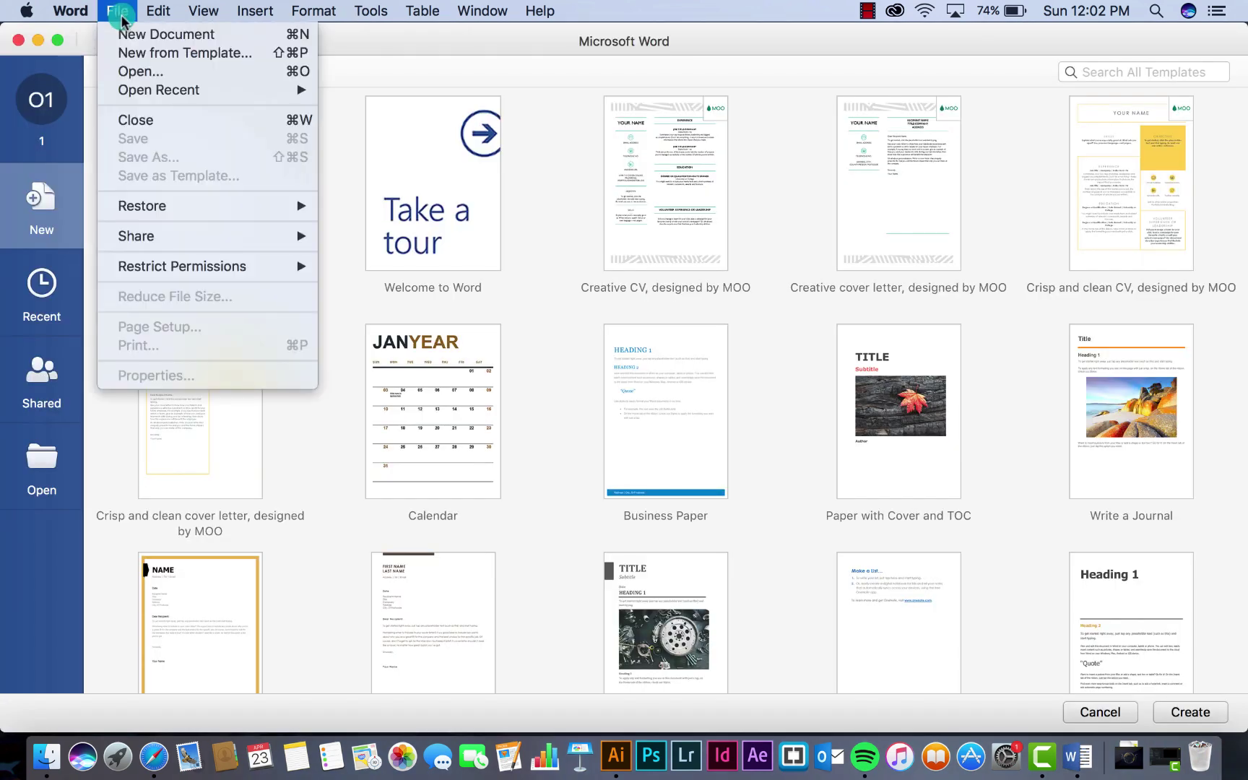
left_click(129, 34)
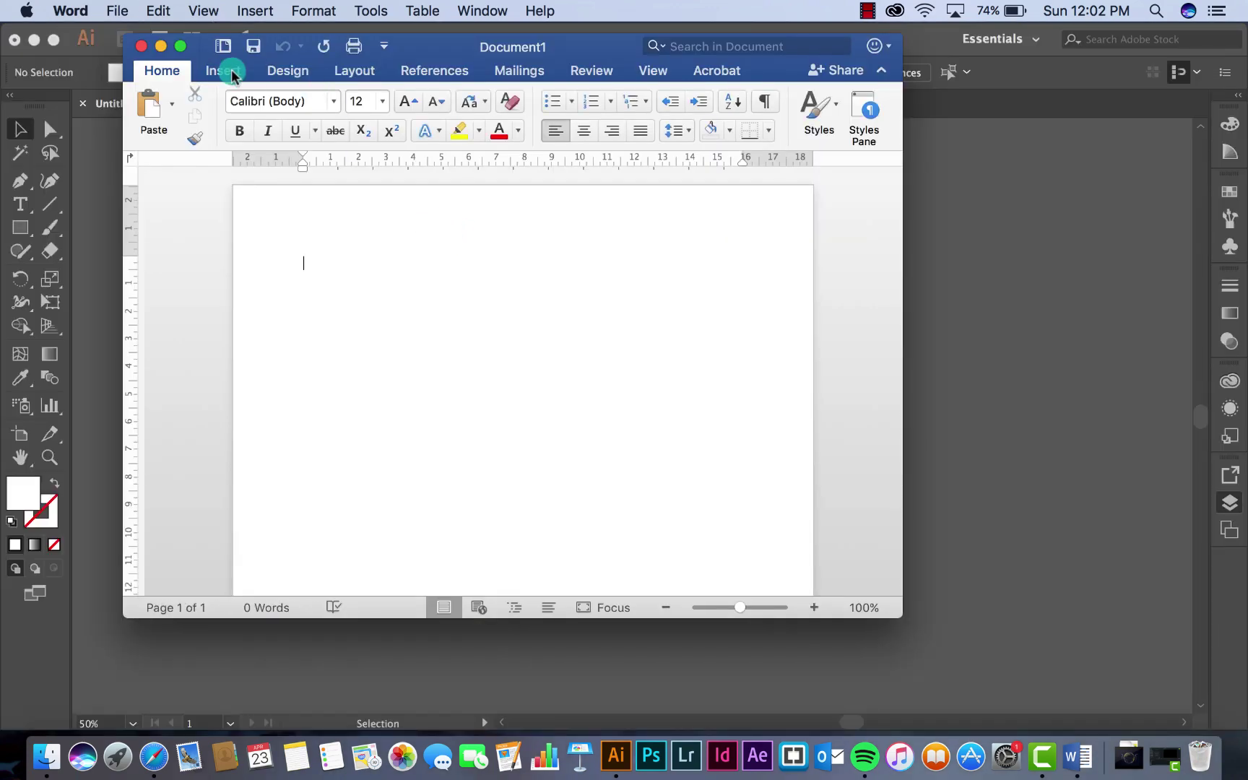
left_click(181, 45)
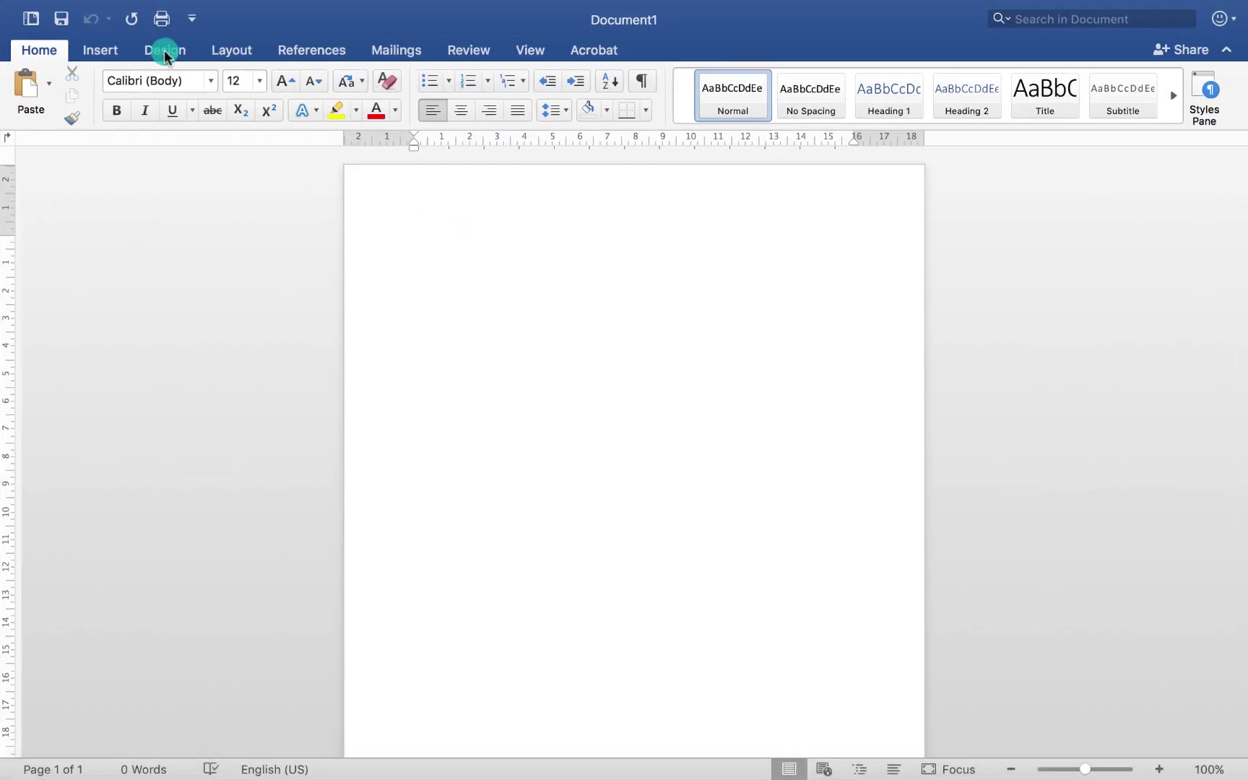
- Insert Tutorial Letterhead Design 01-01.png from Documents as a Design > Watermark picture
left_click(165, 52)
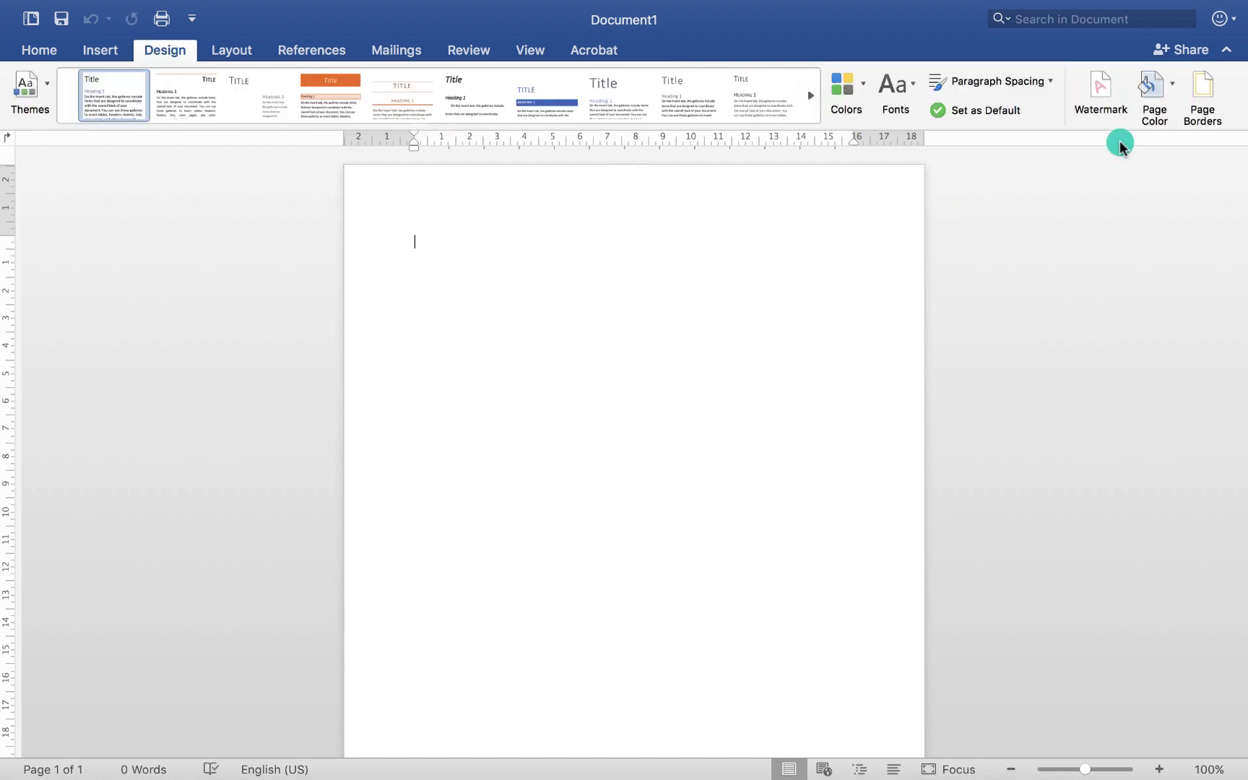
left_click(1104, 105)
left_click(340, 148)
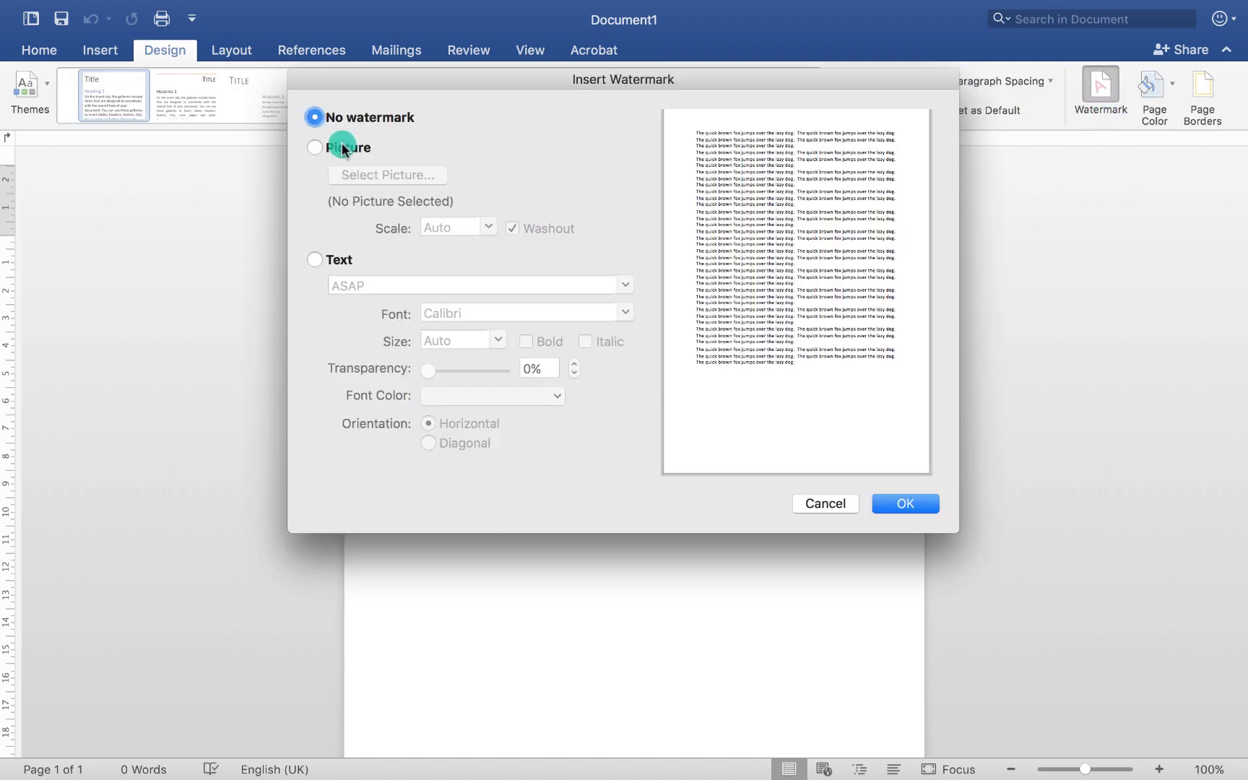
left_click(367, 175)
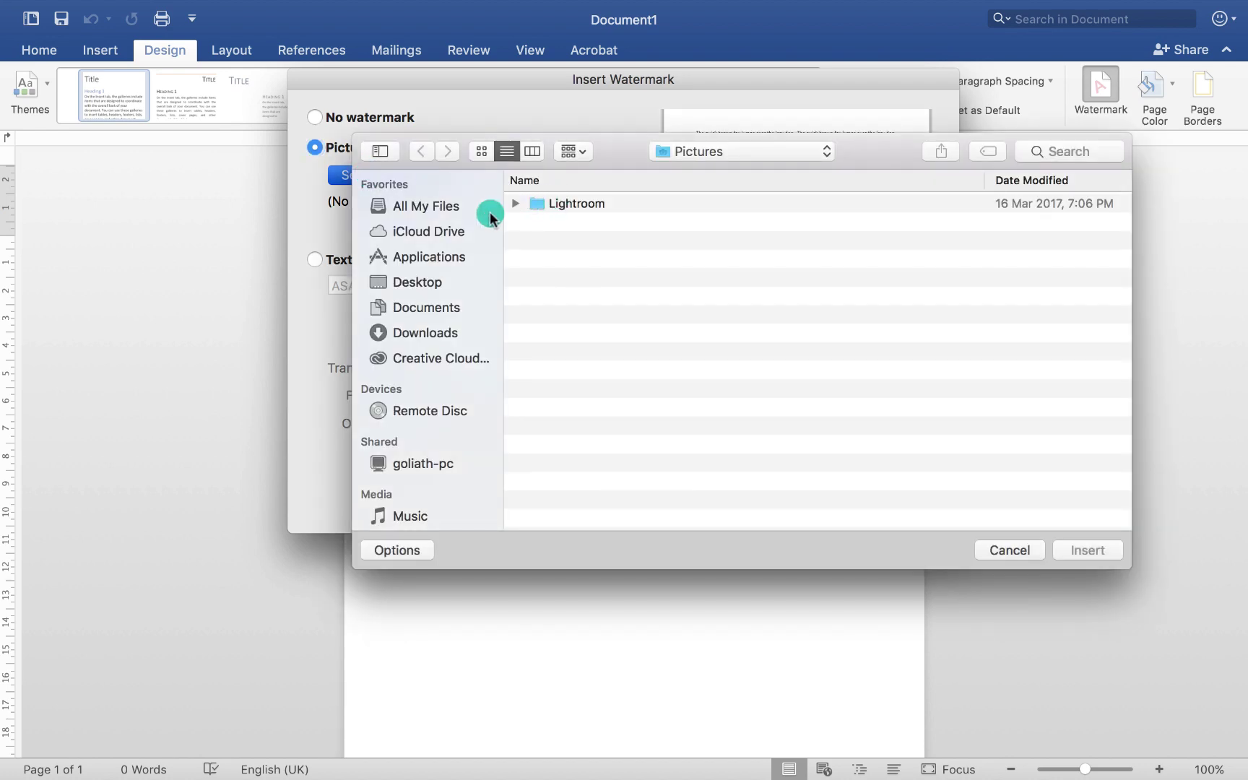
left_click(424, 307)
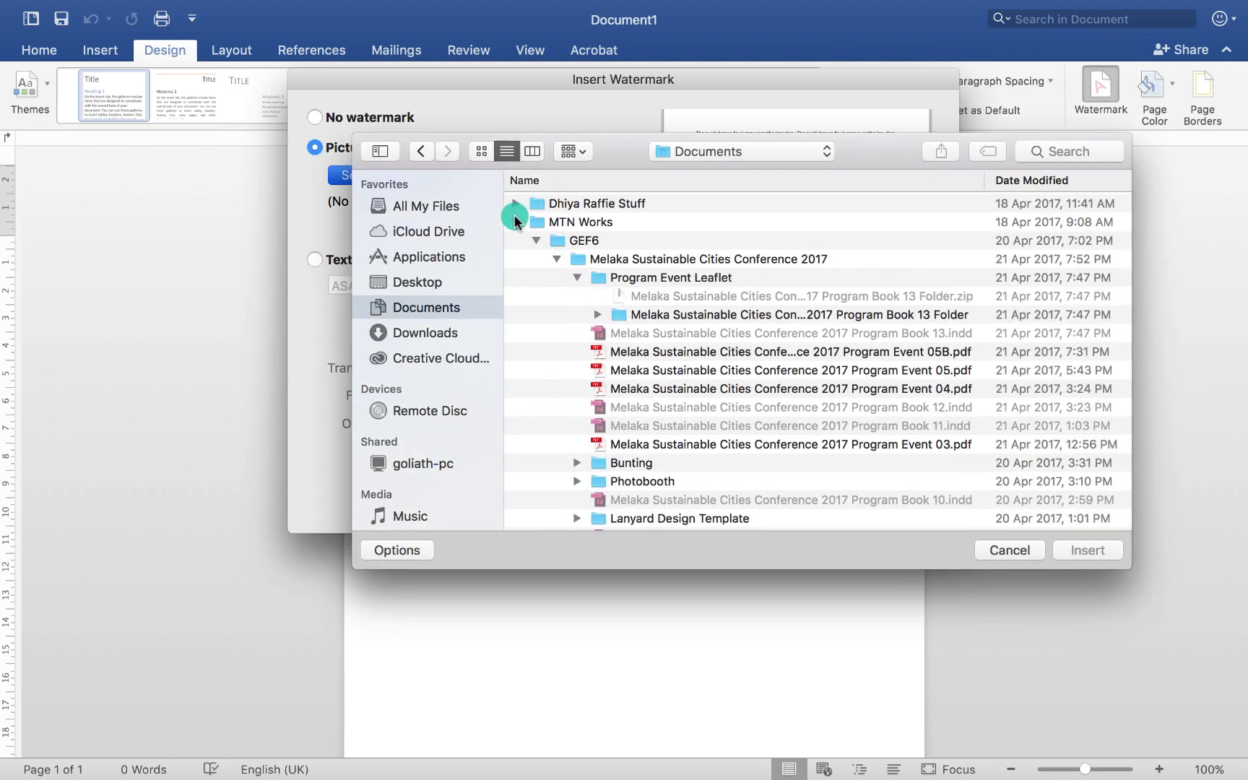
left_click(514, 217)
left_click(516, 220)
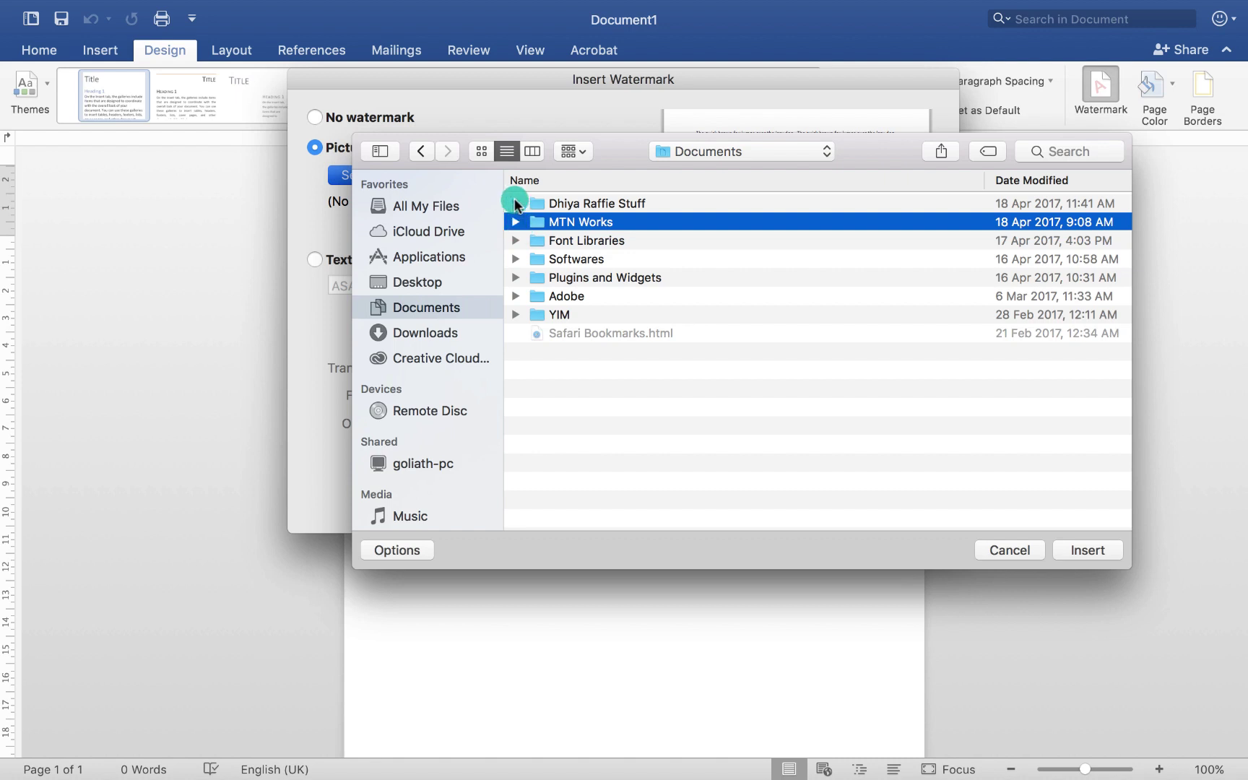
left_click(516, 204)
left_click(536, 224)
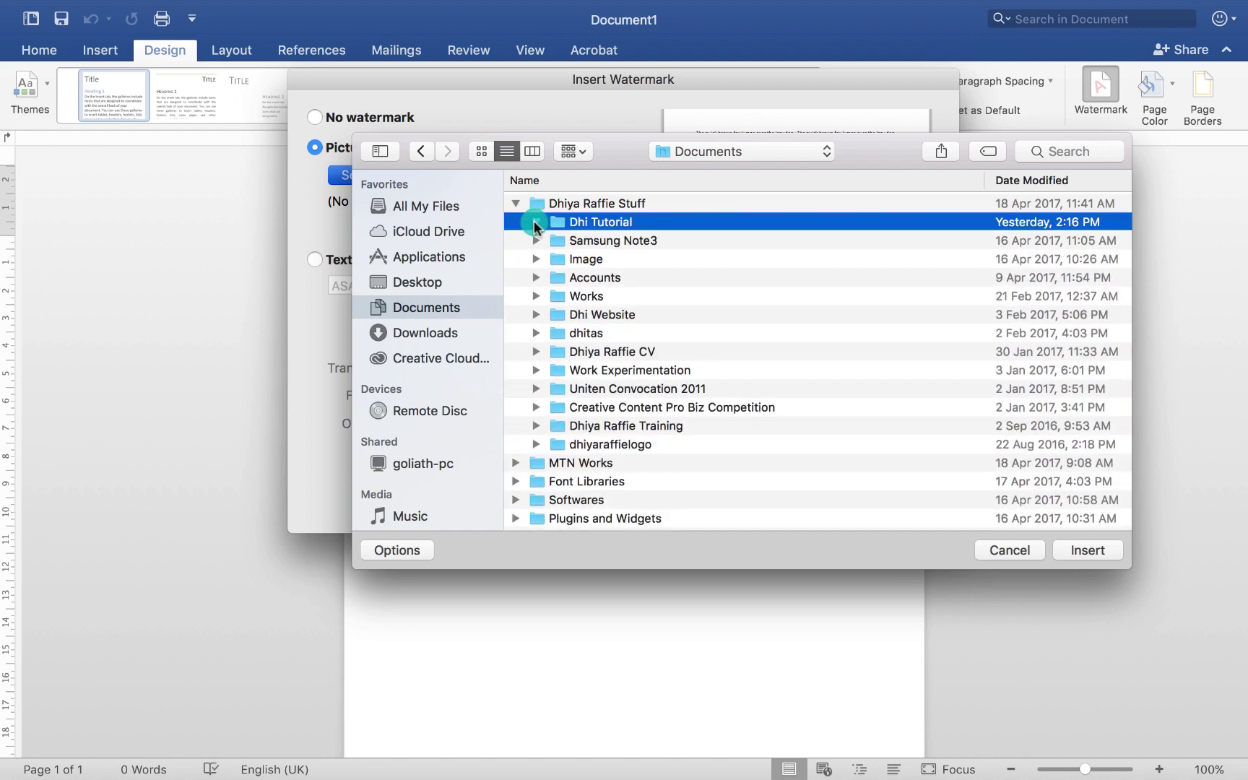
left_click(535, 223)
left_click(683, 259)
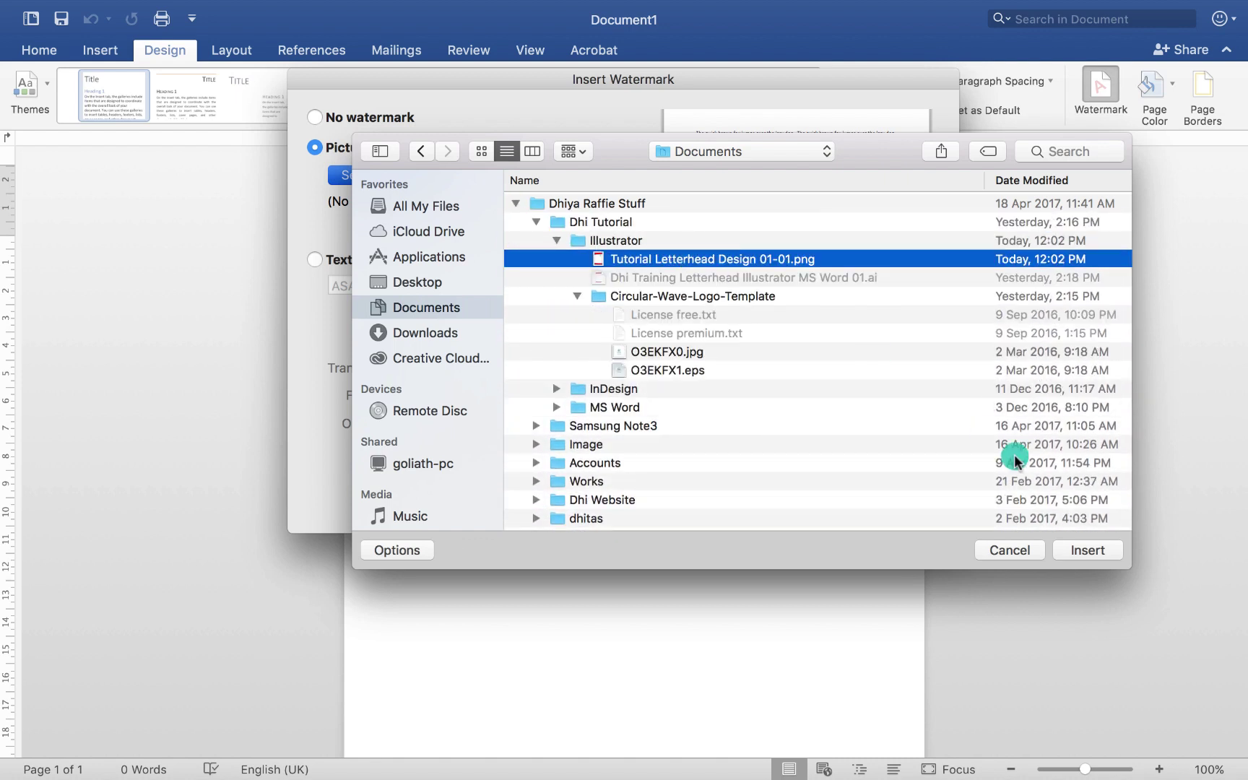
left_click(1086, 549)
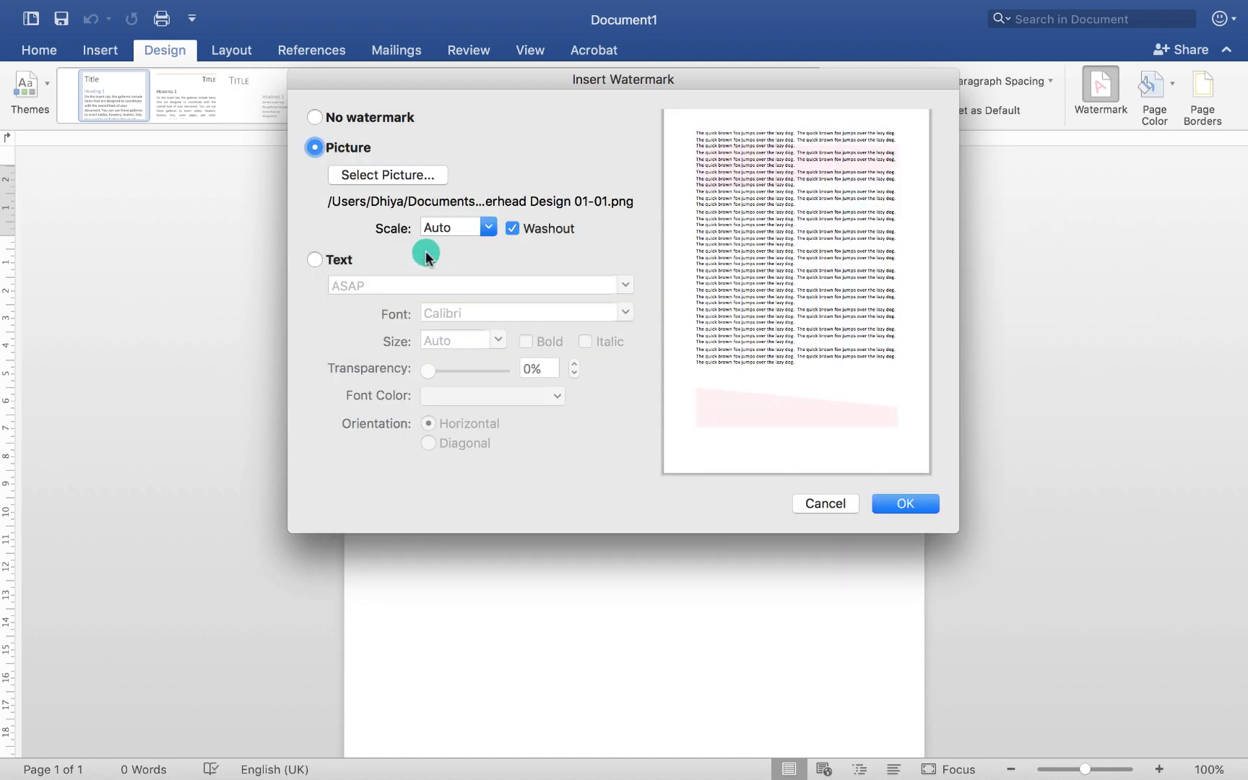
- Turn off Washout, set the watermark scale to 100%, and apply it
left_click(512, 230)
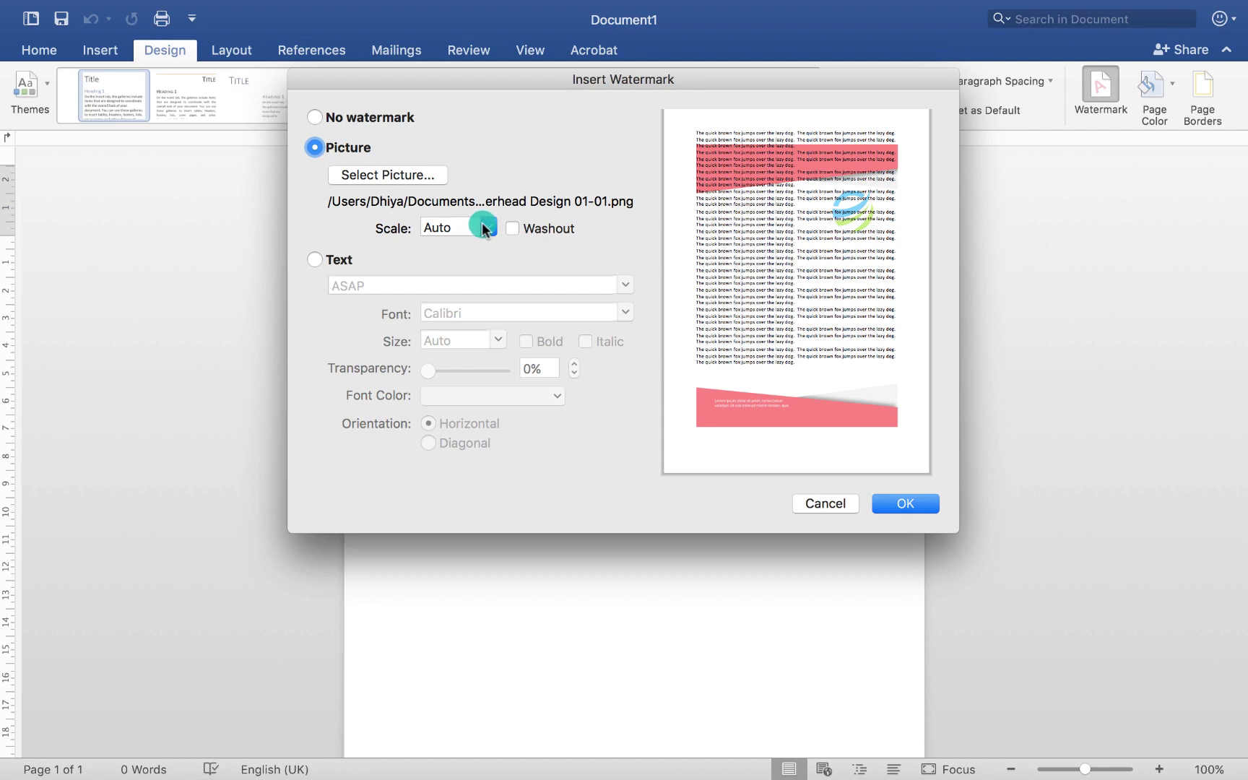
left_click(482, 226)
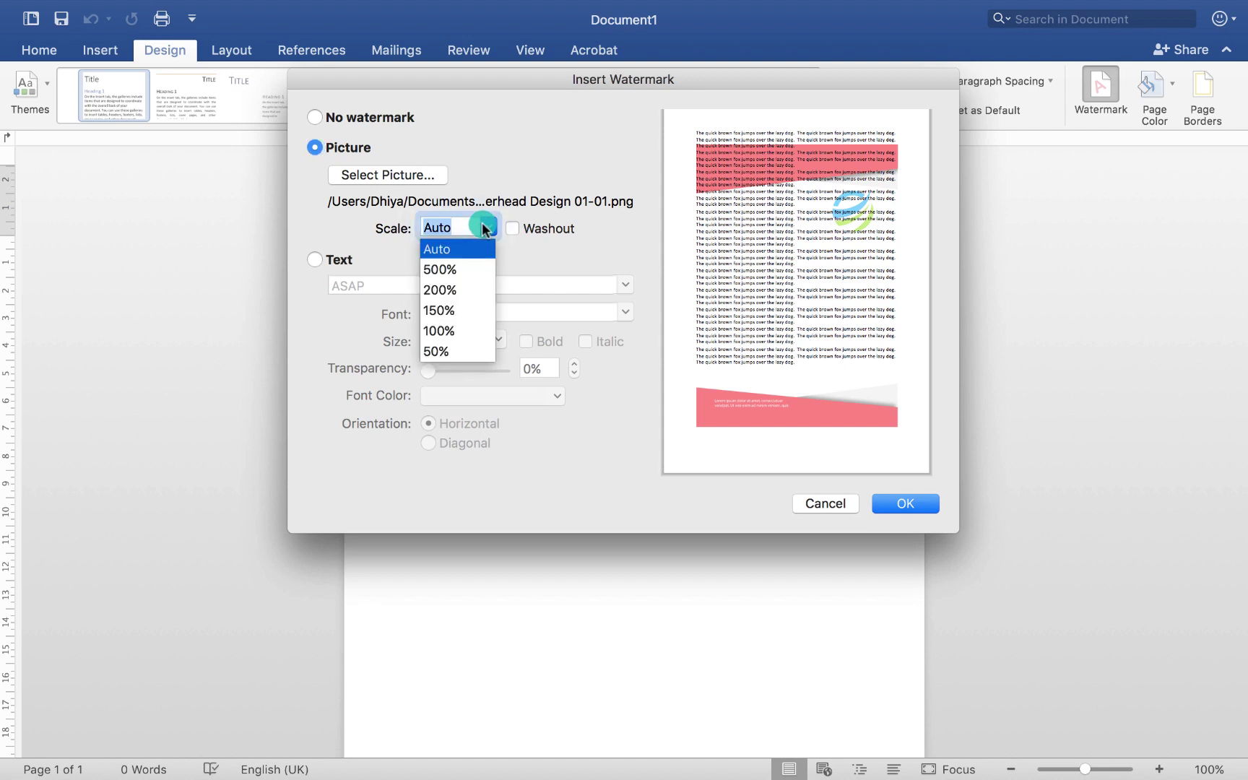
left_click(452, 330)
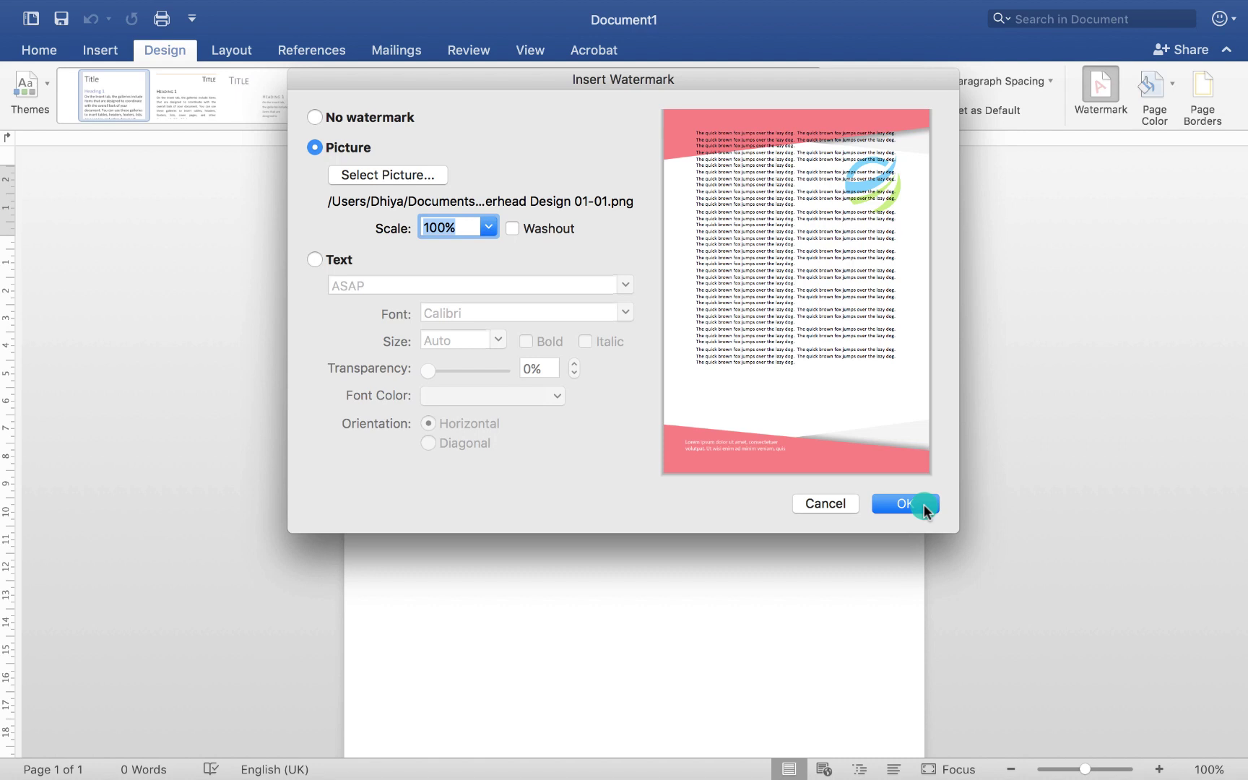
left_click(924, 506)
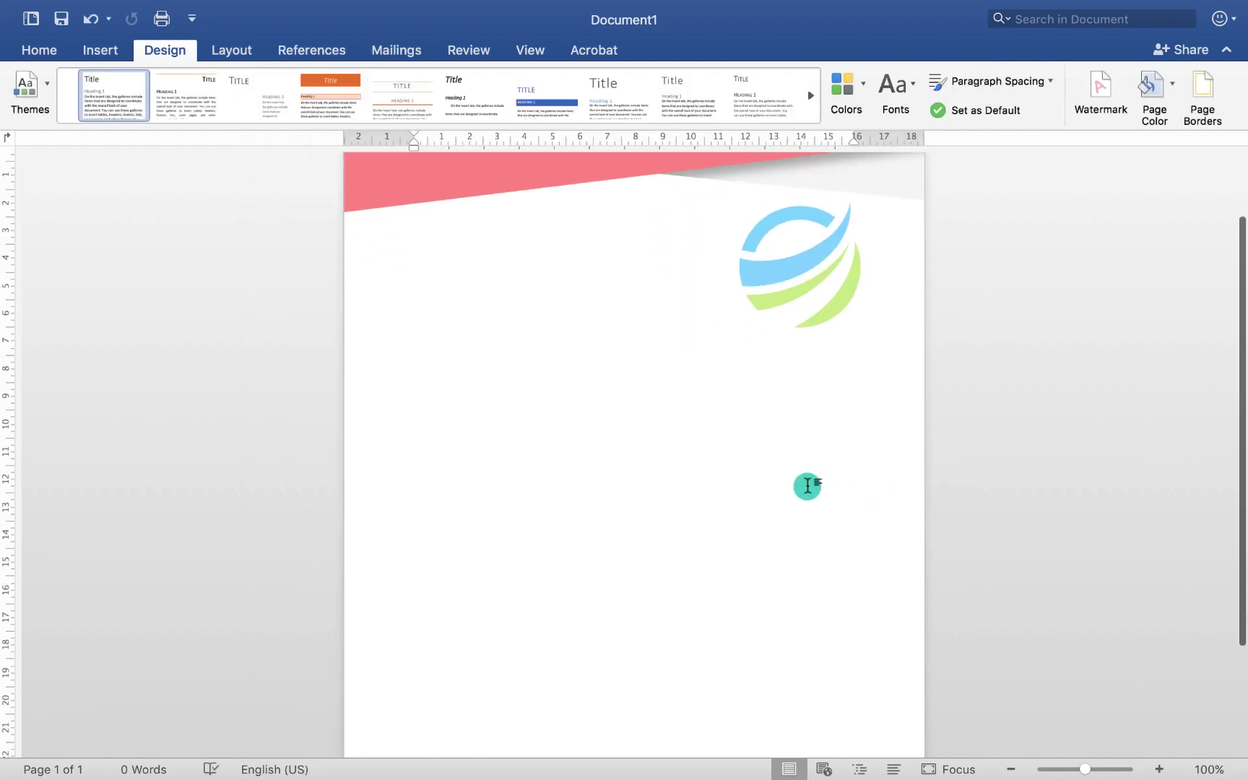
- Zoom out twice to 60% so the full page shows, then open the File menu
left_click(1012, 769)
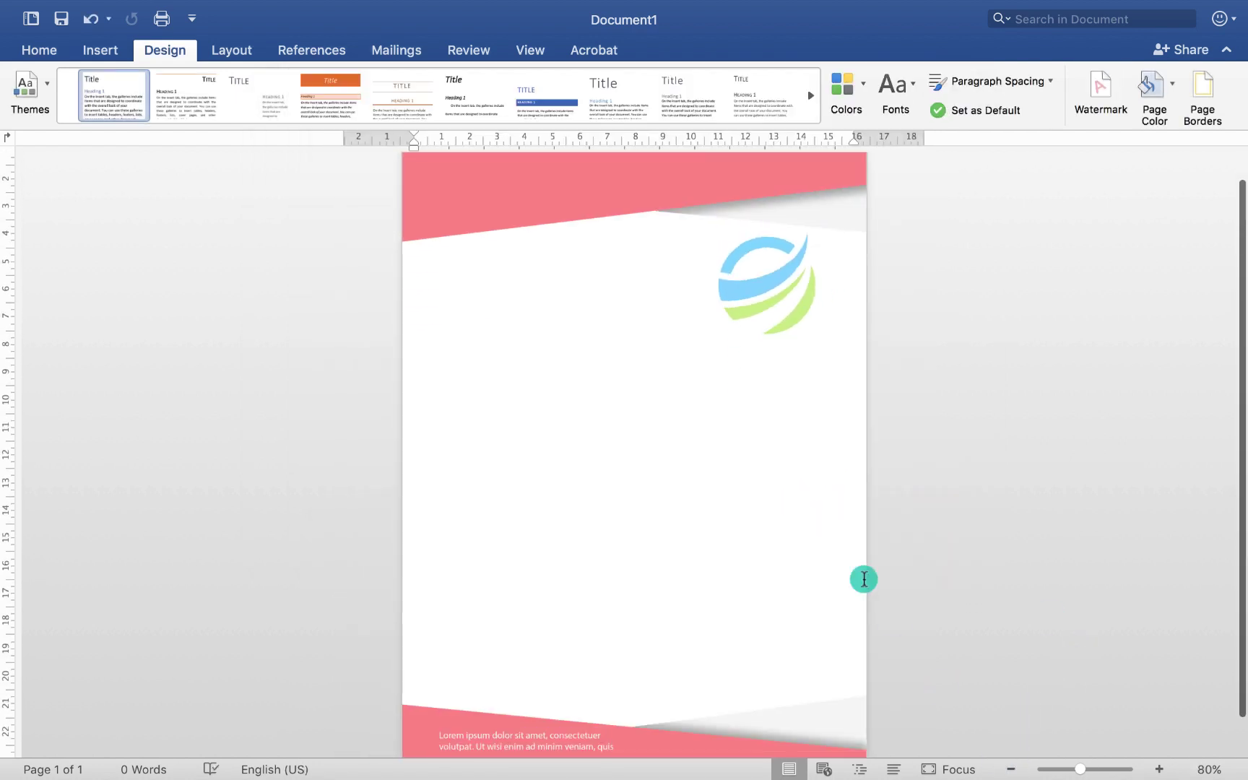
left_click(1012, 769)
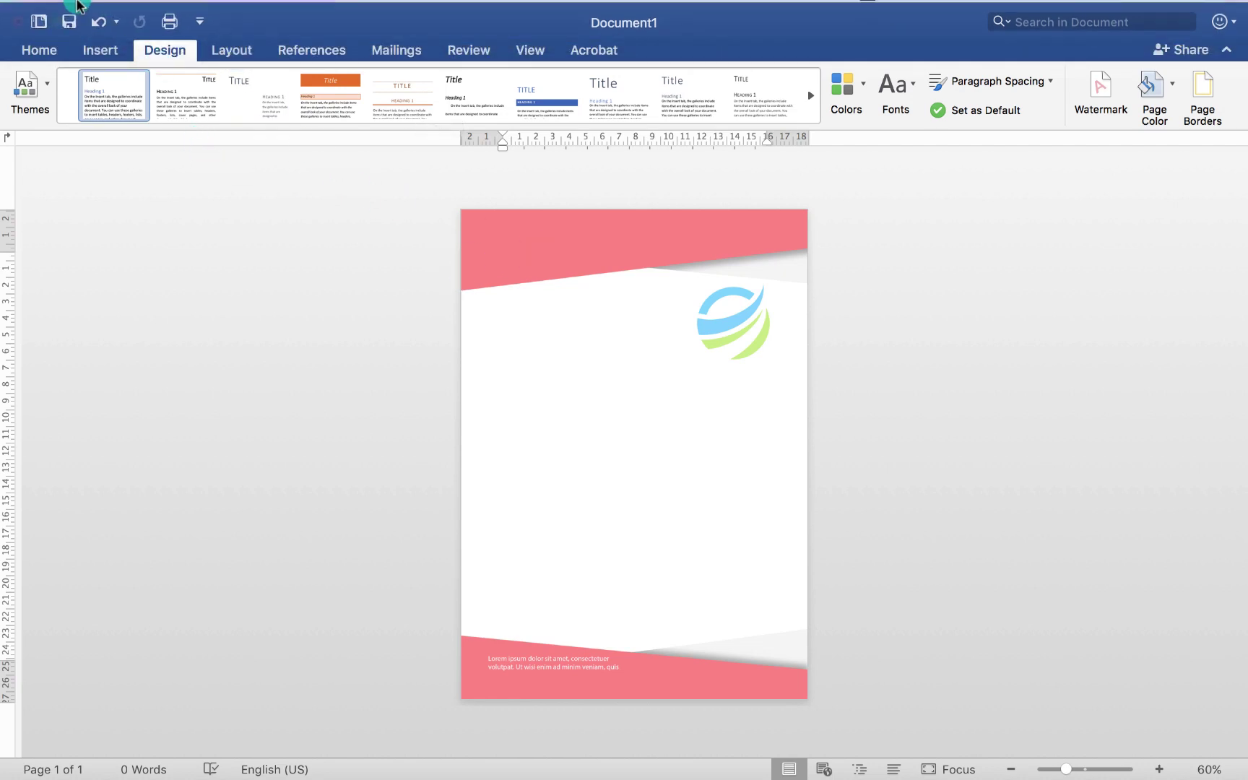
left_click(108, 12)
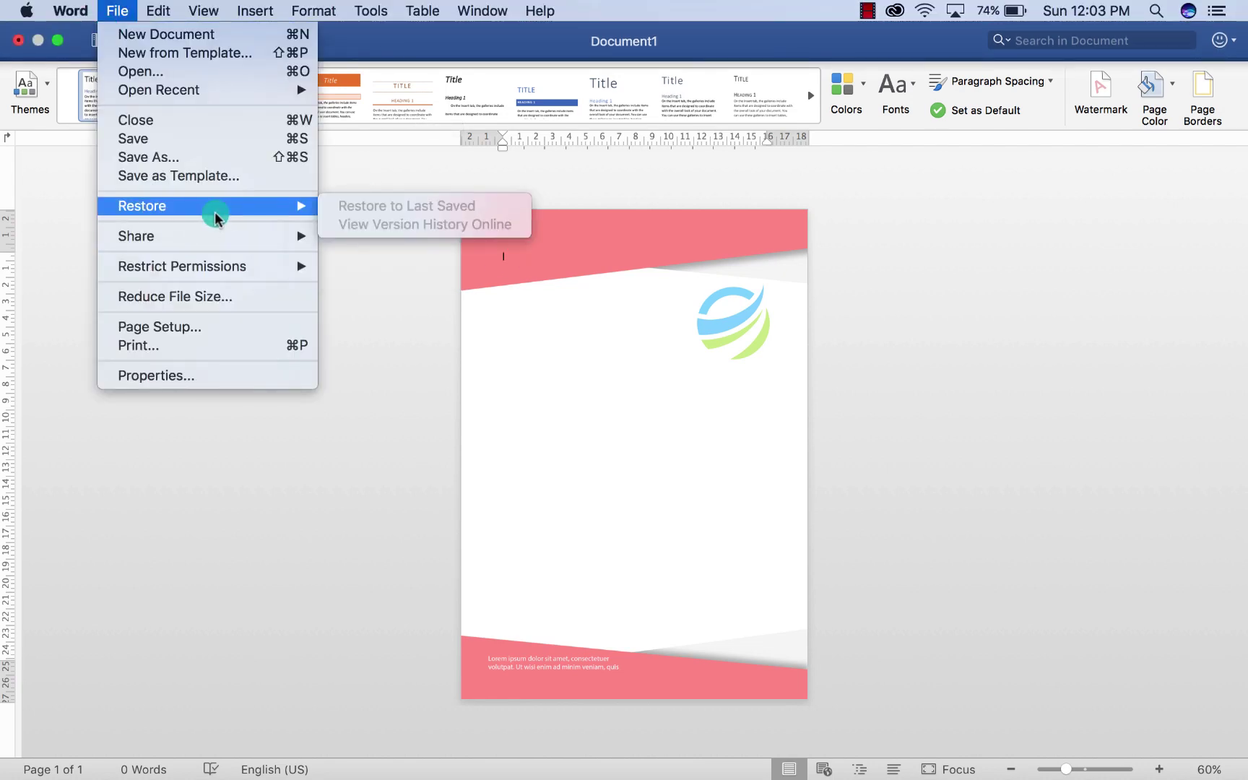
- Save As with PDF format, targeting the tutorial's Illustrator folder
left_click(234, 157)
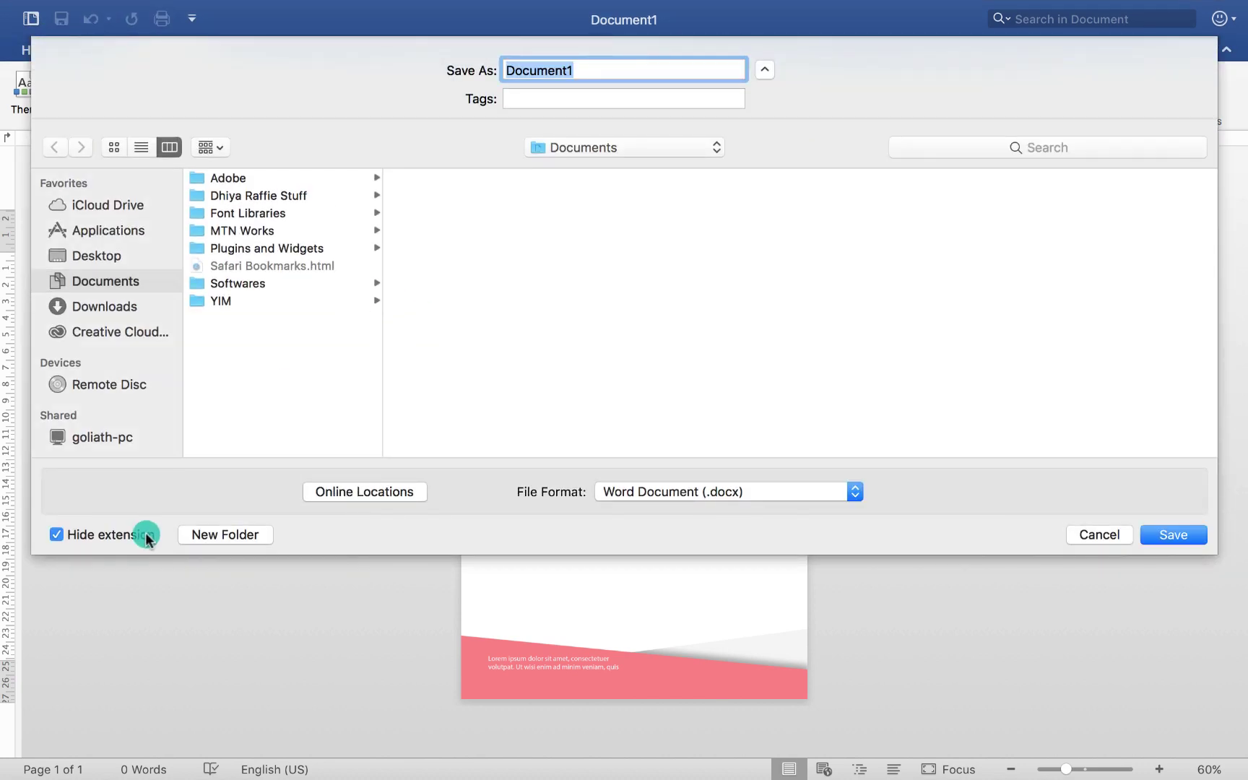
left_click(629, 491)
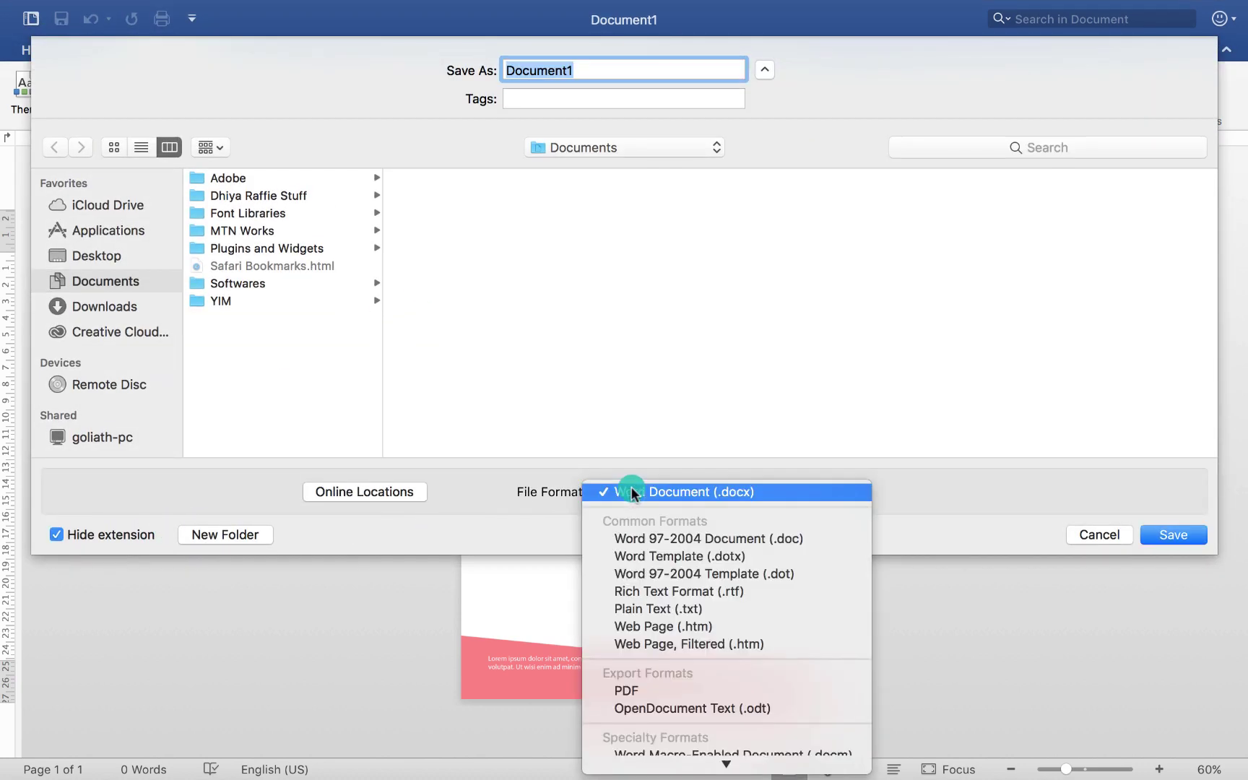
left_click(660, 692)
left_click(261, 196)
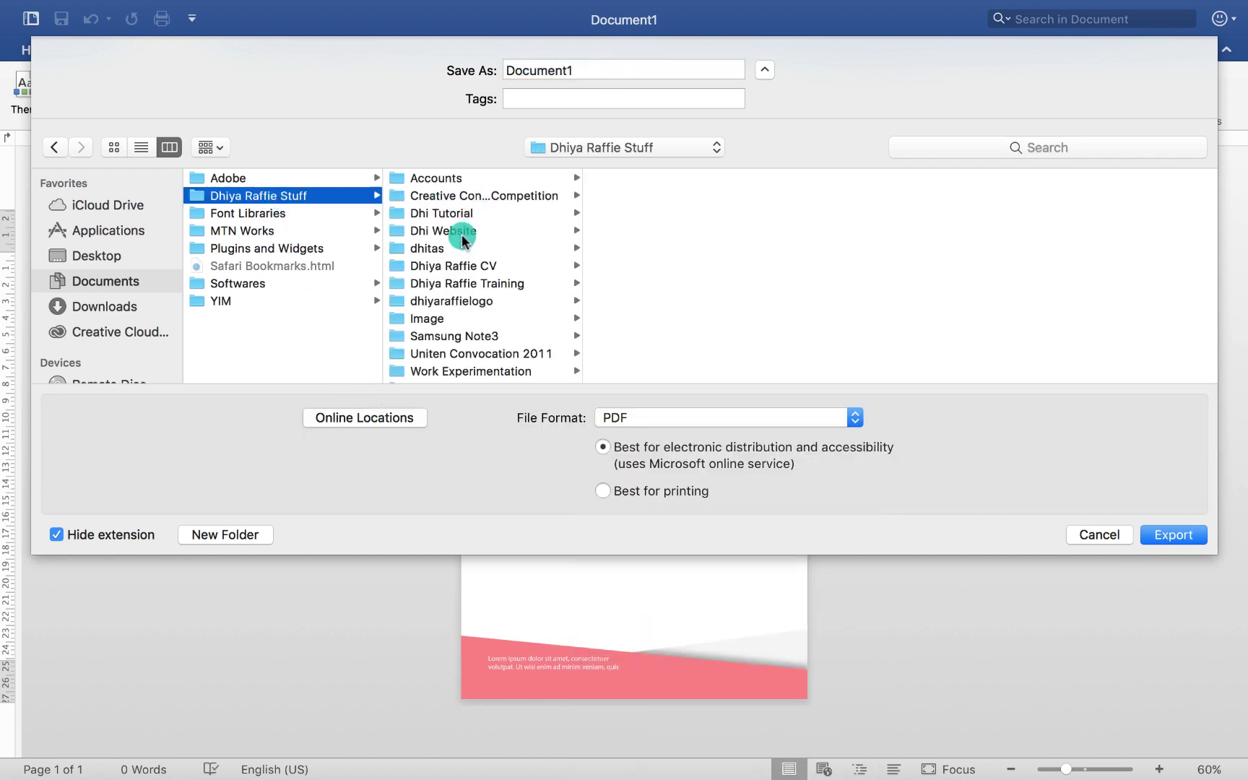
left_click(460, 211)
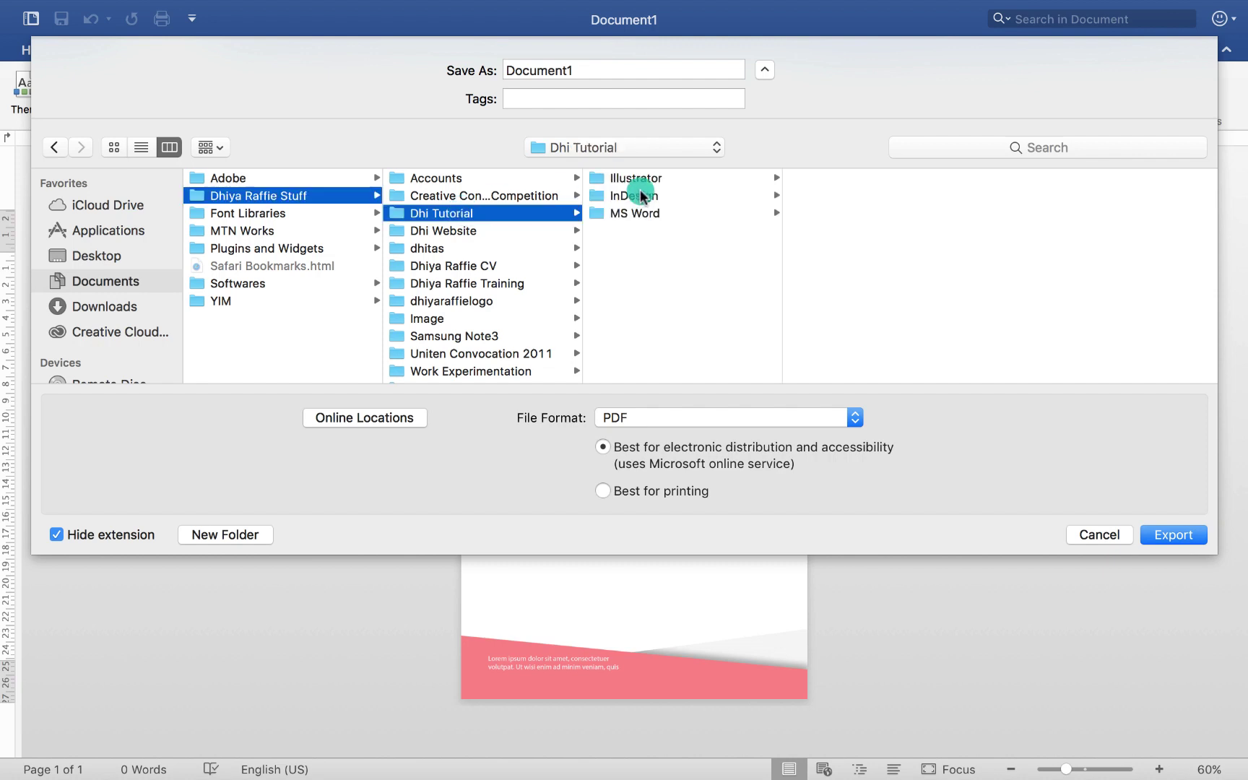
left_click(645, 179)
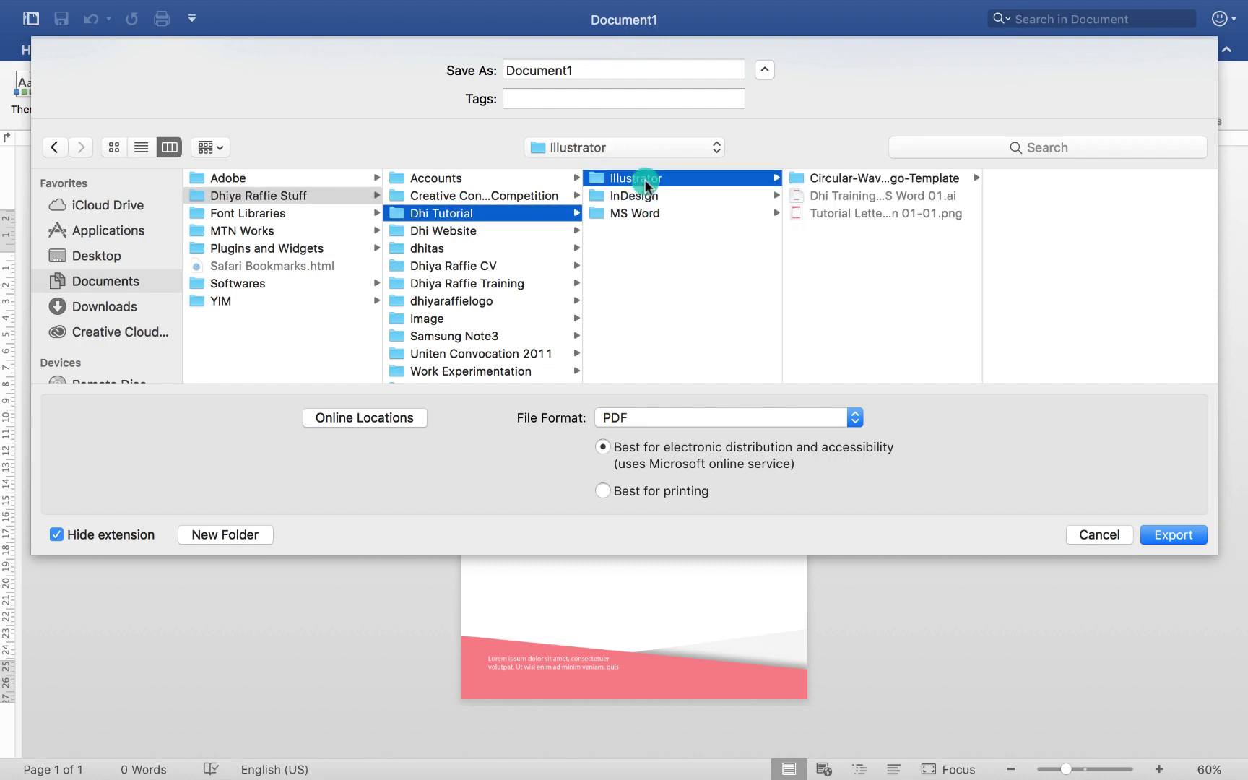
- Name the PDF Tutorial Letterhead Design and export it
left_click(852, 195)
left_click_drag(715, 70, 782, 76)
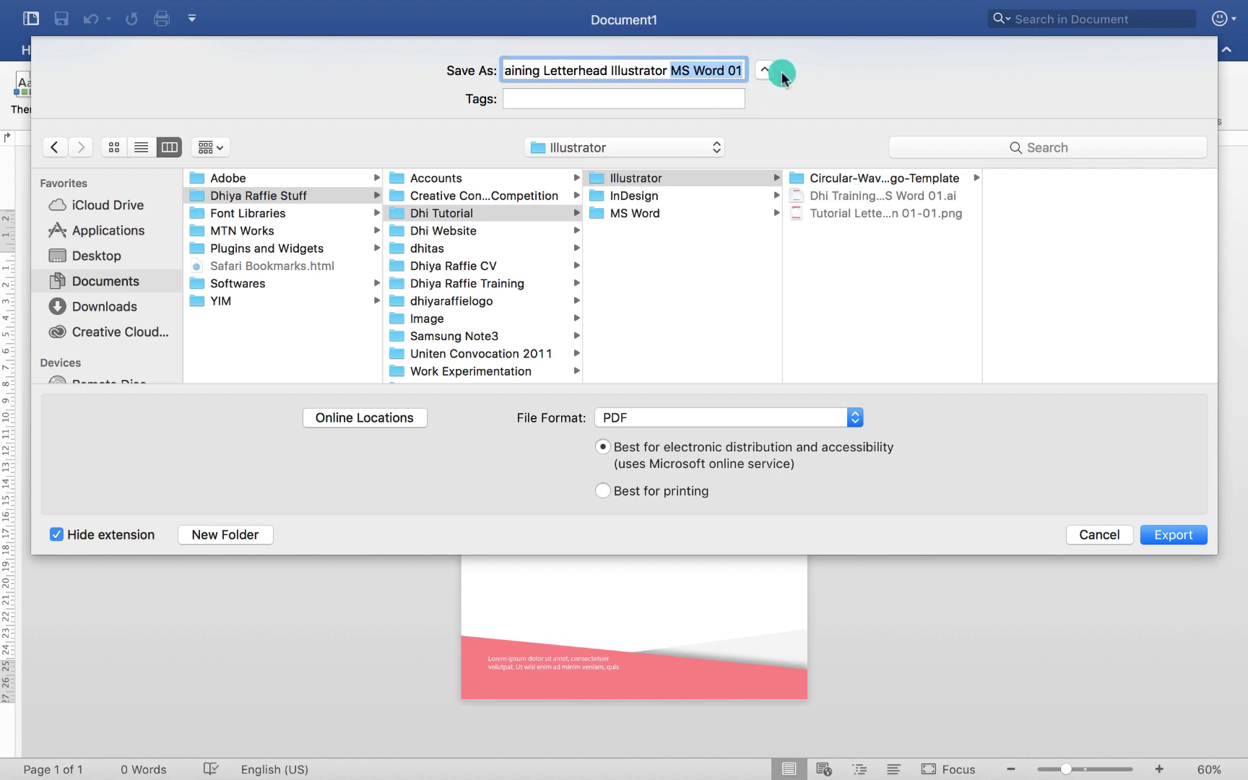
left_click(856, 215)
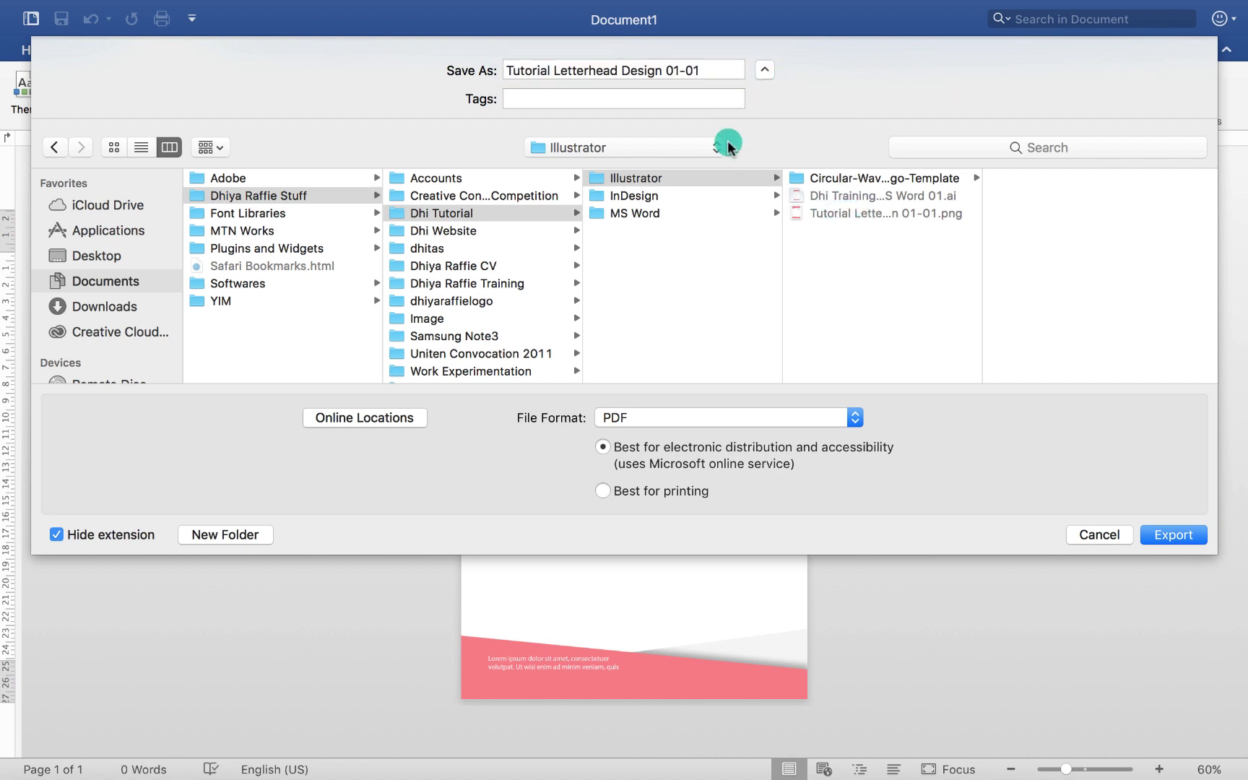
left_click(660, 70)
left_click_drag(698, 70, 667, 72)
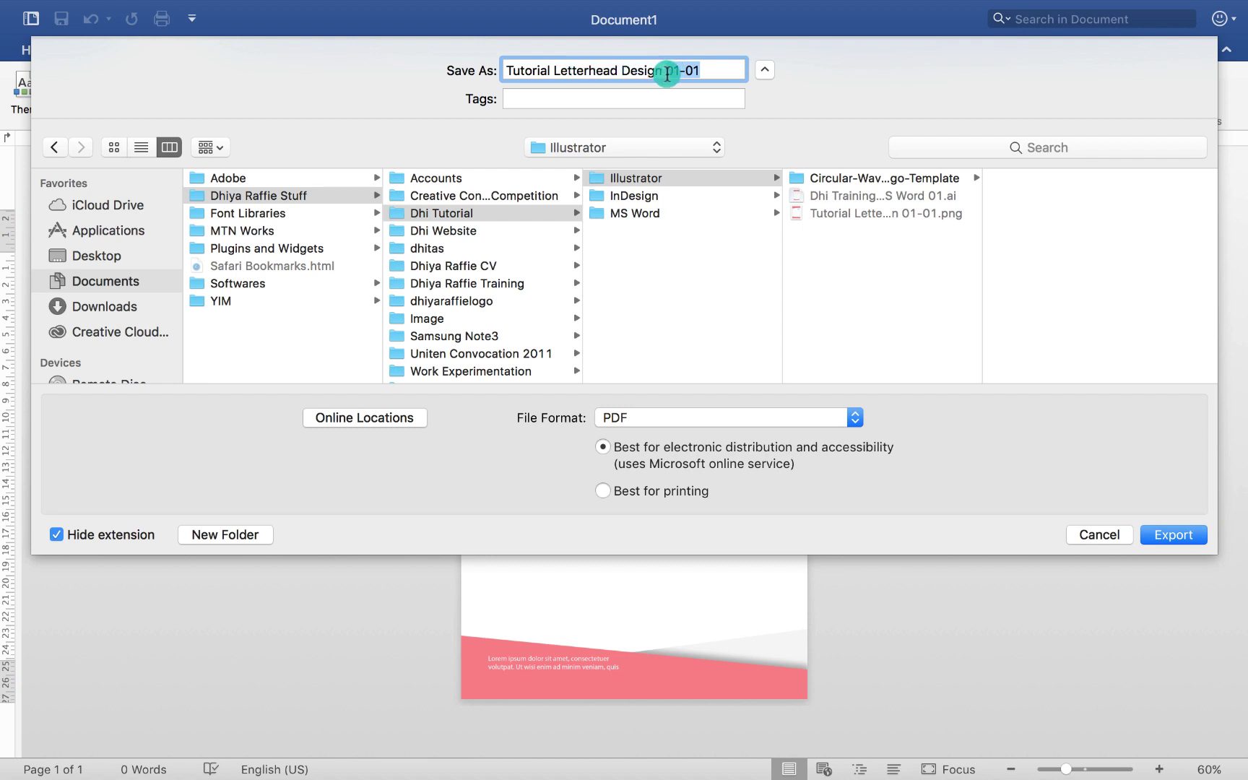
key("BackSpace")
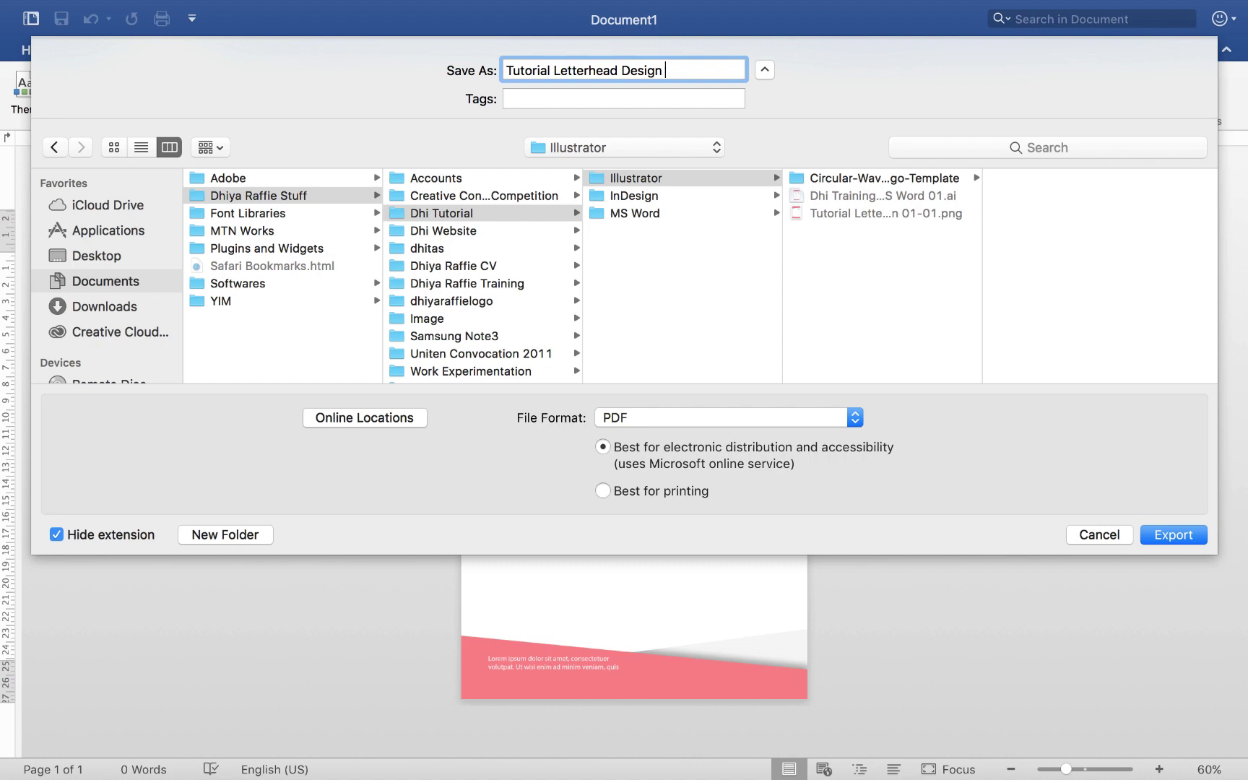
key("Return")
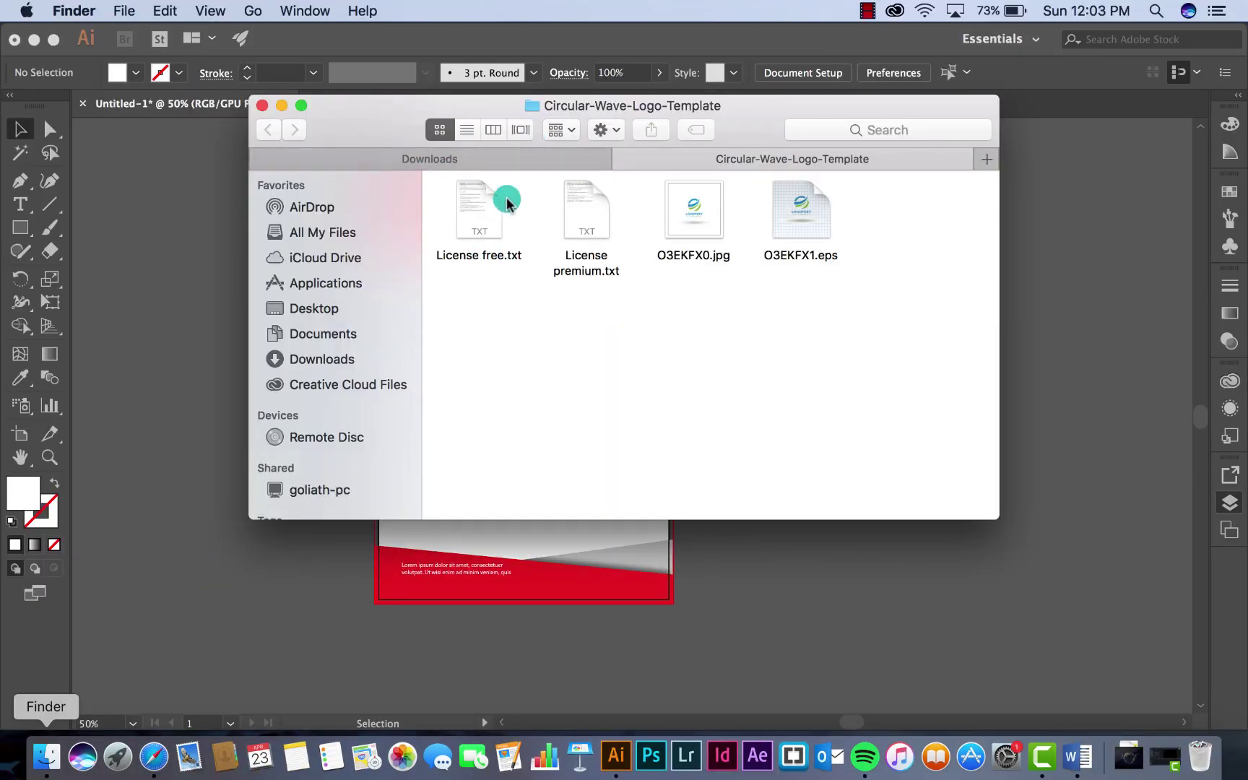
- Browse from Documents to the Illustrator folder and open the Tutorial Letterhead Design PDF
left_click(329, 333)
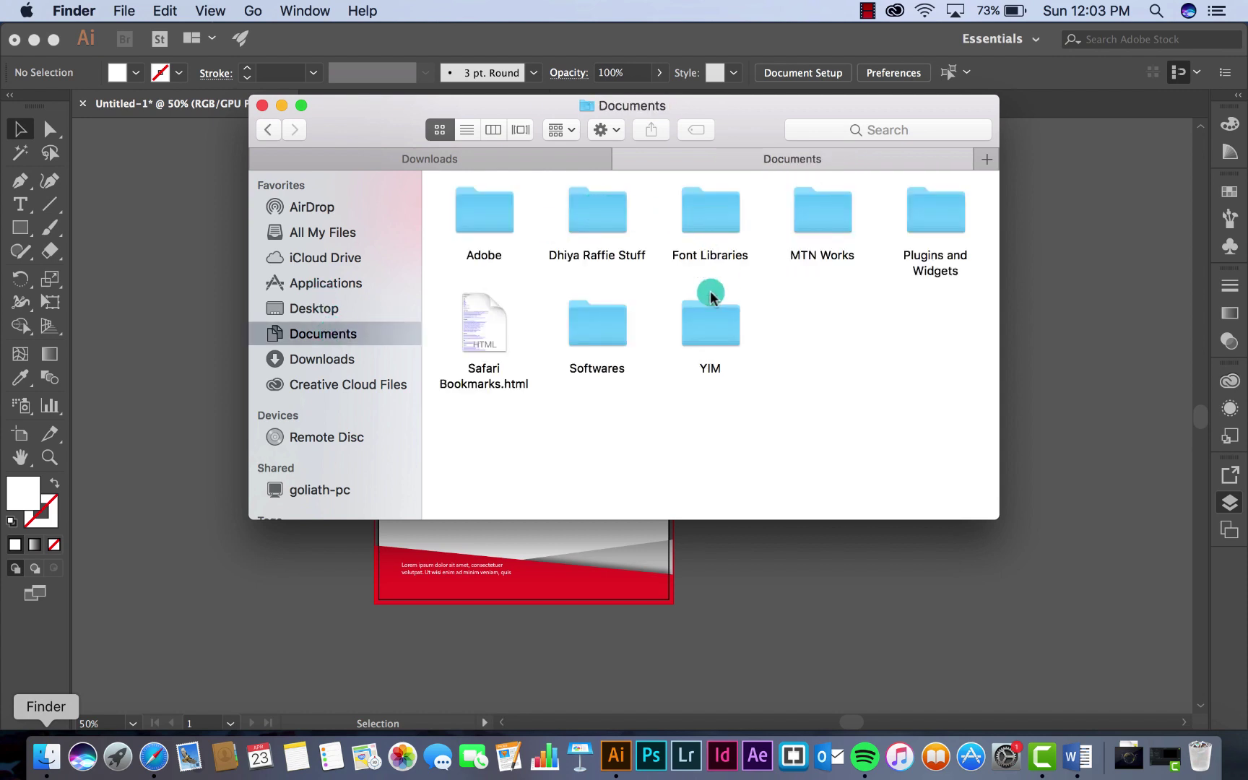
double_click(598, 229)
double_click(688, 216)
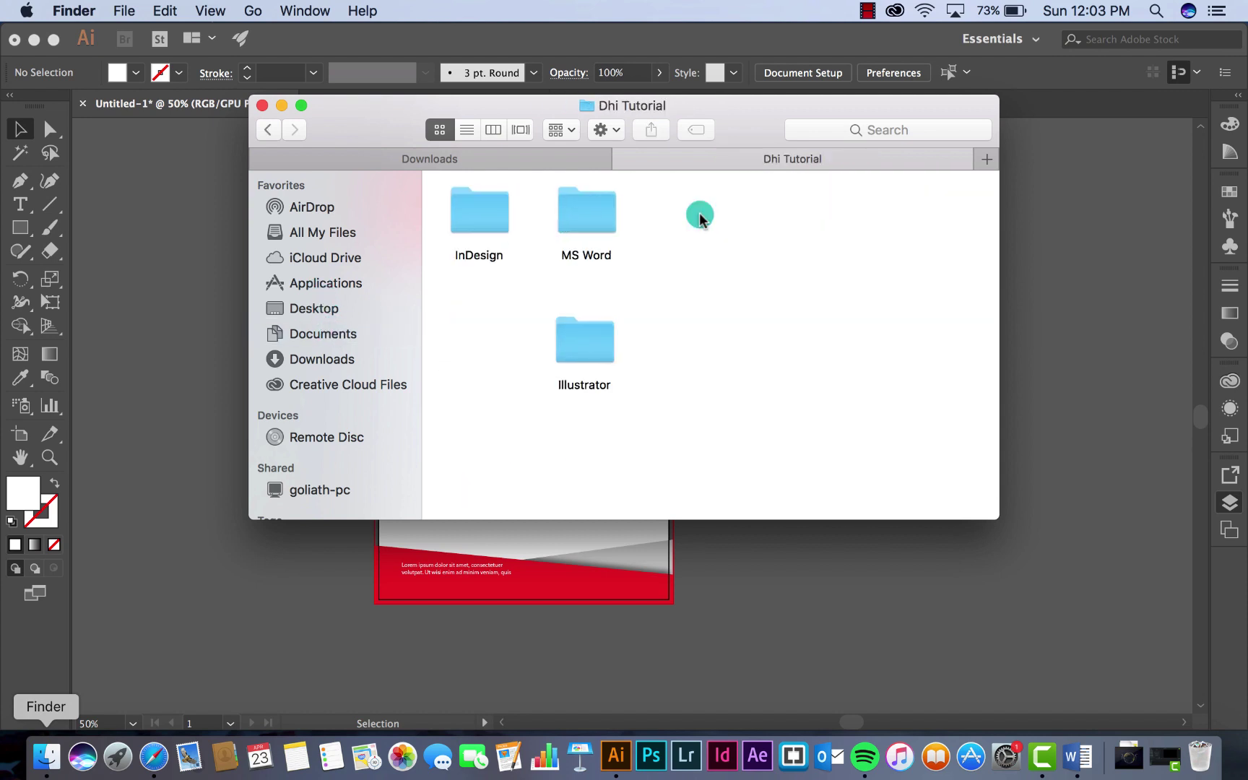
double_click(585, 343)
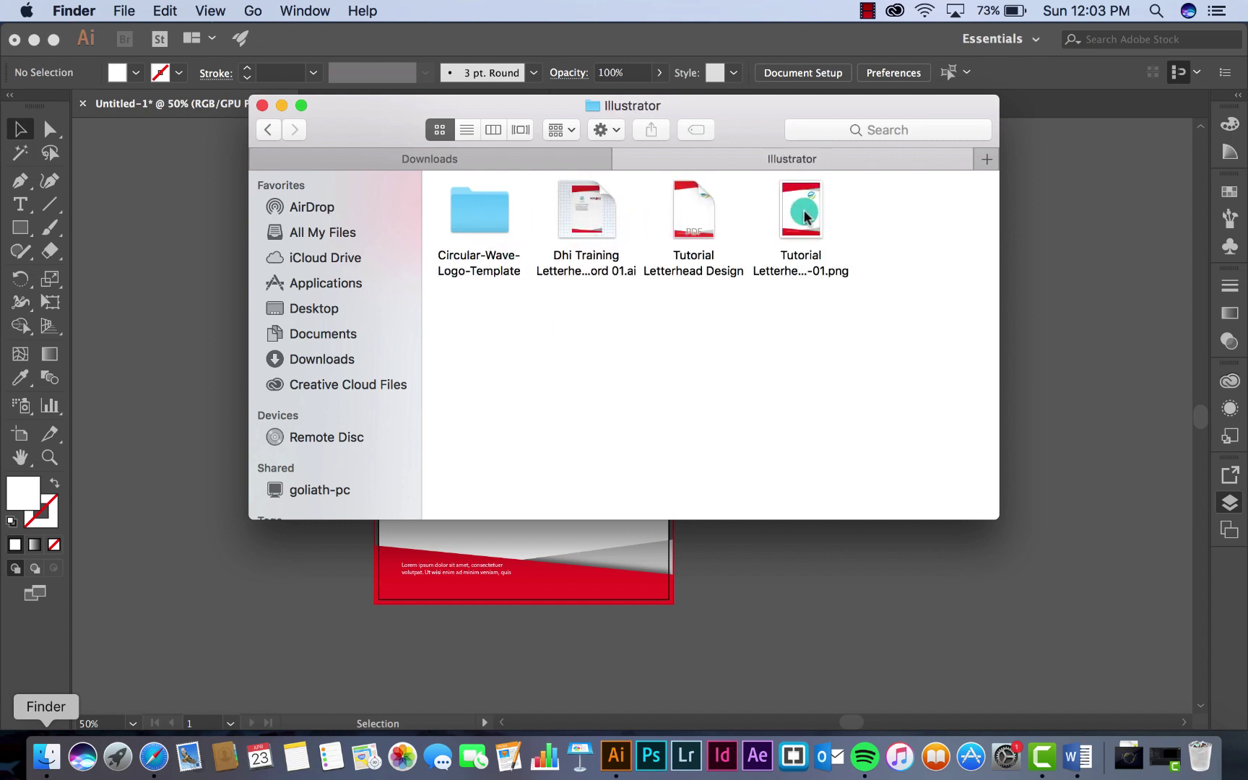
double_click(695, 209)
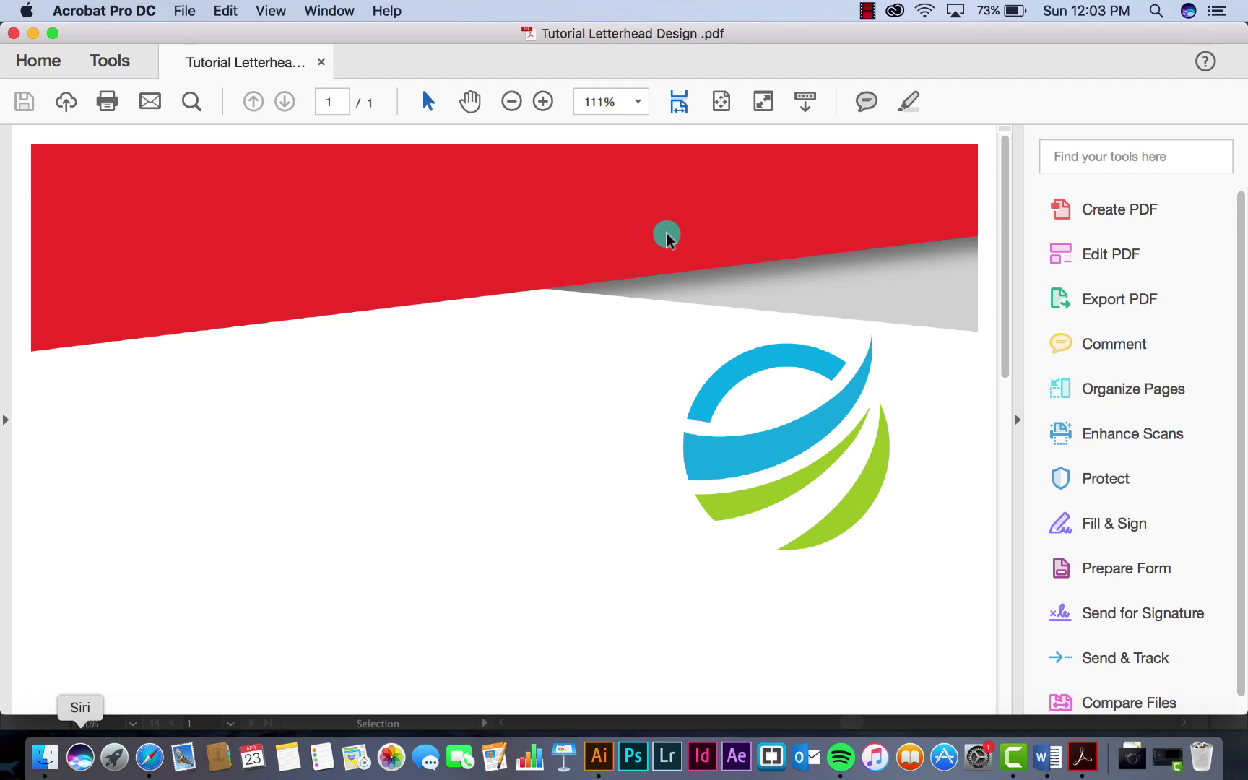
left_click(513, 101)
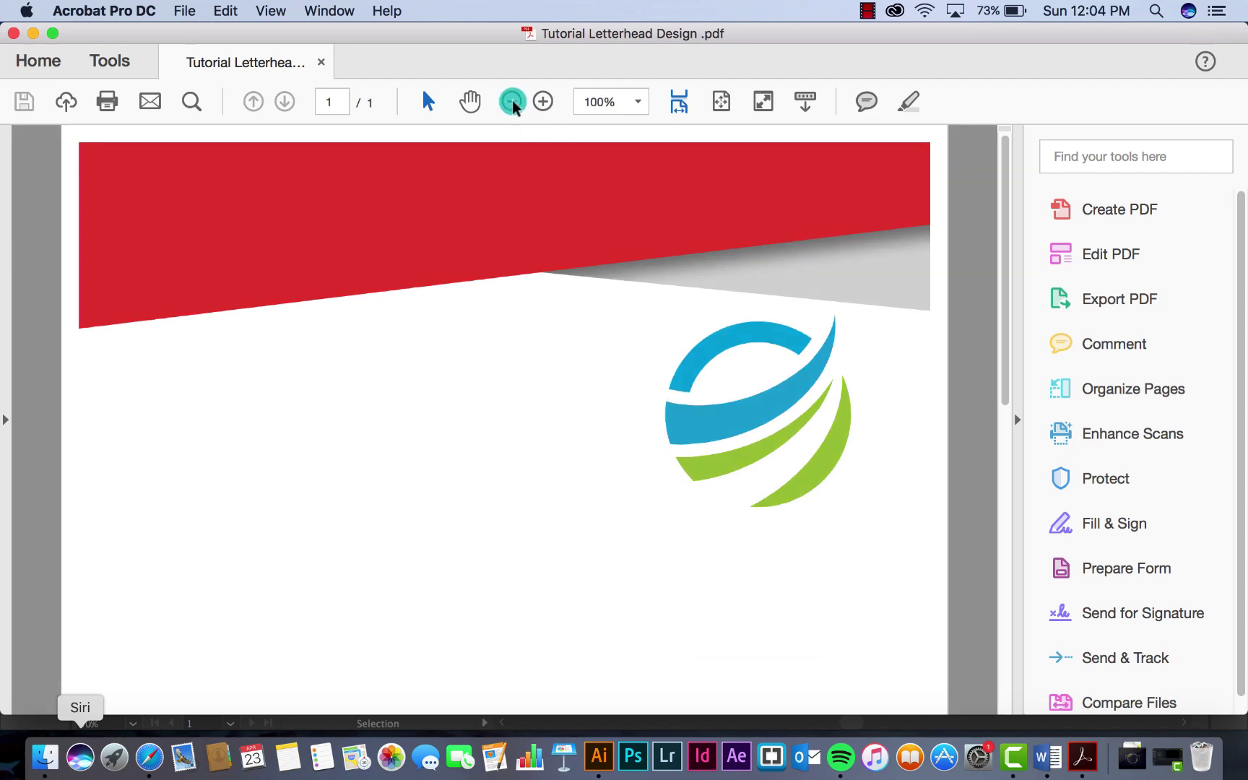
- Zoom out to 33.3%, then zoom in once to 47% to review the letterhead
left_click(511, 102)
left_click(511, 102)
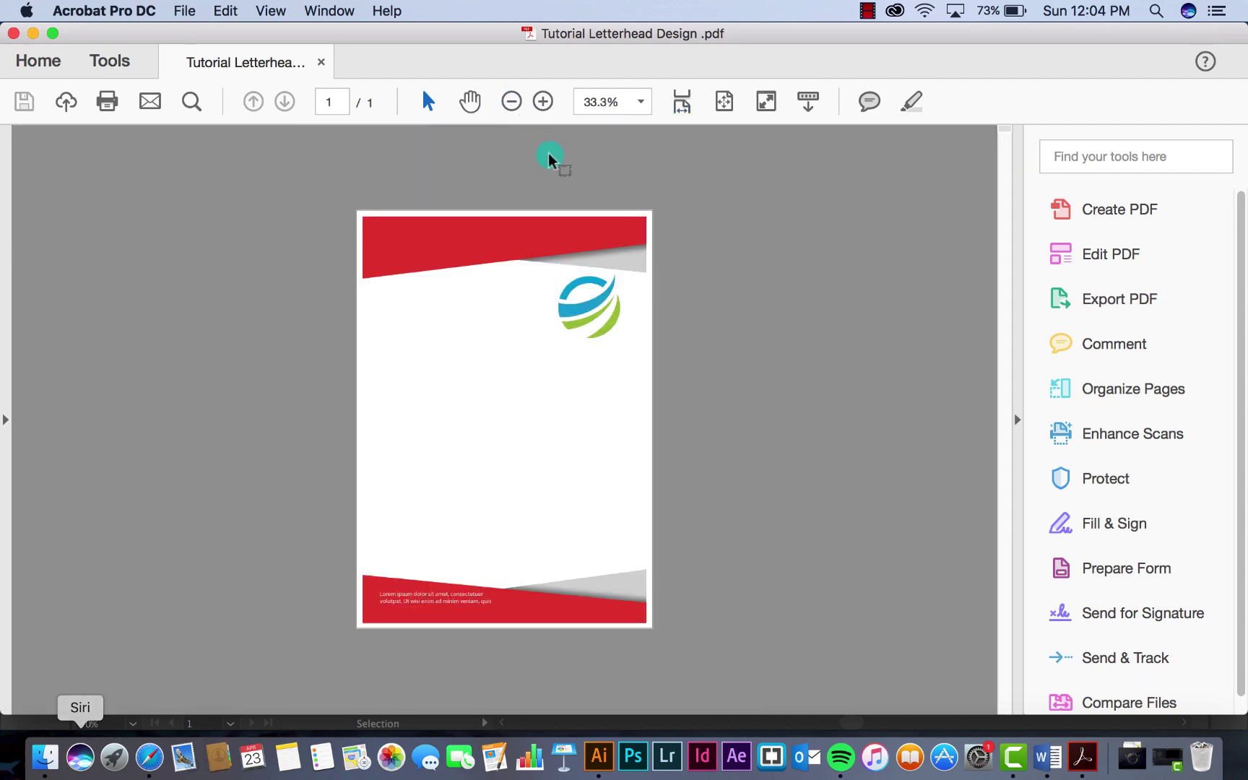
left_click(540, 102)
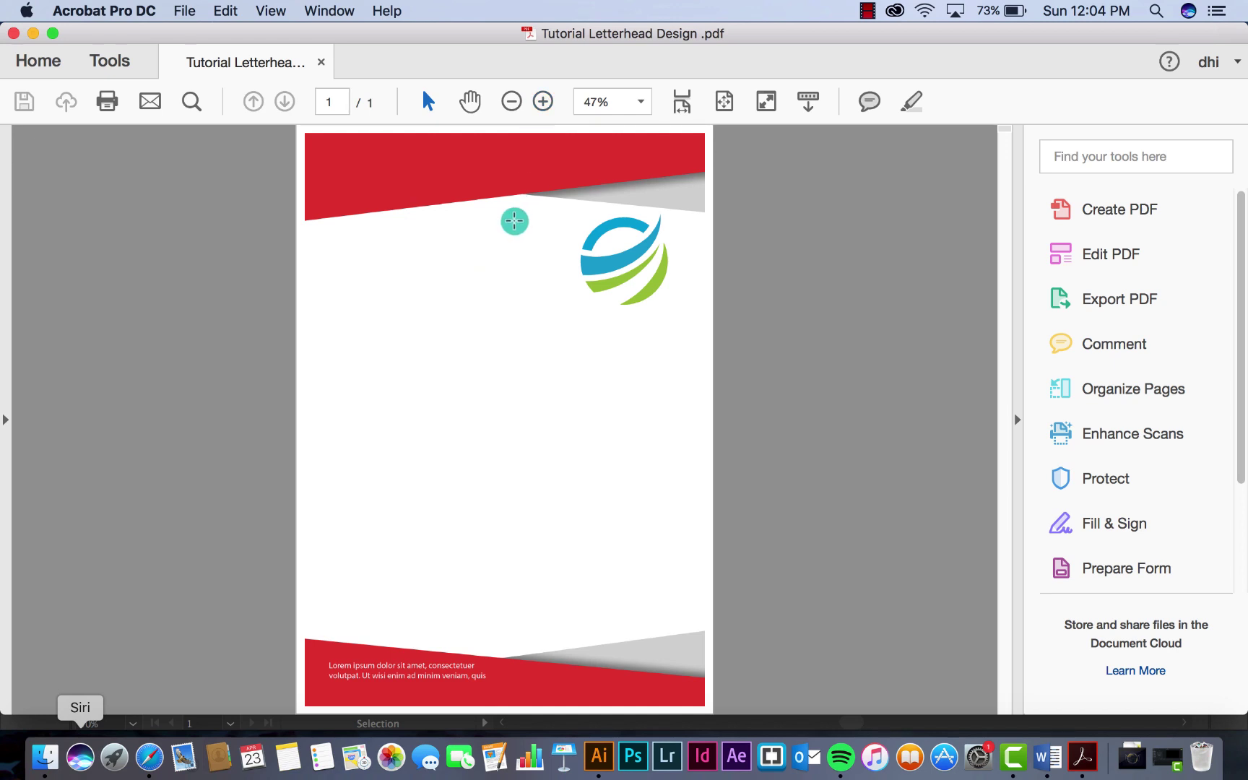